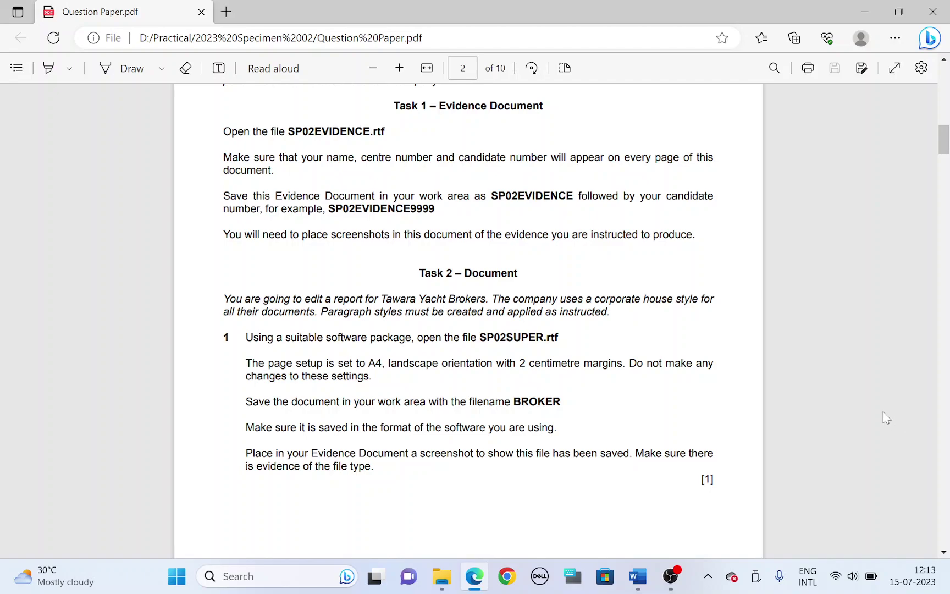
# Step: Highlight the "Task 1 – Evidence Document" heading of the question paper in yellow
pyautogui.click(70, 68)
pyautogui.click(84, 128)
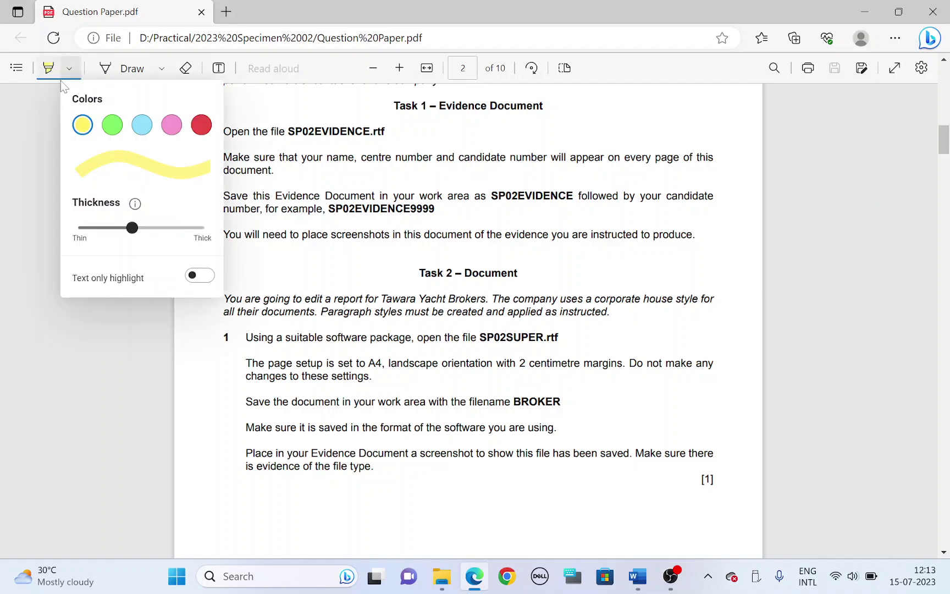
pyautogui.click(27, 99)
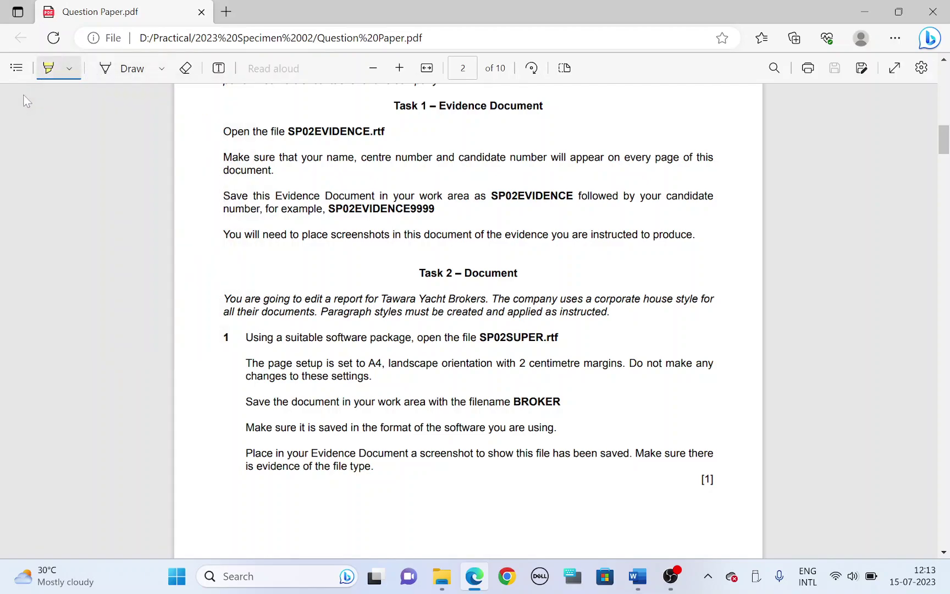
pyautogui.moveTo(395, 106); pyautogui.dragTo(544, 105)
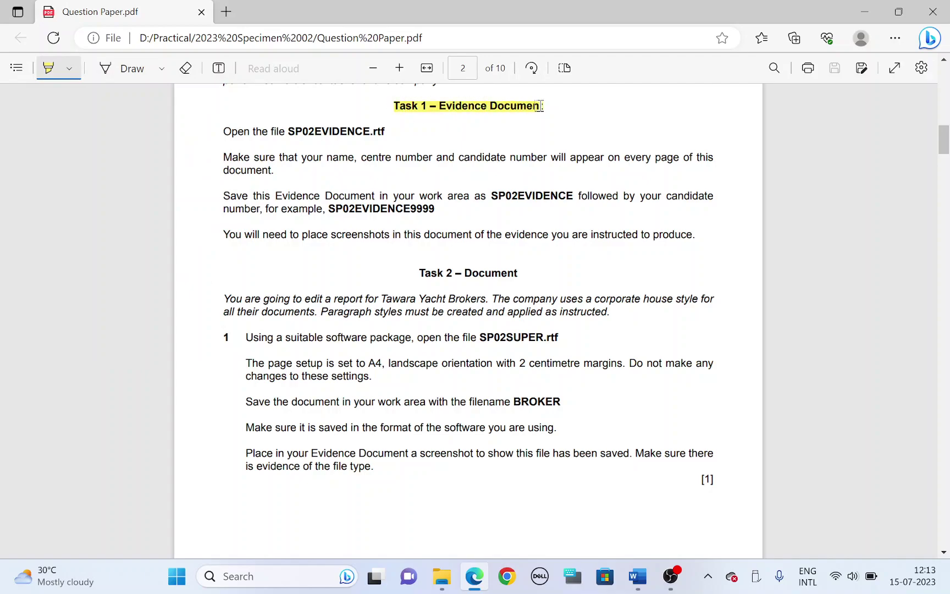
pyautogui.click(400, 68)
pyautogui.click(401, 68)
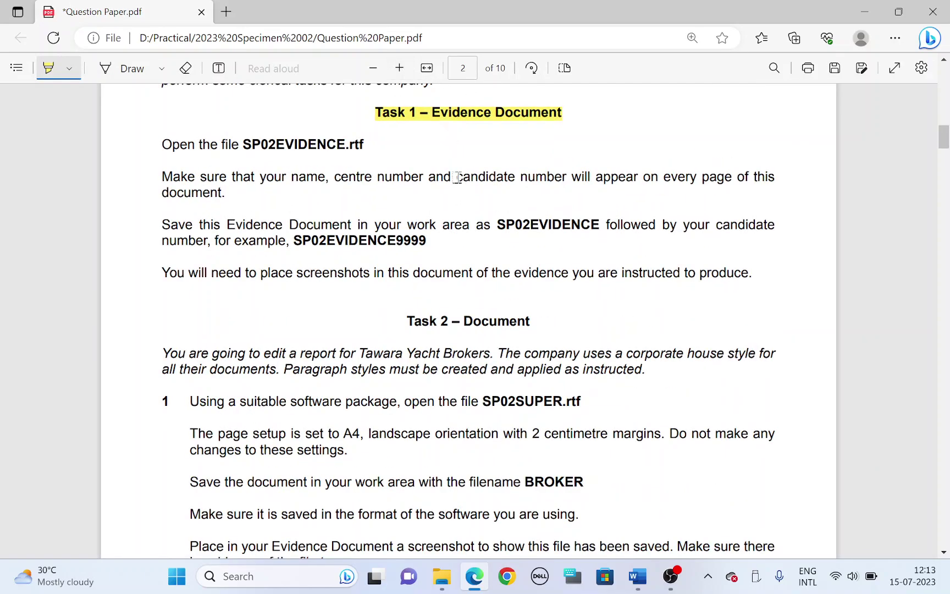
# Step: View the SP02EVIDENCE document in Word, and highlight the question paper's instruction on name, centre number and candidate number on every page
pyautogui.moveTo(638, 576)
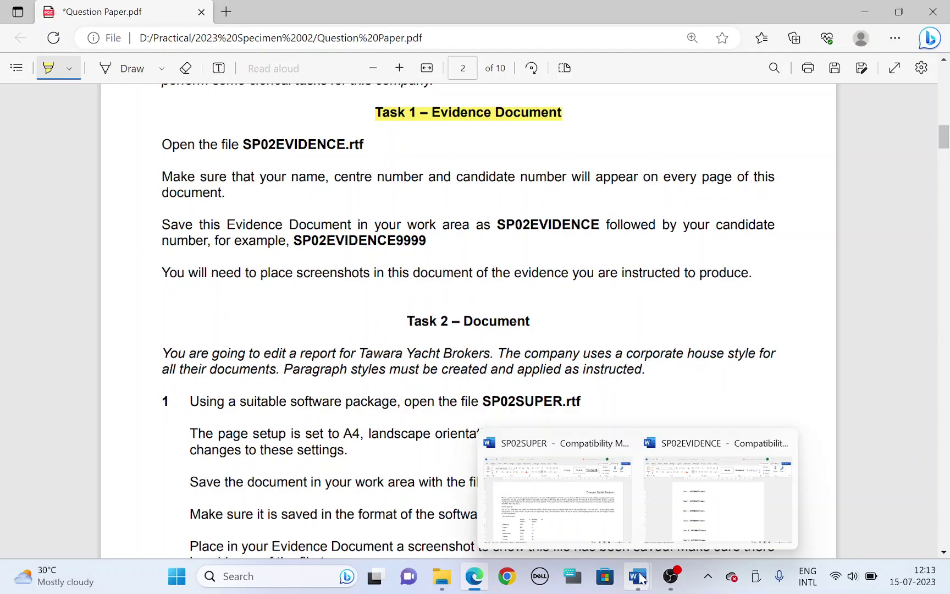
pyautogui.click(680, 500)
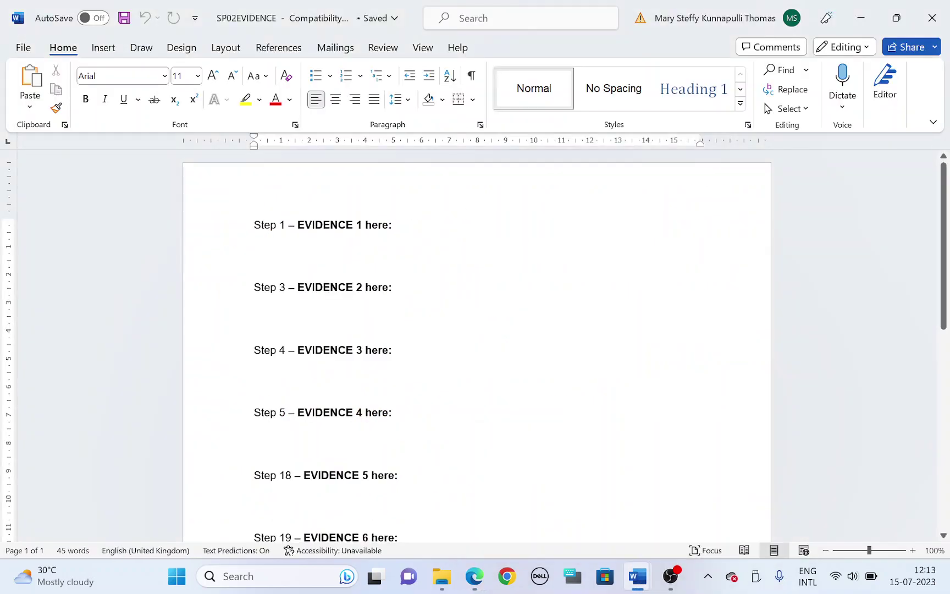
pyautogui.hotkey('alt', 'Tab')
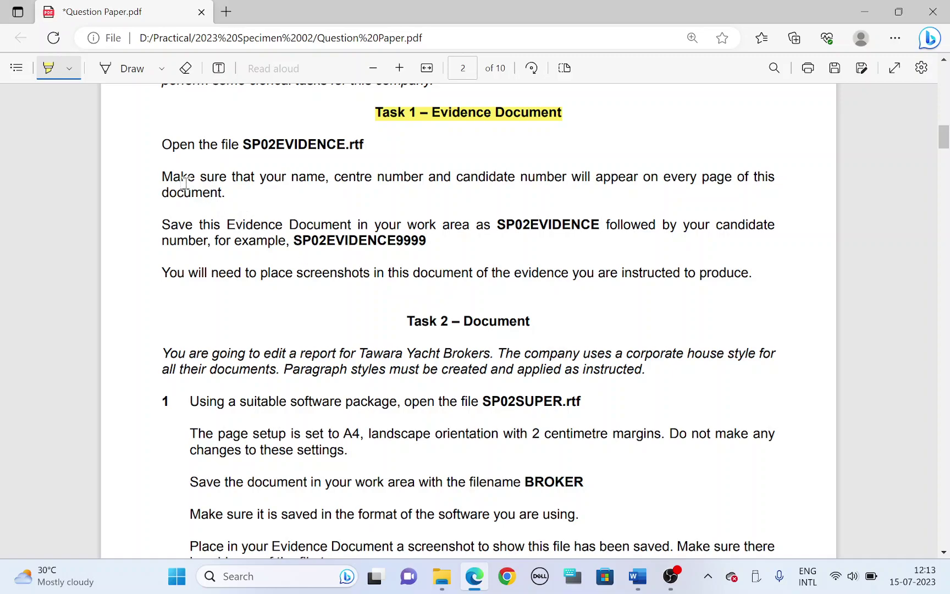
pyautogui.moveTo(161, 176); pyautogui.dragTo(731, 185)
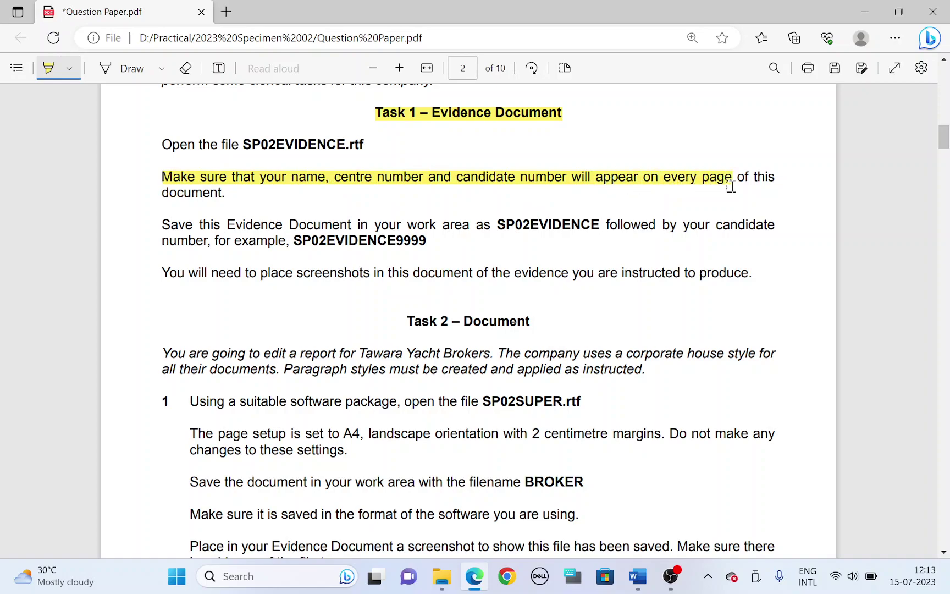
# Step: Switch to SP02EVIDENCE in Word and add a Blank header reading "Name Cen Number Cand number"
pyautogui.hotkey('alt', 'Tab')
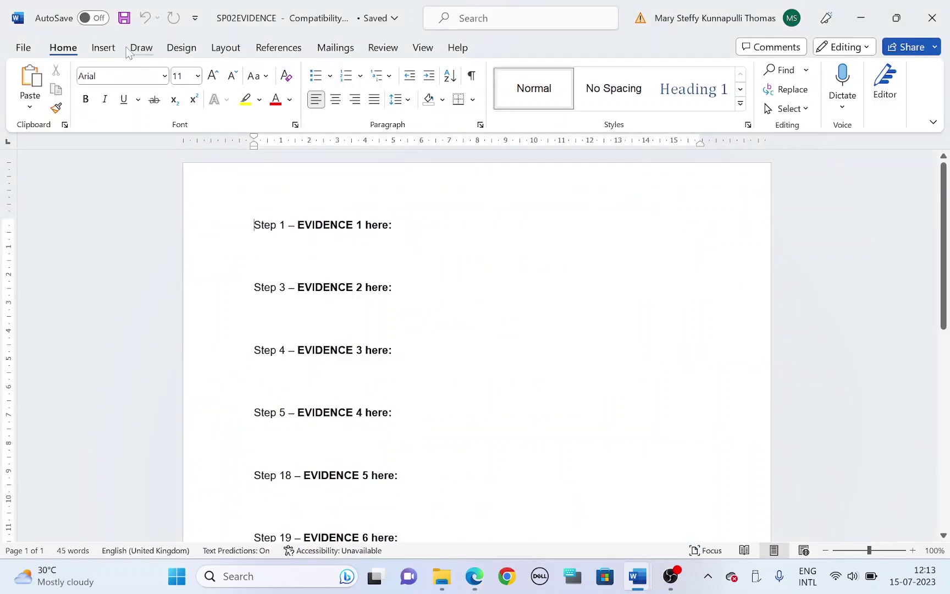
pyautogui.click(96, 51)
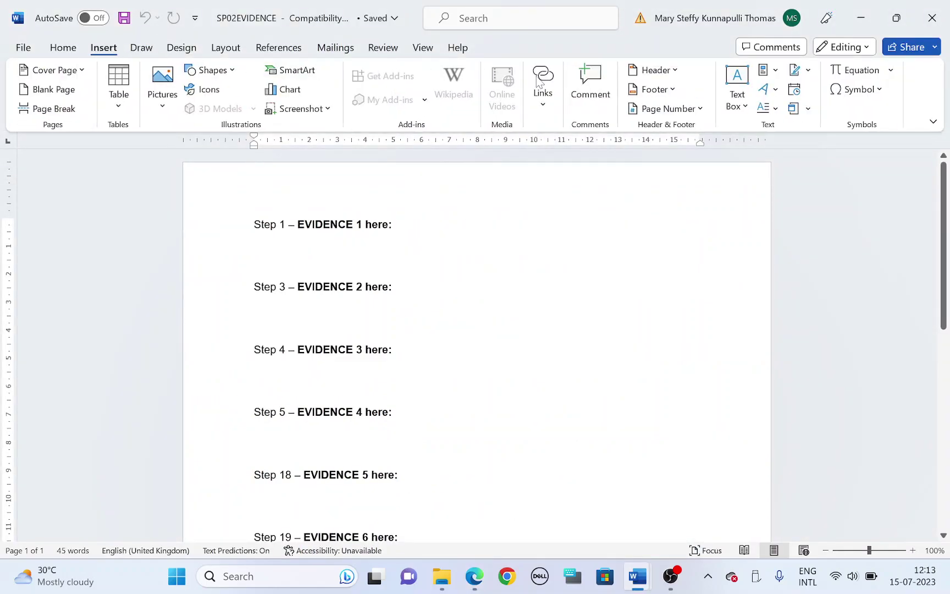
pyautogui.click(672, 70)
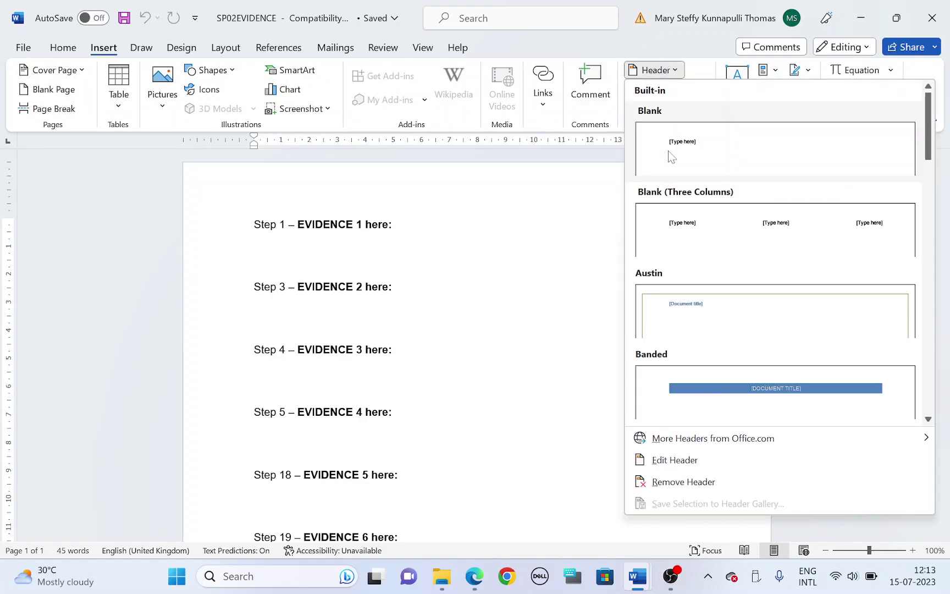
pyautogui.click(669, 152)
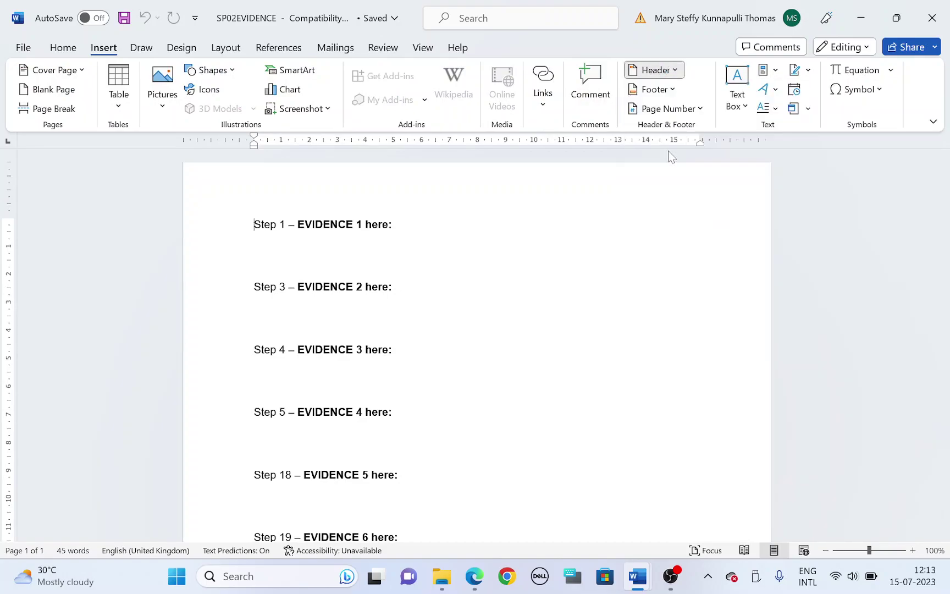
pyautogui.write('Name Cen Number Cand number')
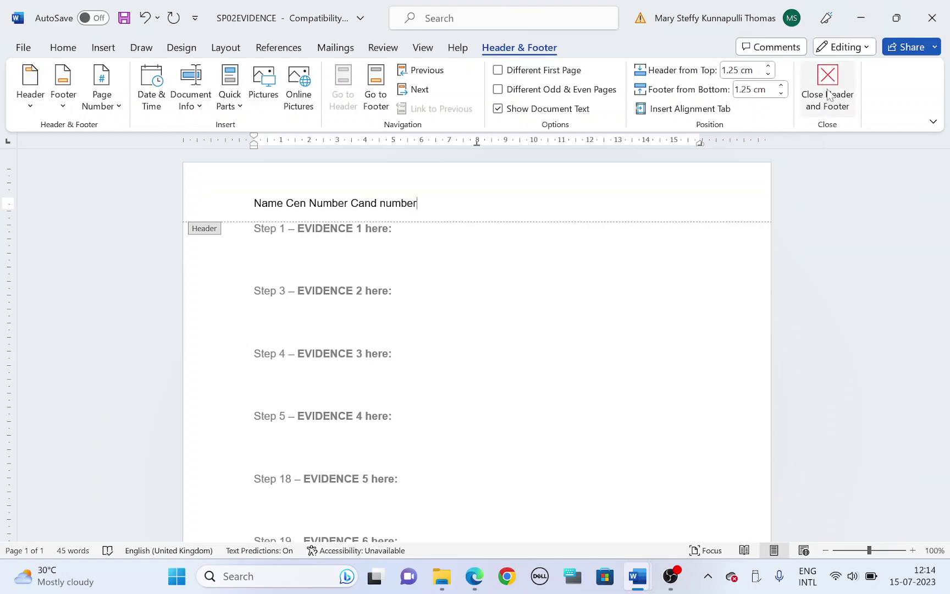
pyautogui.click(829, 92)
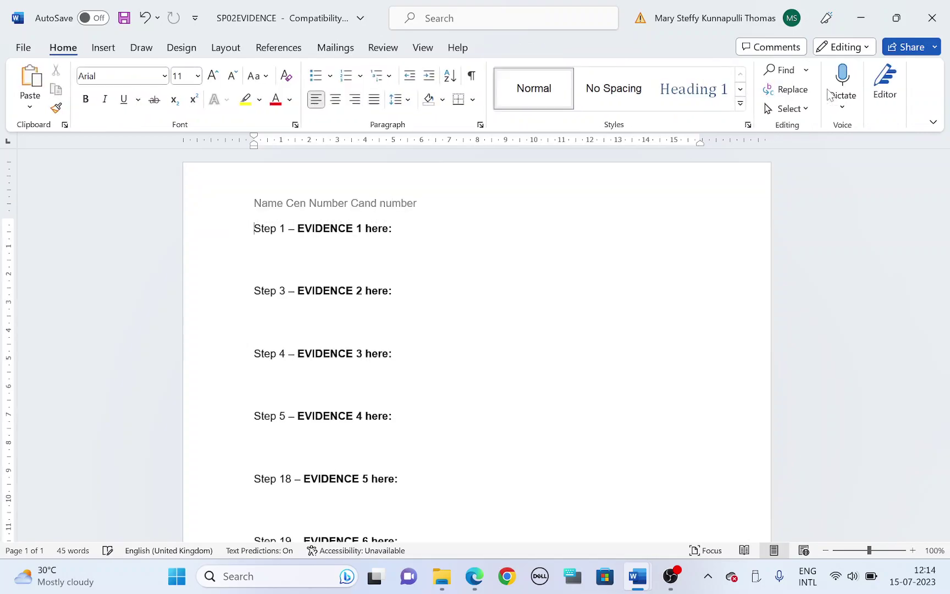
# Step: Switch to the question paper in Edge and highlight "Save this Evidence" and the filename SP02EVIDENCE in the save instruction
pyautogui.hotkey('alt', 'Tab')
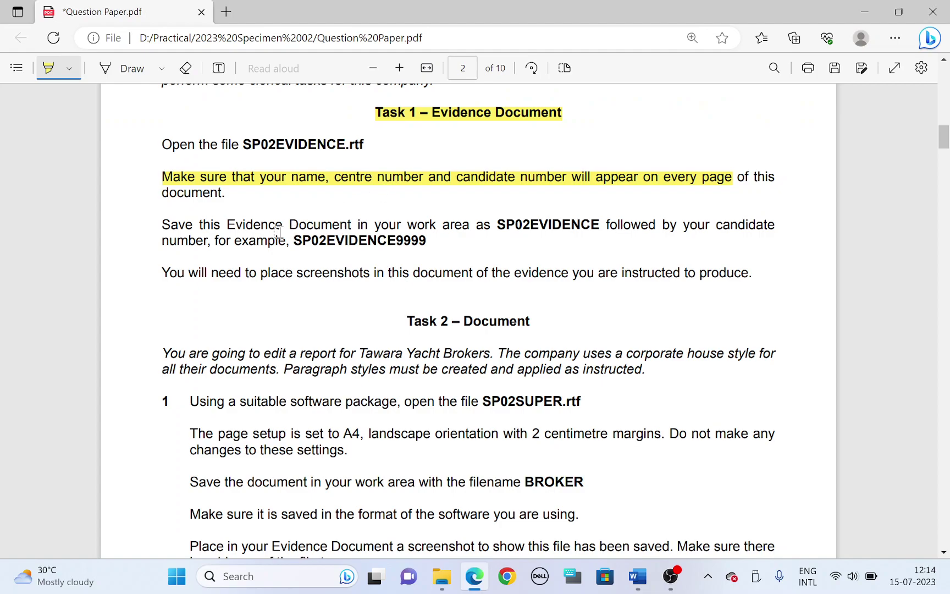
pyautogui.moveTo(170, 225); pyautogui.dragTo(282, 225)
pyautogui.moveTo(496, 227); pyautogui.dragTo(596, 223)
# Step: Open the Save As dialog for the evidence document in Word and choose Word Document as the file type
pyautogui.hotkey('alt', 'Tab')
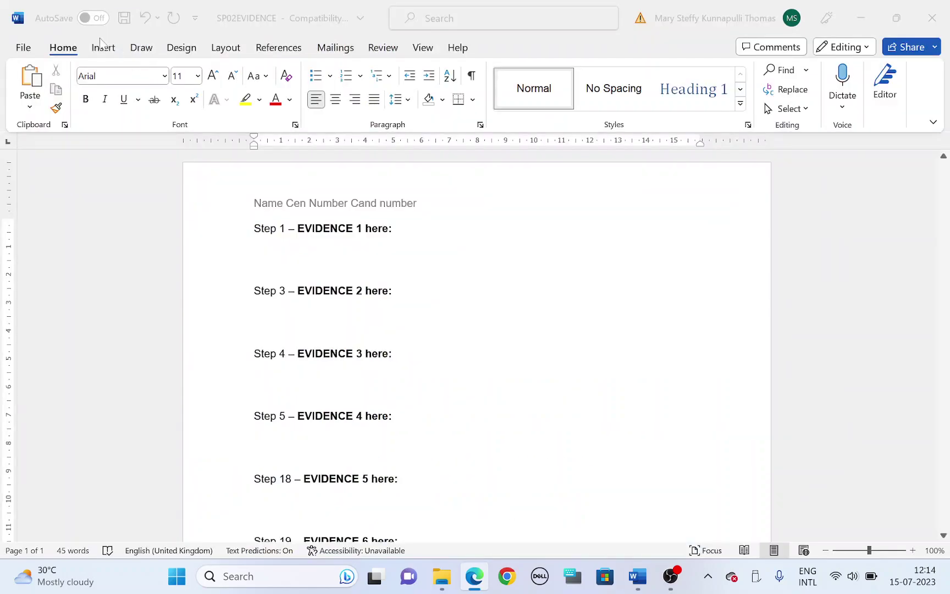
pyautogui.click(21, 47)
pyautogui.click(44, 248)
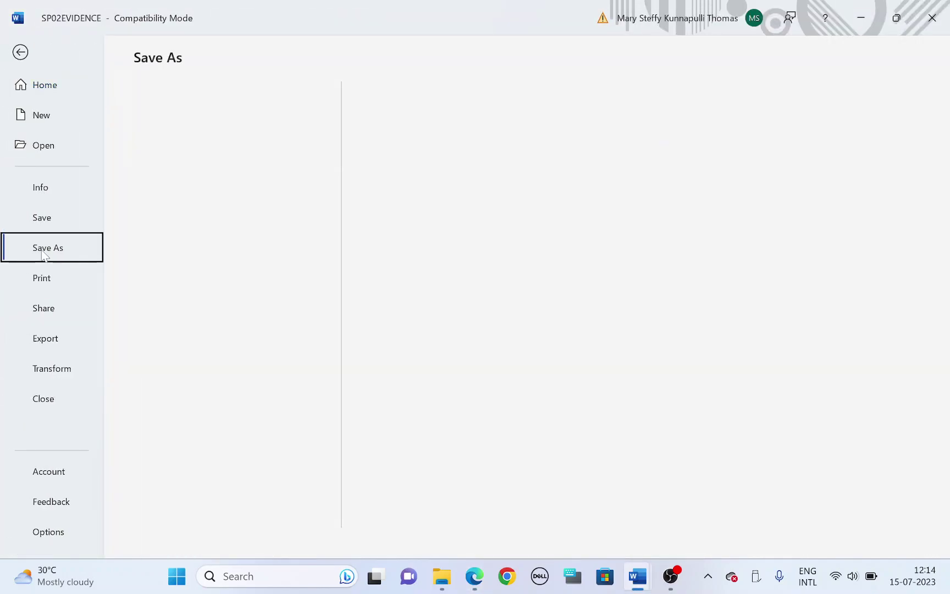
pyautogui.click(218, 307)
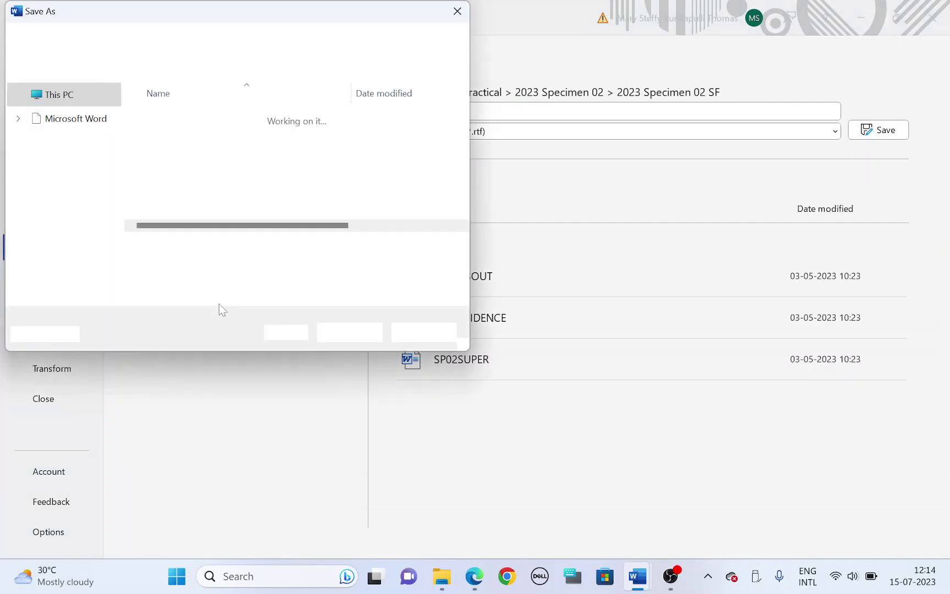
pyautogui.click(159, 268)
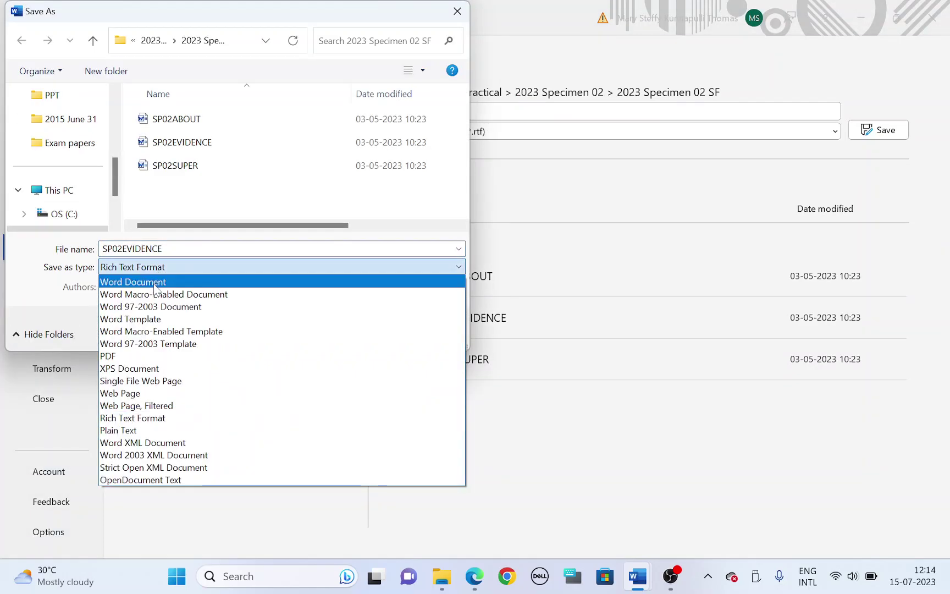
pyautogui.click(159, 278)
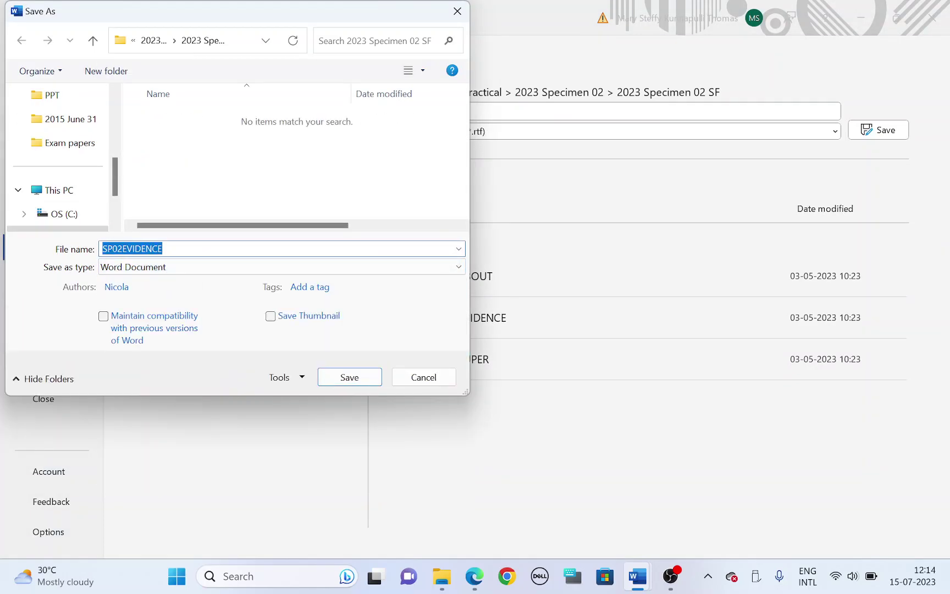
pyautogui.press('End')
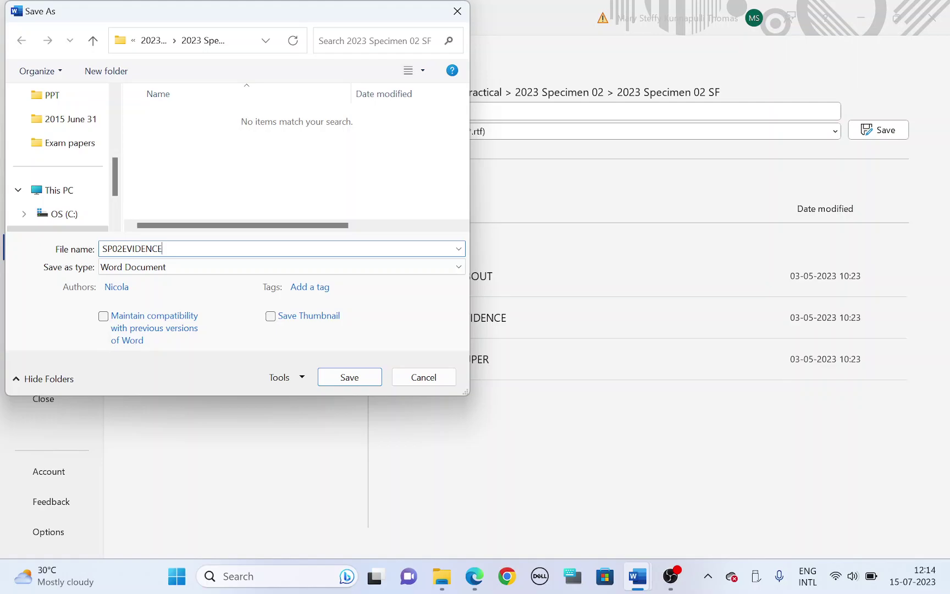
# Step: Highlight the candidate number wording in the question paper, and save the evidence document in Word as SP02EVIDENCECandnumber, accepting the format upgrade
pyautogui.hotkey('alt', 'Tab')
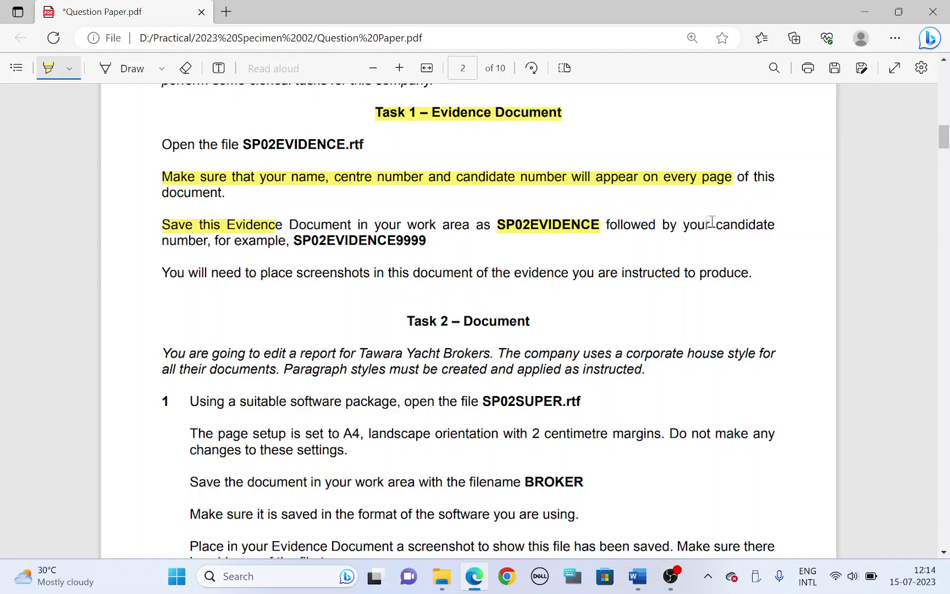
pyautogui.moveTo(710, 221); pyautogui.dragTo(748, 224)
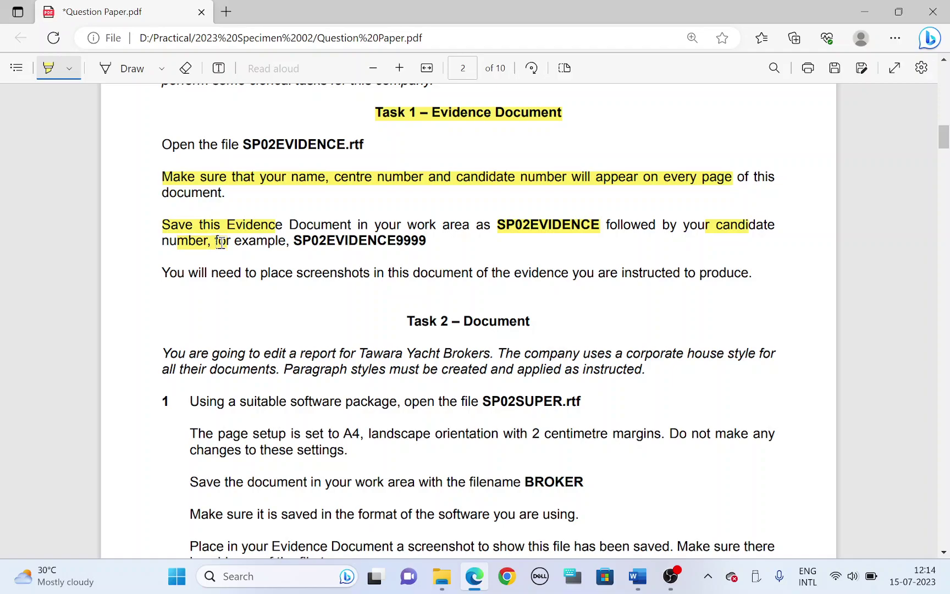
pyautogui.hotkey('alt', 'Tab')
pyautogui.press('End')
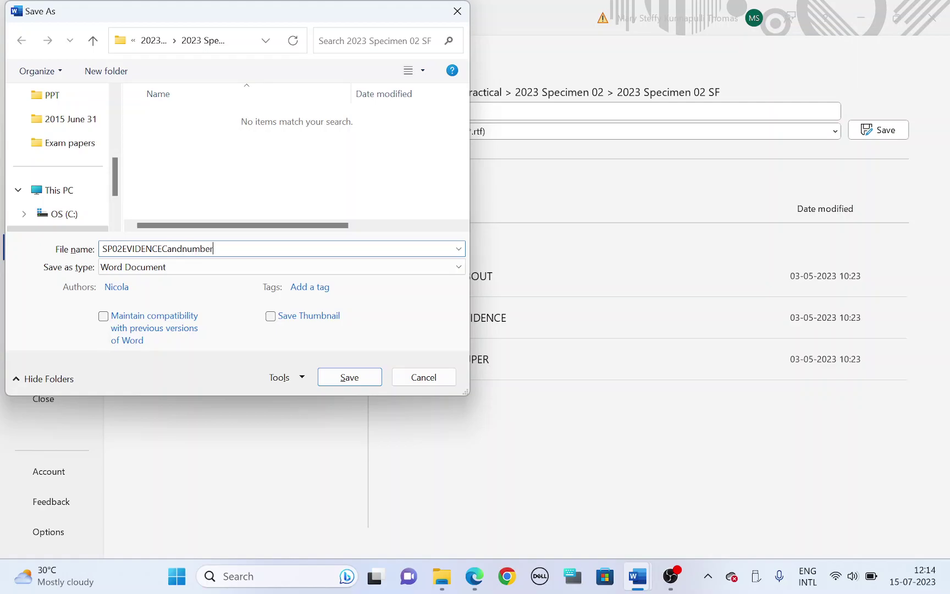
pyautogui.click(343, 375)
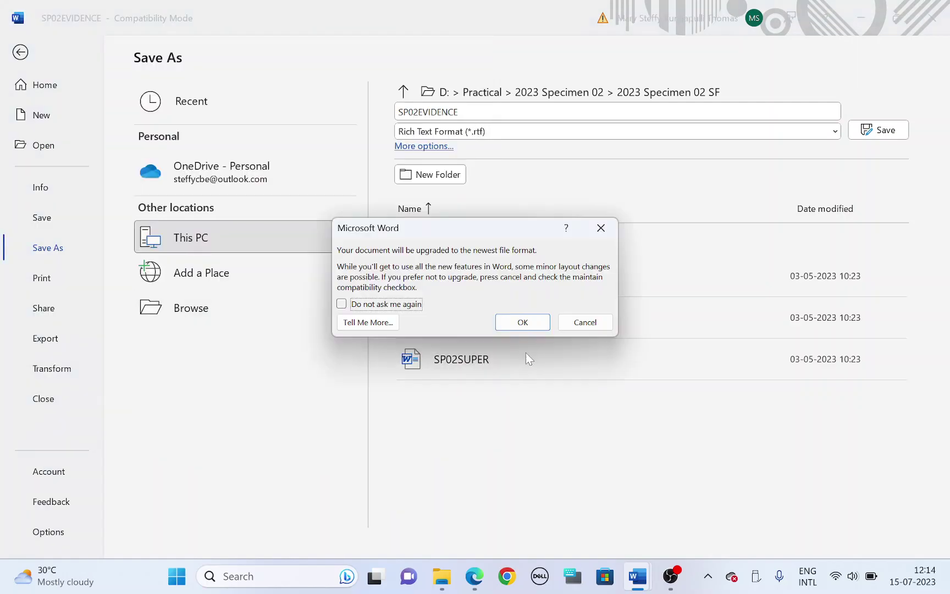
pyautogui.click(525, 323)
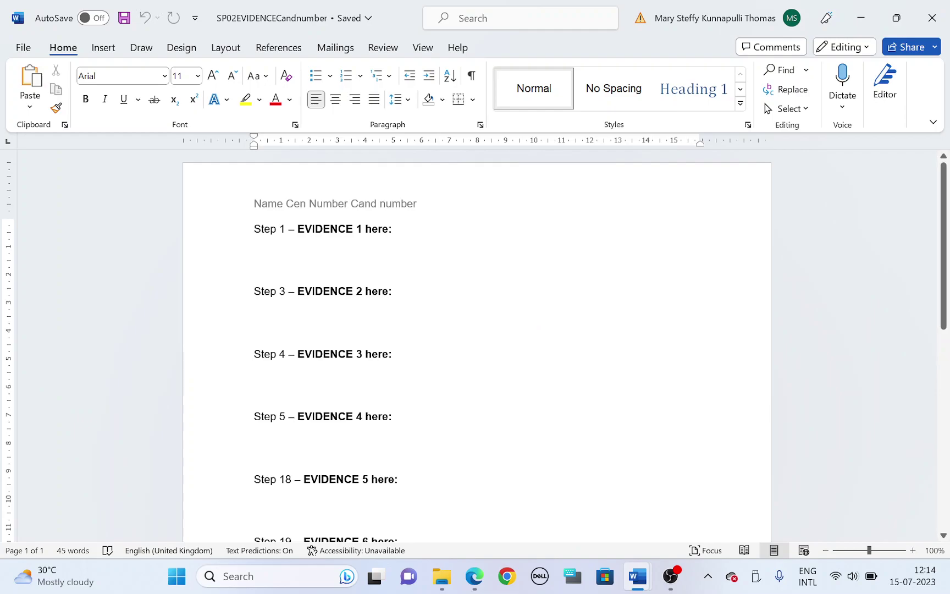
# Step: Switch to the question paper in Edge and highlight the "Task 2 – Document" heading and the filename SP02SUPER.rtf
pyautogui.hotkey('alt', 'Tab')
pyautogui.scroll(-3, 379, 317)
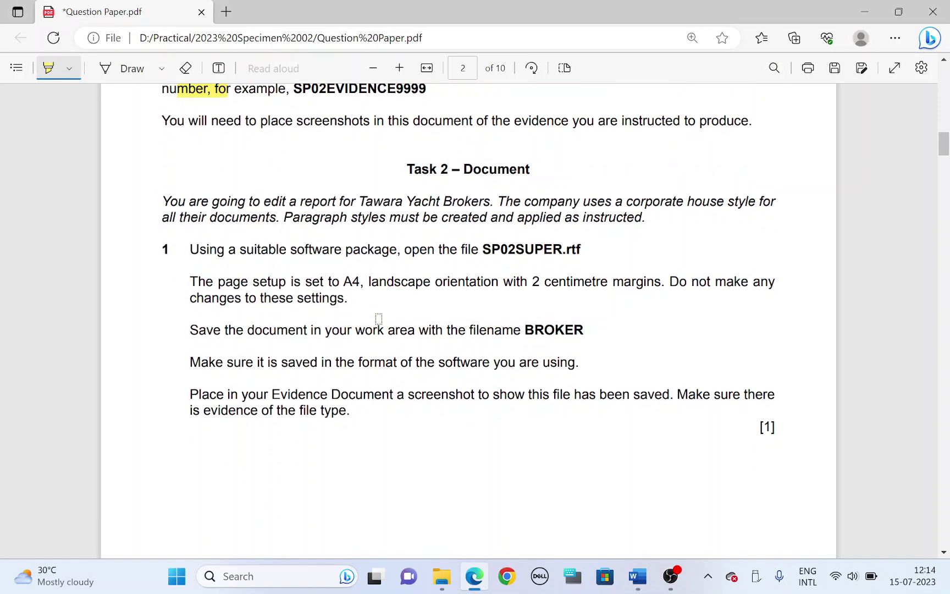
pyautogui.moveTo(406, 168); pyautogui.dragTo(531, 168)
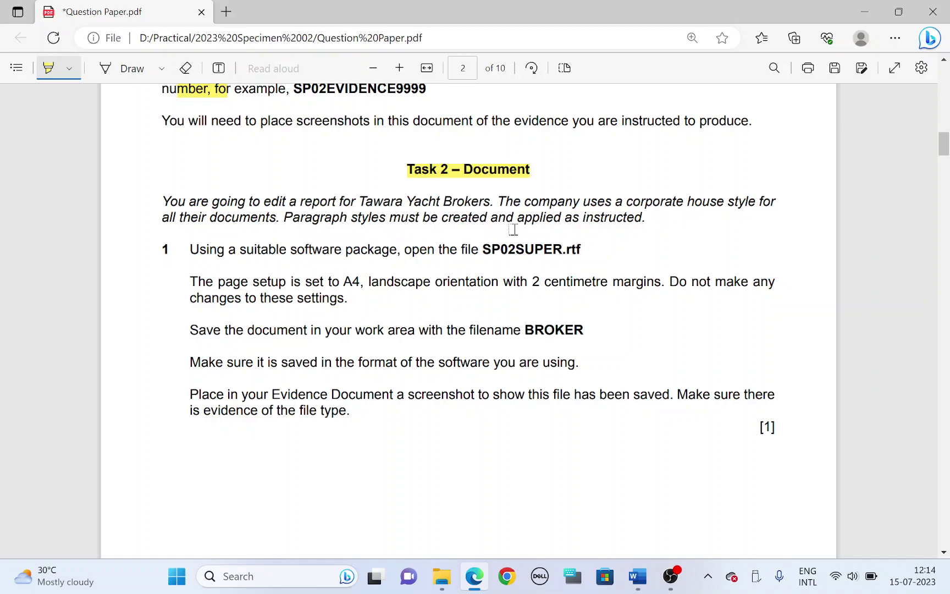
pyautogui.scroll(-1, 434, 234)
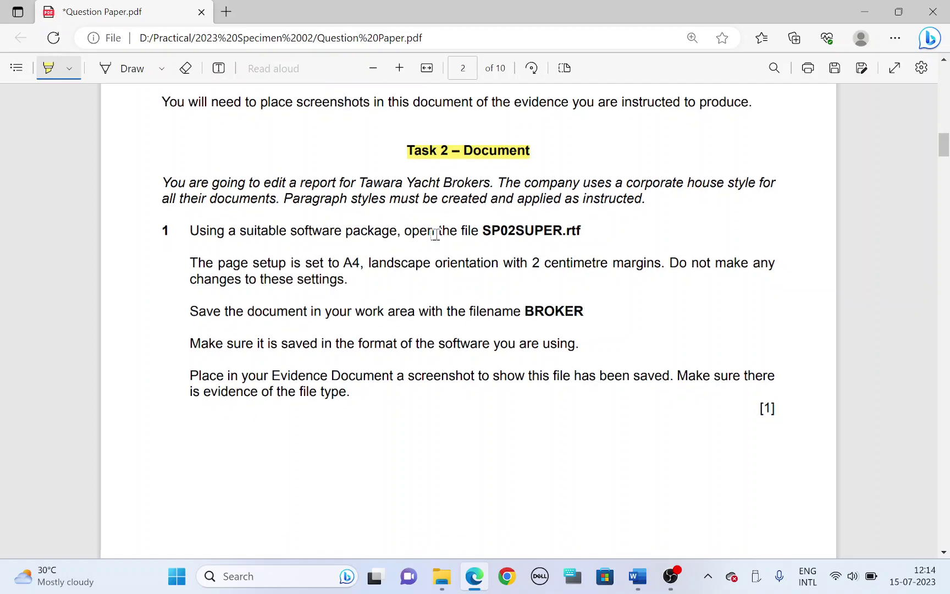
pyautogui.scroll(-3, 434, 234)
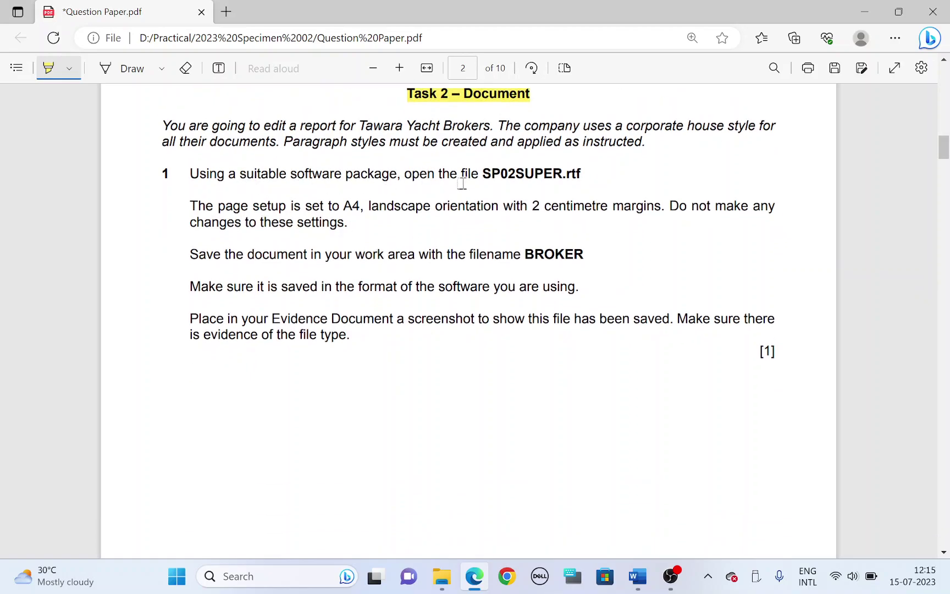
pyautogui.moveTo(484, 174); pyautogui.dragTo(568, 174)
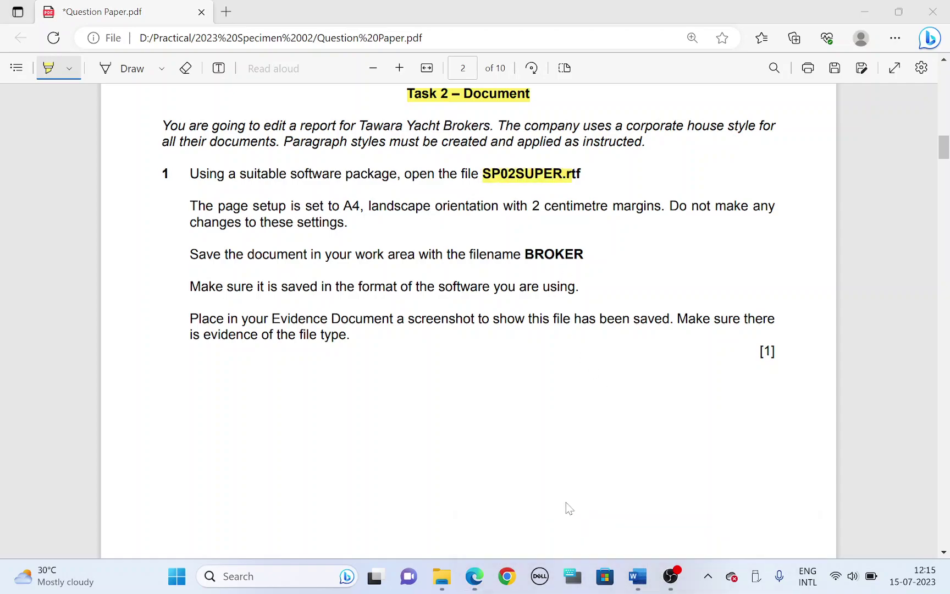
# Step: View SP02SUPER in Word, and highlight "is set", "Do not make" and "Save the document" in question 1 of the question paper
pyautogui.hotkey('alt', 'Tab')
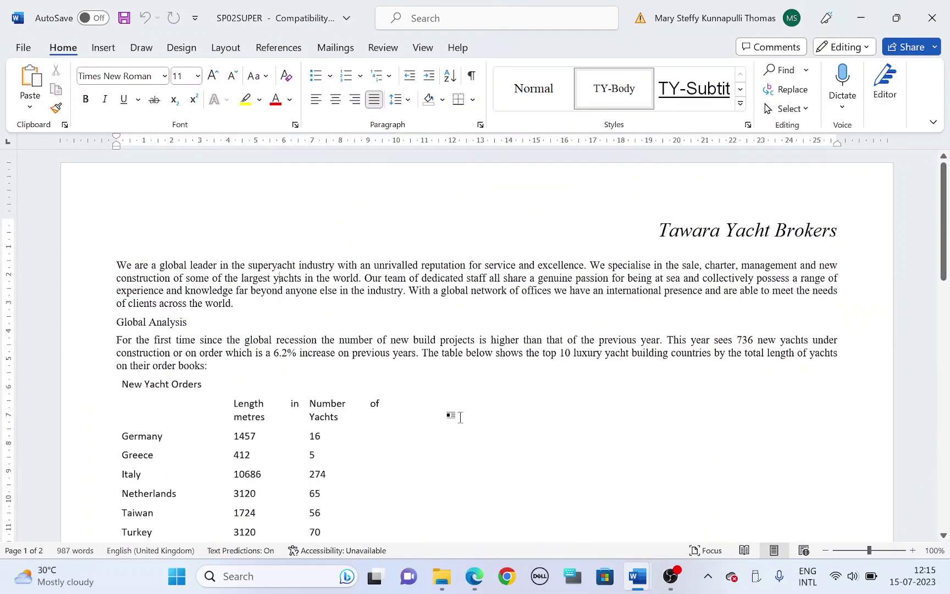
pyautogui.hotkey('alt', 'Tab')
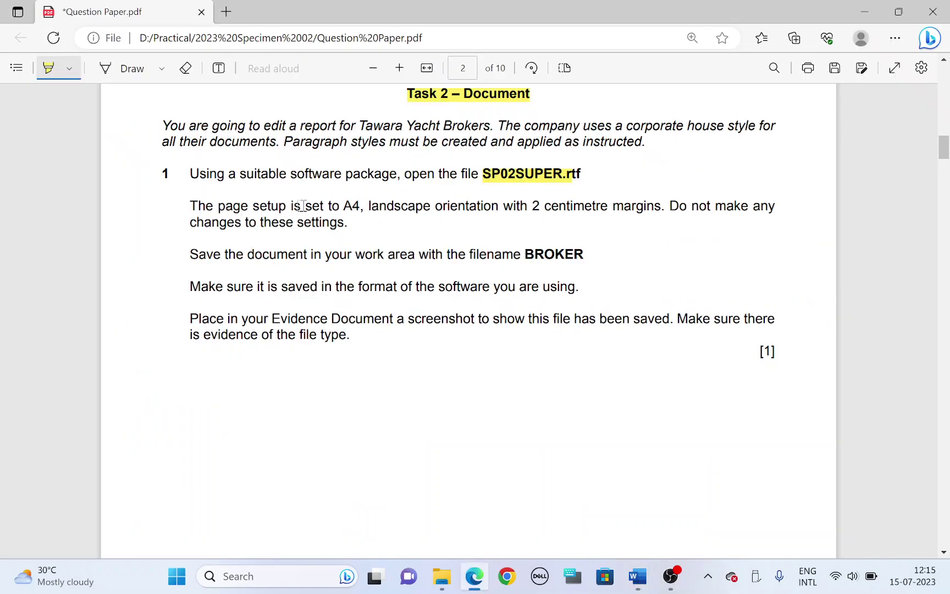
pyautogui.moveTo(291, 205); pyautogui.dragTo(329, 206)
pyautogui.moveTo(668, 206); pyautogui.dragTo(741, 210)
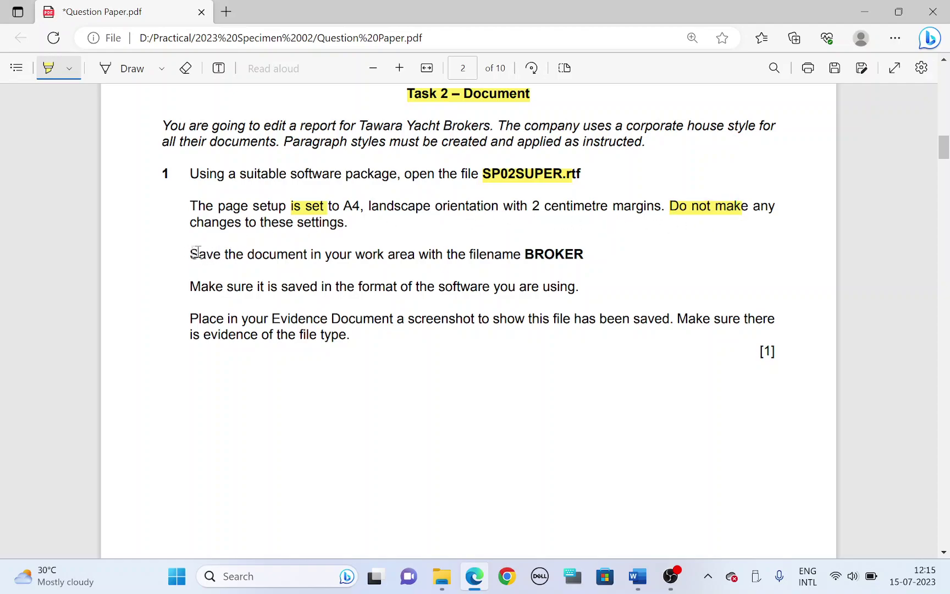
pyautogui.moveTo(195, 253); pyautogui.dragTo(305, 255)
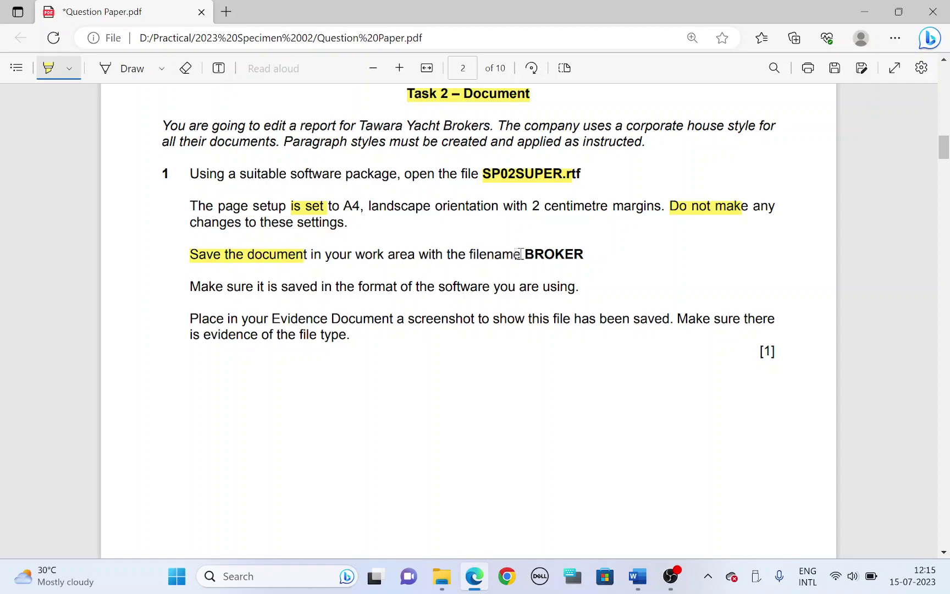
# Step: Highlight the filename BROKER in question 1, and save SP02SUPER in Word as a Word Document named BROKER, accepting the format upgrade
pyautogui.moveTo(522, 254); pyautogui.dragTo(584, 255)
pyautogui.hotkey('alt', 'Tab')
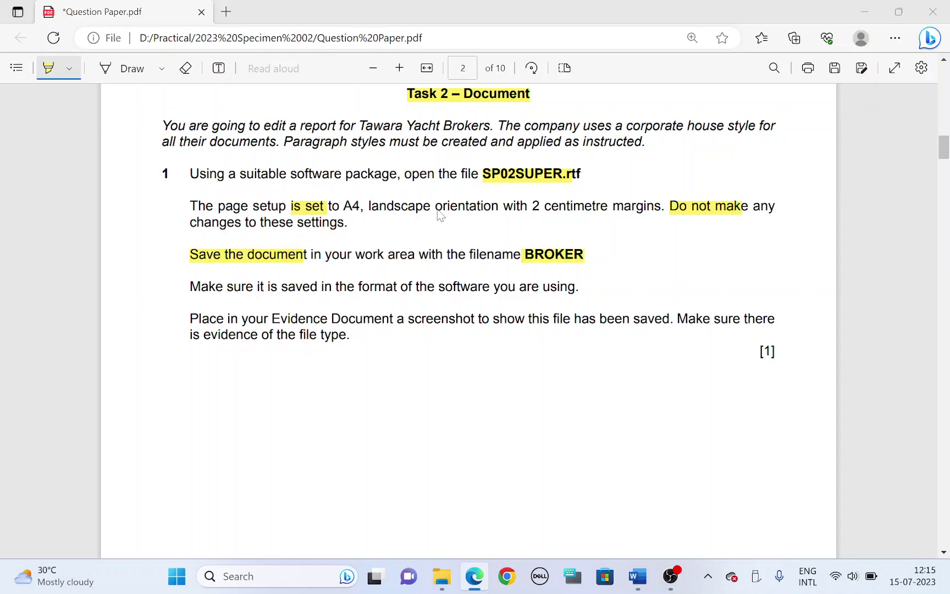
pyautogui.click(23, 49)
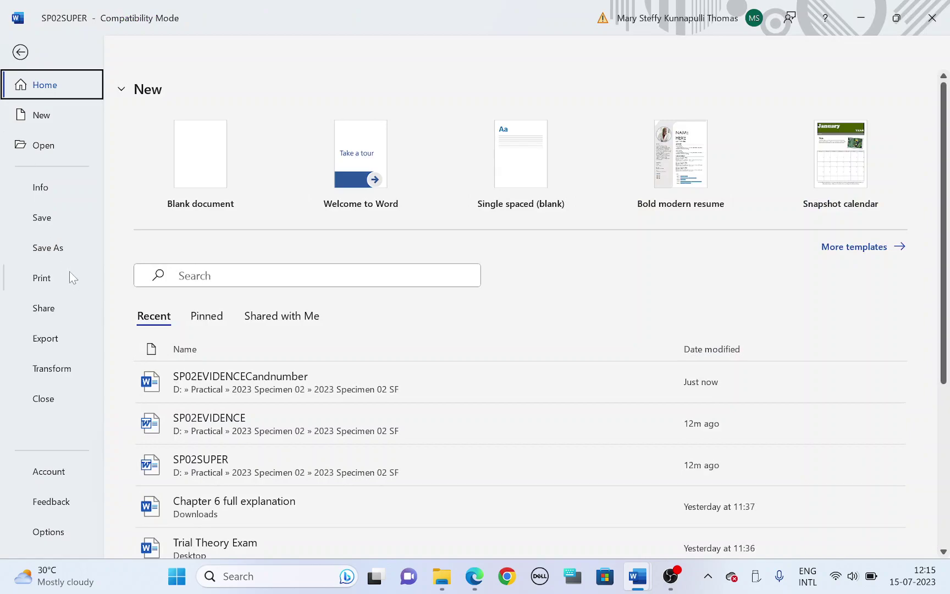
pyautogui.click(48, 247)
pyautogui.click(210, 303)
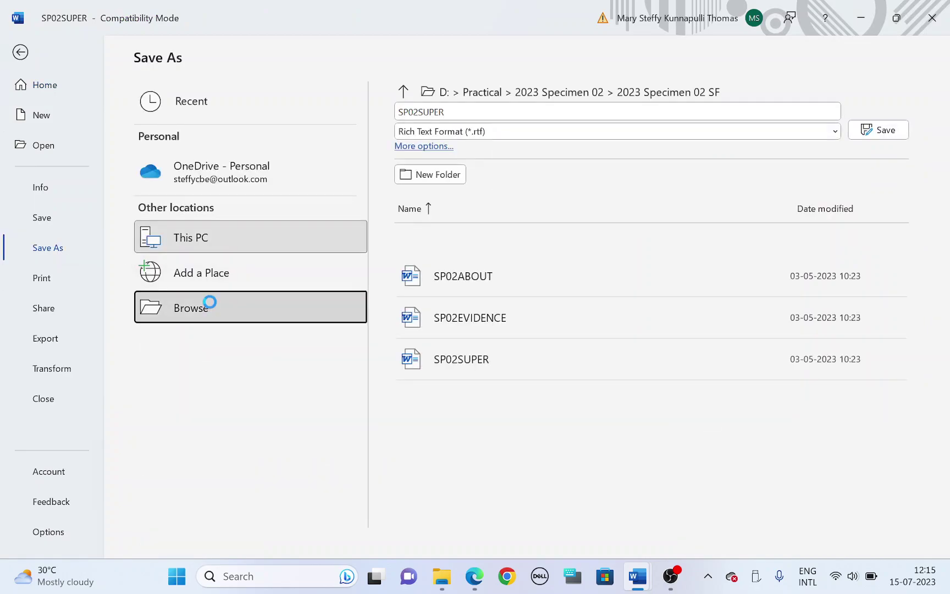
pyautogui.click(173, 264)
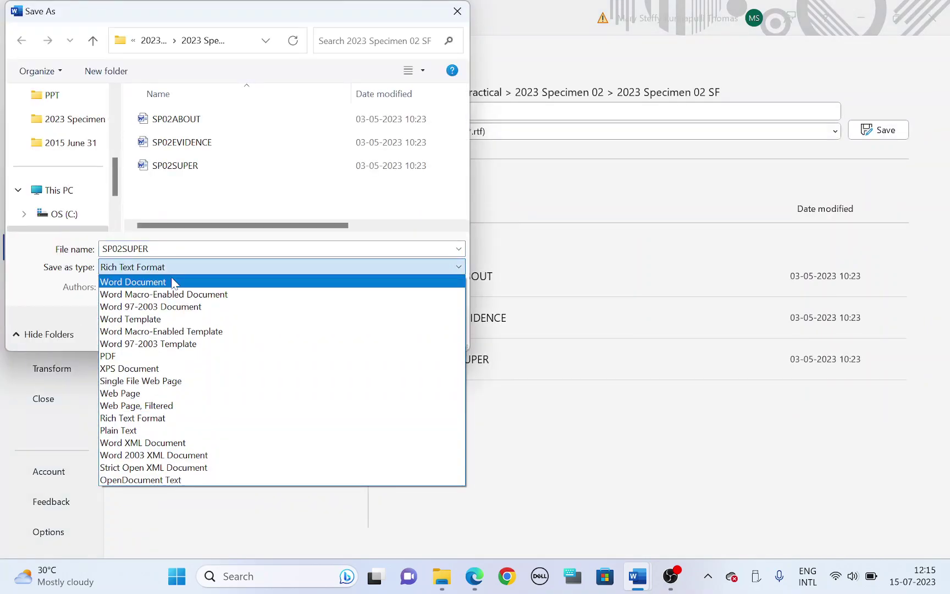
pyautogui.click(172, 281)
pyautogui.write('B')
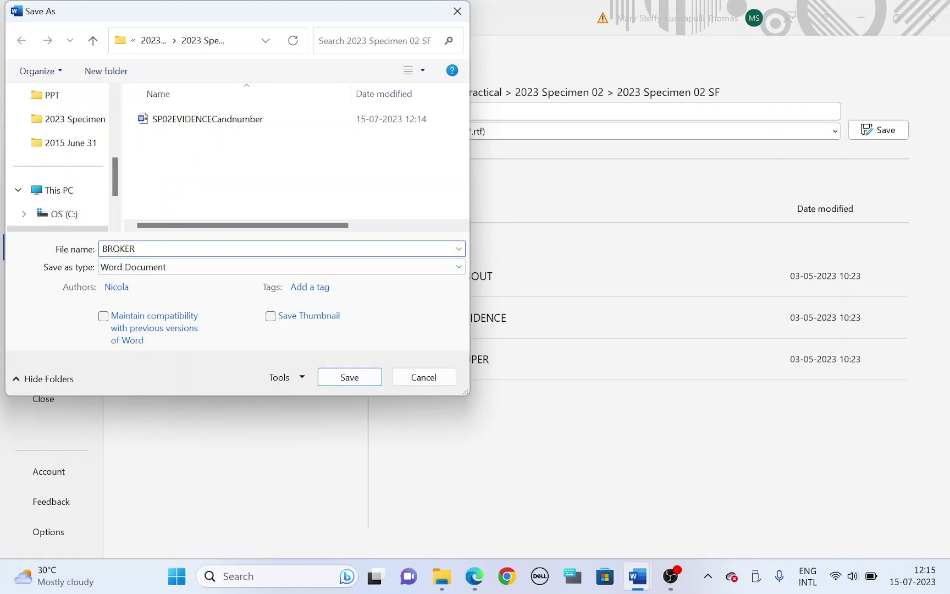
pyautogui.write('ROKER')
pyautogui.press('Return')
pyautogui.press('Return')
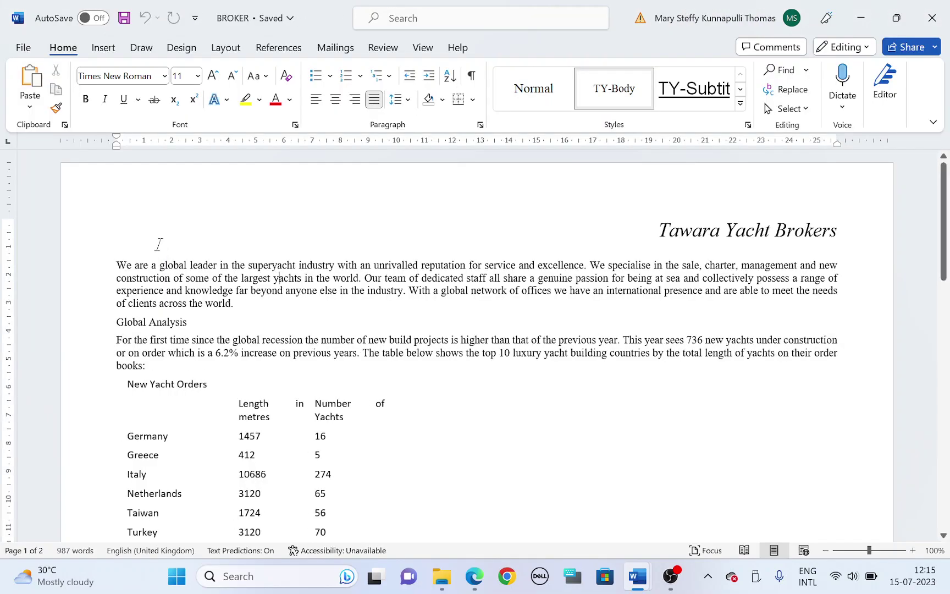
# Step: Switch to the question paper in Edge and highlight "saved in the format of the software you are using", "Evidence Document", "screenshot" and "file type"
pyautogui.hotkey('alt', 'Tab')
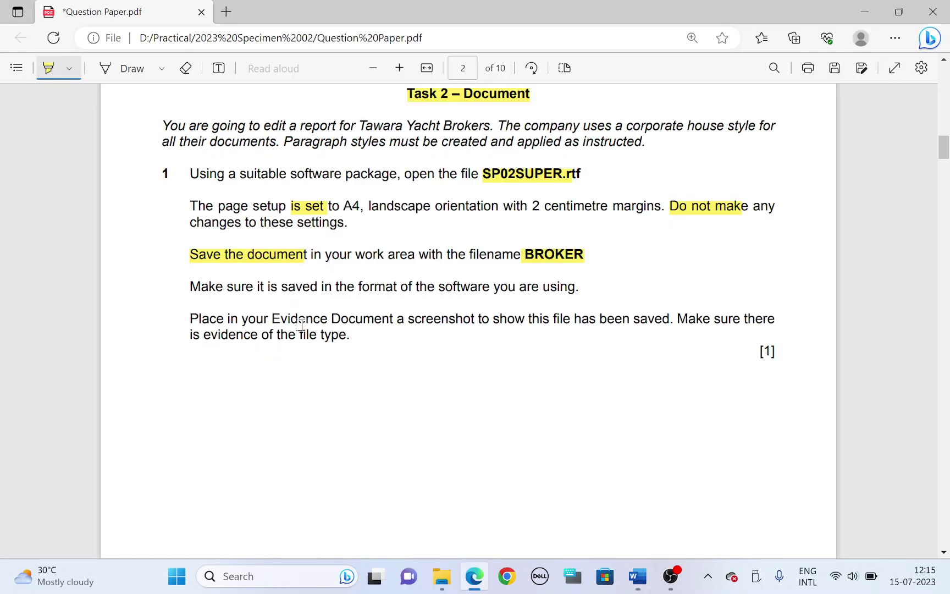
pyautogui.moveTo(301, 287)
pyautogui.mouseDown()
pyautogui.moveTo(511, 273)
pyautogui.moveTo(563, 285)
pyautogui.mouseUp()
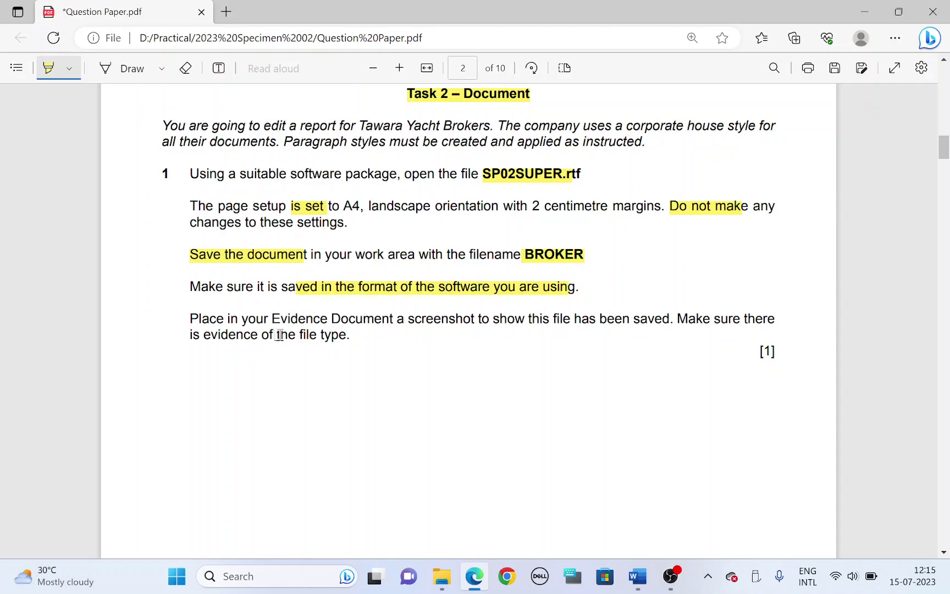
pyautogui.moveTo(265, 319); pyautogui.dragTo(471, 320)
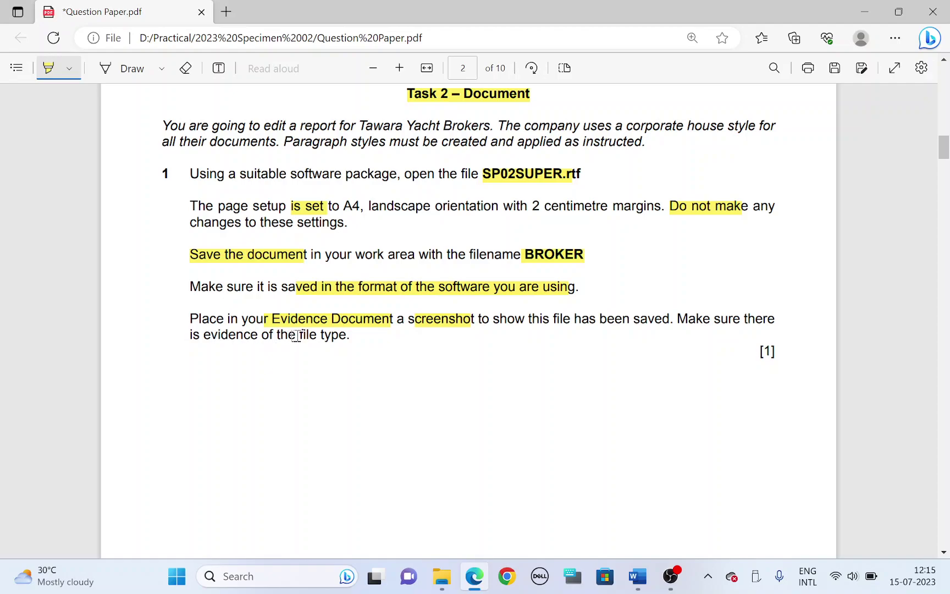
pyautogui.moveTo(297, 336); pyautogui.dragTo(345, 335)
# Step: In File Explorer, select BROKER in the 2023 Specimen 02 SF folder, widen the Type column to show full file types and narrow the Name column
pyautogui.moveTo(449, 567)
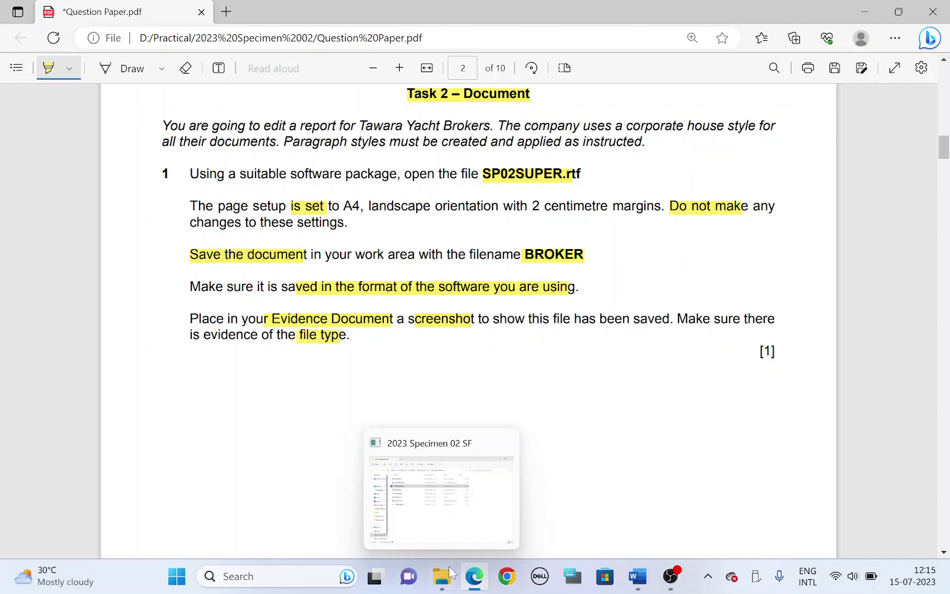
pyautogui.click(441, 533)
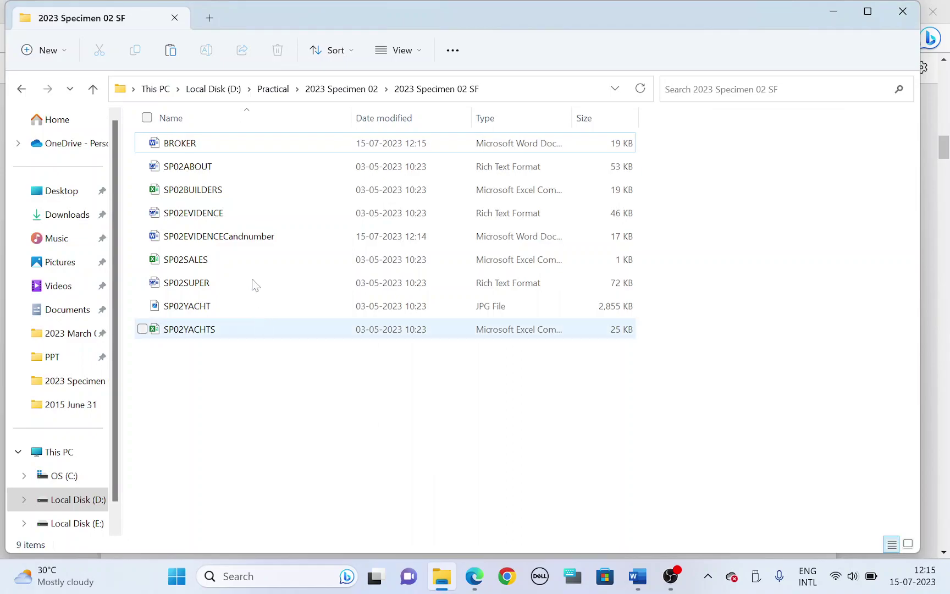
pyautogui.click(225, 152)
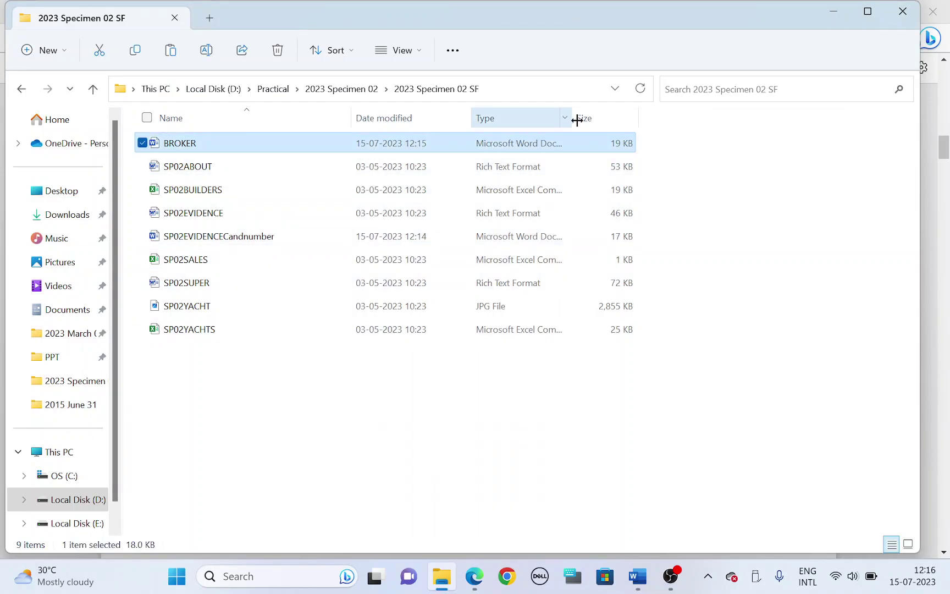
pyautogui.moveTo(577, 121); pyautogui.dragTo(618, 120)
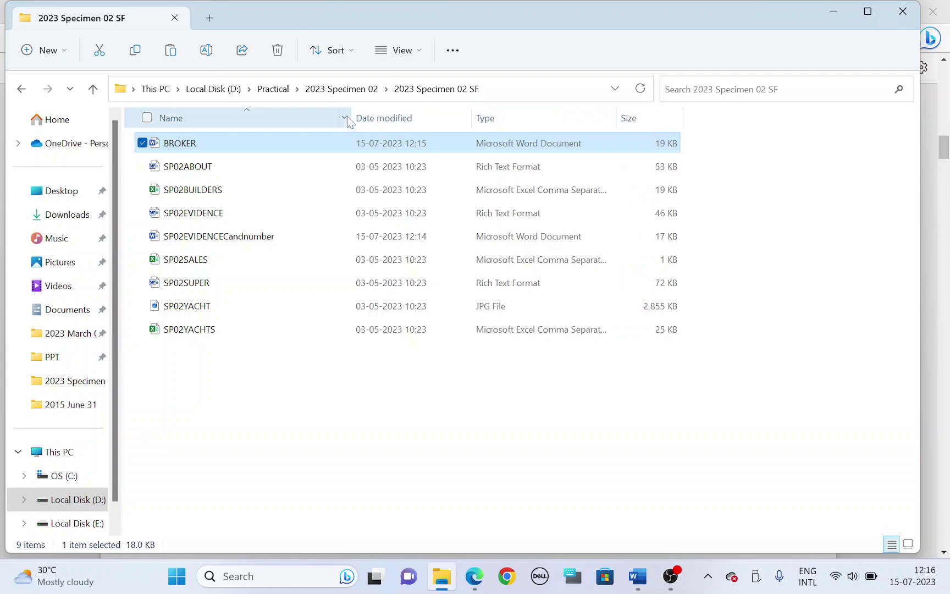
pyautogui.moveTo(353, 118); pyautogui.dragTo(290, 118)
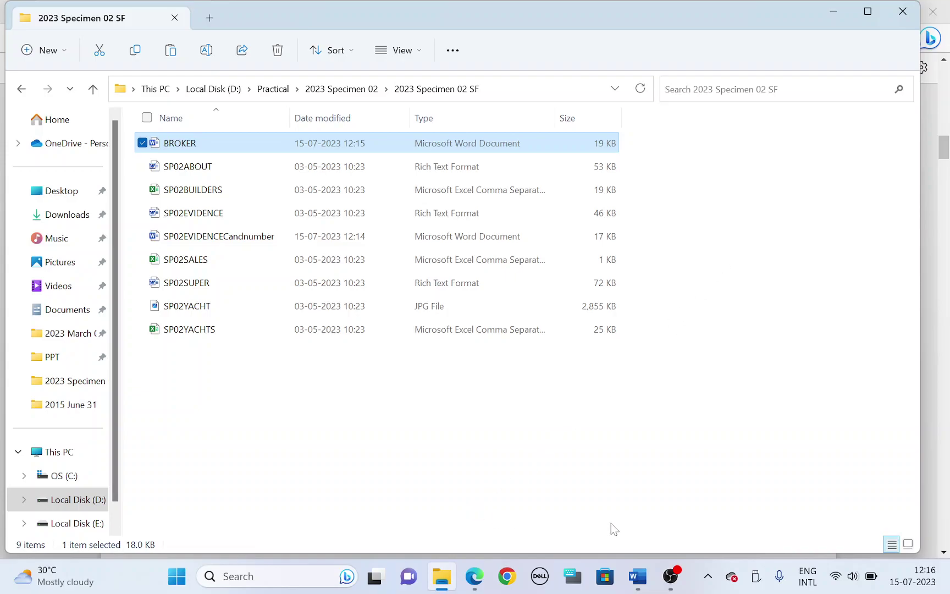
# Step: Switch to SP02EVIDENCECandnumber in Word and paste the folder screenshot below the "Step 1 – EVIDENCE 1 here:" line
pyautogui.click(637, 576)
pyautogui.click(679, 511)
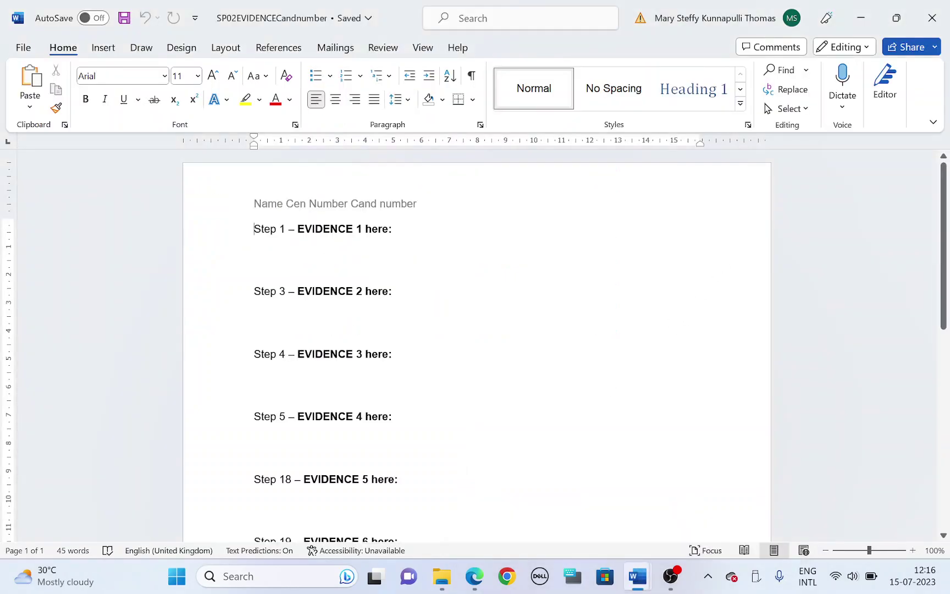
pyautogui.click(254, 242)
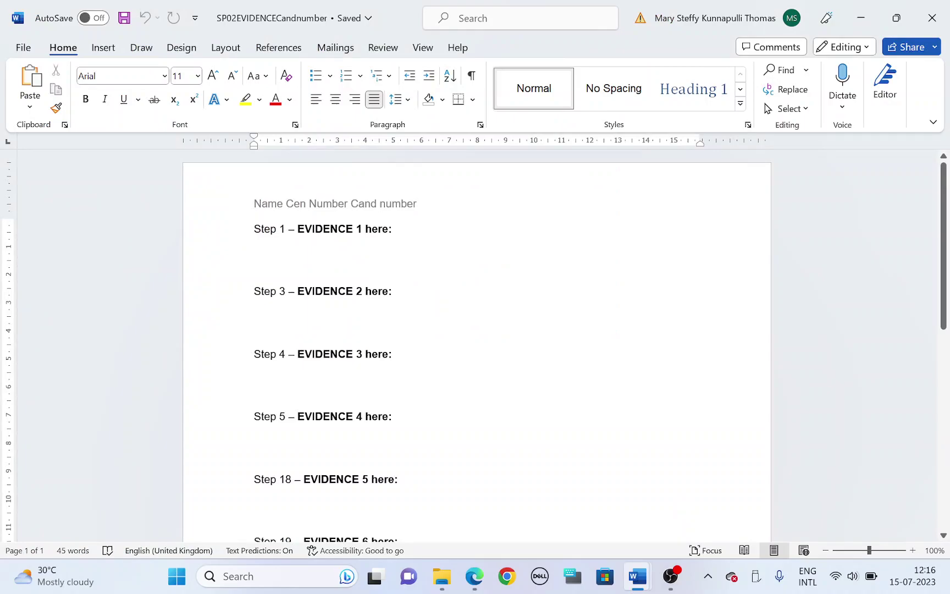
pyautogui.hotkey('ctrl', 'v')
# Step: Crop the Evidence 1 screenshot down to the folder's file list, enlarge it to nearly the text width, and save the document
pyautogui.rightClick(372, 269)
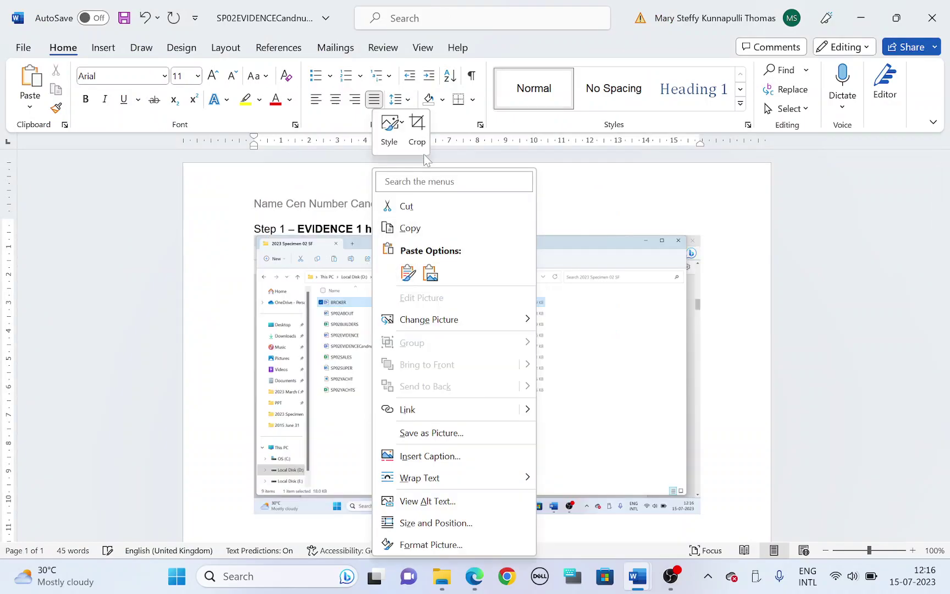
pyautogui.click(555, 341)
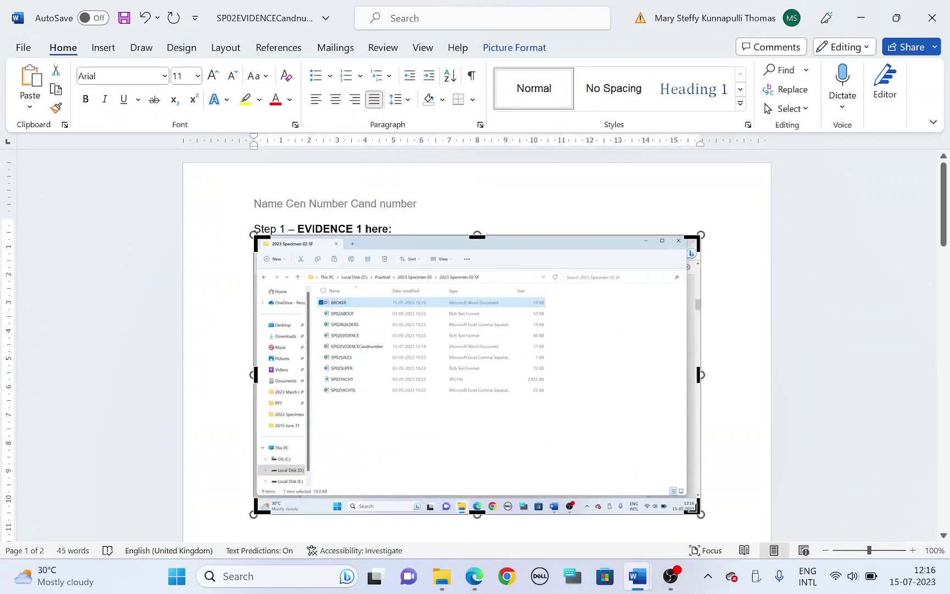
pyautogui.moveTo(694, 507); pyautogui.dragTo(553, 400)
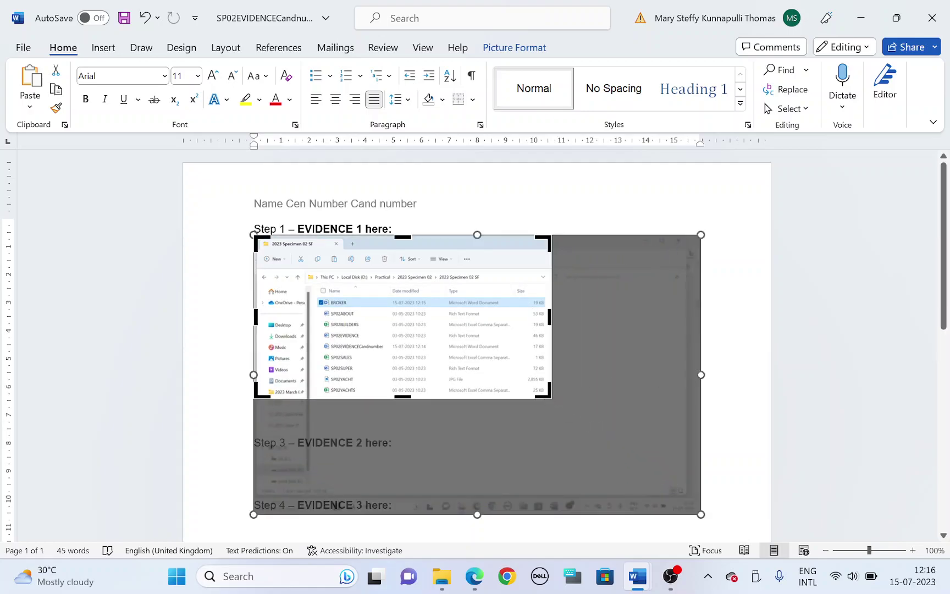
pyautogui.click(555, 385)
pyautogui.click(542, 374)
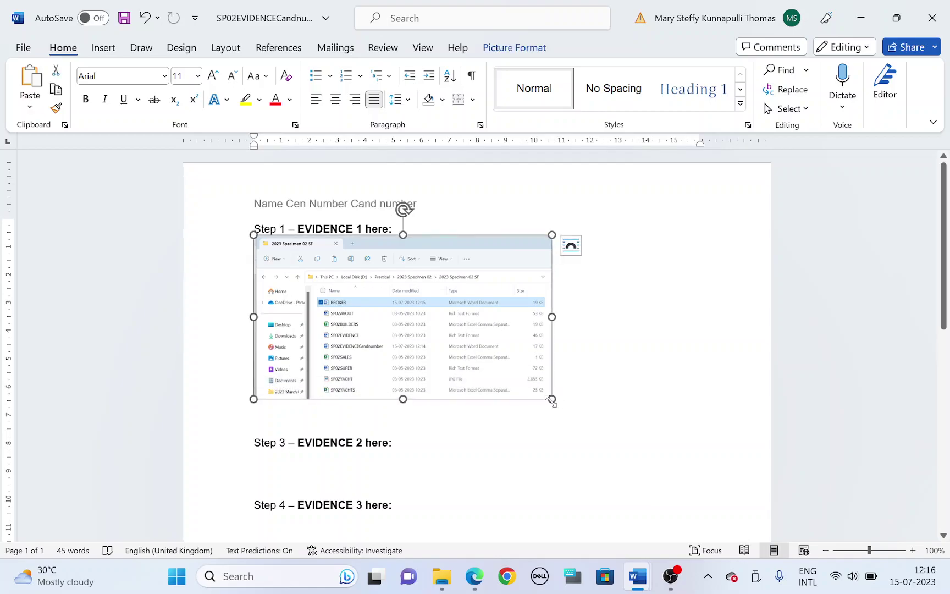
pyautogui.moveTo(552, 400); pyautogui.dragTo(662, 472)
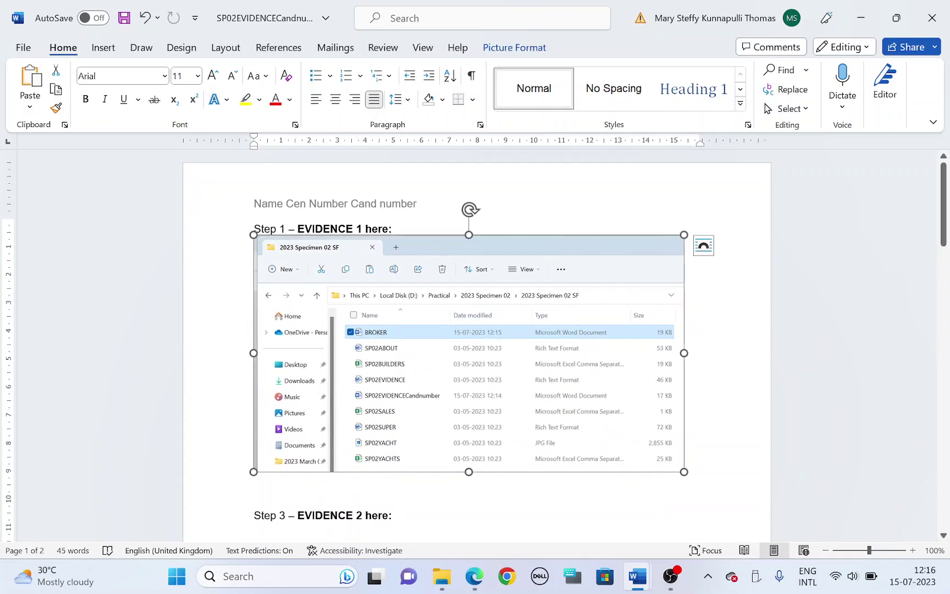
pyautogui.hotkey('ctrl', 's')
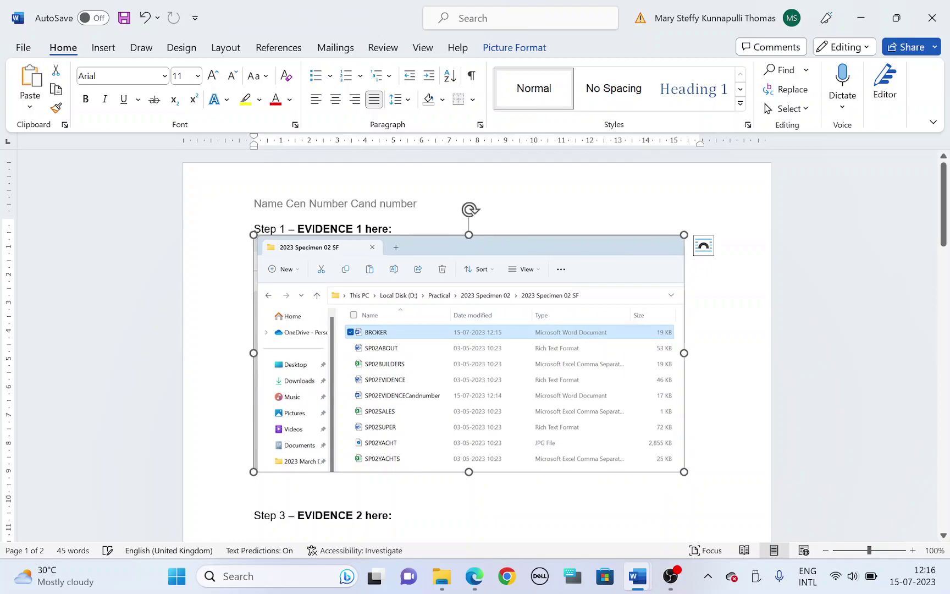
# Step: Switch to the question paper in Edge and highlight the filename BROKER in question 2 on page 3
pyautogui.hotkey('alt', 'Tab')
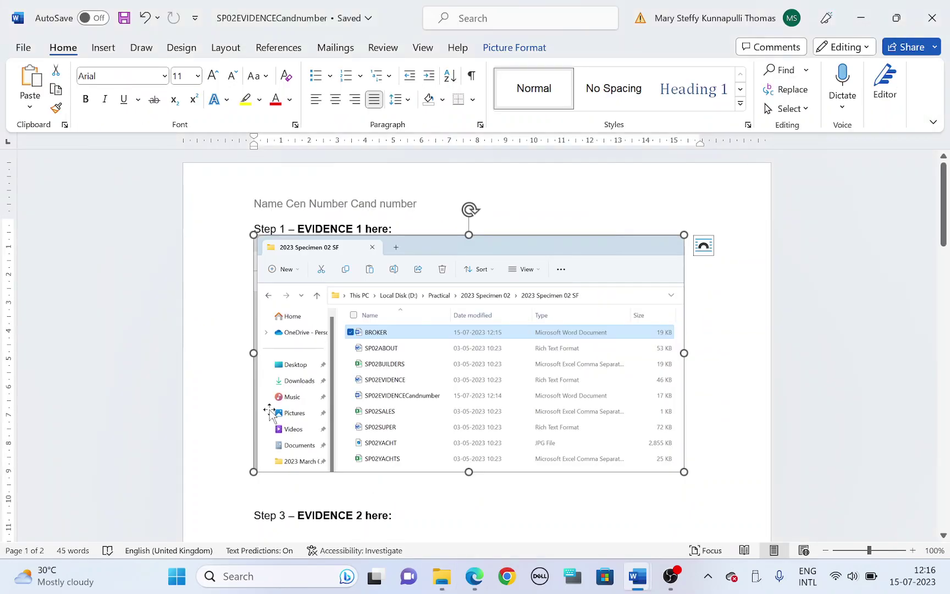
pyautogui.hotkey('alt', 'Tab')
pyautogui.press('Tab')
pyautogui.scroll(-10, 217, 365)
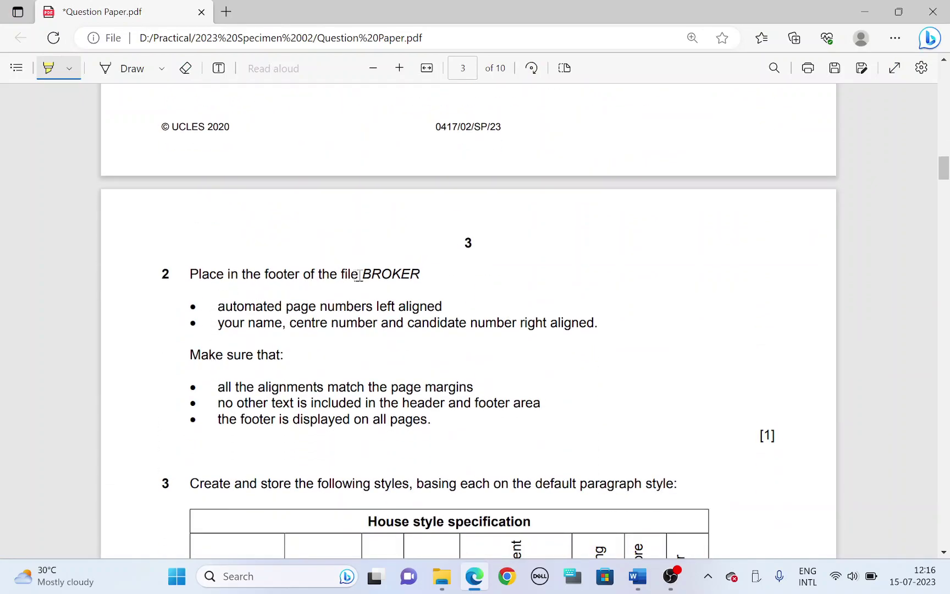
pyautogui.moveTo(358, 276); pyautogui.dragTo(404, 281)
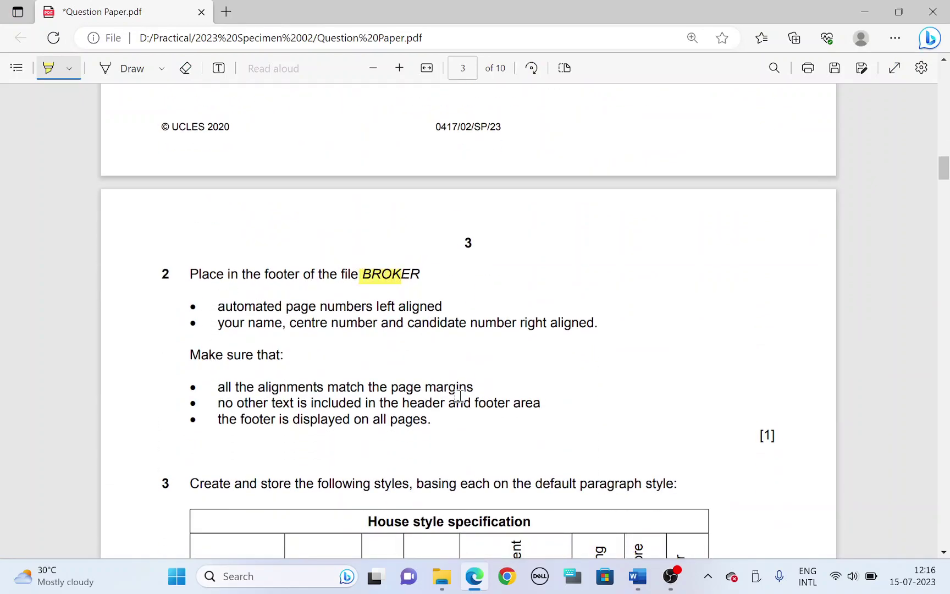
# Step: Switch to the BROKER document in Word and insert a Blank (Three Columns) footer
pyautogui.hotkey('alt', 'Tab')
pyautogui.press('Tab')
pyautogui.press('Tab')
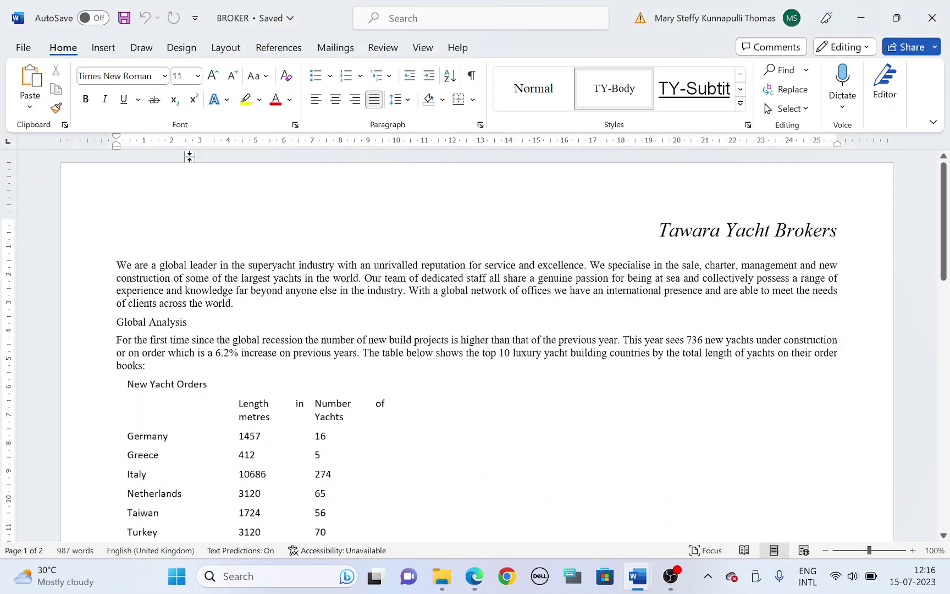
pyautogui.click(106, 50)
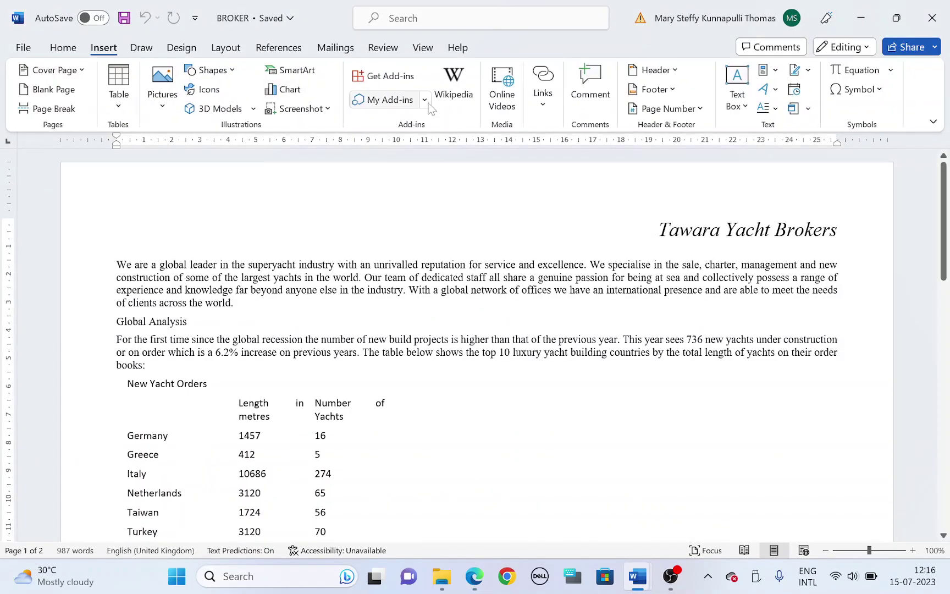
pyautogui.click(653, 89)
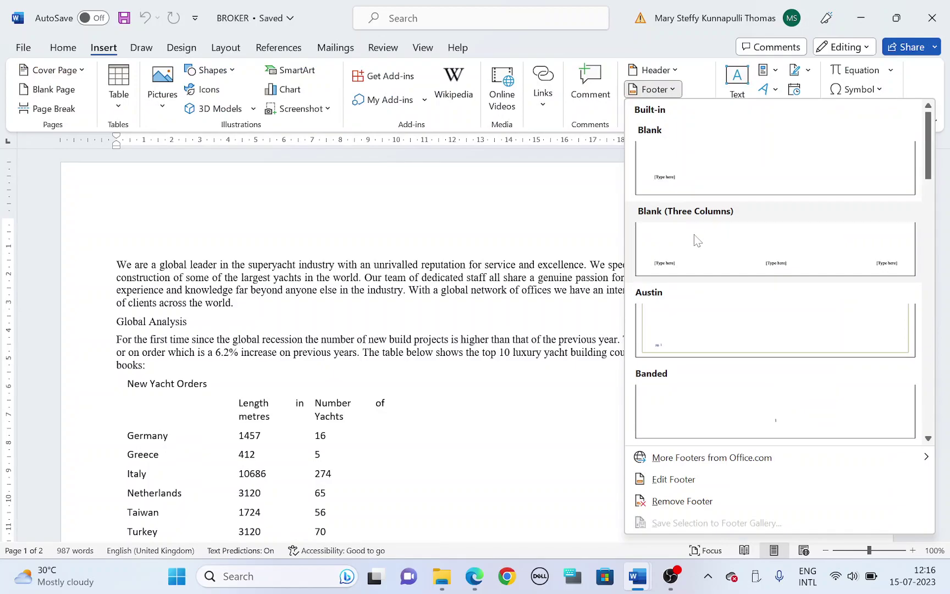
pyautogui.click(694, 235)
# Step: Highlight "automated page numbers left aligned" in the question paper, and replace BROKER's left footer placeholder with a Plain Number page number at the current position
pyautogui.hotkey('alt', 'Tab')
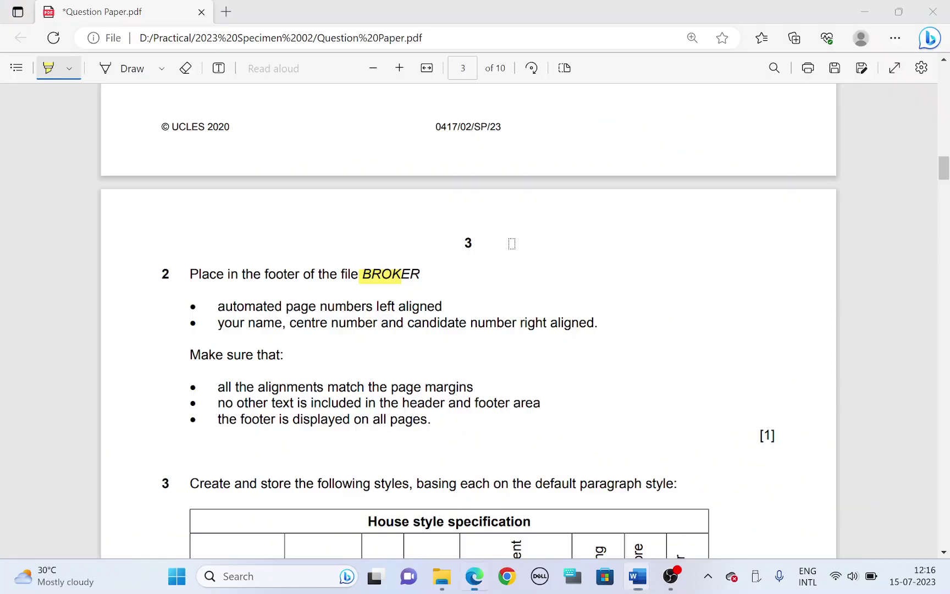
pyautogui.moveTo(217, 307); pyautogui.dragTo(442, 309)
pyautogui.hotkey('alt', 'Tab')
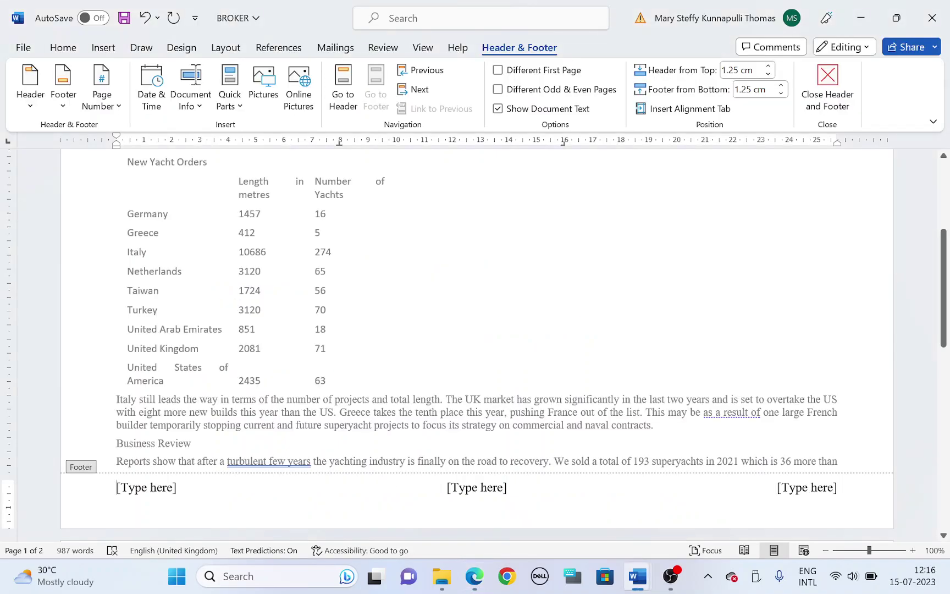
pyautogui.click(163, 487)
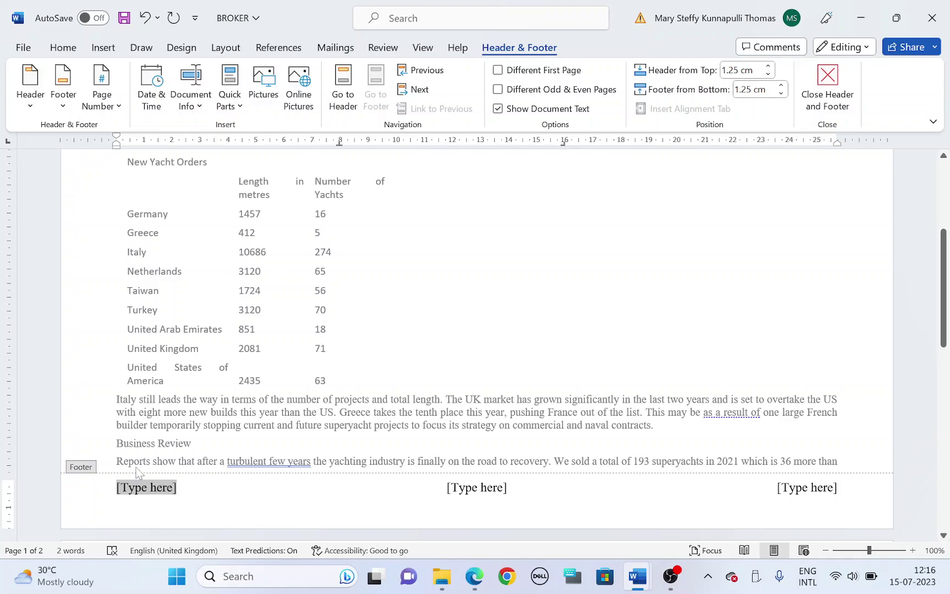
pyautogui.click(101, 91)
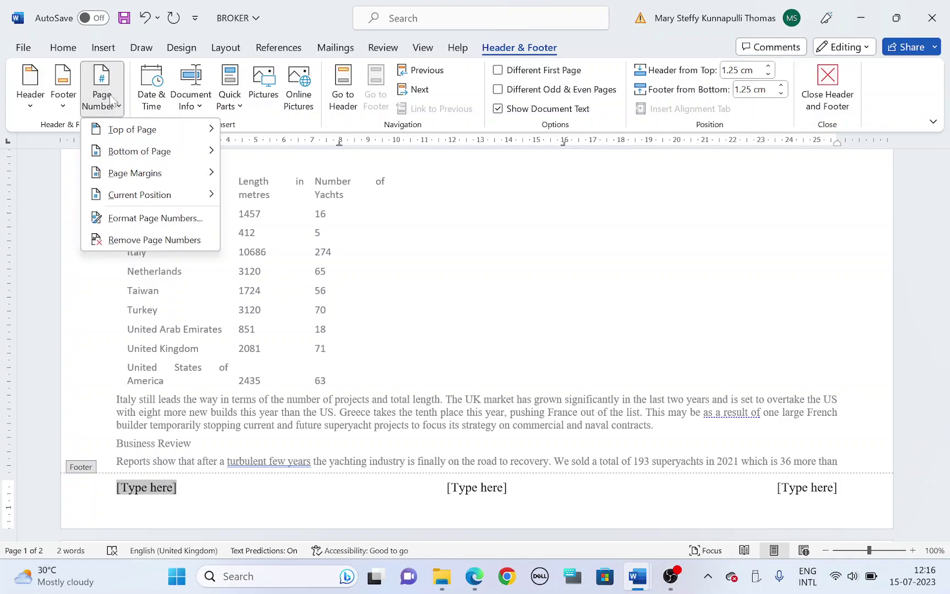
pyautogui.moveTo(139, 197)
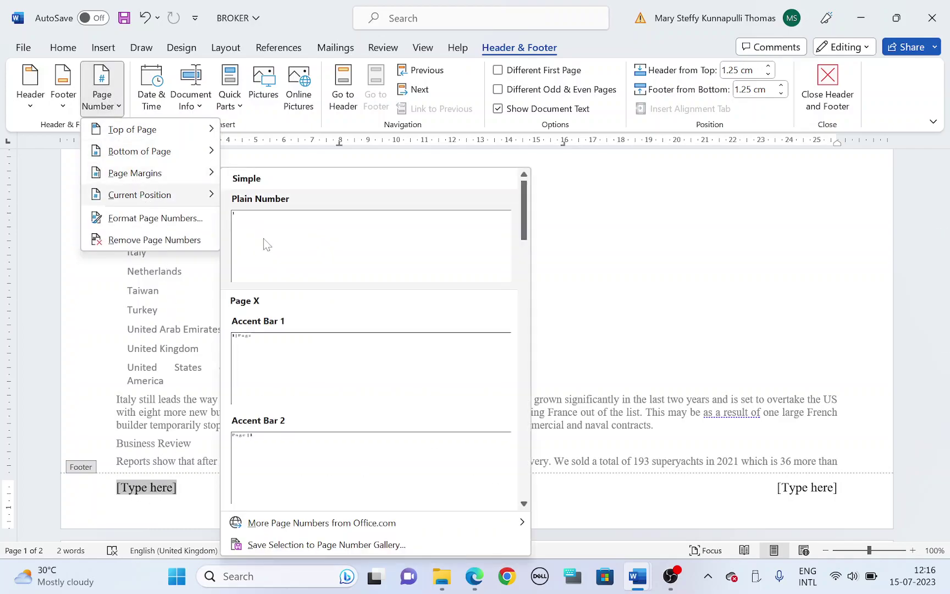
pyautogui.click(264, 239)
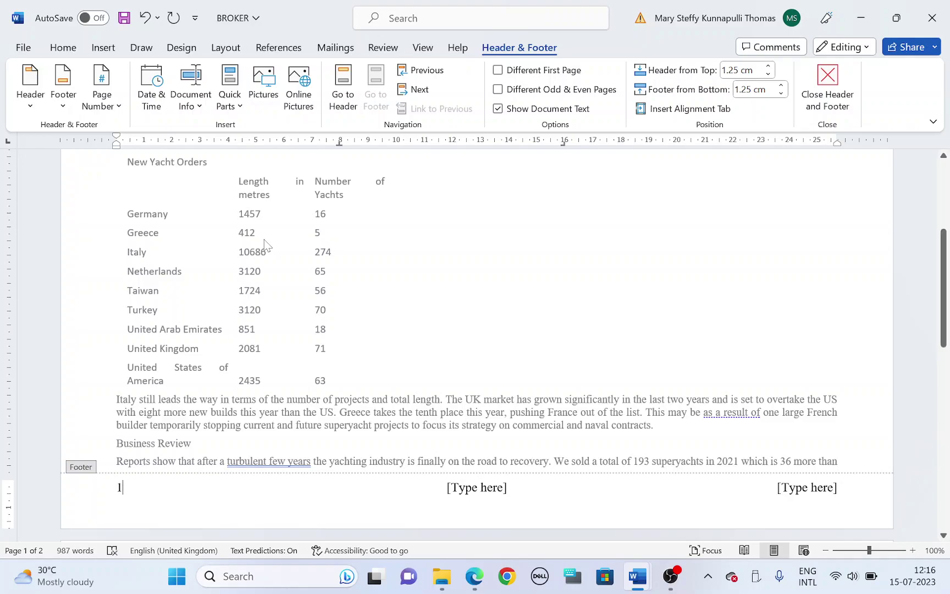
# Step: Highlight the name, centre number and candidate number requirement in the question paper, and replace BROKER's right footer placeholder with "Name Cen number Cand number"
pyautogui.hotkey('alt', 'Tab')
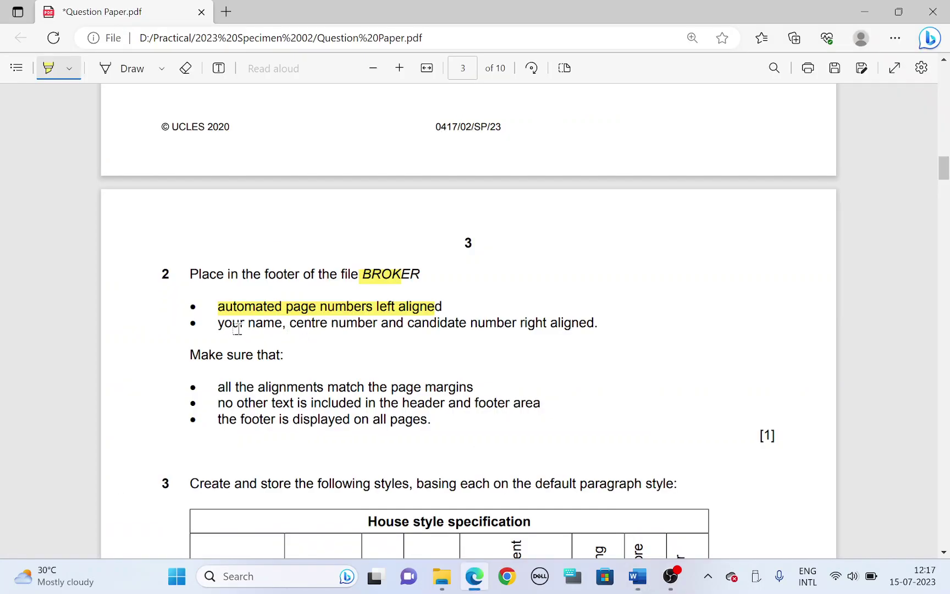
pyautogui.moveTo(219, 323); pyautogui.dragTo(546, 326)
pyautogui.hotkey('alt', 'Tab')
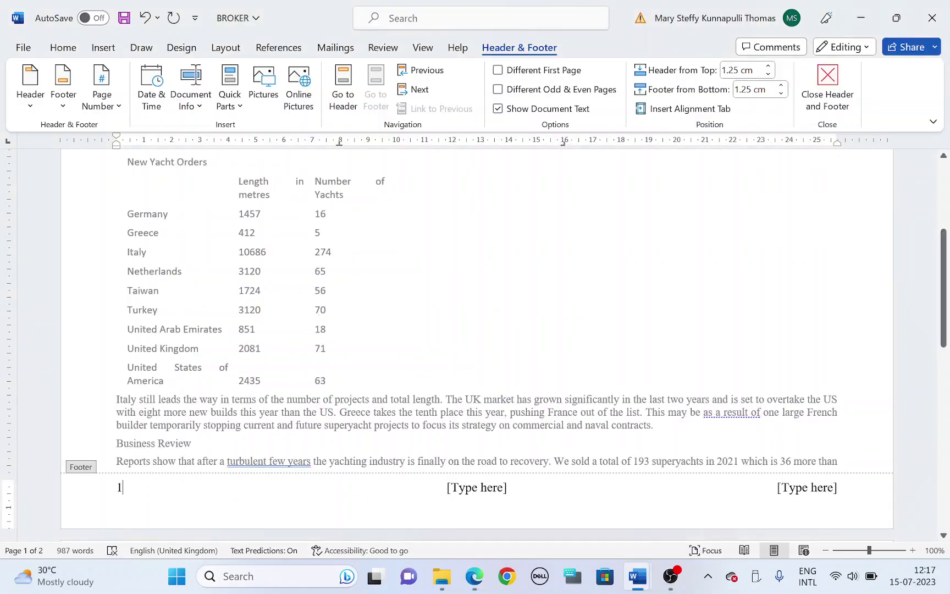
pyautogui.click(819, 493)
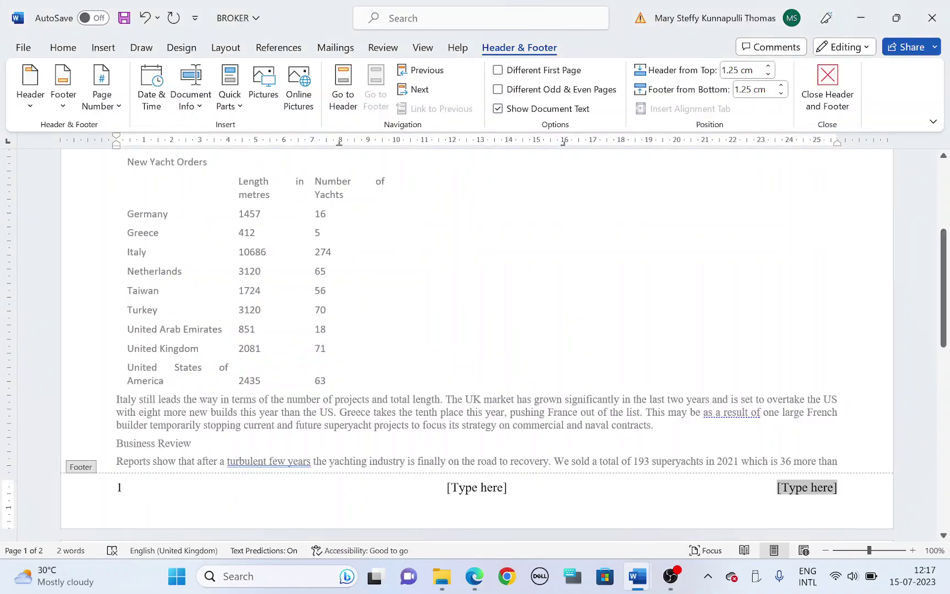
pyautogui.write('Name C')
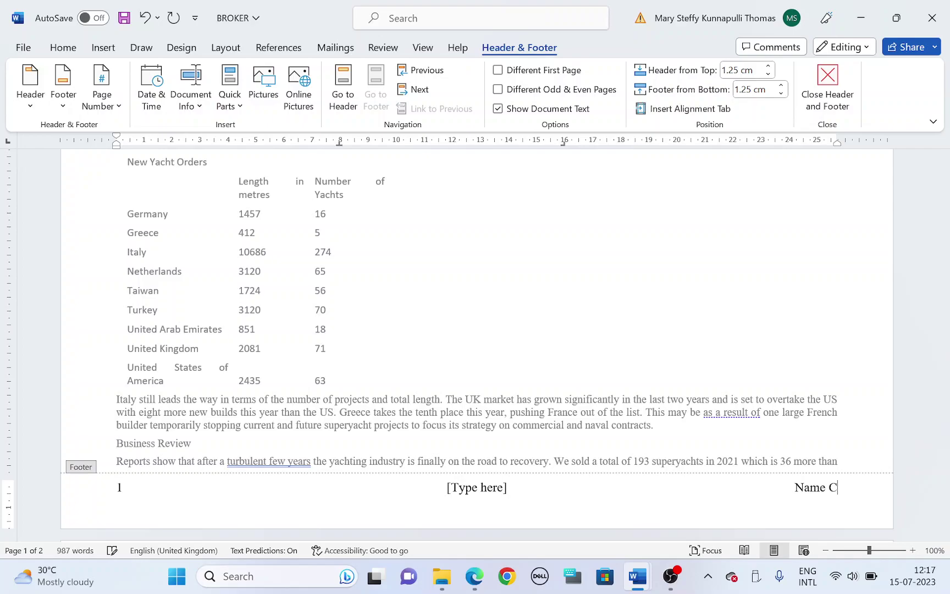
pyautogui.write('en numbe')
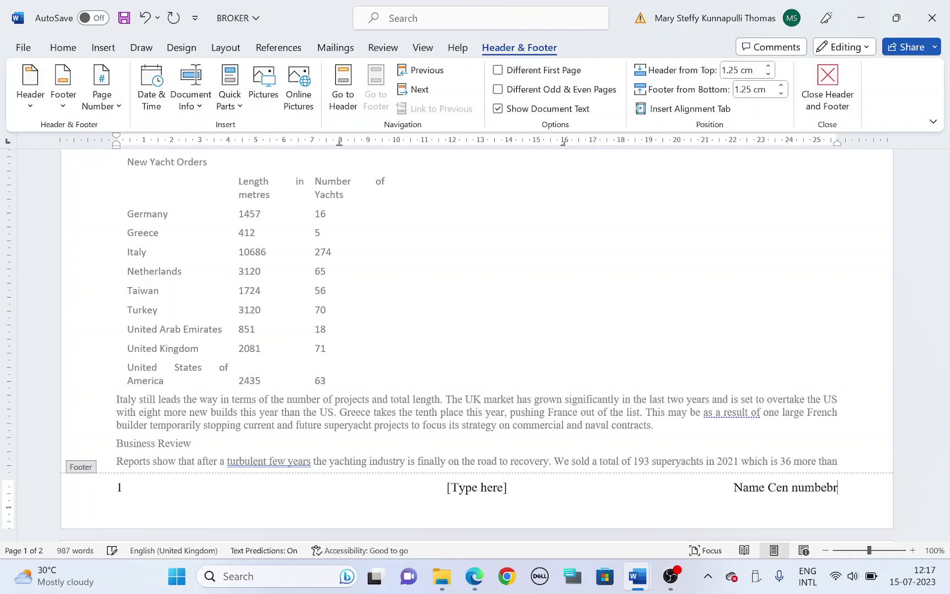
pyautogui.press('BackSpace')
pyautogui.write('er ')
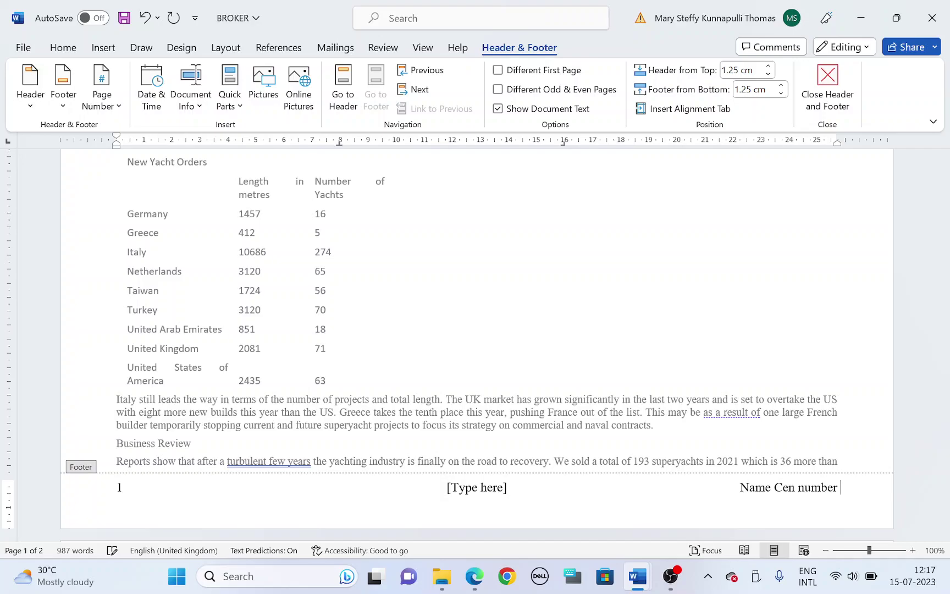
pyautogui.write('Cand n')
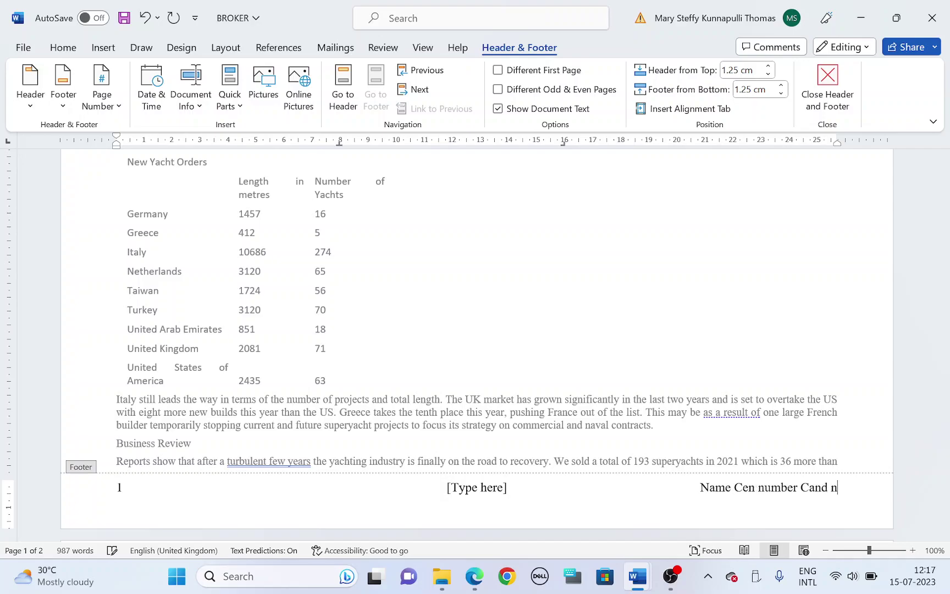
pyautogui.write('umber')
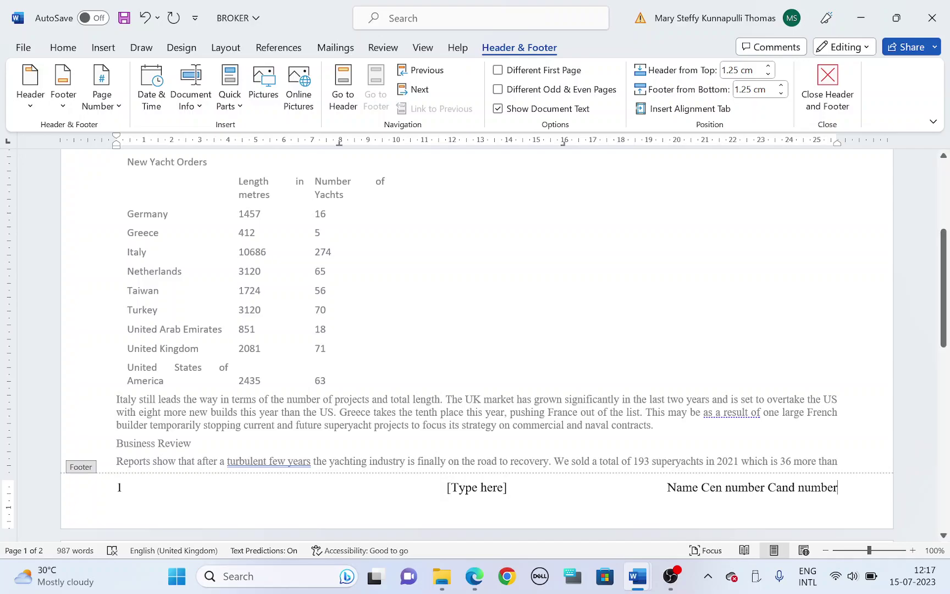
# Step: Delete the centre placeholder from BROKER's footer and leave footer editing
pyautogui.click(464, 492)
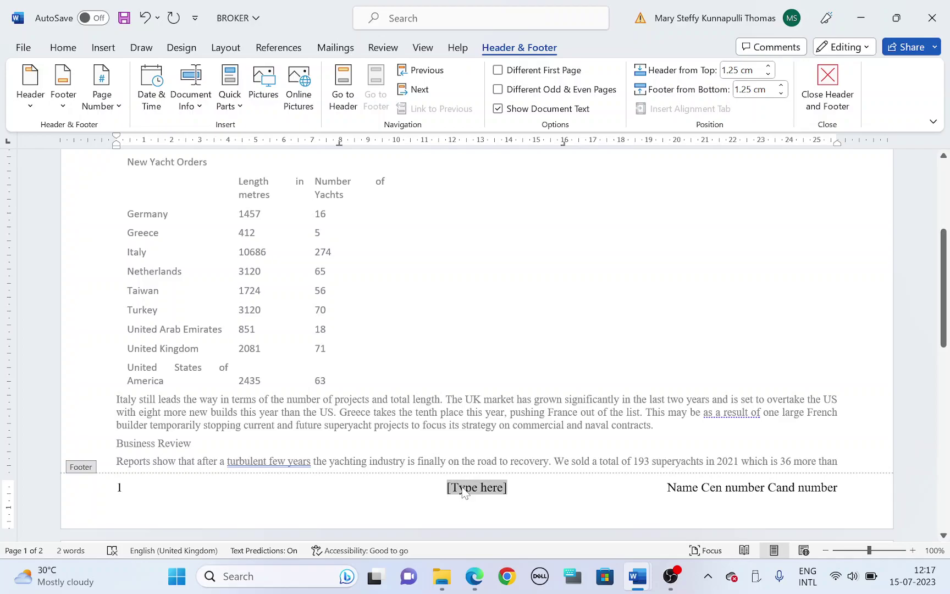
pyautogui.press('BackSpace')
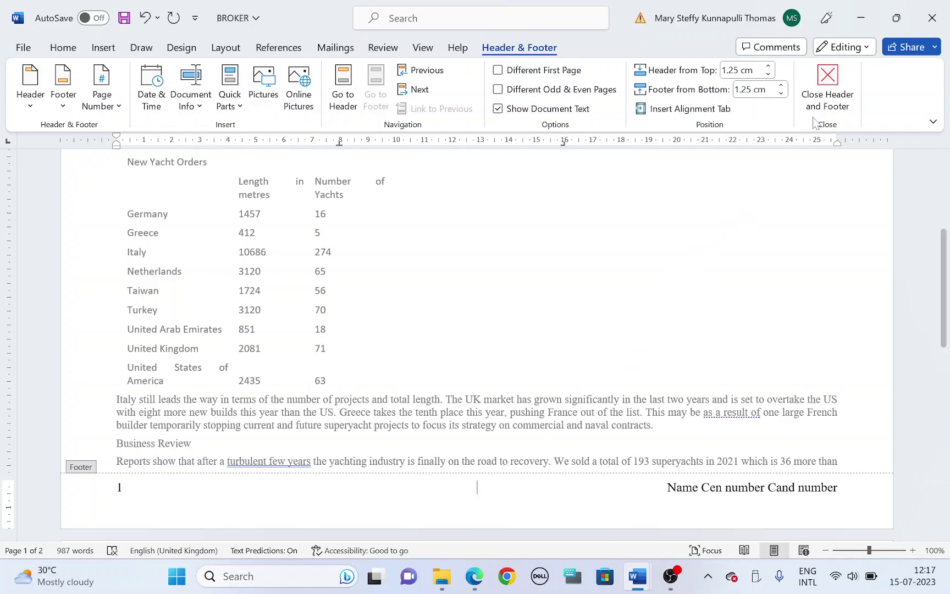
pyautogui.click(827, 85)
# Step: Highlight the three "Make sure that" footer requirements of question 2 in the question paper, and review the footer in BROKER
pyautogui.hotkey('alt', 'Tab')
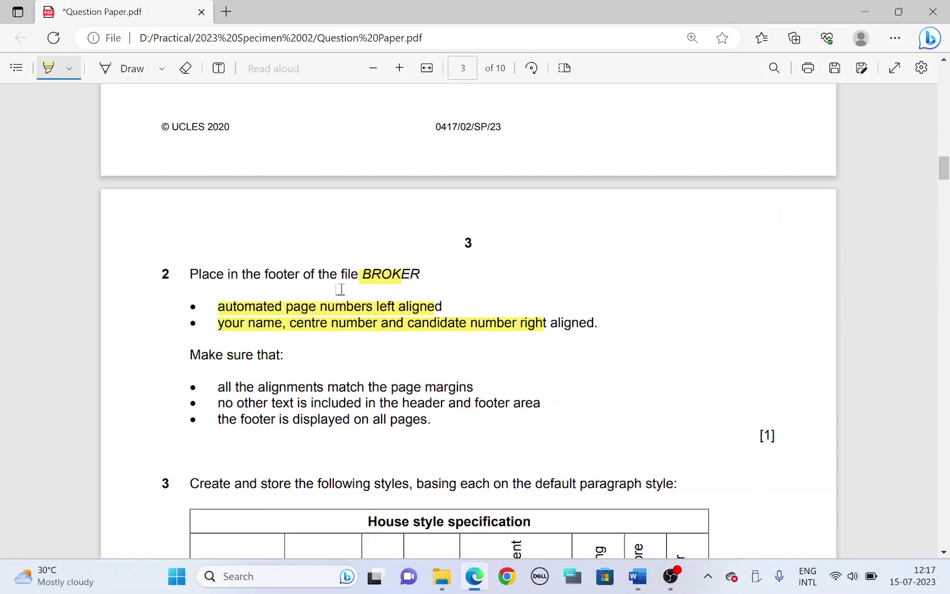
pyautogui.scroll(-1, 294, 350)
pyautogui.moveTo(220, 314); pyautogui.dragTo(456, 312)
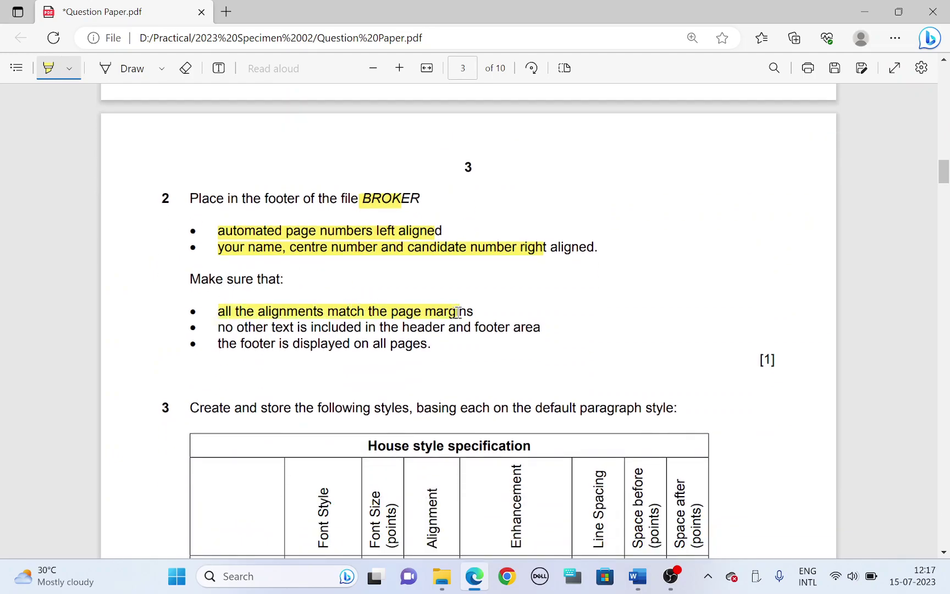
pyautogui.scroll(-1, 381, 326)
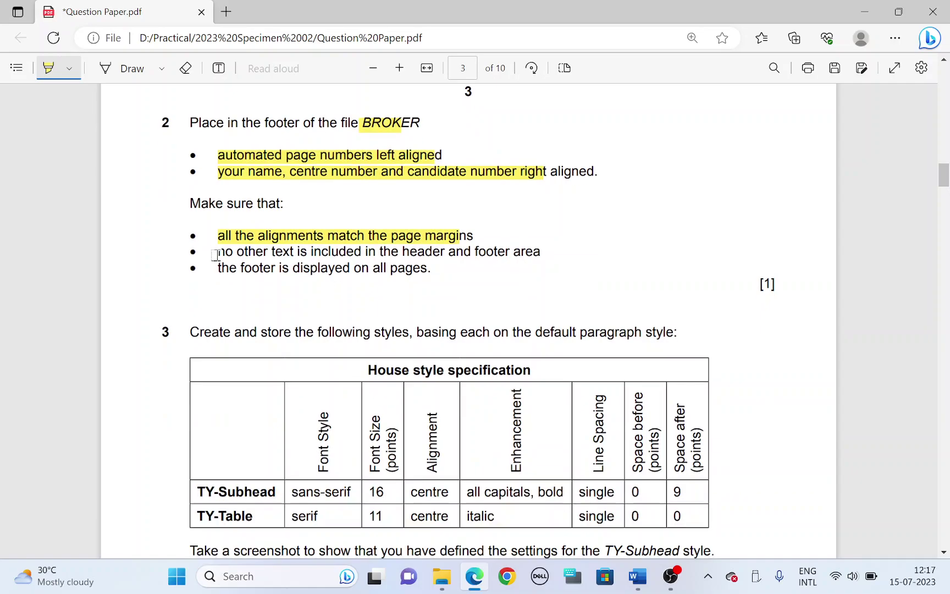
pyautogui.moveTo(215, 254); pyautogui.dragTo(520, 251)
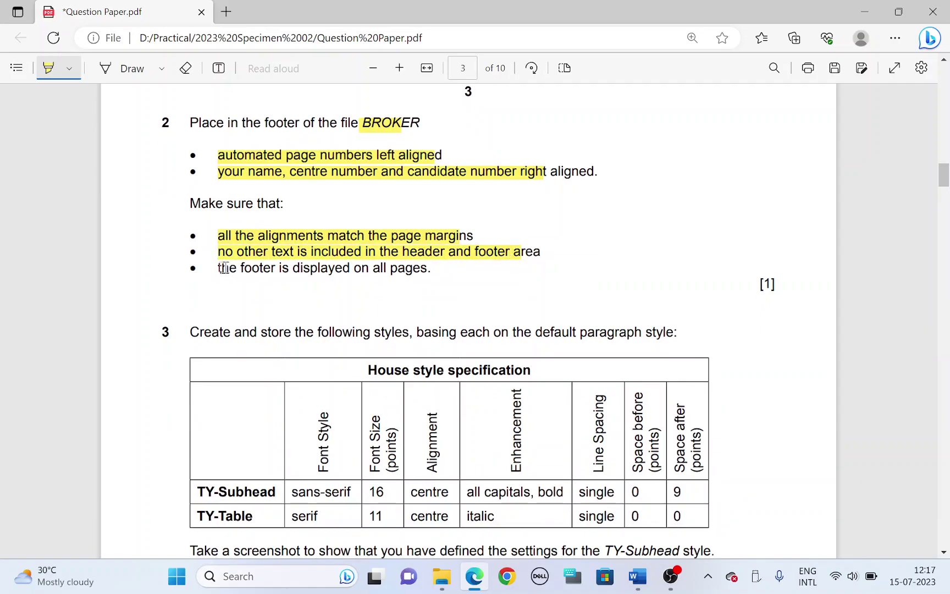
pyautogui.moveTo(224, 267); pyautogui.dragTo(402, 268)
pyautogui.hotkey('alt', 'Tab')
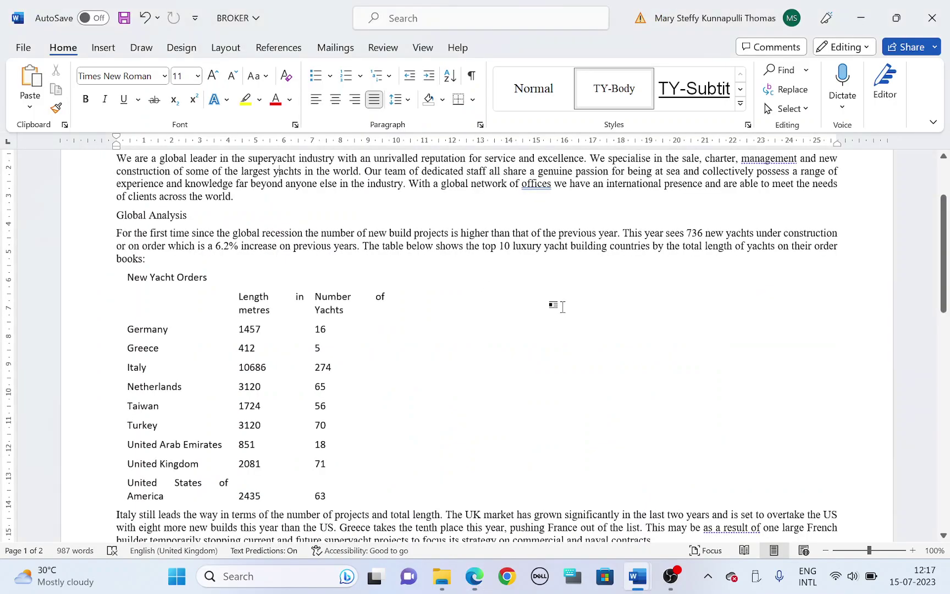
pyautogui.scroll(2, 604, 318)
pyautogui.scroll(-6, 605, 317)
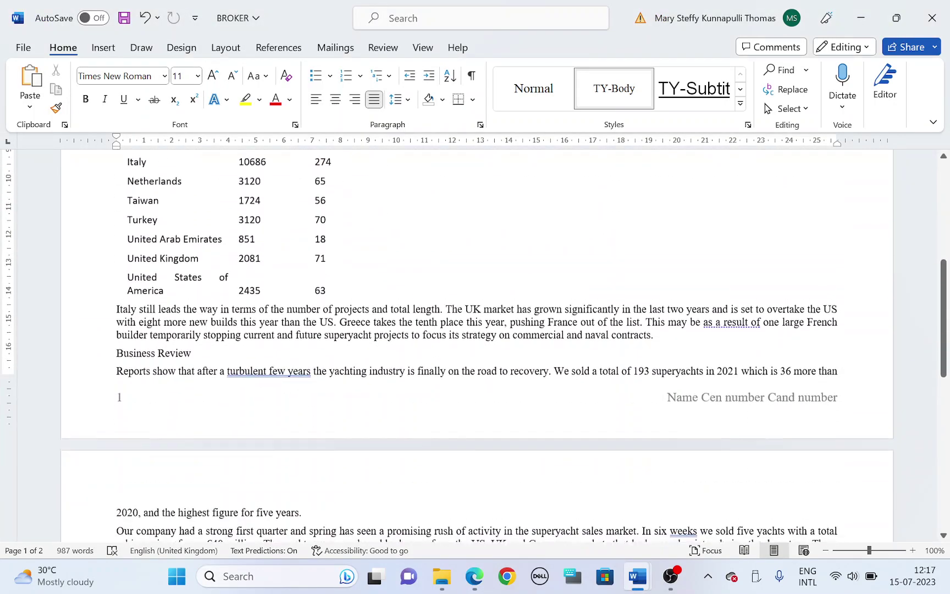
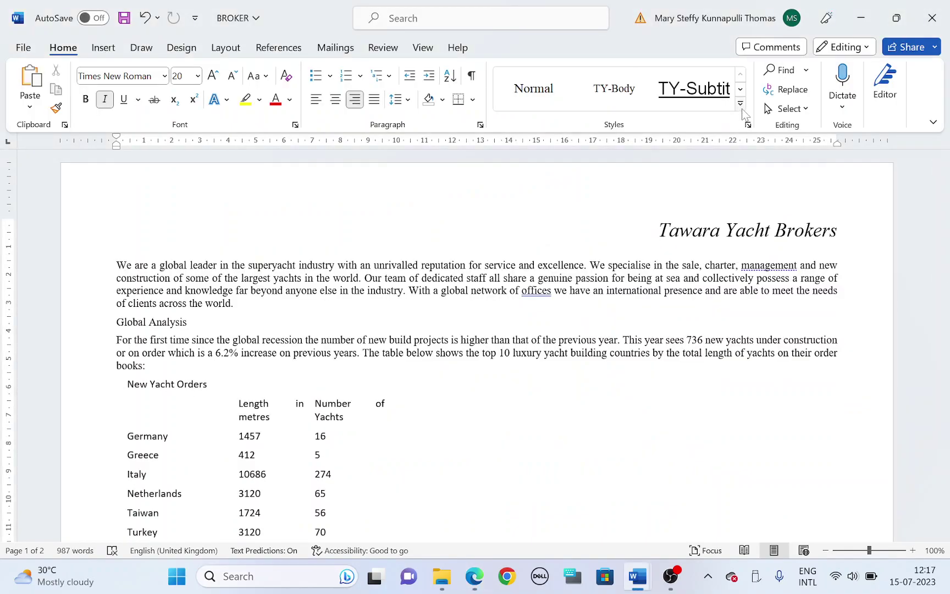
# Step: Start a new style in BROKER, highlight TY-Subhead in the question paper's house style table, and name the style TY-Subhead
pyautogui.click(741, 104)
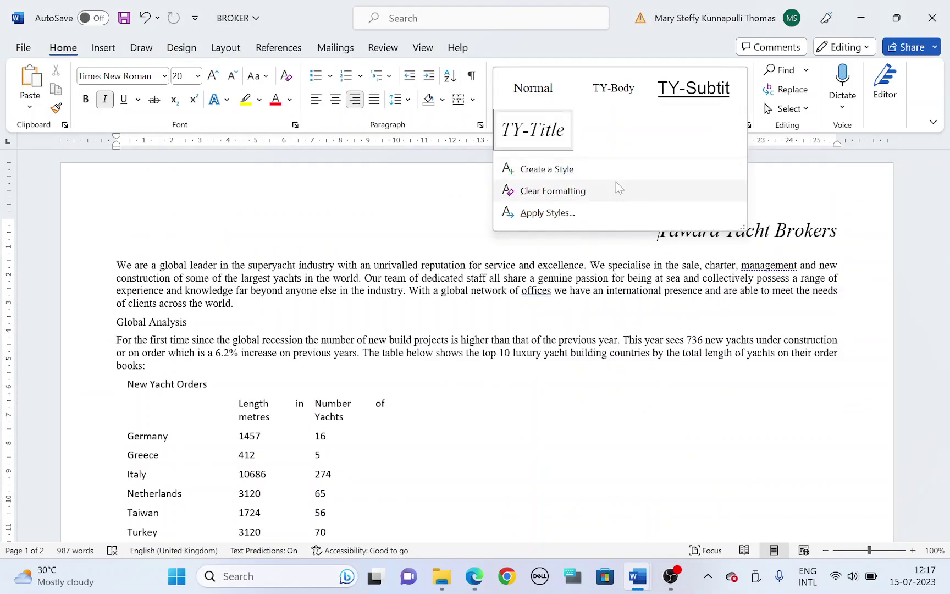
pyautogui.click(560, 170)
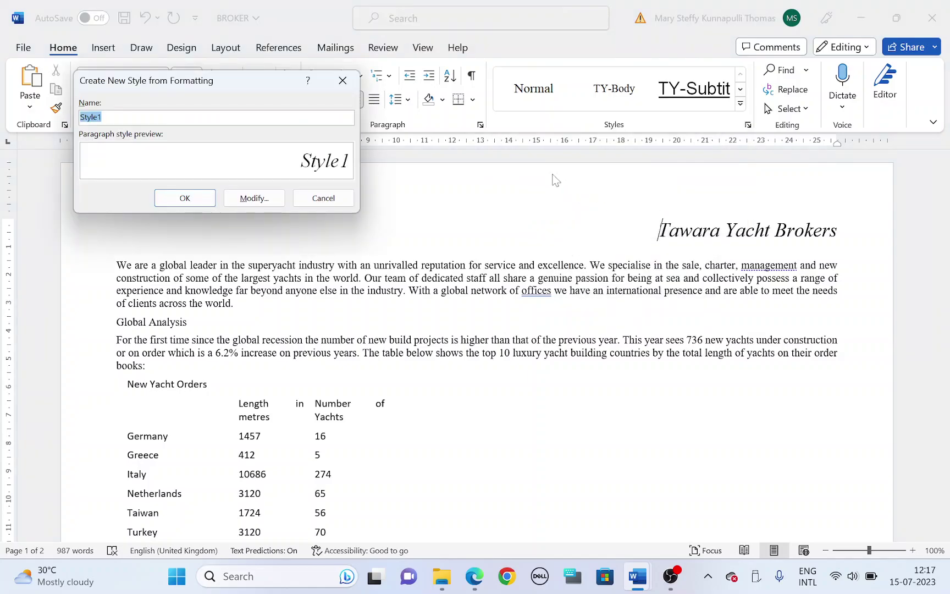
pyautogui.hotkey('alt', 'Tab')
pyautogui.scroll(-5, 195, 290)
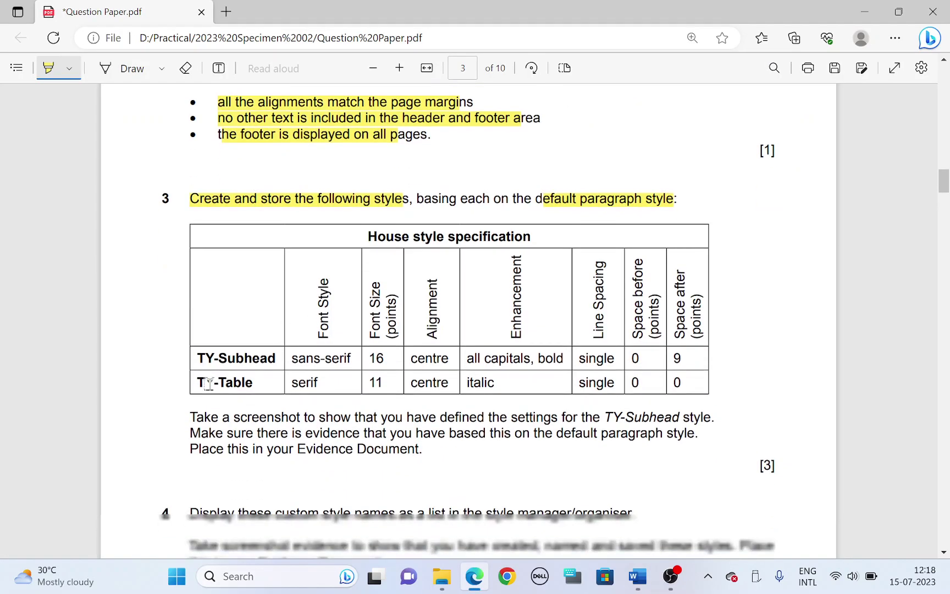
pyautogui.moveTo(197, 188); pyautogui.dragTo(276, 188)
pyautogui.hotkey('alt', 'Tab')
pyautogui.write('Ty')
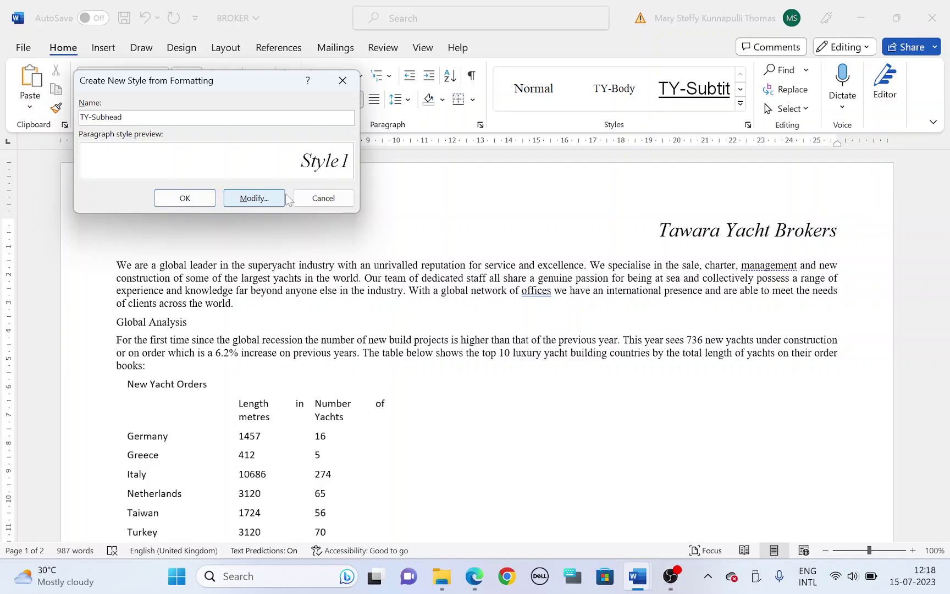
# Step: Open the full settings of the TY-Subhead style, set its type to Paragraph and base it on Normal
pyautogui.click(254, 198)
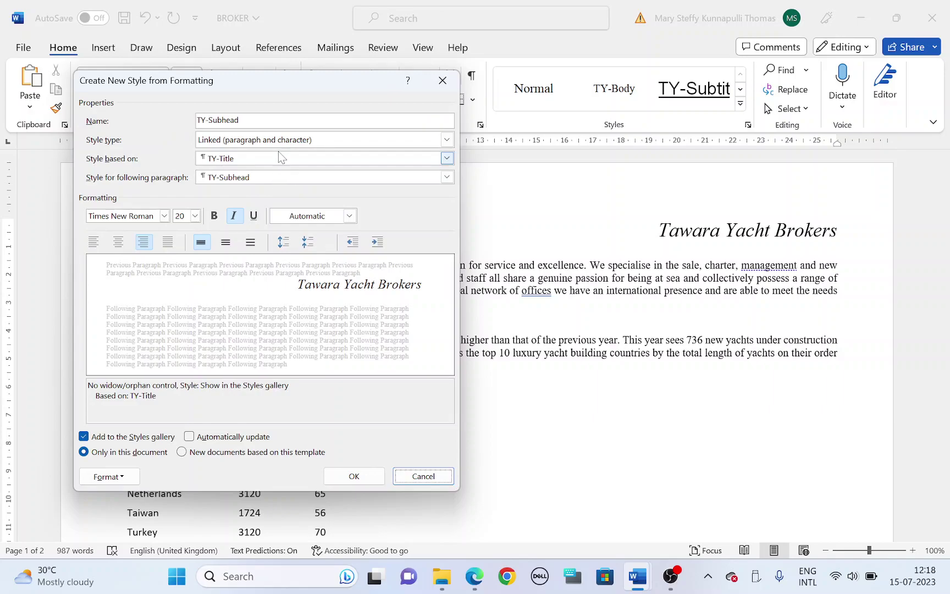
pyautogui.click(281, 142)
pyautogui.click(276, 154)
pyautogui.click(275, 160)
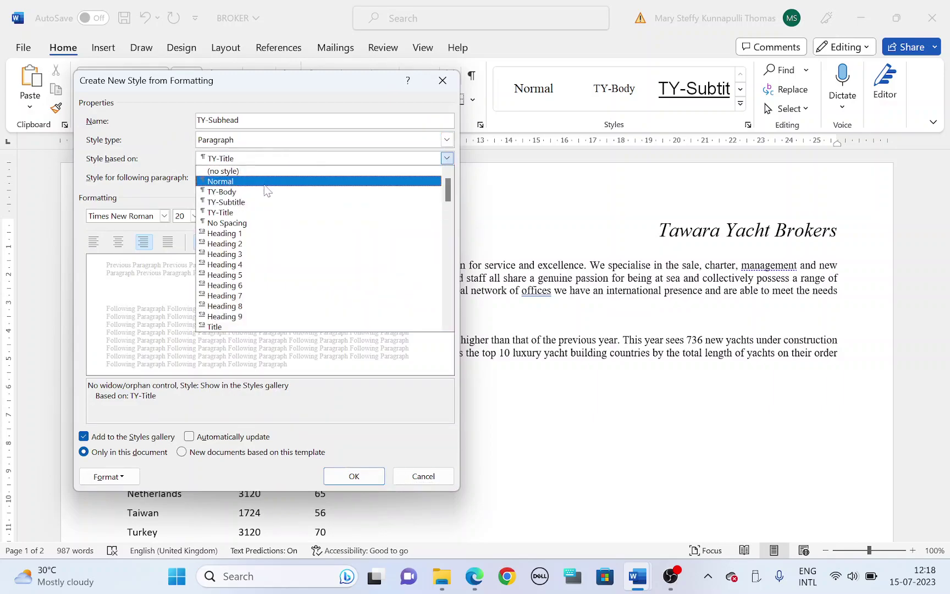
pyautogui.click(265, 181)
# Step: Highlight TY-Subhead's sans-serif and 16 entries in the question paper, and set the style's font to Arial, 16 pt
pyautogui.hotkey('alt', 'Tab')
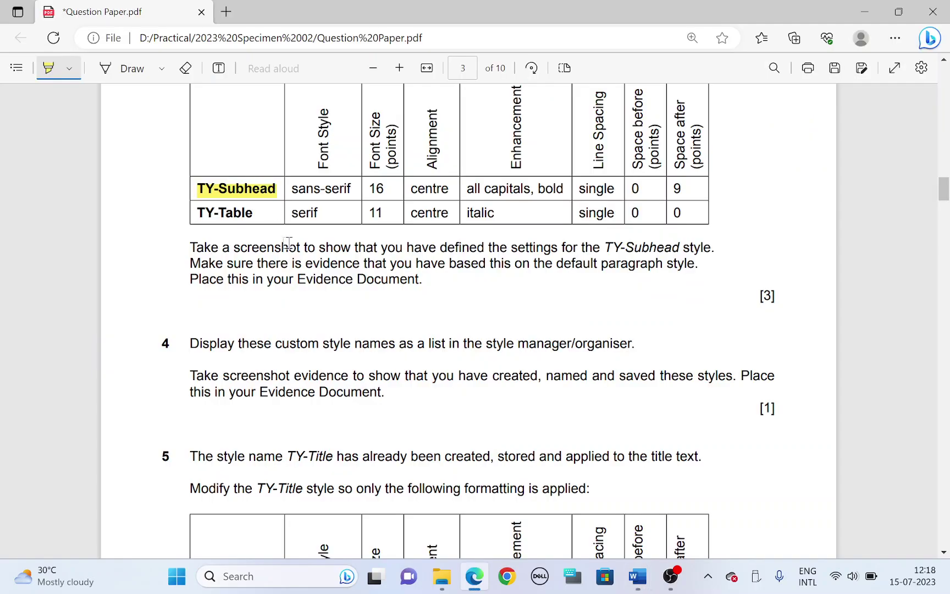
pyautogui.scroll(2, 345, 247)
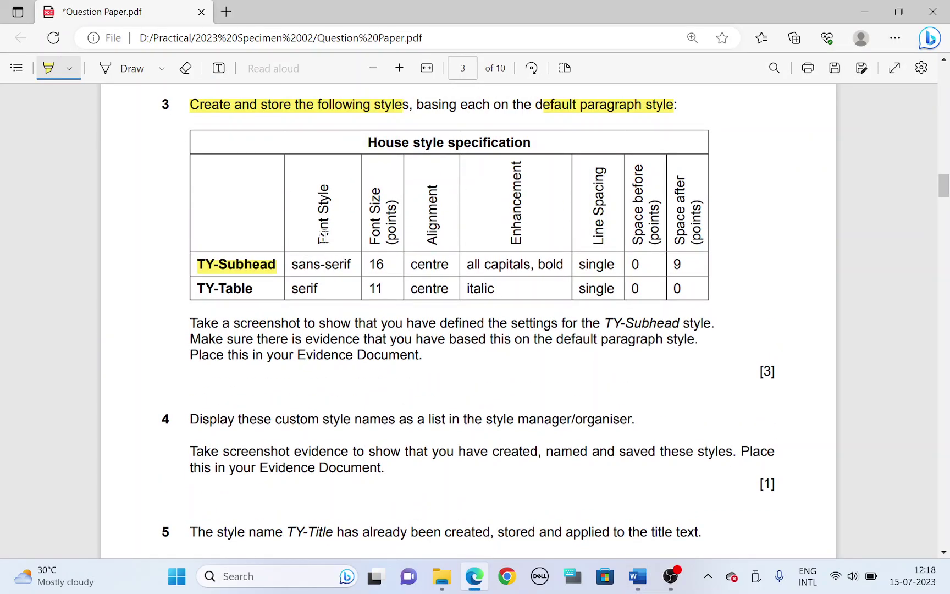
pyautogui.moveTo(287, 264); pyautogui.dragTo(349, 264)
pyautogui.hotkey('alt', 'Tab')
pyautogui.click(165, 215)
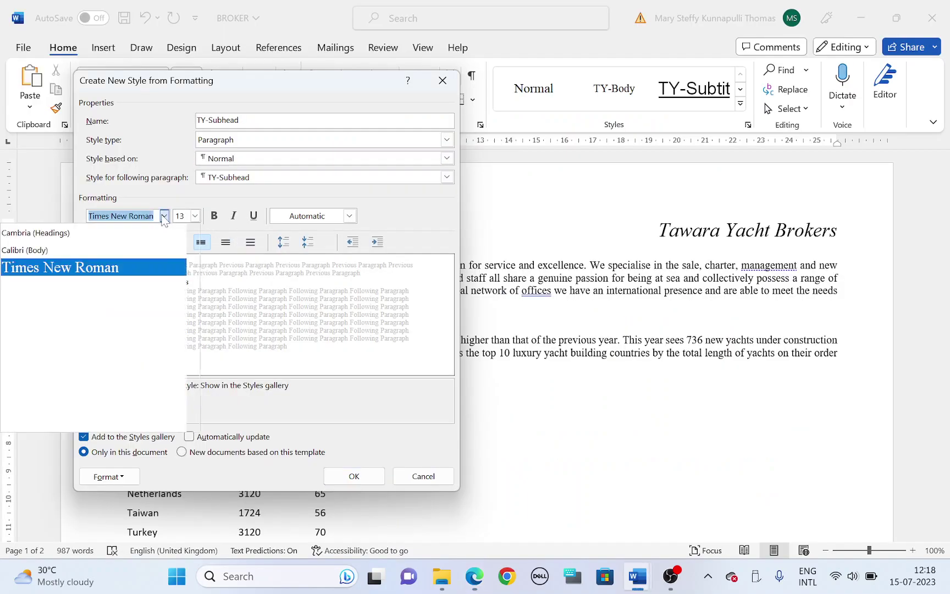
pyautogui.click(108, 293)
pyautogui.hotkey('alt', 'Tab')
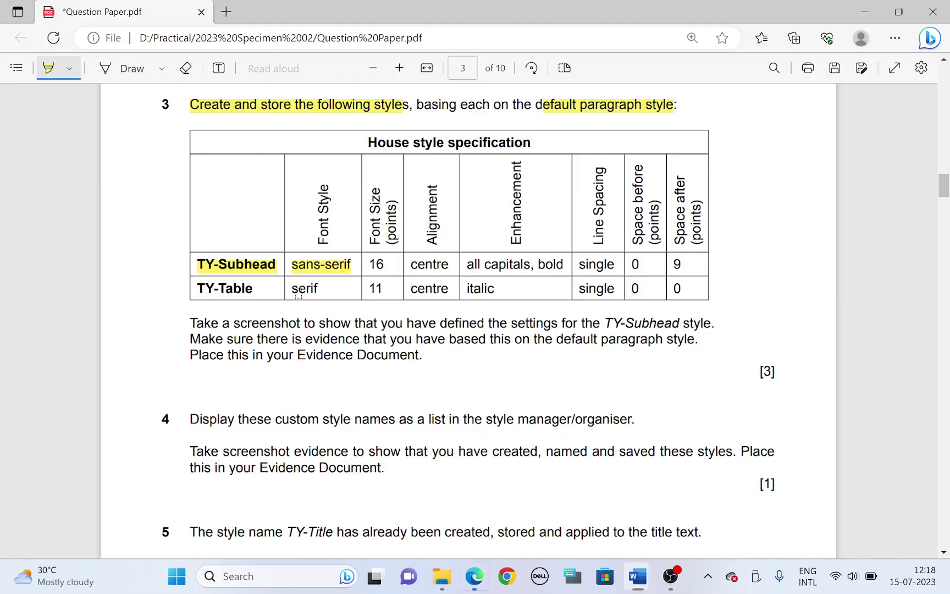
pyautogui.moveTo(365, 269); pyautogui.dragTo(388, 268)
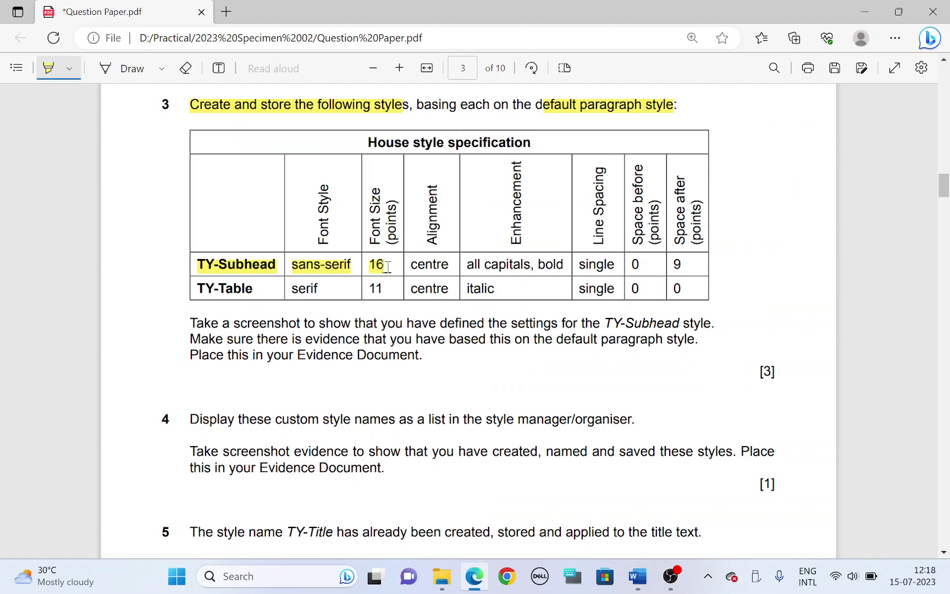
pyautogui.hotkey('alt', 'Tab')
pyautogui.click(180, 215)
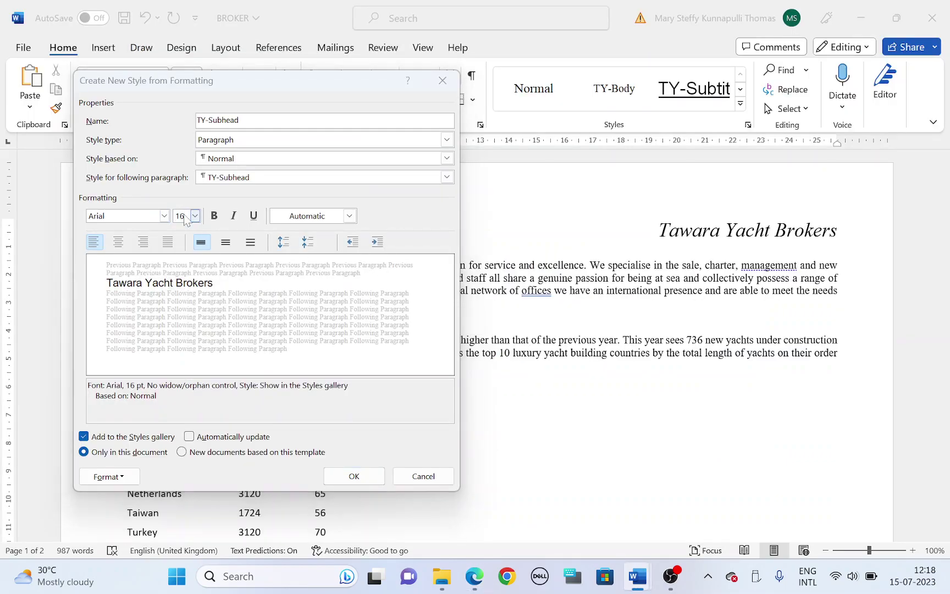
# Step: Highlight TY-Subhead's "centre" alignment in the question paper, and set the style to centred
pyautogui.hotkey('alt', 'Tab')
pyautogui.moveTo(411, 264); pyautogui.dragTo(449, 264)
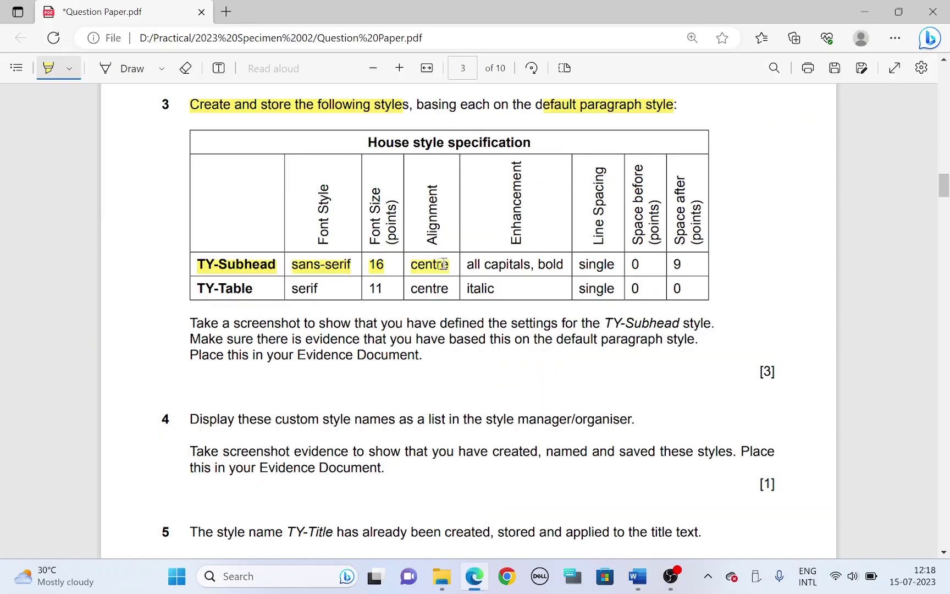
pyautogui.hotkey('alt', 'Tab')
pyautogui.click(122, 243)
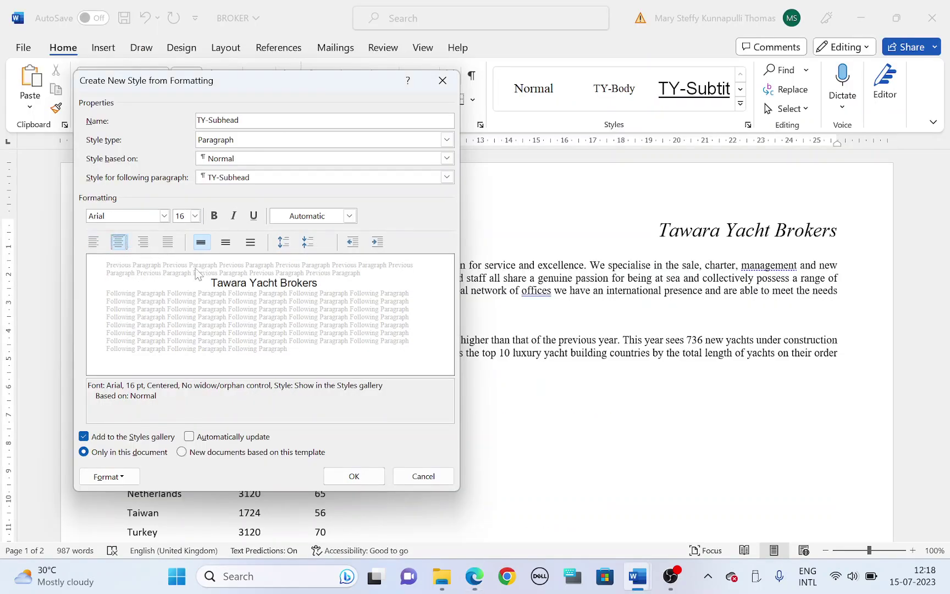
# Step: Highlight "all capitals, bold" for TY-Subhead in the question paper, and apply Bold and All caps to the style
pyautogui.hotkey('alt', 'Tab')
pyautogui.moveTo(465, 264); pyautogui.dragTo(546, 266)
pyautogui.hotkey('alt', 'Tab')
pyautogui.click(215, 216)
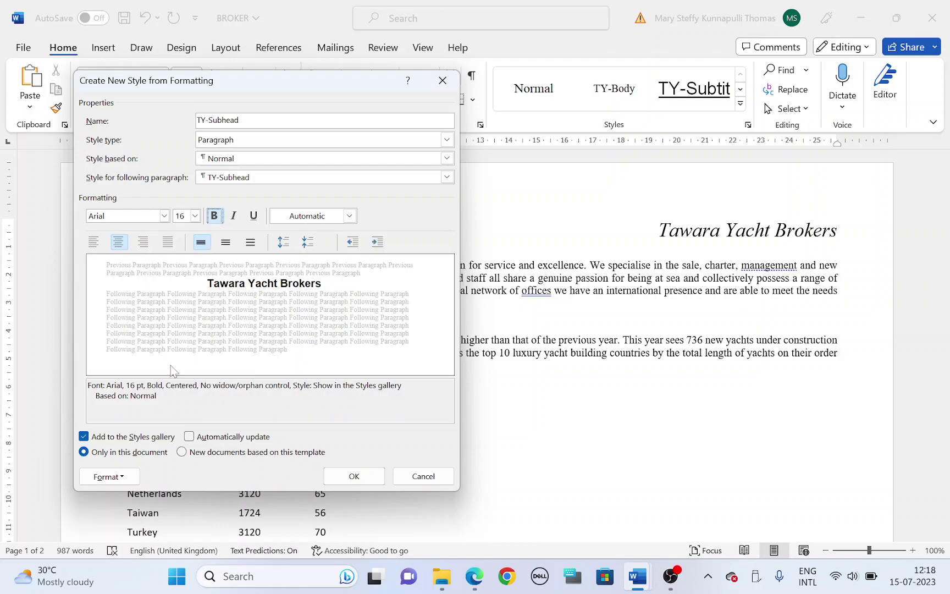
pyautogui.click(132, 478)
pyautogui.click(111, 322)
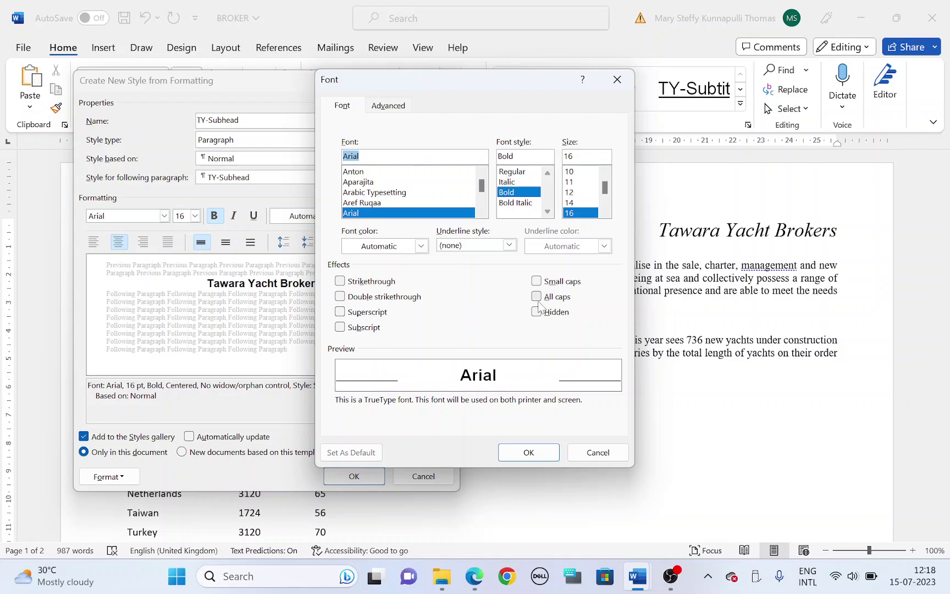
pyautogui.click(539, 307)
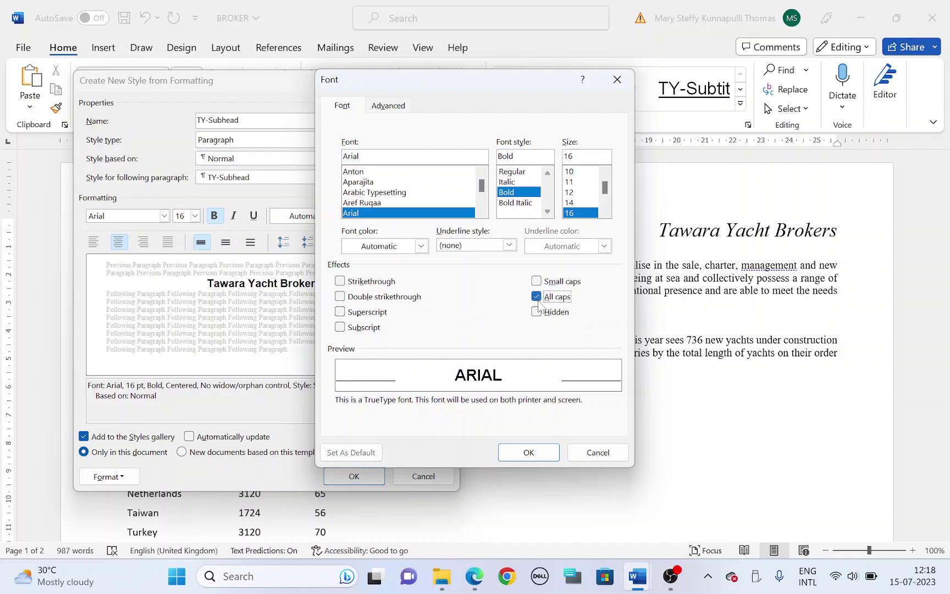
pyautogui.click(543, 452)
# Step: Highlight TY-Subhead's single, 0 and 9 spacing entries in the question paper, and set the style to single line spacing with 9 pt after
pyautogui.hotkey('alt', 'Tab')
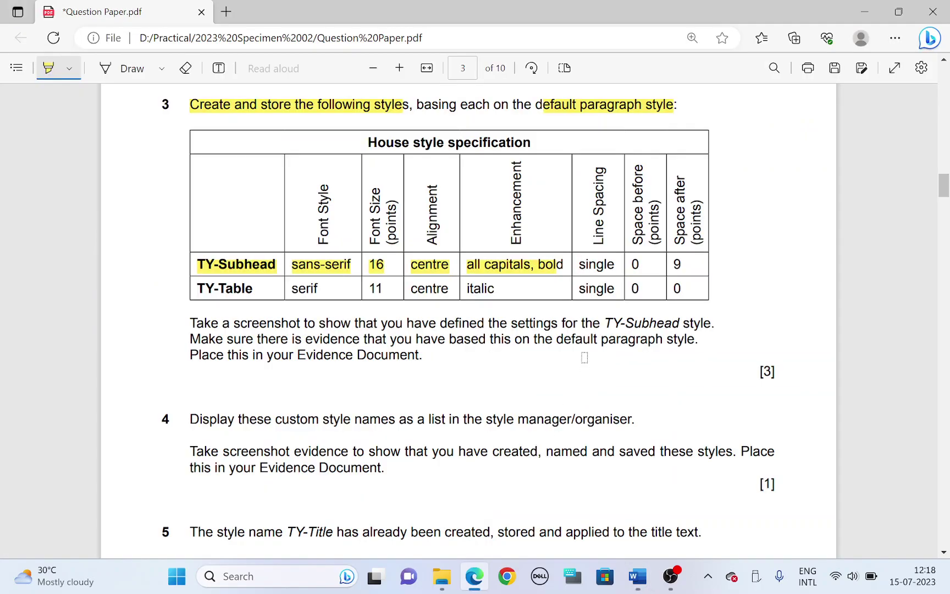
pyautogui.moveTo(581, 264); pyautogui.dragTo(682, 265)
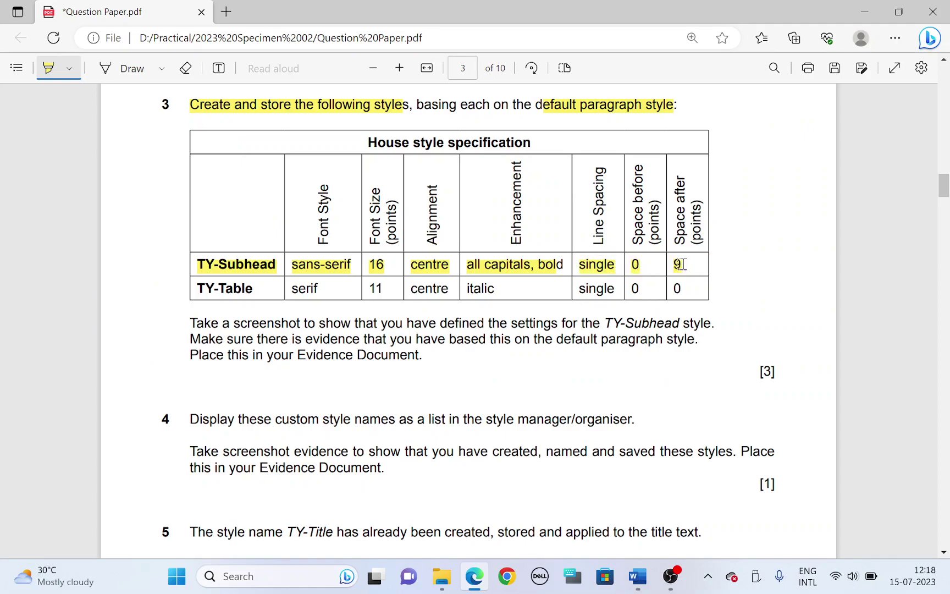
pyautogui.hotkey('alt', 'Tab')
pyautogui.click(107, 476)
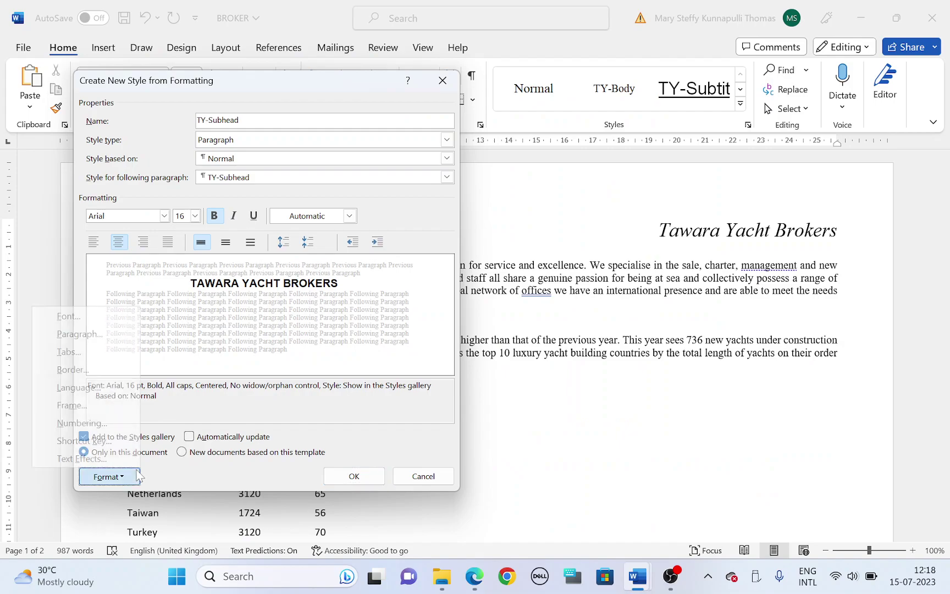
pyautogui.click(107, 336)
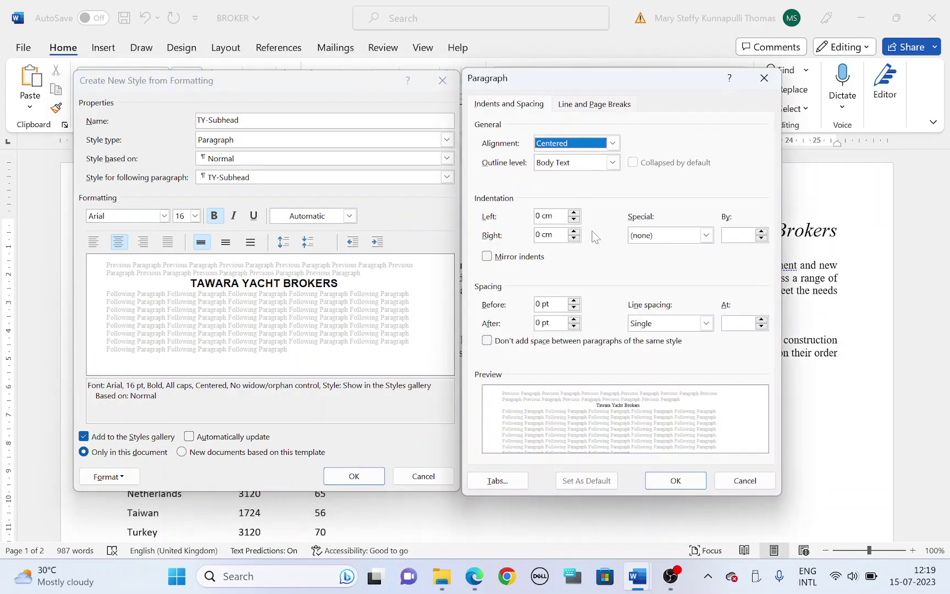
pyautogui.click(653, 318)
pyautogui.click(654, 318)
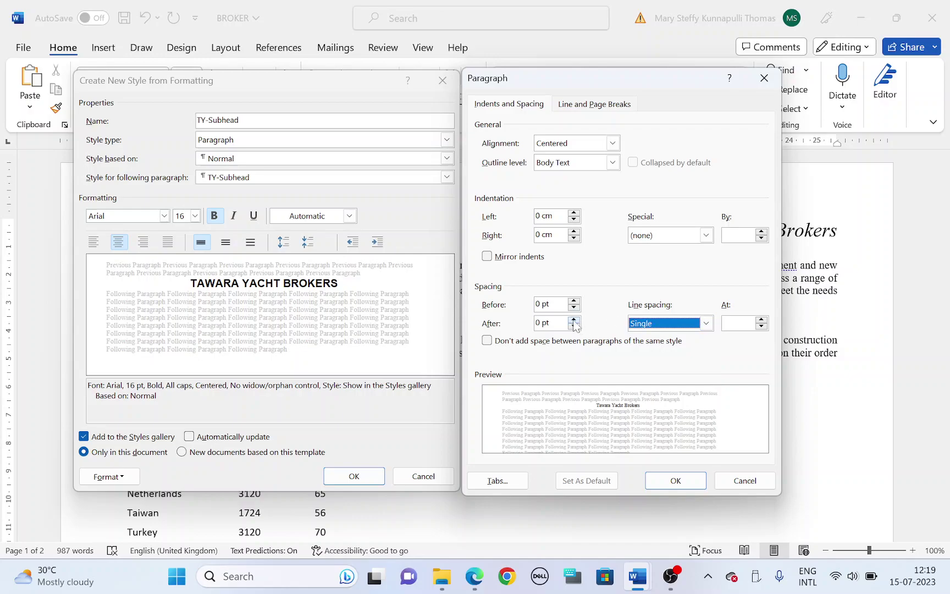
pyautogui.hotkey('shift', 'Tab')
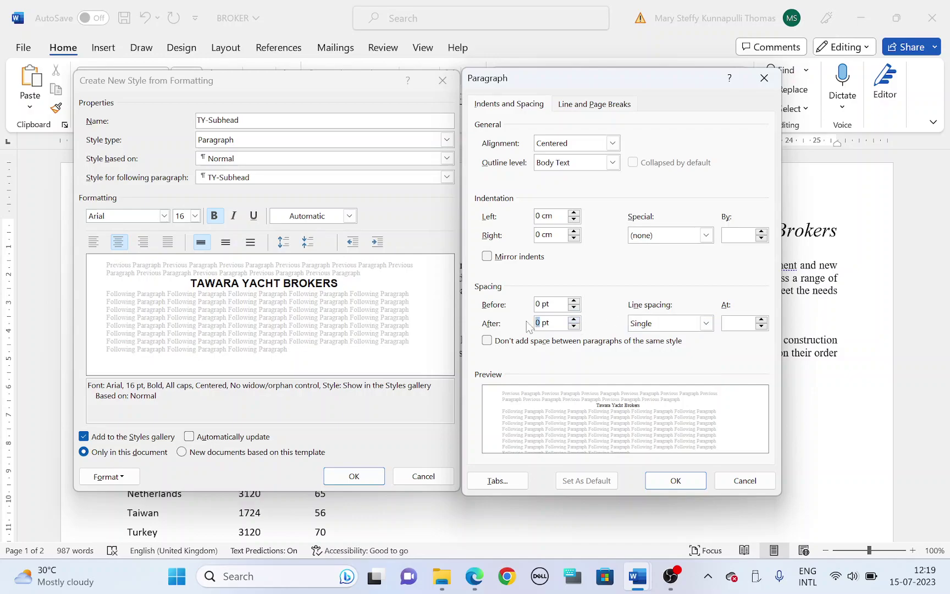
pyautogui.write('9')
# Step: Highlight the TY-Subhead style name in the question paper's screenshot instruction, capture the style's settings as a screenshot, and save the style
pyautogui.hotkey('alt', 'Tab')
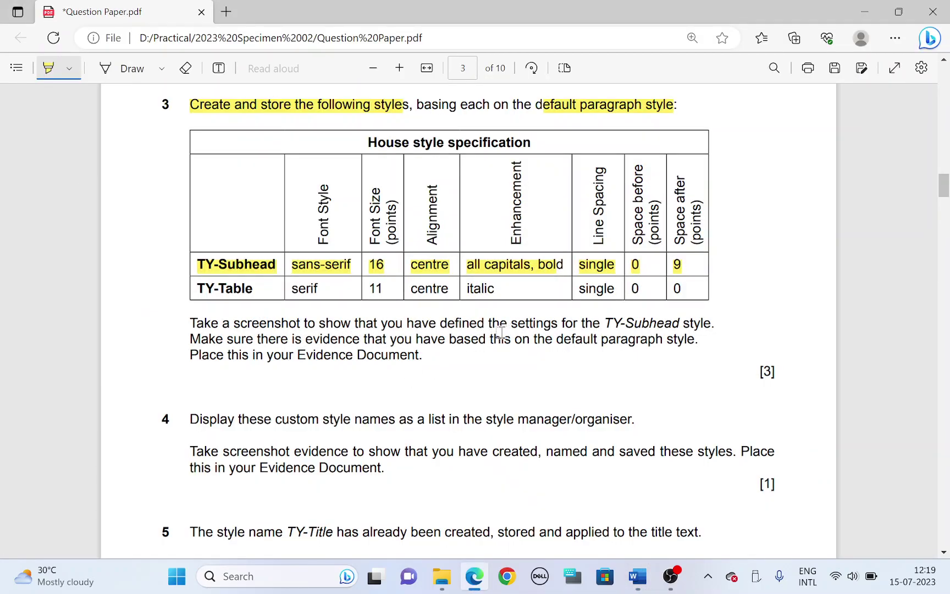
pyautogui.moveTo(598, 323); pyautogui.dragTo(689, 325)
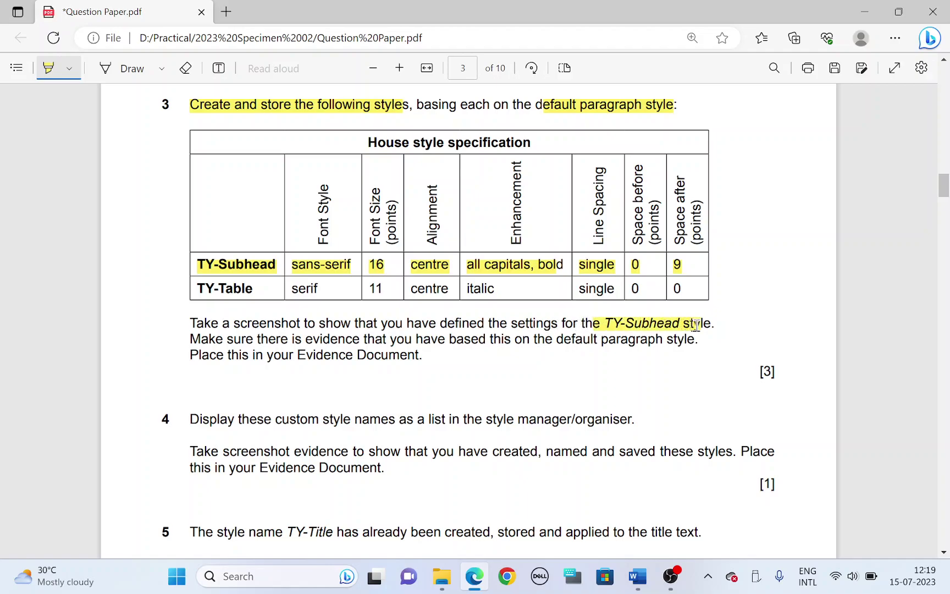
pyautogui.hotkey('alt', 'Tab')
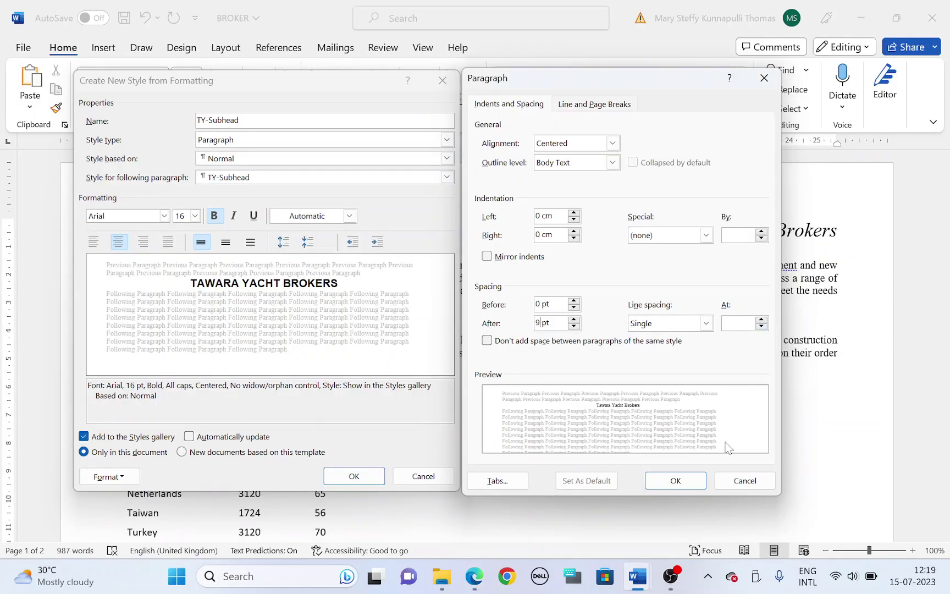
pyautogui.click(672, 480)
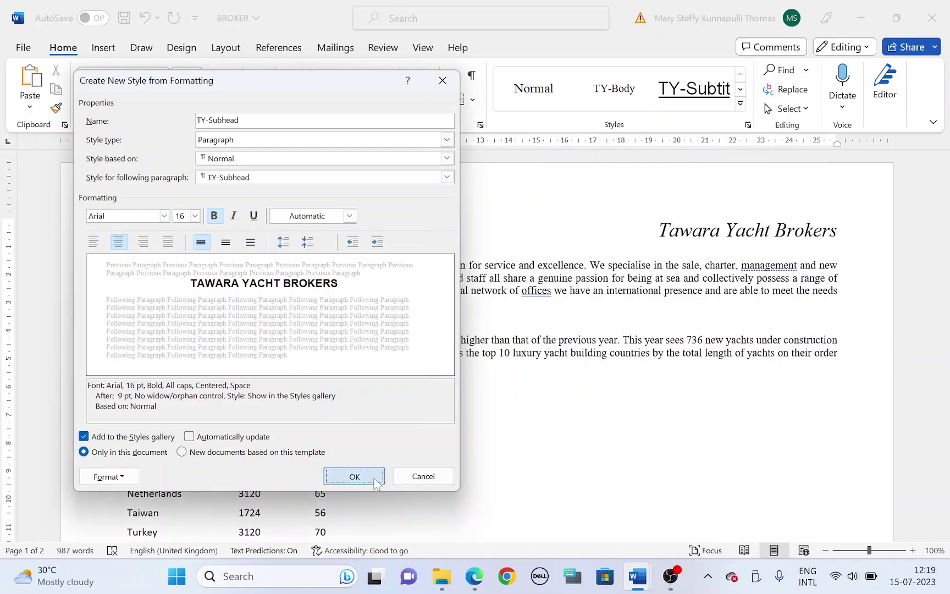
pyautogui.click(354, 476)
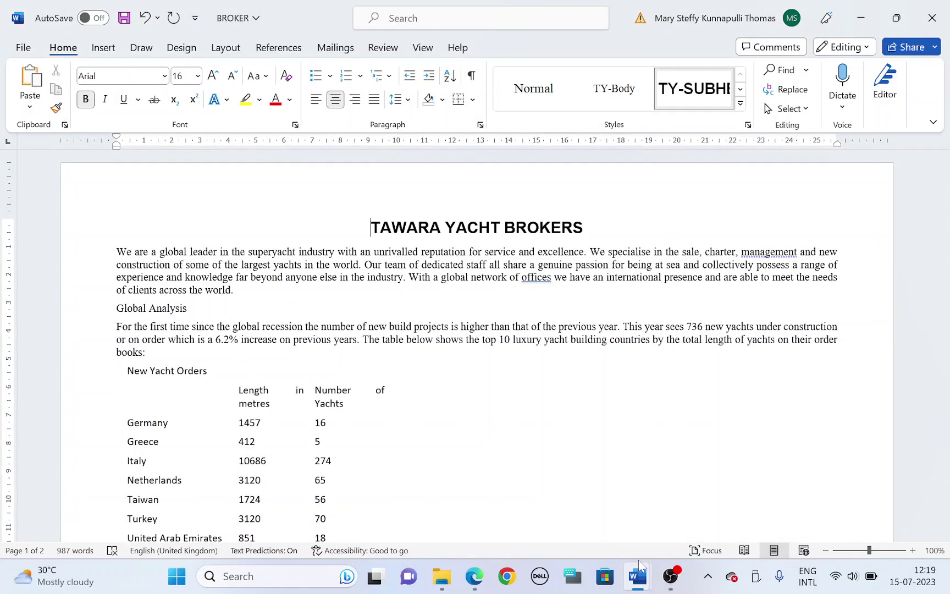
# Step: Switch to the SP02EVIDENCECandnumber document and paste the TY-Subhead settings screenshot under Step 3 – EVIDENCE 2
pyautogui.moveTo(640, 563)
pyautogui.click(662, 502)
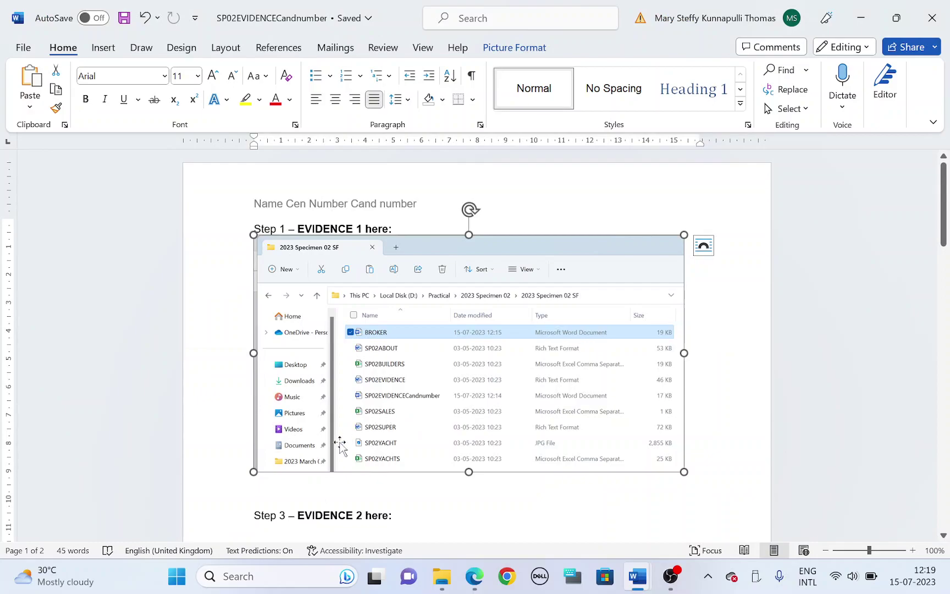
pyautogui.scroll(-5, 340, 445)
pyautogui.click(283, 379)
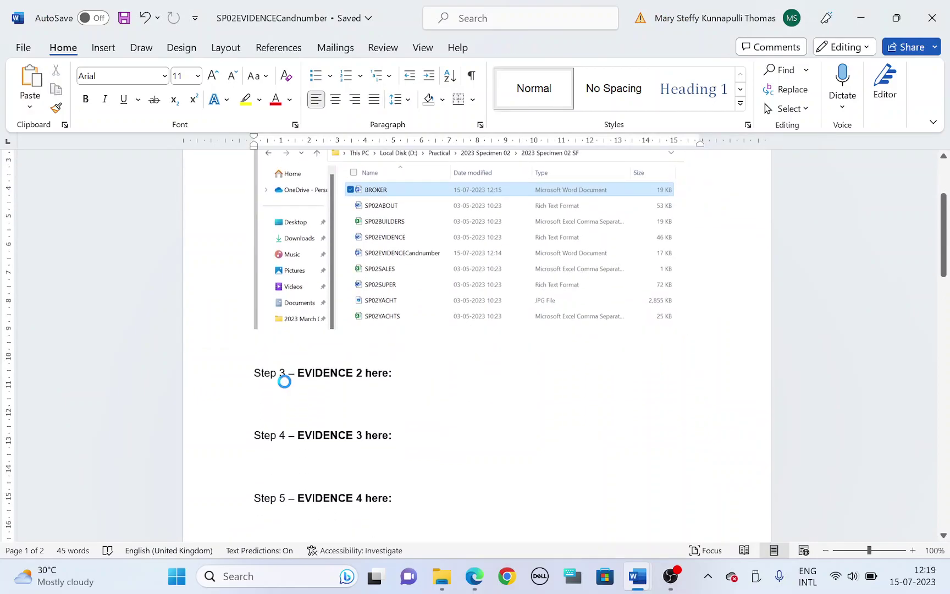
pyautogui.hotkey('ctrl', 'v')
# Step: Crop the EVIDENCE 2 screenshot to the style and Paragraph dialogs, and enlarge it to nearly the full text width
pyautogui.rightClick(418, 418)
pyautogui.click(438, 427)
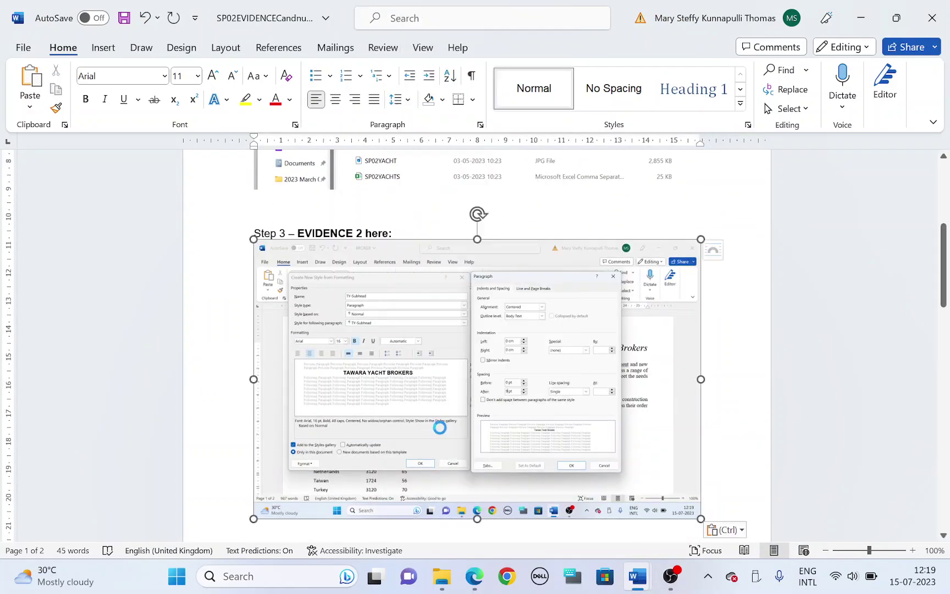
pyautogui.moveTo(697, 514); pyautogui.dragTo(623, 473)
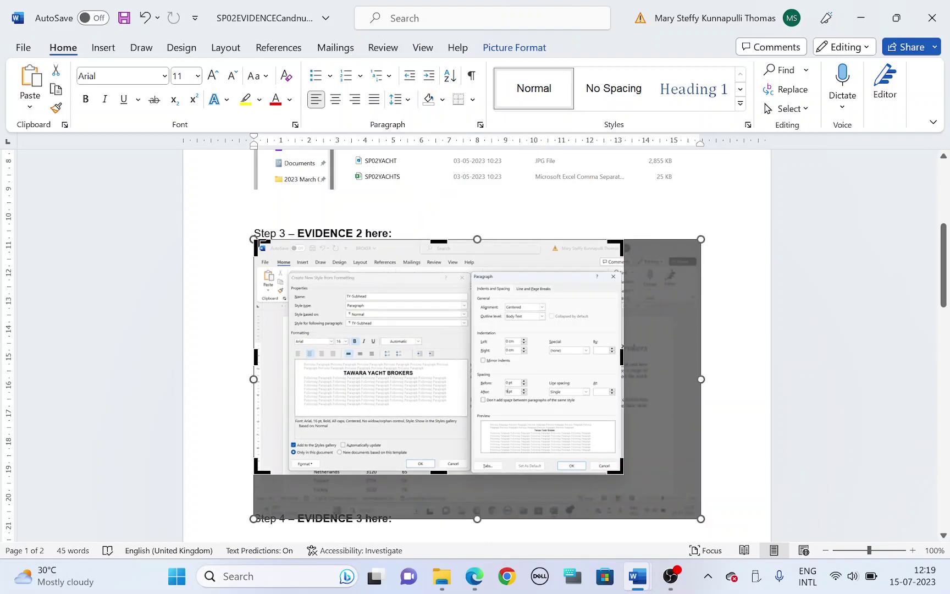
pyautogui.moveTo(257, 243); pyautogui.dragTo(289, 274)
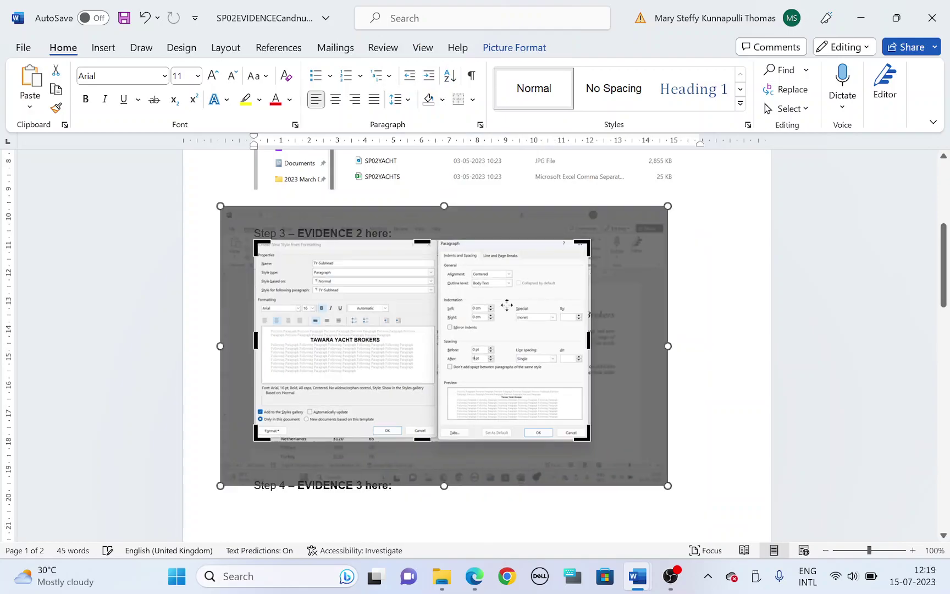
pyautogui.click(705, 314)
pyautogui.click(565, 334)
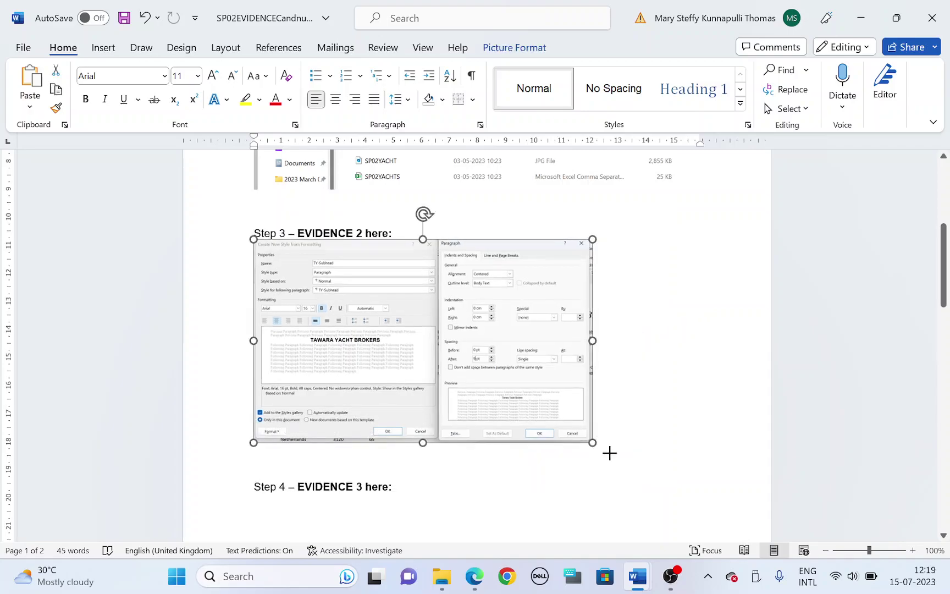
pyautogui.moveTo(606, 451); pyautogui.dragTo(650, 485)
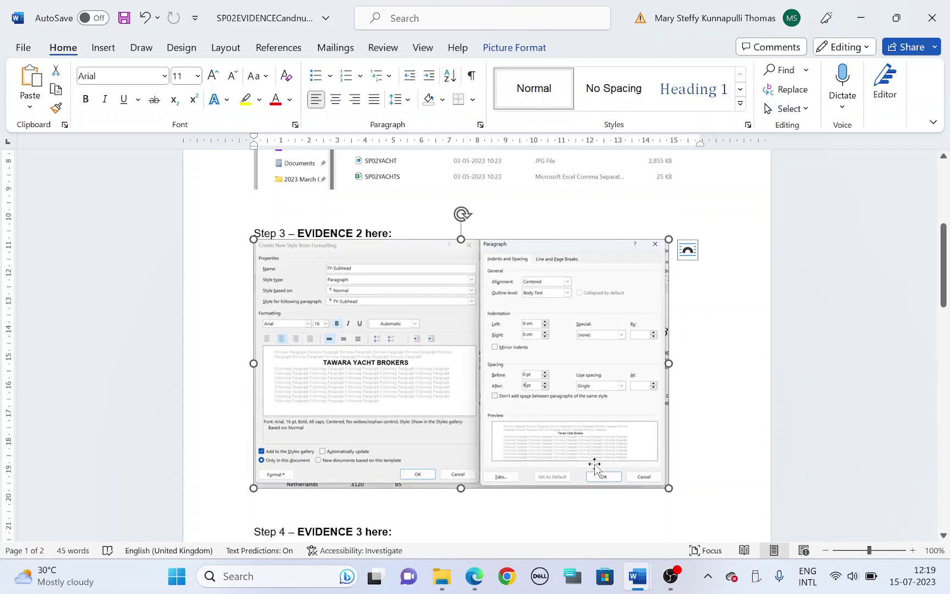
# Step: Highlight TY-Table in the question paper, create a new style named TY-Table in BROKER, and open its full settings
pyautogui.hotkey('alt', 'Tab')
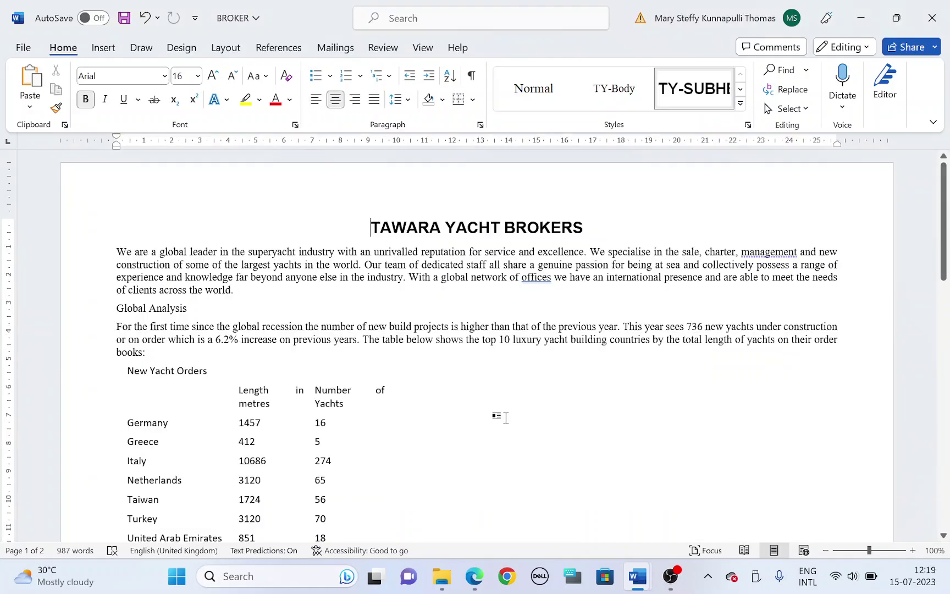
pyautogui.hotkey('alt', 'Tab')
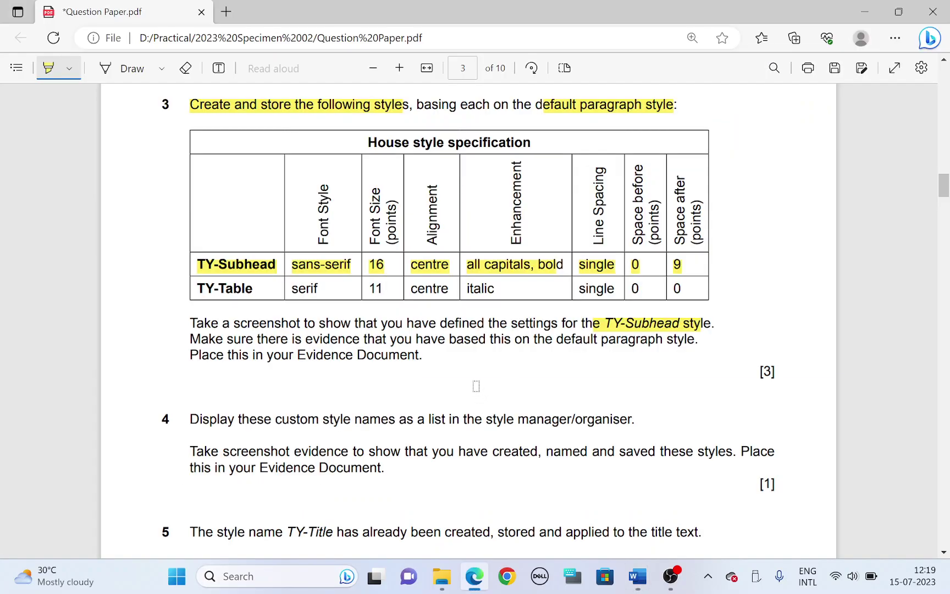
pyautogui.moveTo(193, 291); pyautogui.dragTo(249, 281)
pyautogui.hotkey('alt', 'Tab')
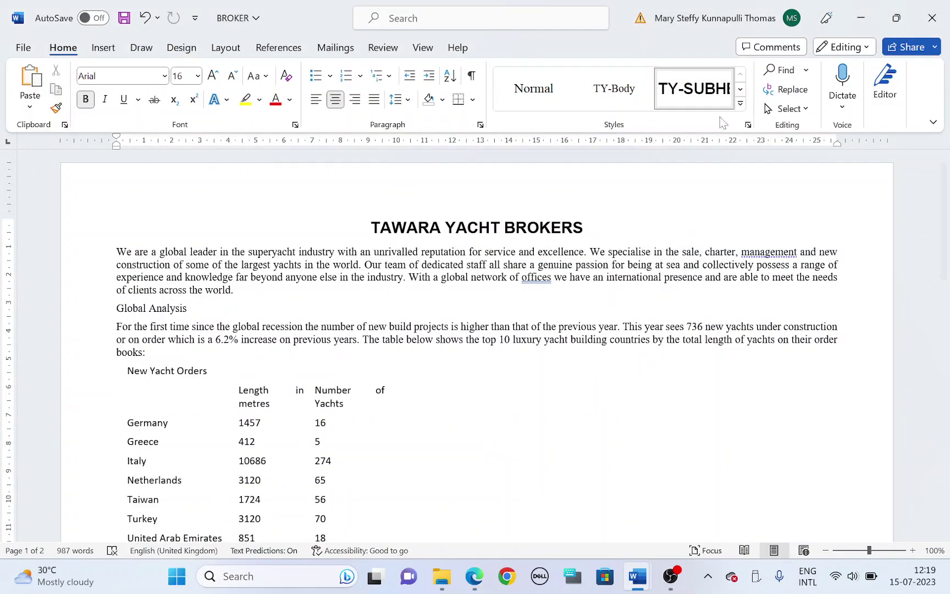
pyautogui.click(745, 108)
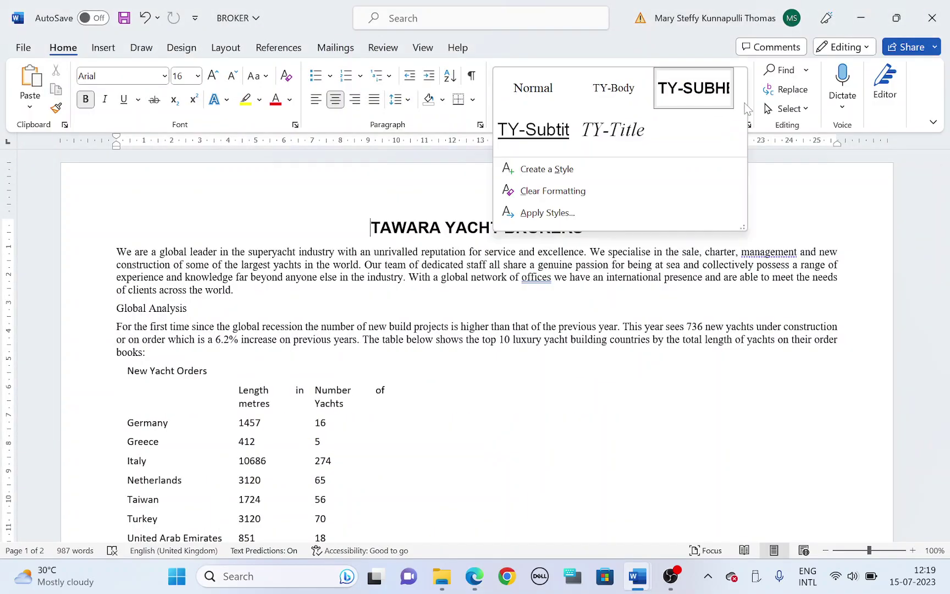
pyautogui.click(566, 169)
pyautogui.write('TY-Table')
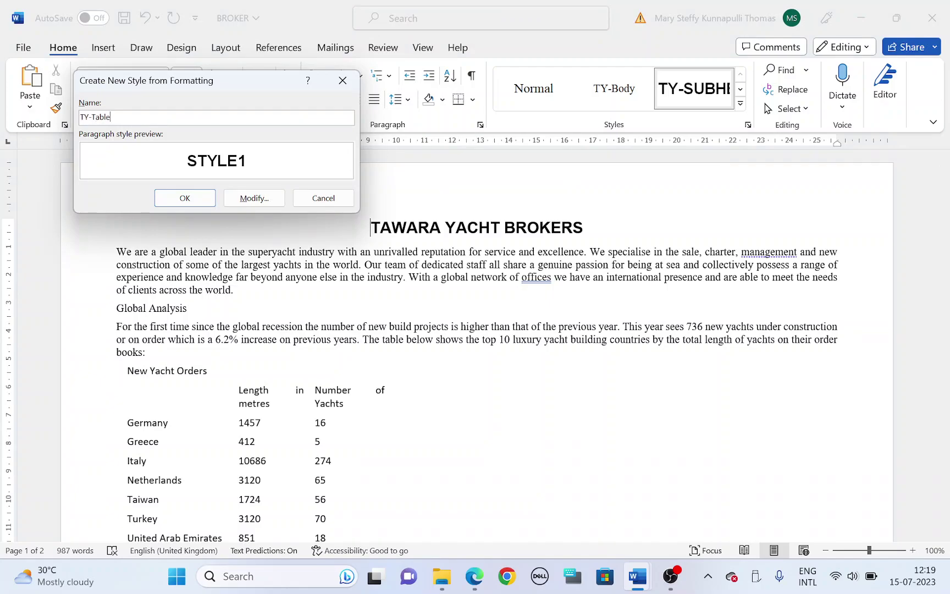
pyautogui.click(254, 198)
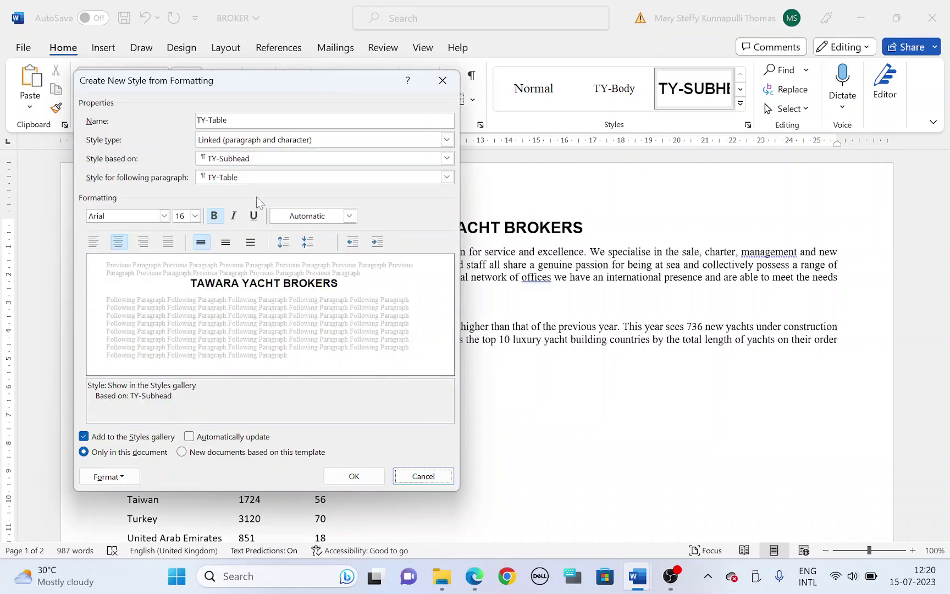
# Step: Set the TY-Table style's type to Paragraph and base it on Normal
pyautogui.click(273, 141)
pyautogui.click(265, 151)
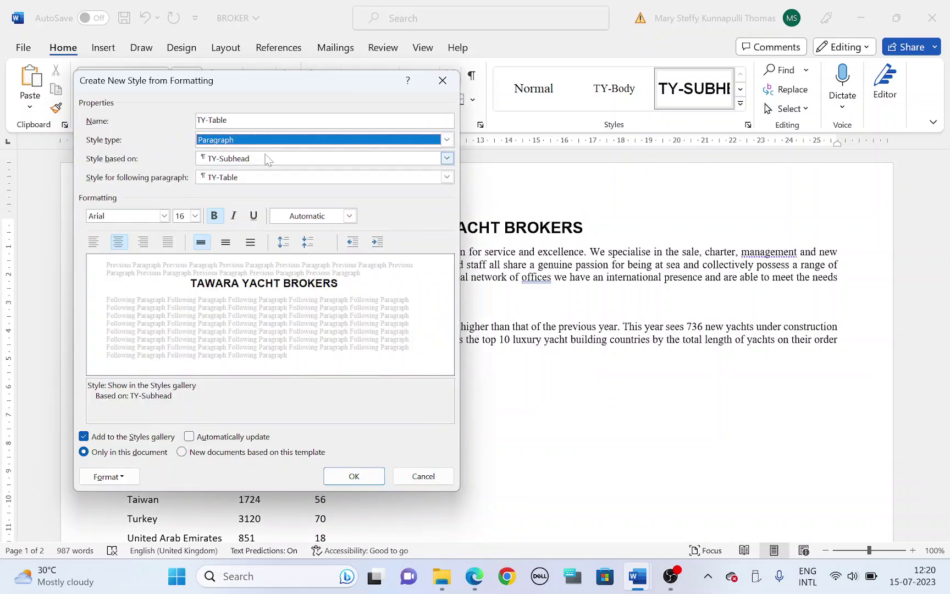
pyautogui.click(265, 158)
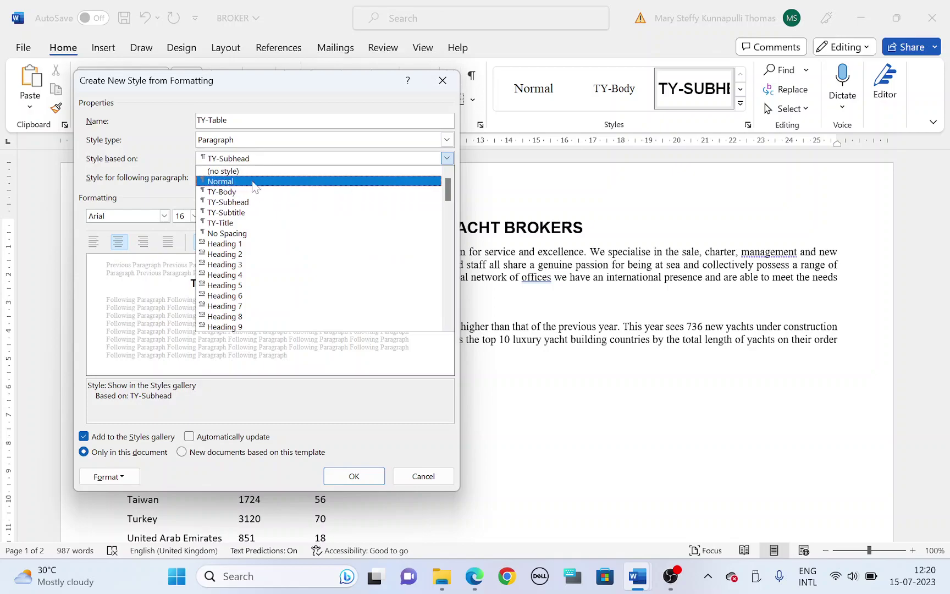
pyautogui.click(254, 182)
# Step: Highlight TY-Table's "serif" and "11" entries in the question paper, and give the style the Times New Roman font at 11 pt
pyautogui.hotkey('alt', 'Tab')
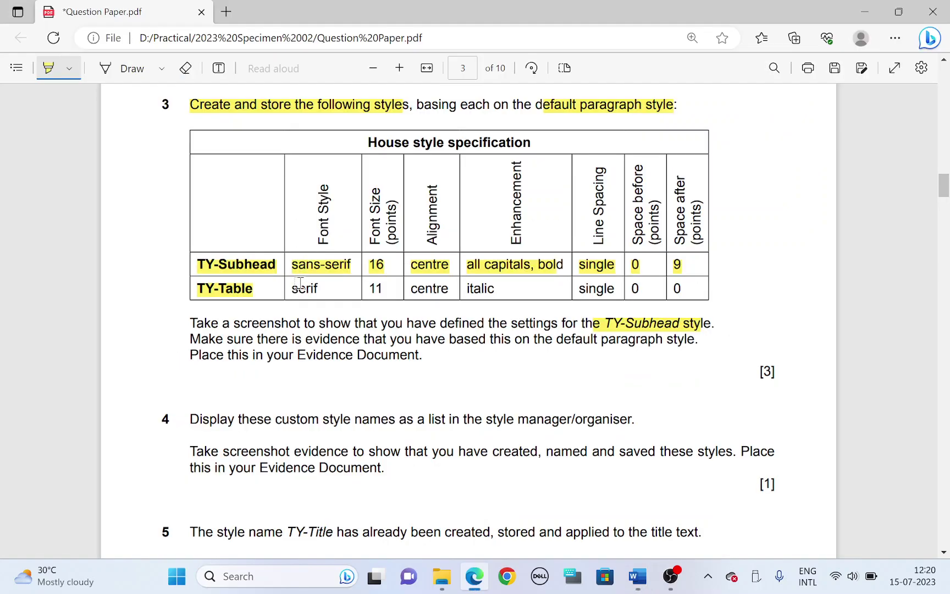
pyautogui.moveTo(293, 288); pyautogui.dragTo(319, 288)
pyautogui.hotkey('alt', 'Tab')
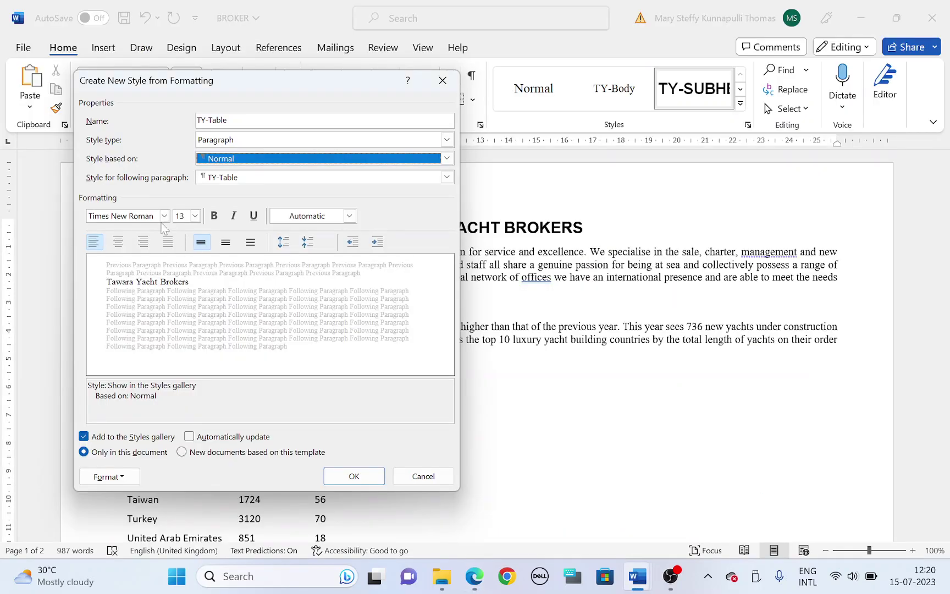
pyautogui.click(163, 215)
pyautogui.click(164, 215)
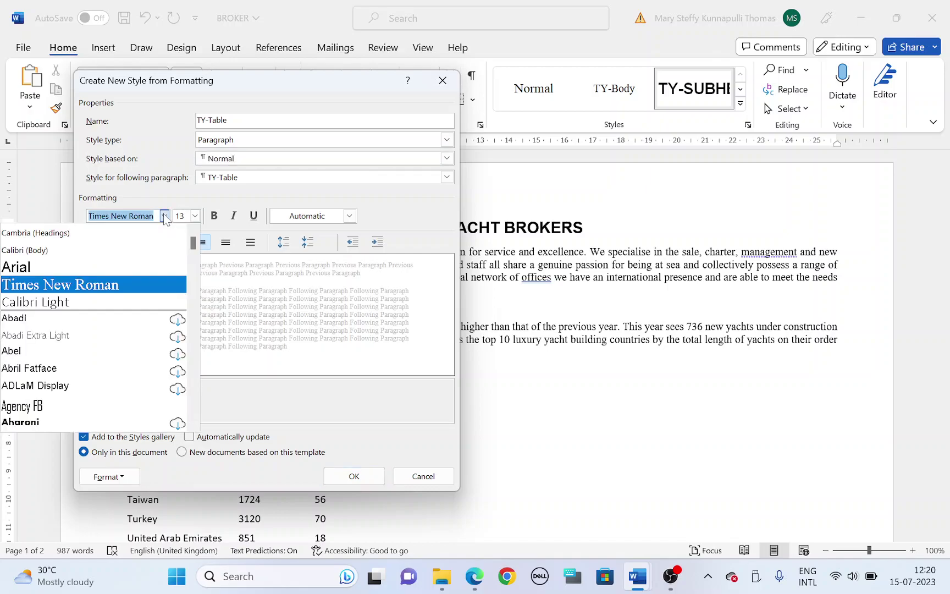
pyautogui.hotkey('alt', 'Tab')
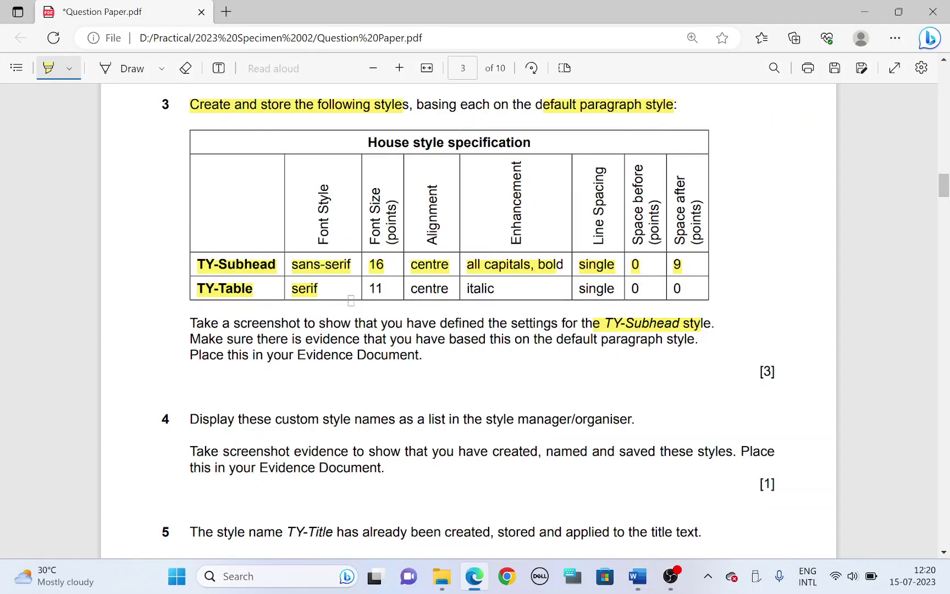
pyautogui.moveTo(363, 292); pyautogui.dragTo(385, 292)
pyautogui.hotkey('alt', 'Tab')
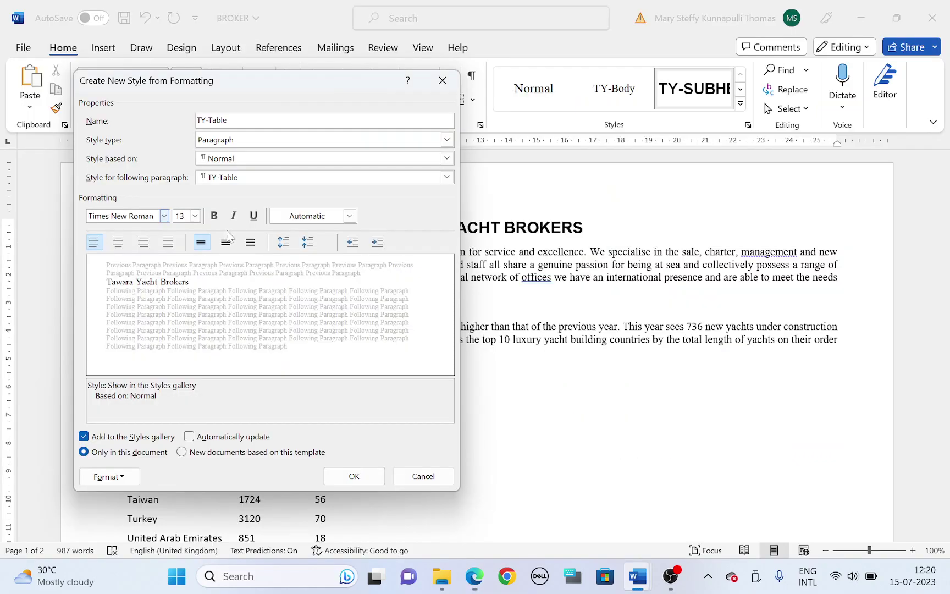
pyautogui.click(180, 215)
pyautogui.write('11')
# Step: Highlight TY-Table's "centre" alignment in the question paper, and set the style to centred
pyautogui.hotkey('alt', 'Tab')
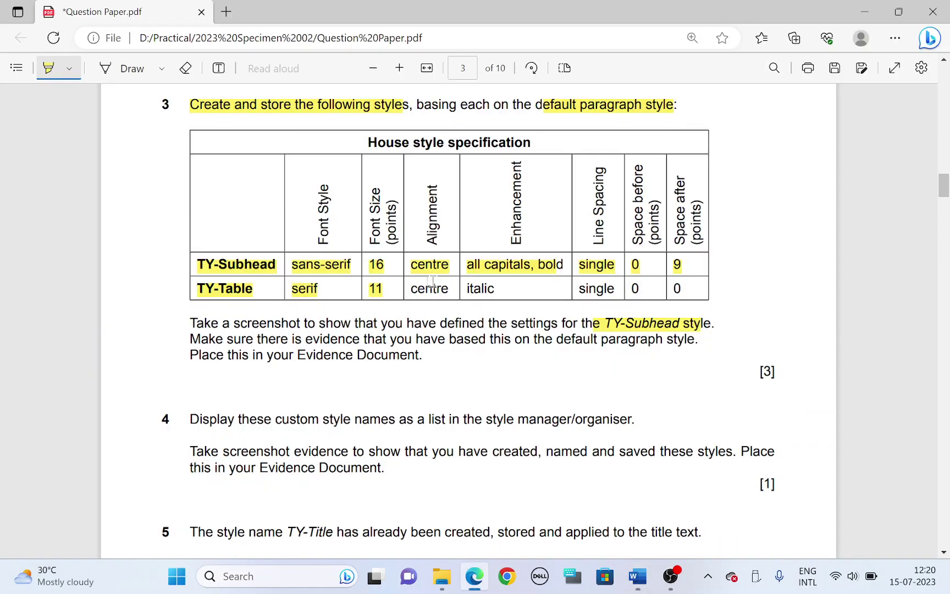
pyautogui.moveTo(411, 290); pyautogui.dragTo(437, 290)
pyautogui.hotkey('alt', 'Tab')
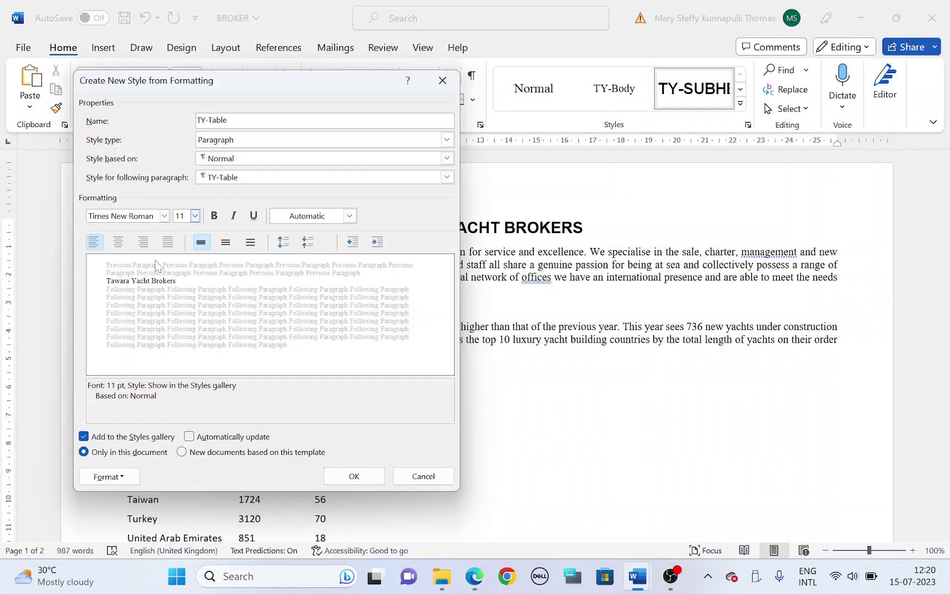
pyautogui.click(118, 242)
# Step: Highlight TY-Table's "italic" enhancement in the question paper, apply Italic to the style, and return to the question paper
pyautogui.hotkey('alt', 'Tab')
pyautogui.moveTo(465, 289); pyautogui.dragTo(485, 288)
pyautogui.hotkey('alt', 'Tab')
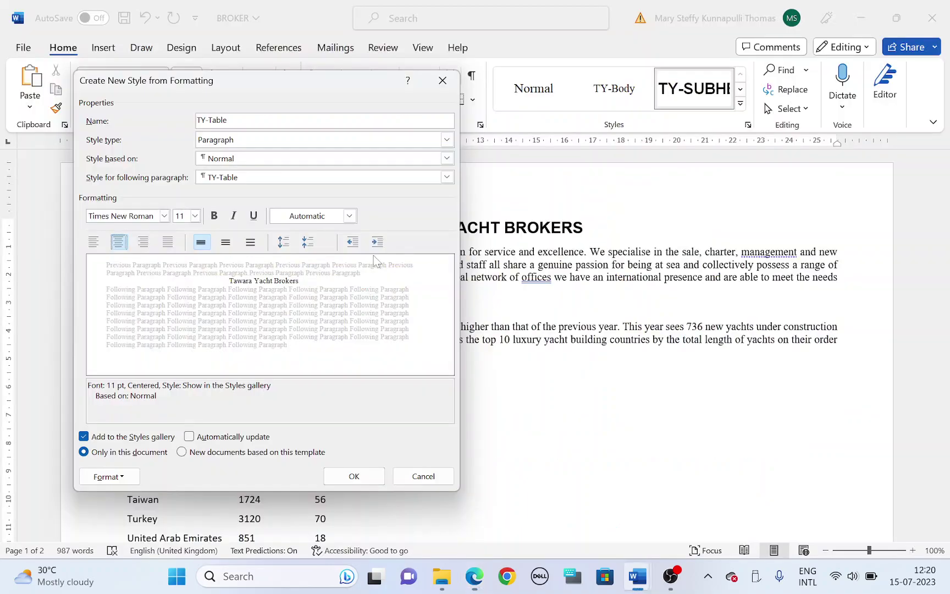
pyautogui.click(234, 216)
pyautogui.hotkey('alt', 'Tab')
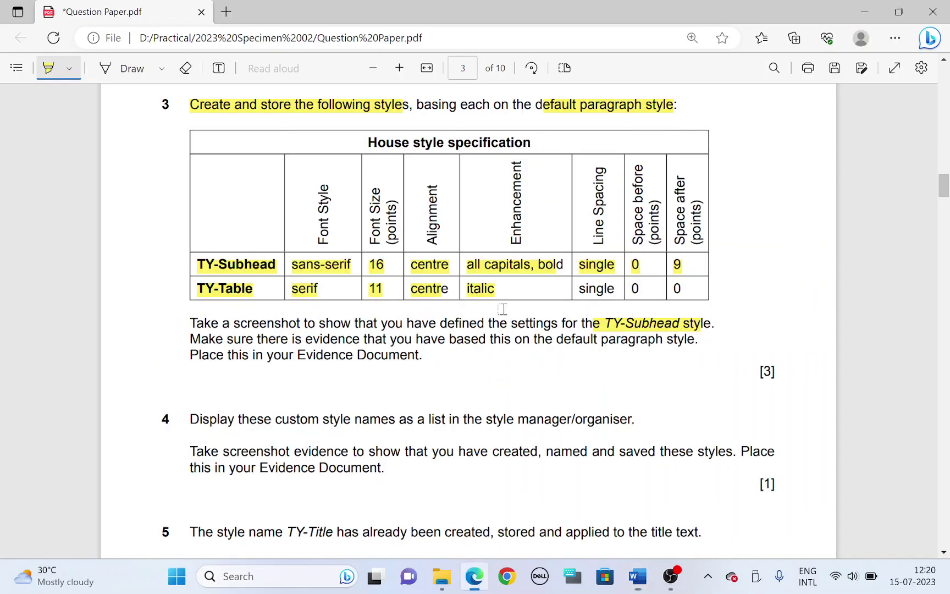
# Step: Highlight TY-Table's "single", "0" and "0" spacing entries in the question paper, check the style's paragraph settings in BROKER, and save the style
pyautogui.moveTo(582, 288); pyautogui.dragTo(641, 290)
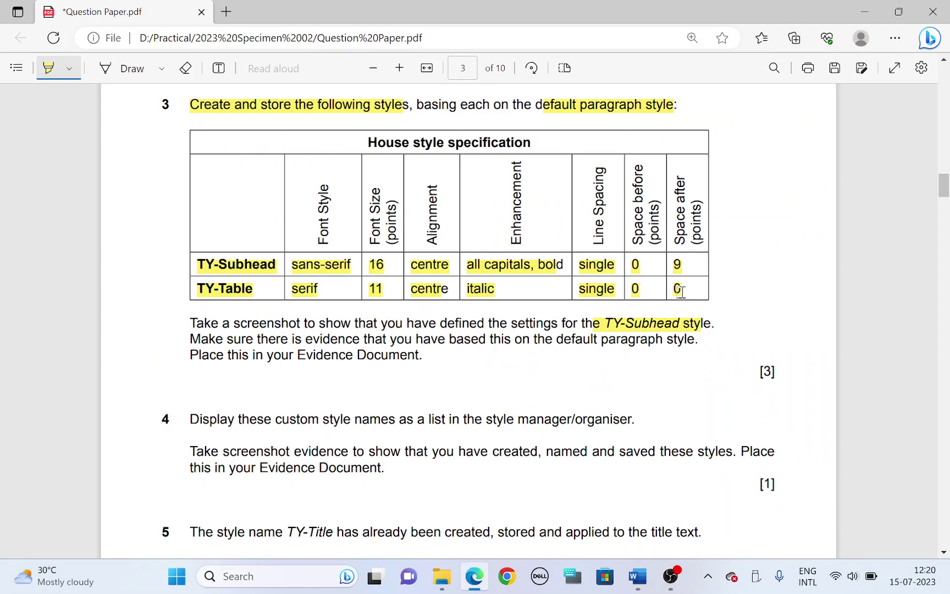
pyautogui.hotkey('alt', 'Tab')
pyautogui.click(121, 477)
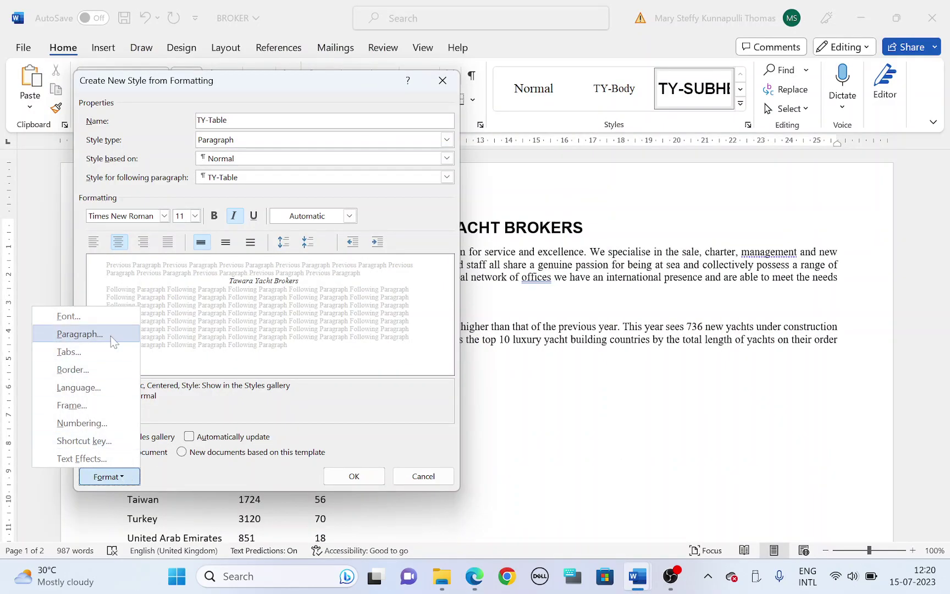
pyautogui.click(110, 332)
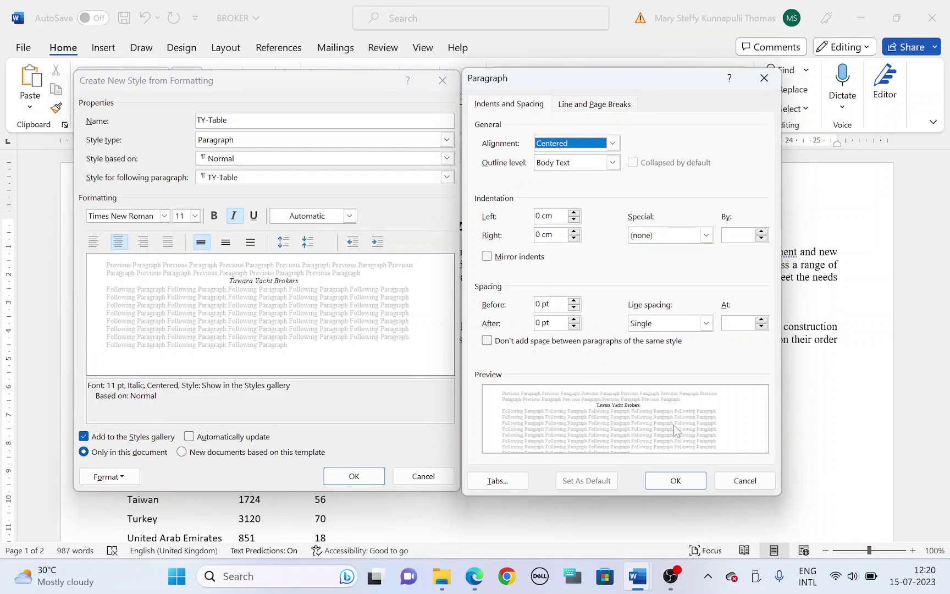
pyautogui.click(675, 480)
pyautogui.click(355, 476)
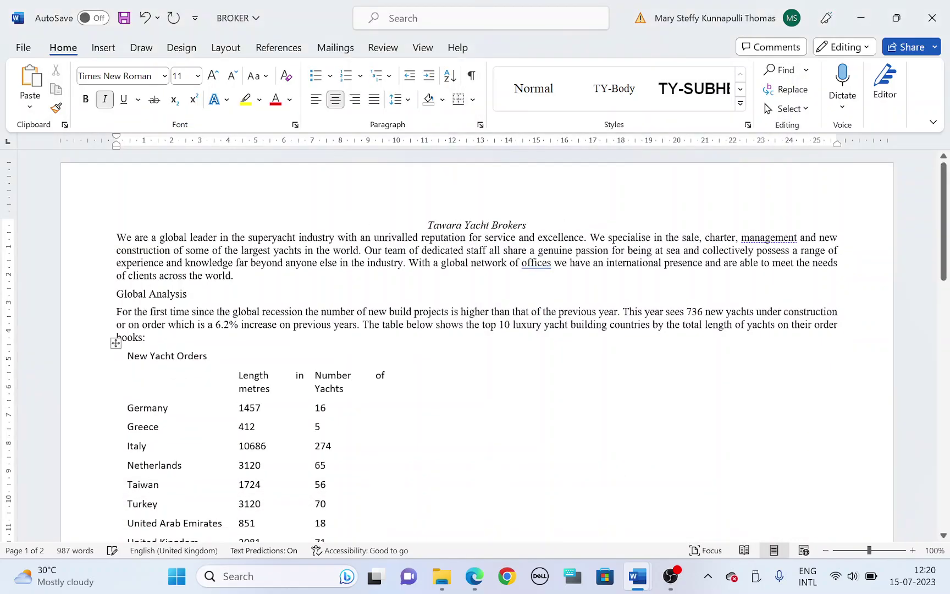
# Step: Switch to the question paper and highlight "custom style names" and "a list in the style manager" in question 4
pyautogui.hotkey('alt', 'Tab')
pyautogui.scroll(-2, 368, 379)
pyautogui.scroll(-1, 338, 321)
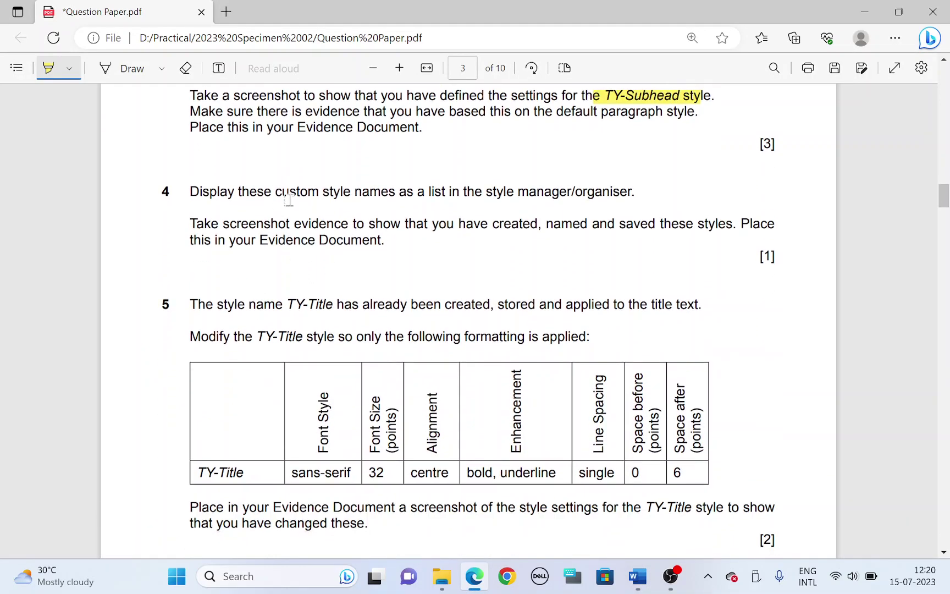
pyautogui.moveTo(289, 191)
pyautogui.mouseDown()
pyautogui.moveTo(385, 182)
pyautogui.moveTo(575, 191)
pyautogui.mouseUp()
# Step: Display the list of styles in the BROKER document for an evidence screenshot, and close the list
pyautogui.hotkey('alt', 'Tab')
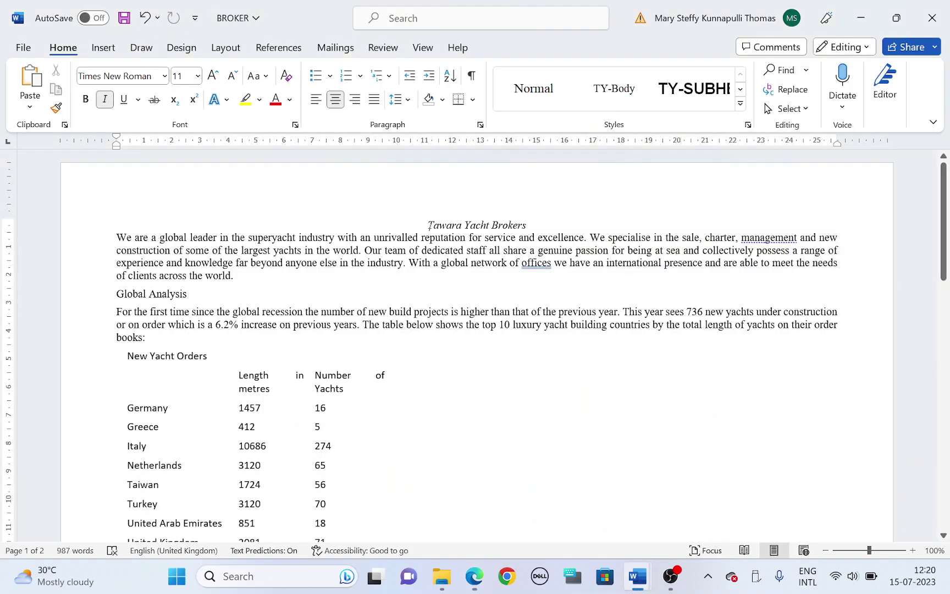
pyautogui.click(748, 126)
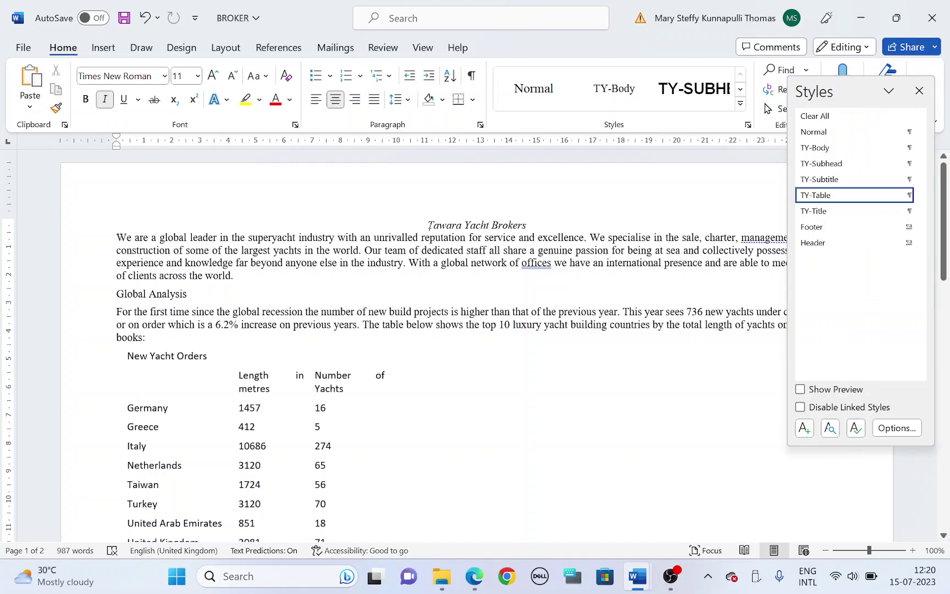
pyautogui.click(918, 91)
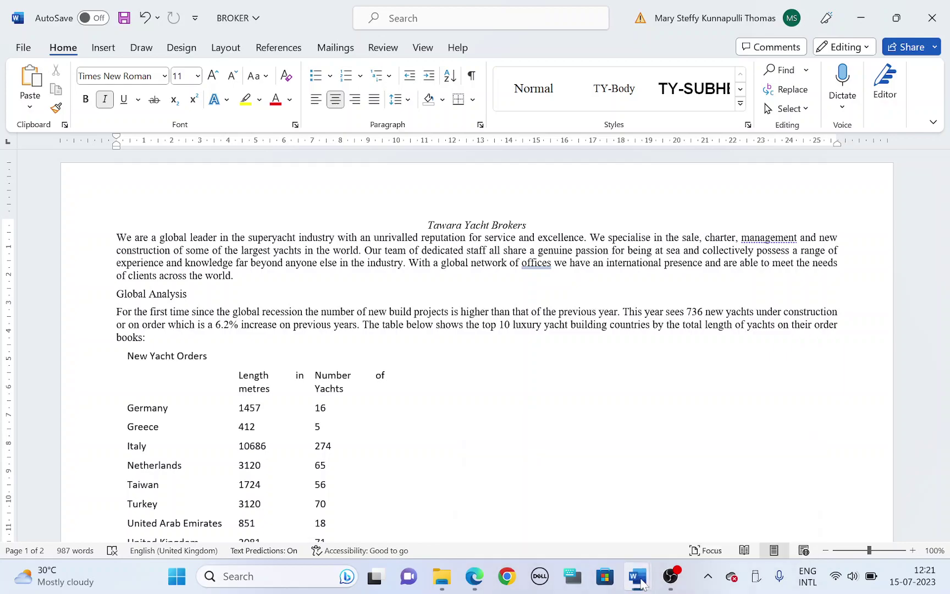
# Step: Switch to the evidence document and paste the Styles list screenshot below the "Step 4 – EVIDENCE 3 here:" line
pyautogui.click(695, 514)
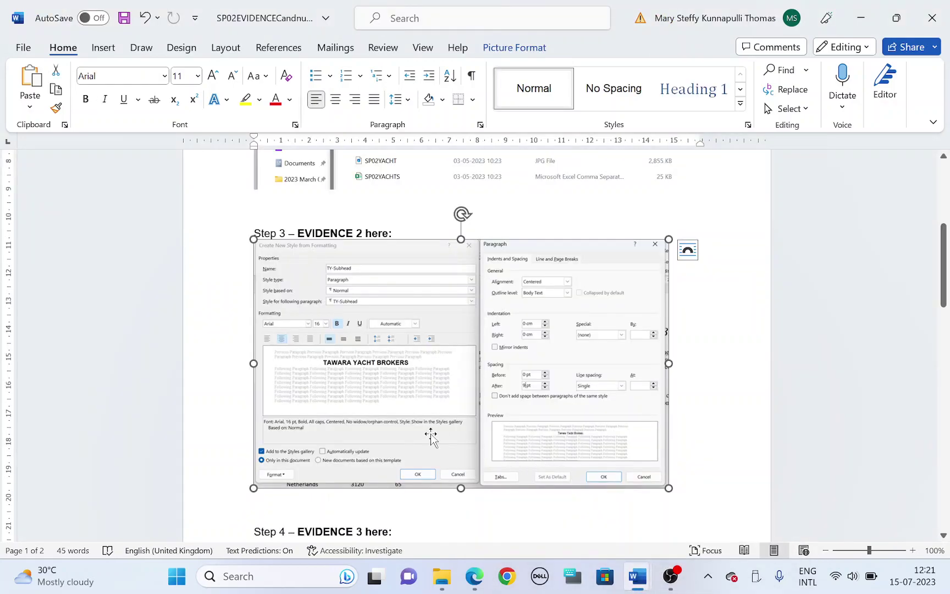
pyautogui.scroll(-3, 431, 436)
pyautogui.click(340, 404)
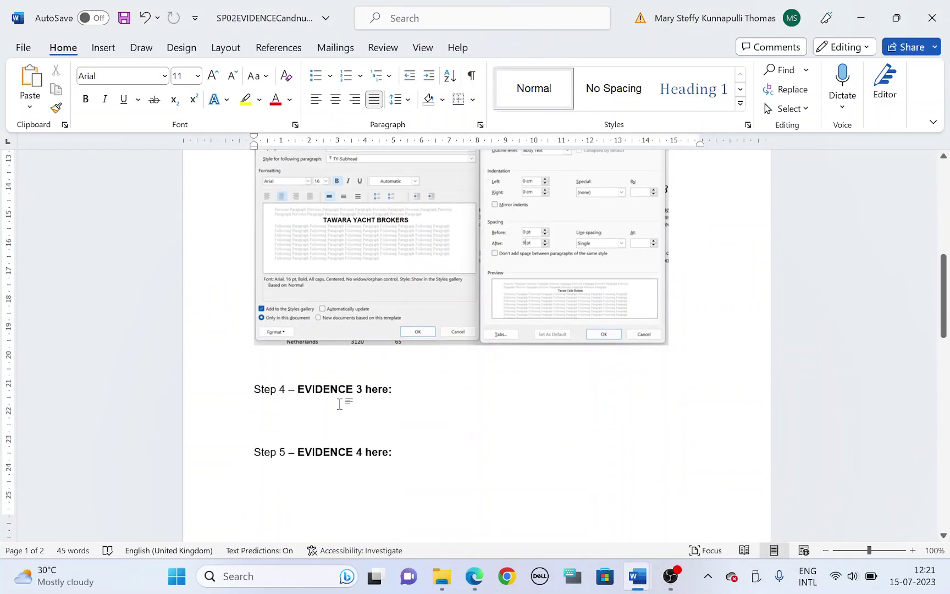
pyautogui.hotkey('ctrl', 'v')
# Step: Crop the pasted screenshot down to the list of style names
pyautogui.rightClick(400, 339)
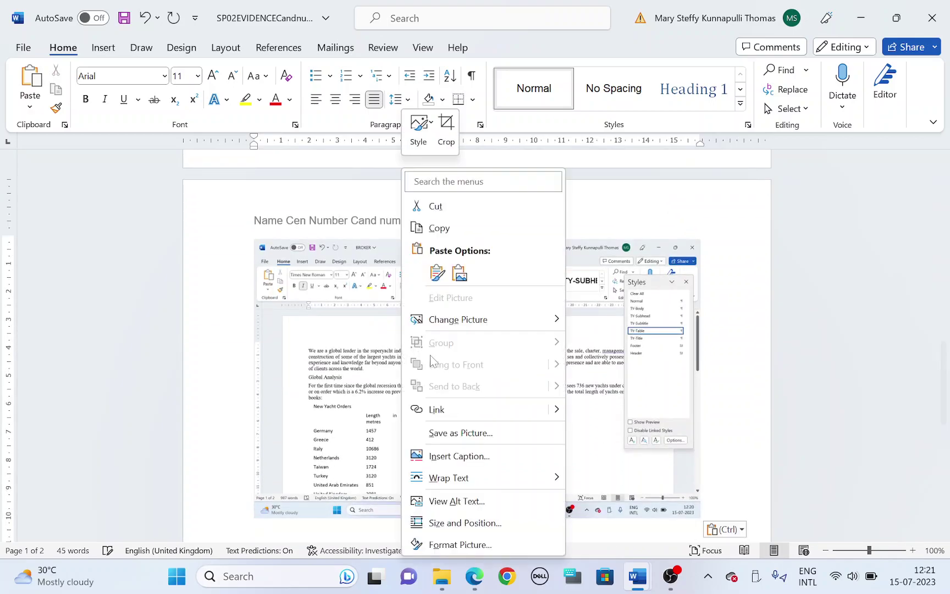
pyautogui.click(450, 146)
pyautogui.moveTo(256, 516); pyautogui.dragTo(618, 399)
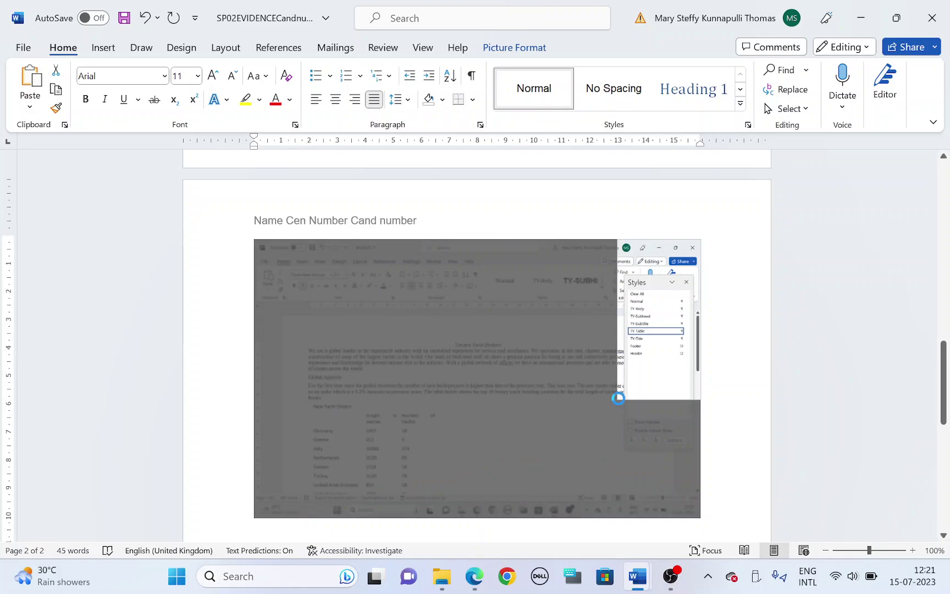
pyautogui.moveTo(296, 240); pyautogui.dragTo(290, 273)
pyautogui.click(364, 312)
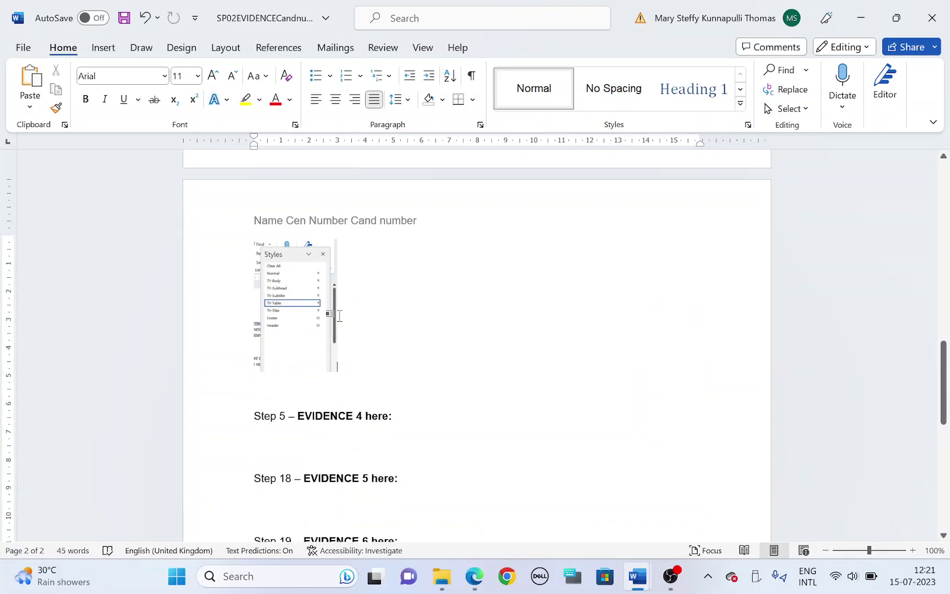
# Step: Enlarge the cropped Styles list screenshot to almost twice its size, and save the evidence document
pyautogui.click(311, 329)
pyautogui.moveTo(338, 372); pyautogui.dragTo(412, 484)
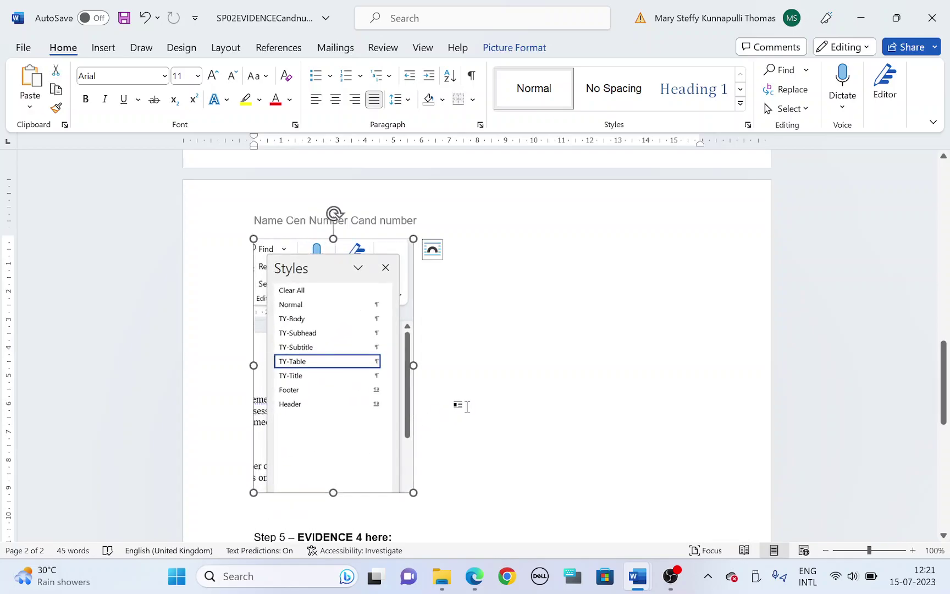
pyautogui.hotkey('ctrl', 's')
# Step: Highlight question 4's screenshot evidence instruction and question 5's "TY-Title" and "created, stored and applied" in the question paper
pyautogui.hotkey('alt', 'Tab')
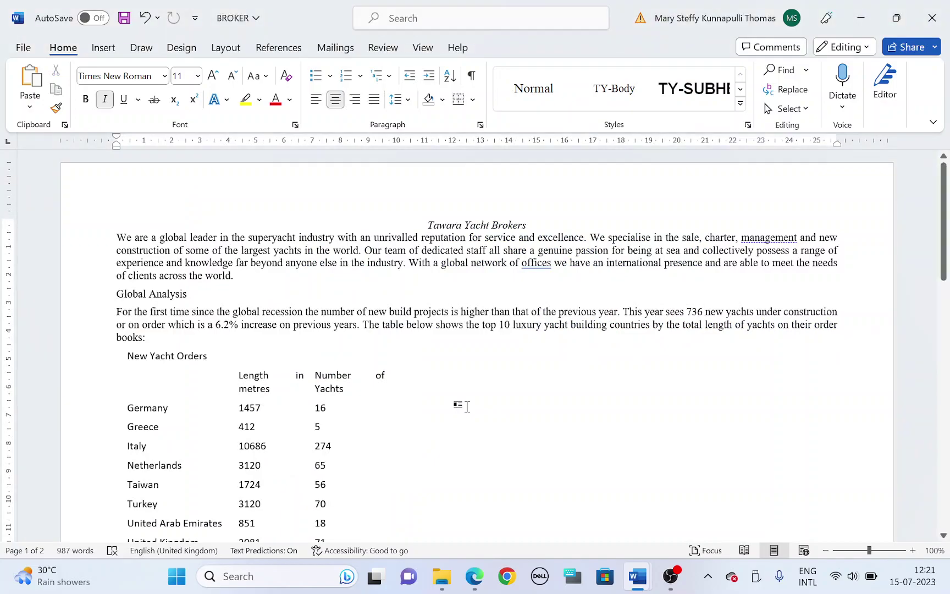
pyautogui.hotkey('alt', 'Tab')
pyautogui.scroll(-3, 216, 286)
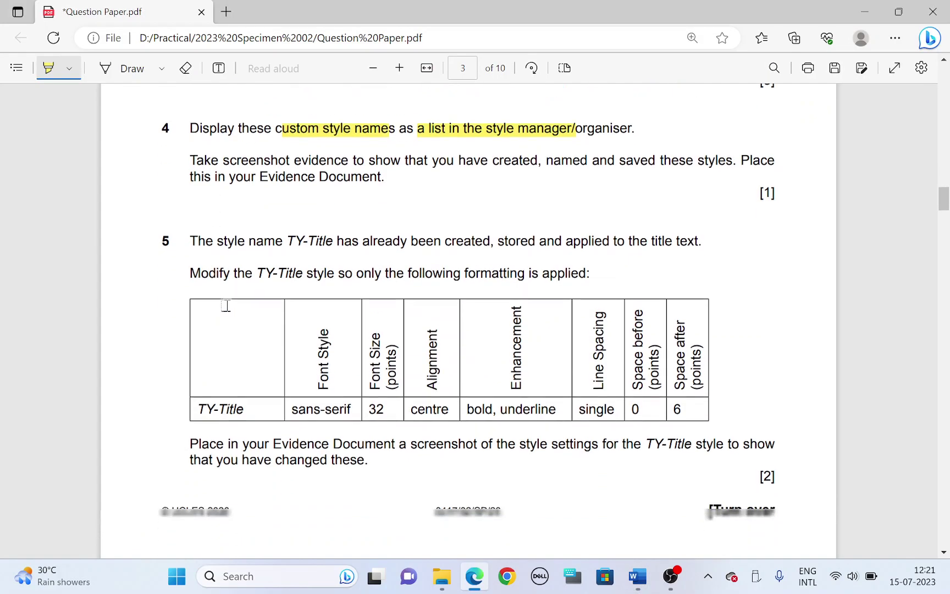
pyautogui.moveTo(307, 149); pyautogui.dragTo(439, 149)
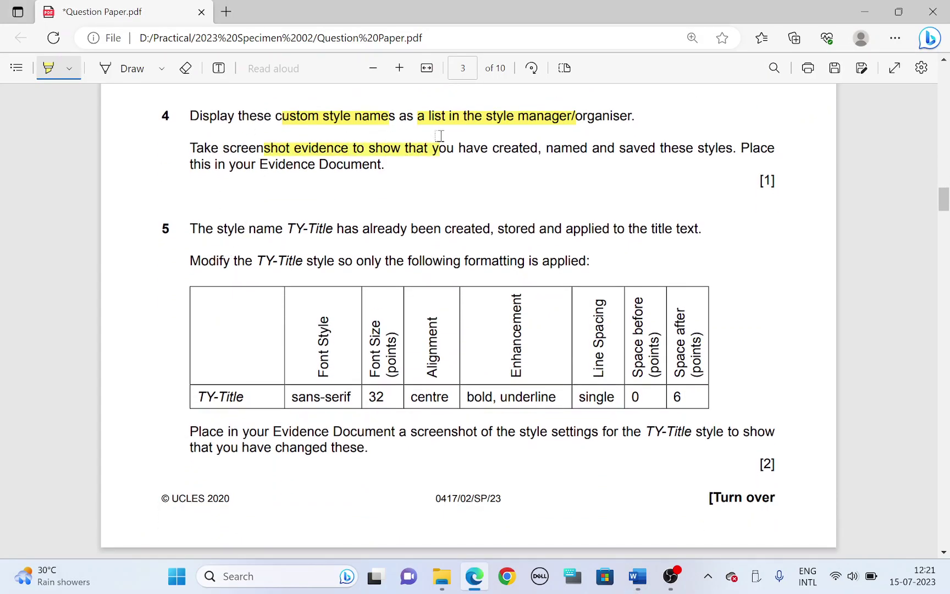
pyautogui.scroll(-3, 256, 228)
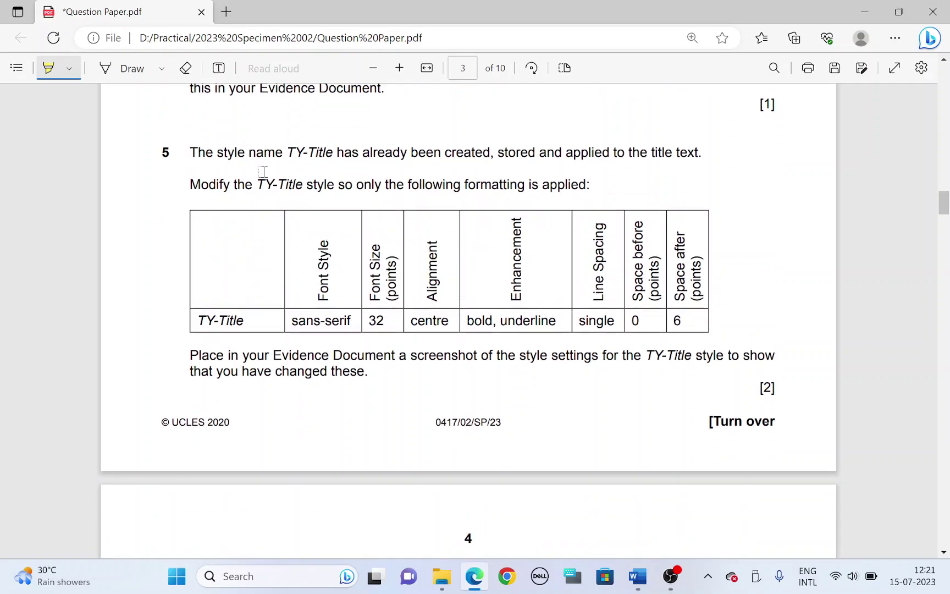
pyautogui.moveTo(284, 152); pyautogui.dragTo(344, 154)
pyautogui.moveTo(448, 152); pyautogui.dragTo(601, 146)
# Step: Return to BROKER and apply the TY-Title style to the "Tawara Yacht Brokers" title
pyautogui.hotkey('alt', 'Tab')
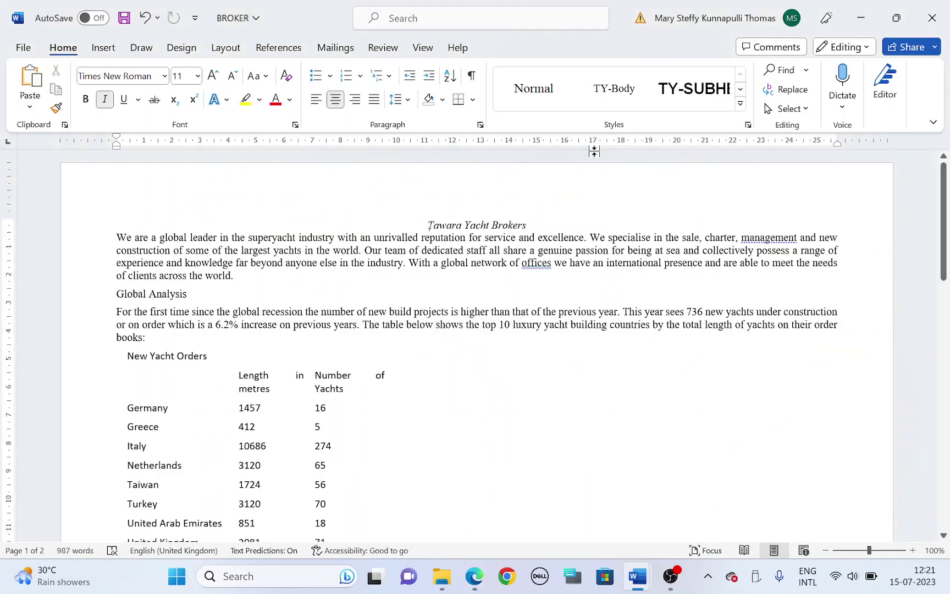
pyautogui.click(740, 103)
pyautogui.click(695, 135)
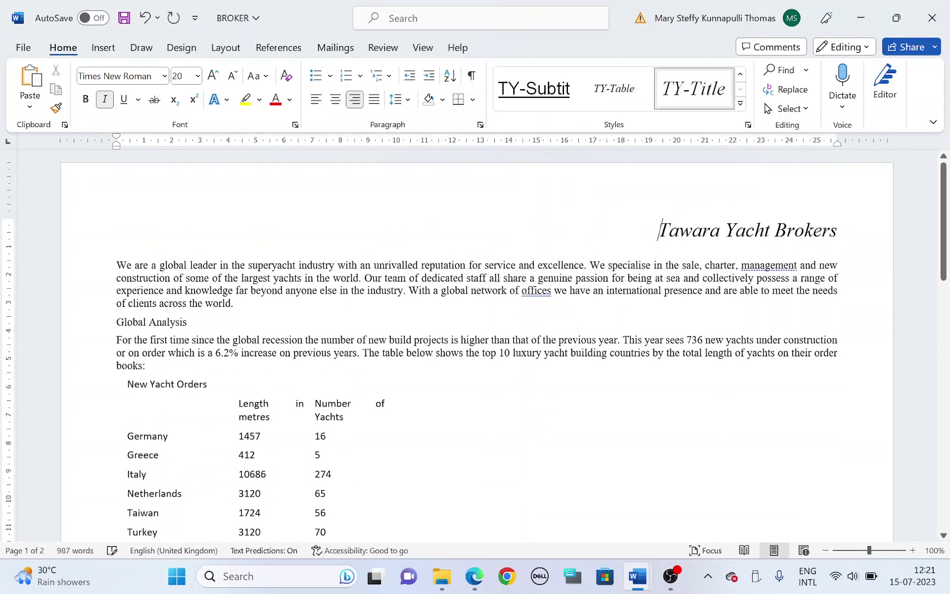
# Step: Highlight "TY-Title style" in question 5's modify instruction, and open the TY-Title style for modification in BROKER
pyautogui.hotkey('alt', 'Tab')
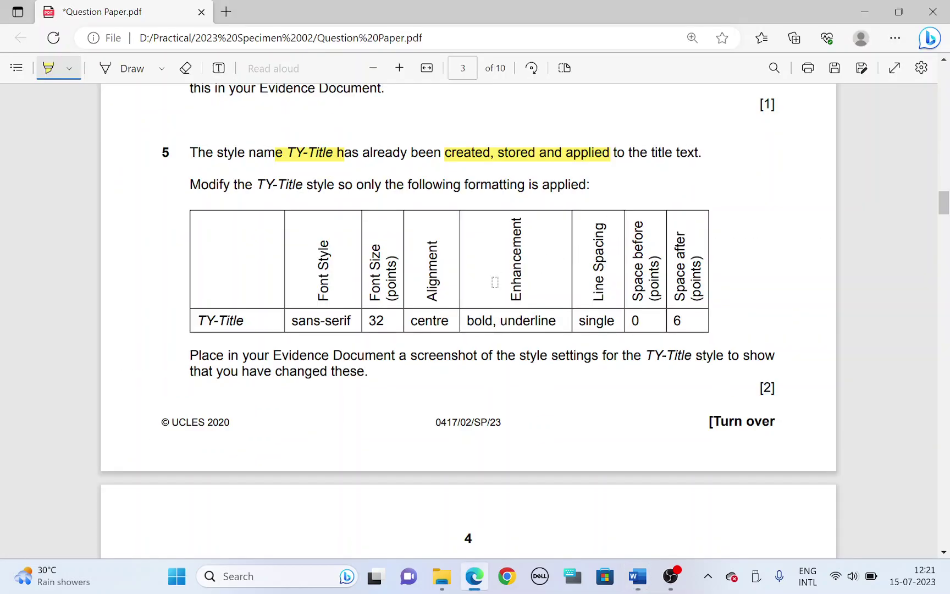
pyautogui.moveTo(246, 185); pyautogui.dragTo(330, 185)
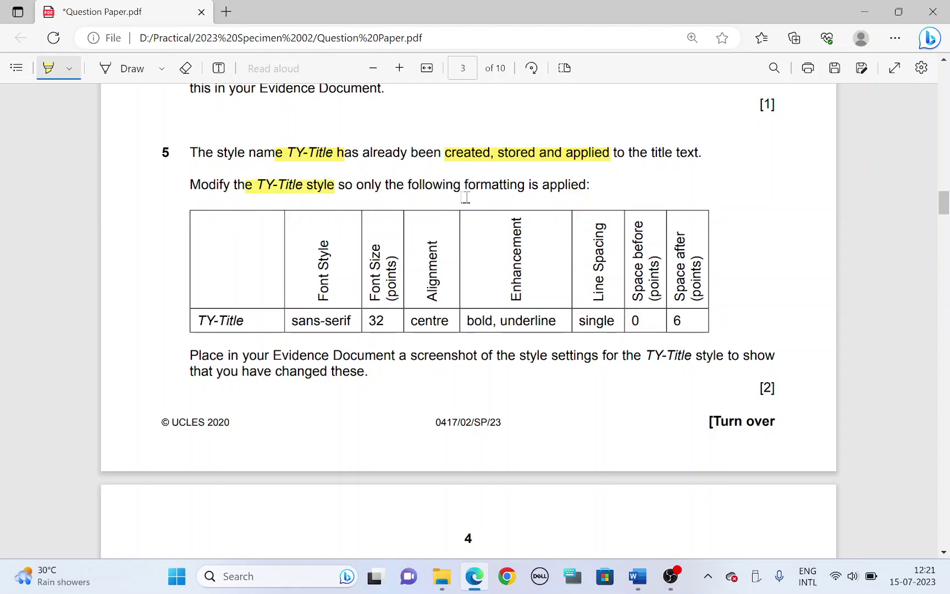
pyautogui.hotkey('alt', 'Tab')
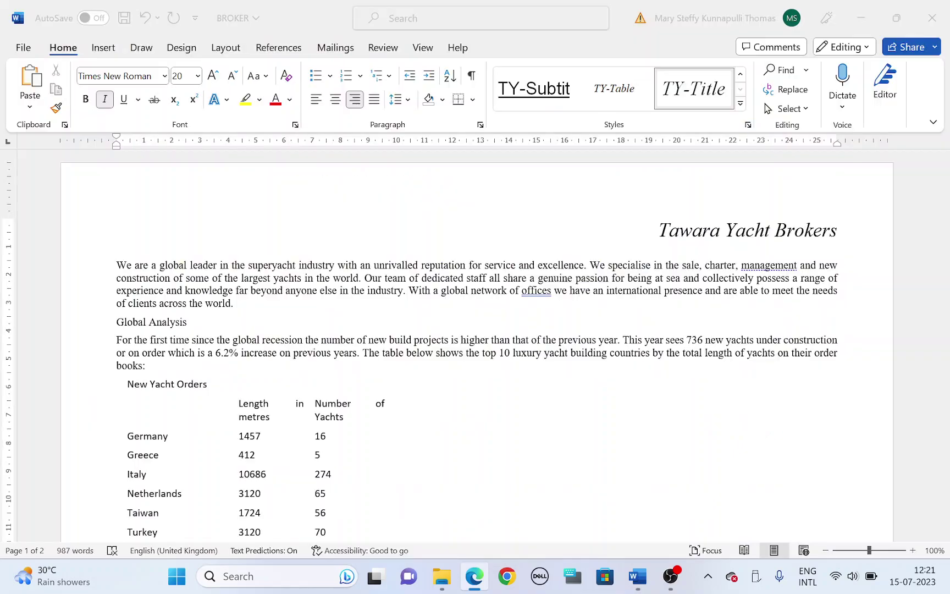
pyautogui.rightClick(685, 90)
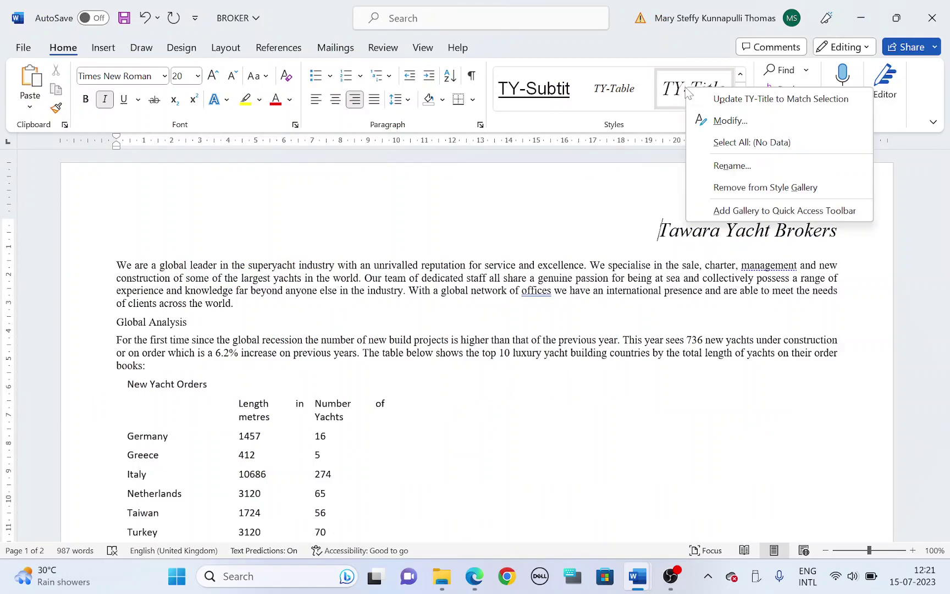
pyautogui.click(713, 126)
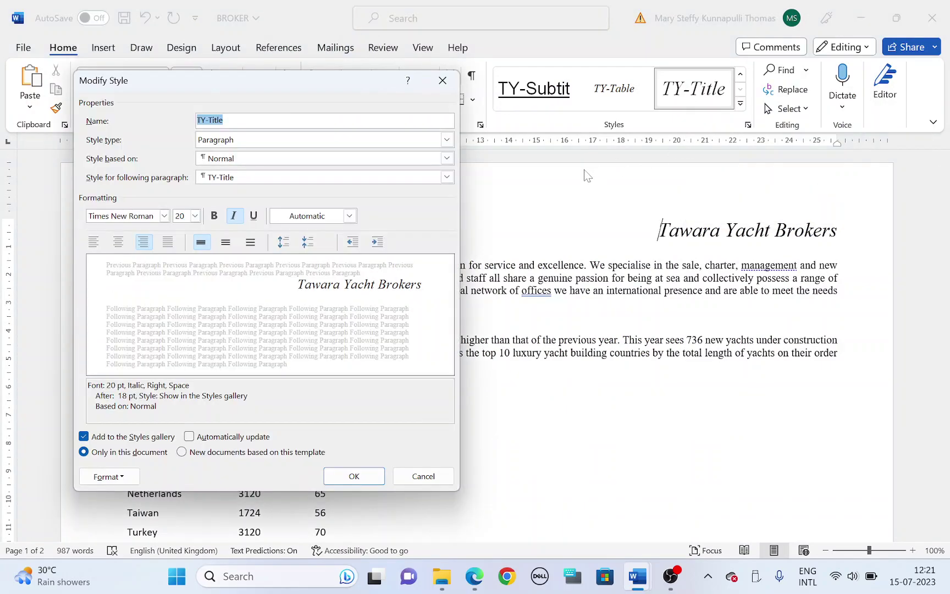
# Step: Highlight TY-Title's "sans-serif" and "32" entries in the question paper, and give the style the Arial font at 32 pt
pyautogui.hotkey('alt', 'Tab')
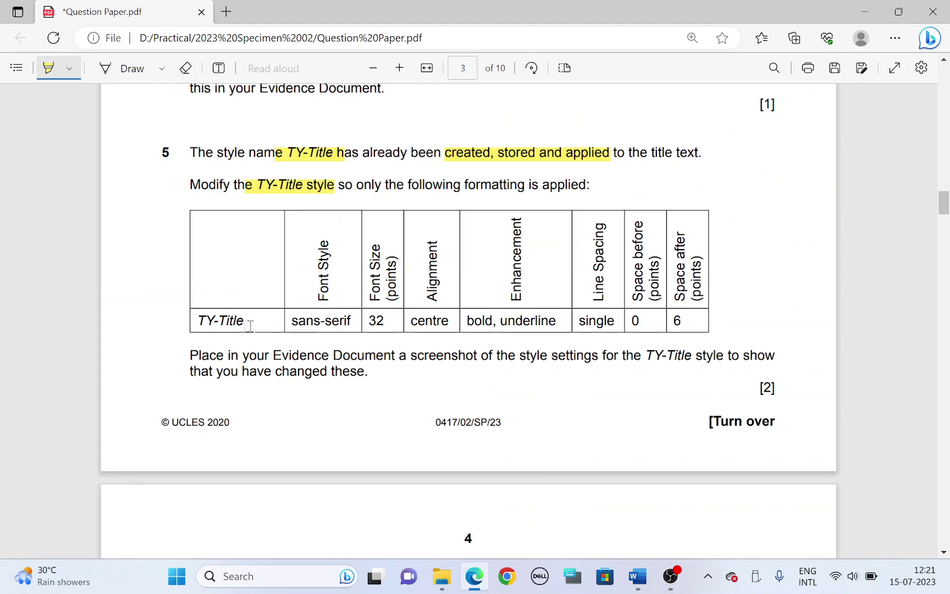
pyautogui.moveTo(289, 322); pyautogui.dragTo(348, 325)
pyautogui.hotkey('alt', 'Tab')
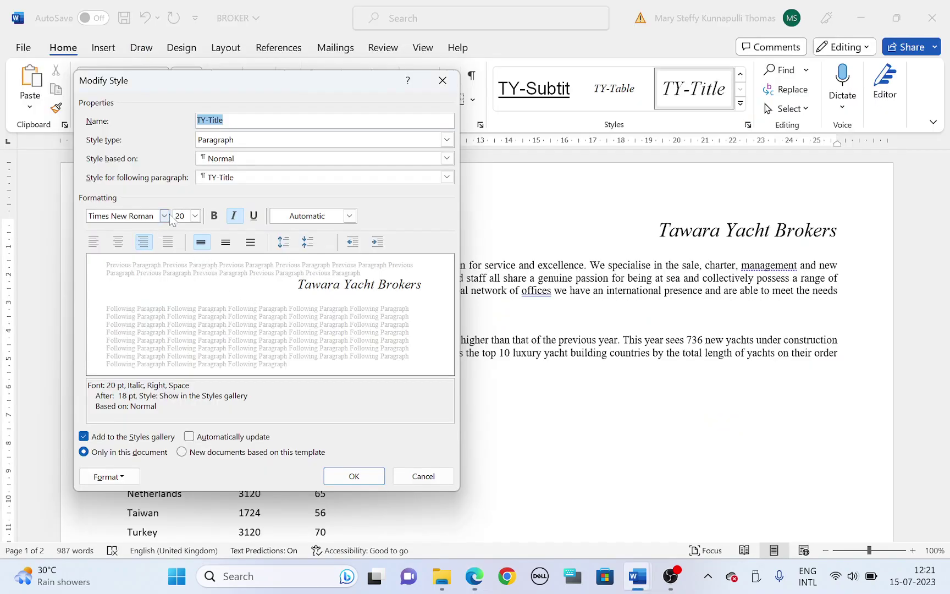
pyautogui.click(164, 216)
pyautogui.click(128, 275)
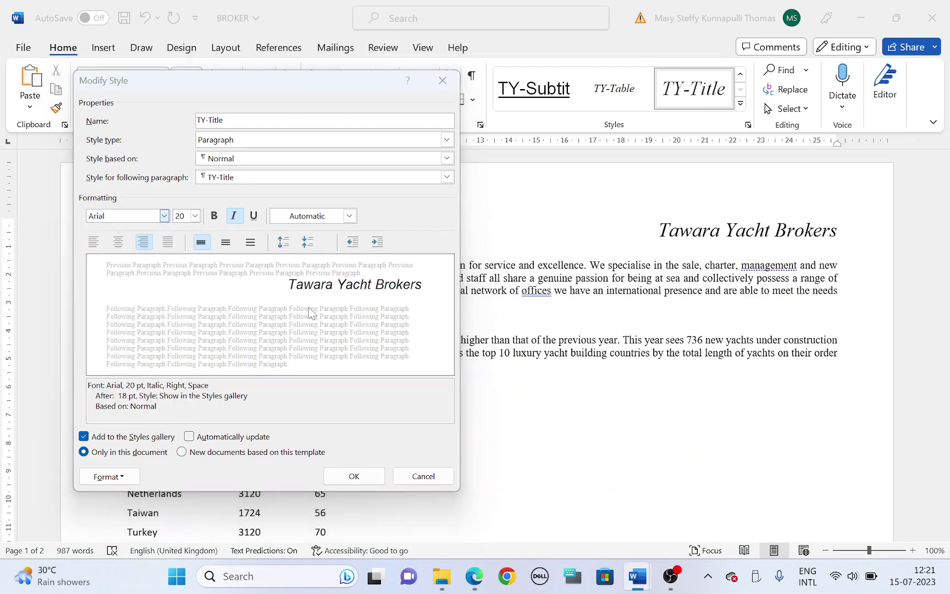
pyautogui.hotkey('alt', 'Tab')
pyautogui.moveTo(367, 321); pyautogui.dragTo(385, 321)
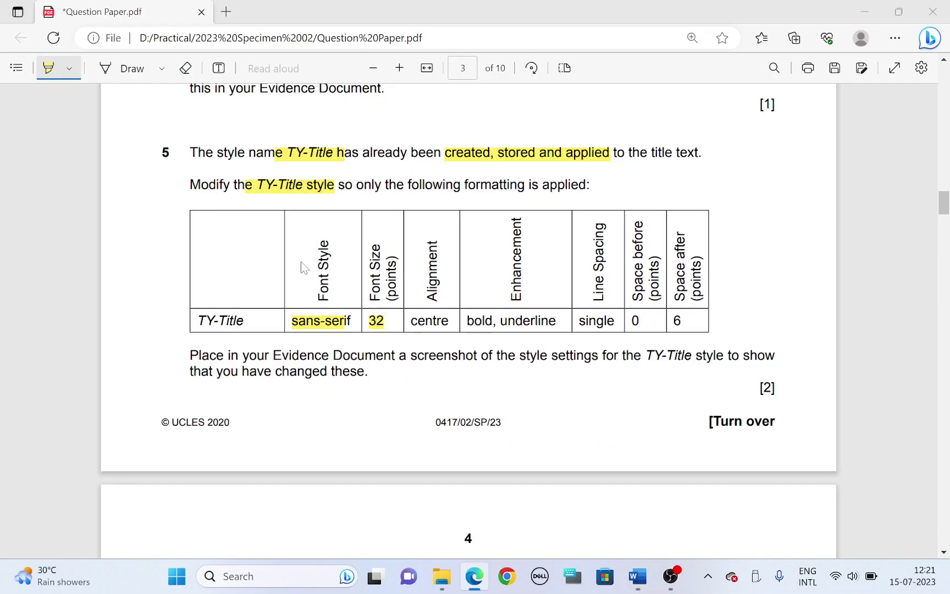
pyautogui.hotkey('alt', 'Tab')
pyautogui.click(179, 216)
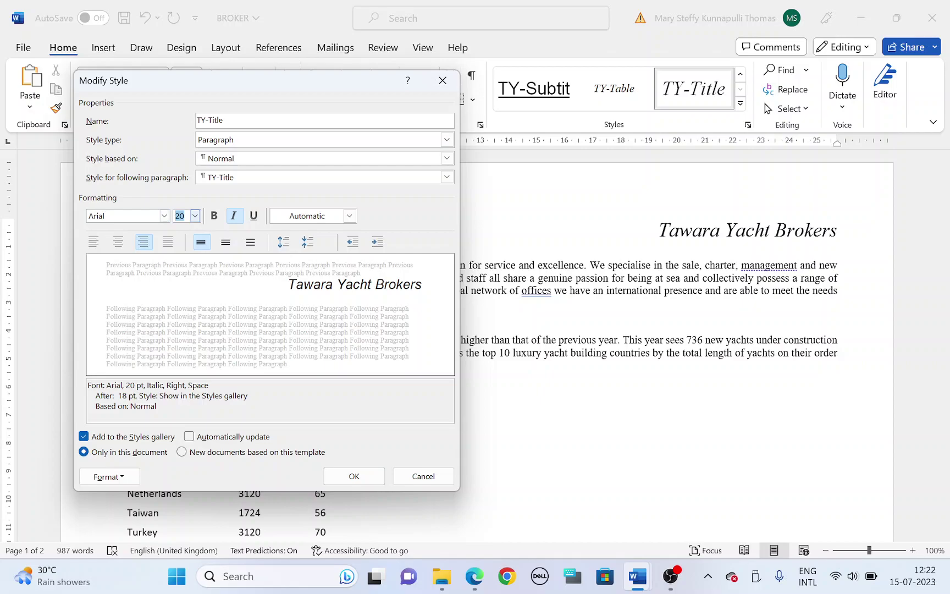
# Step: Highlight TY-Title's "centre" and "bold, underline" entries in the question paper, then centre the style and replace its italic with bold and underline
pyautogui.hotkey('alt', 'Tab')
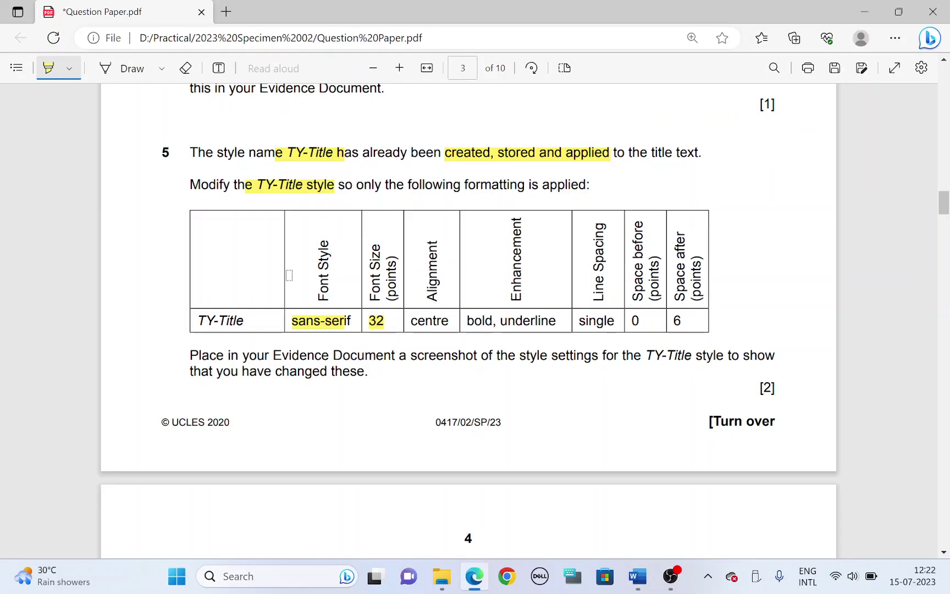
pyautogui.moveTo(411, 319); pyautogui.dragTo(542, 324)
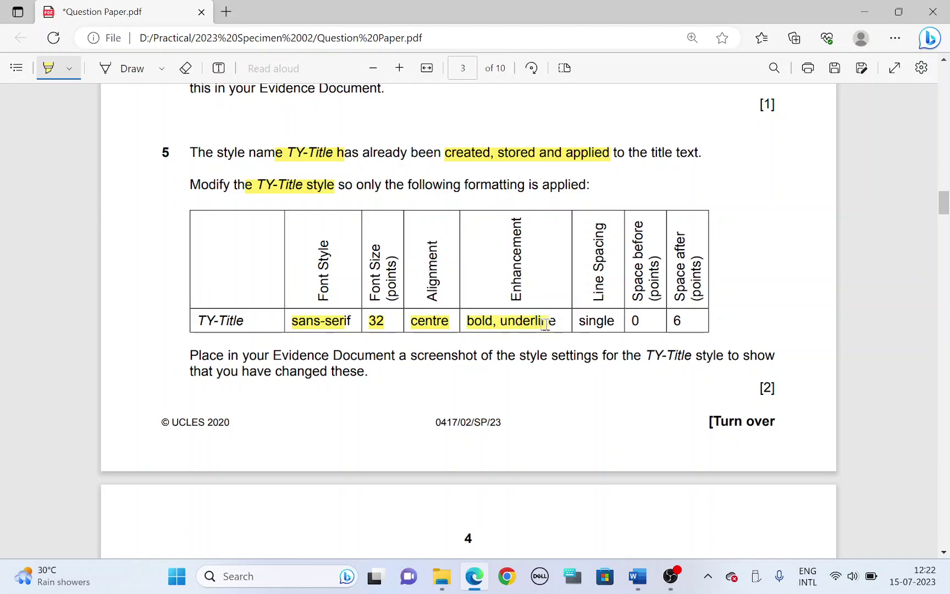
pyautogui.hotkey('alt', 'Tab')
pyautogui.click(117, 242)
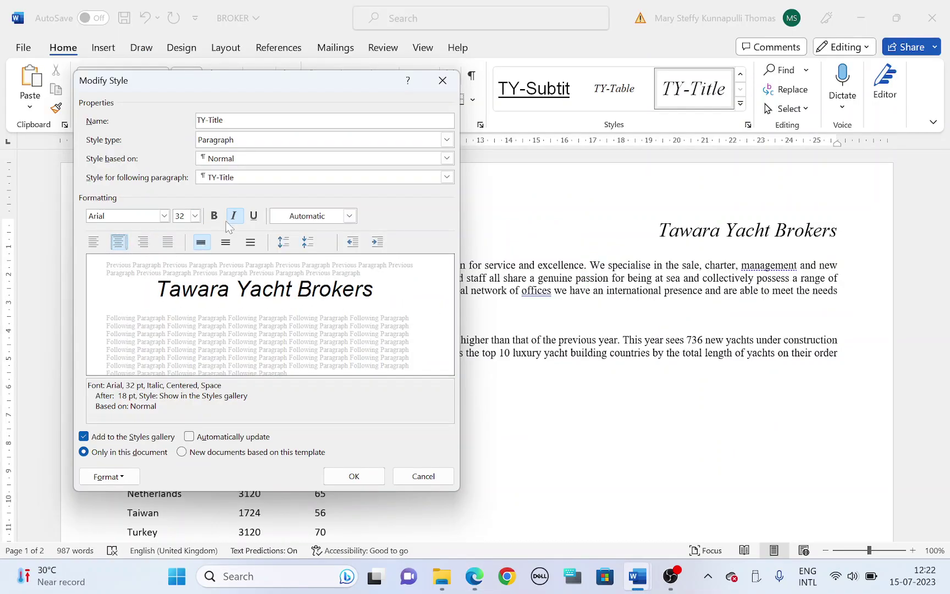
pyautogui.click(233, 217)
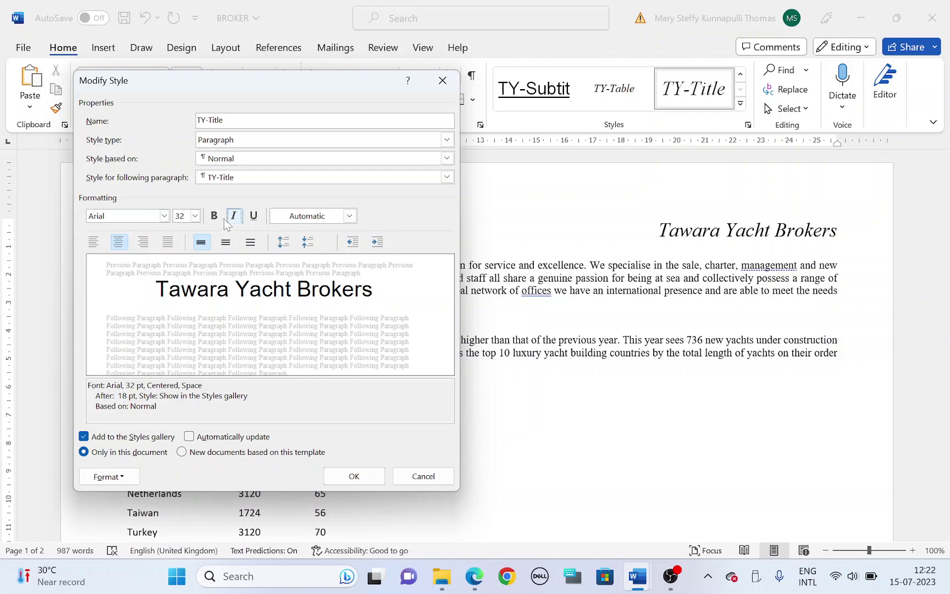
pyautogui.click(215, 218)
pyautogui.click(253, 217)
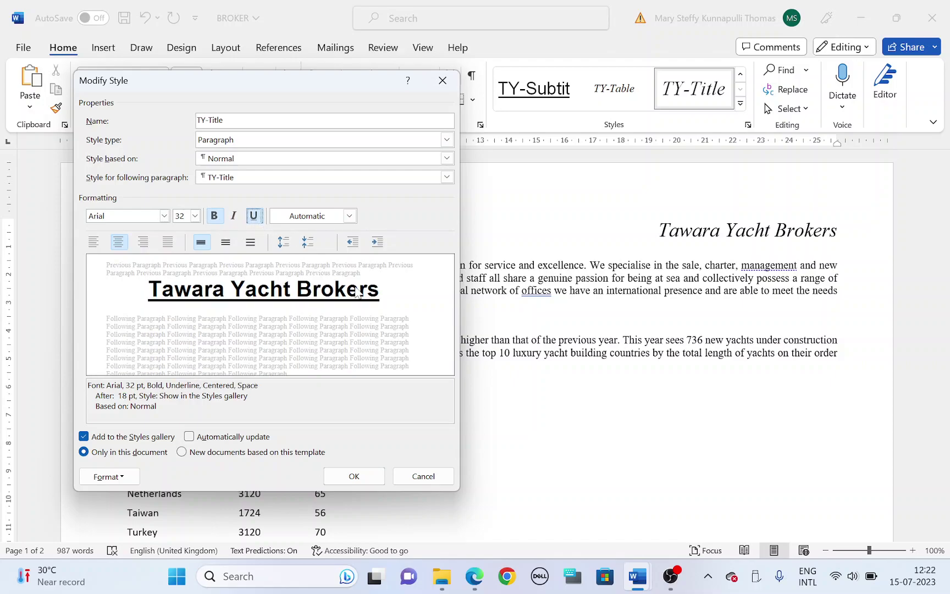
# Step: Highlight TY-Title's line spacing "single", space before "0" and space after "6" entries in the question paper, and return to BROKER
pyautogui.hotkey('alt', 'Tab')
pyautogui.moveTo(576, 320); pyautogui.dragTo(687, 322)
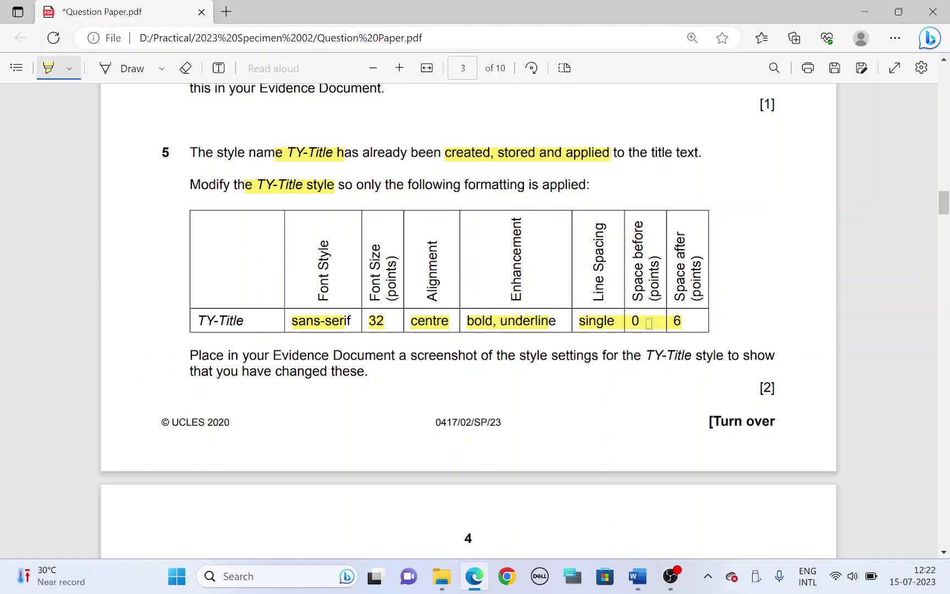
pyautogui.hotkey('alt', 'Tab')
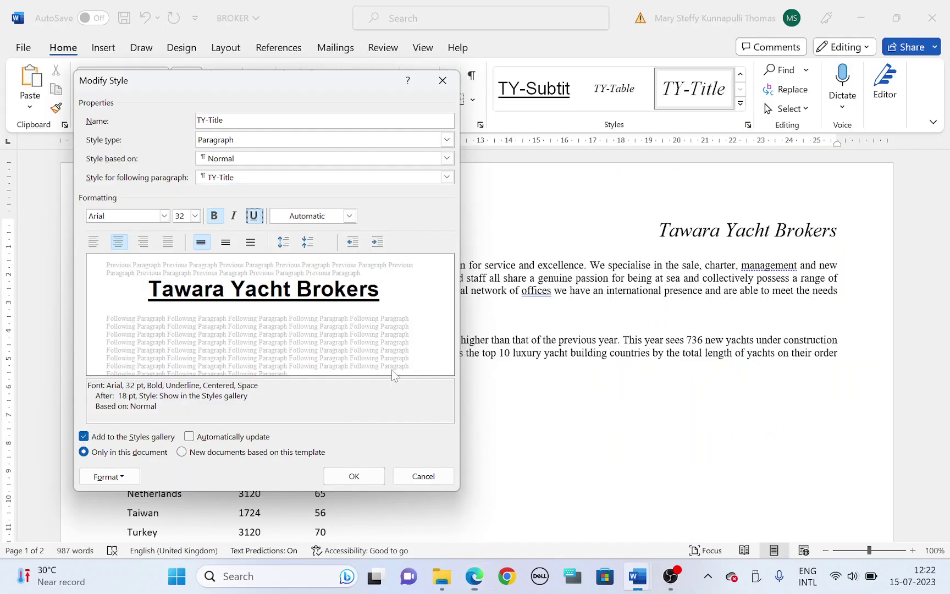
# Step: Set TY-Title's paragraph spacing after to 6 pt and save the modified style
pyautogui.click(120, 478)
pyautogui.click(118, 333)
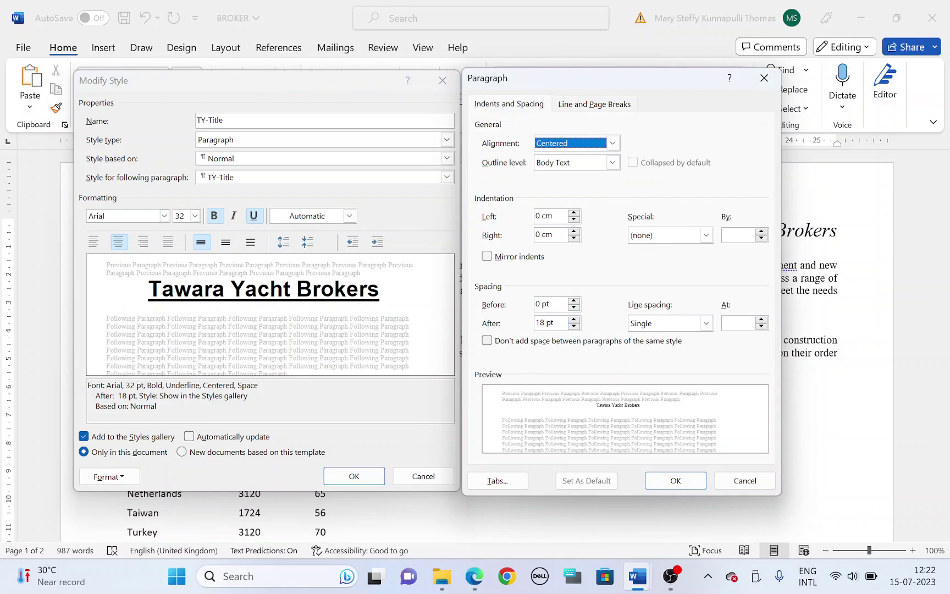
pyautogui.click(574, 327)
pyautogui.click(573, 327)
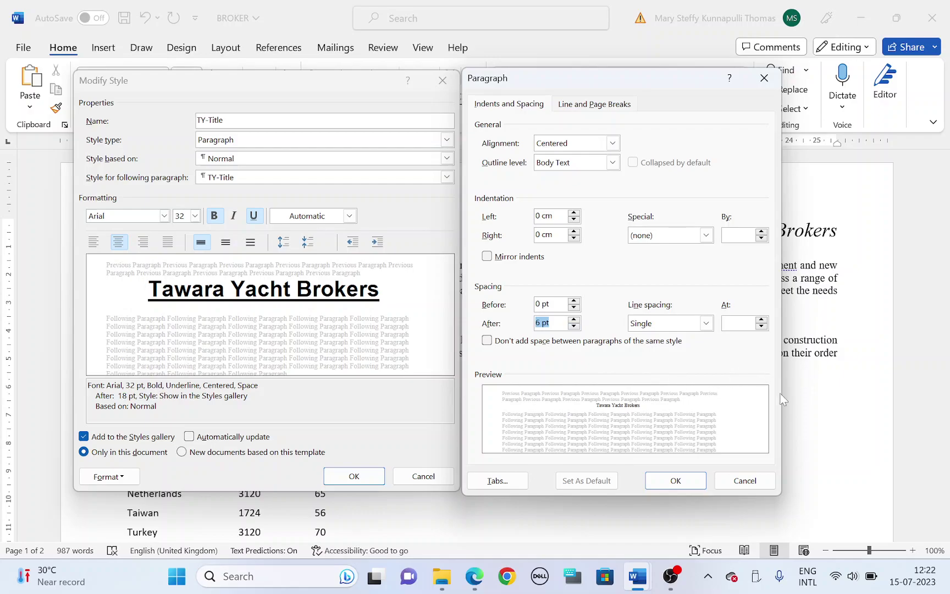
pyautogui.click(674, 479)
pyautogui.click(354, 476)
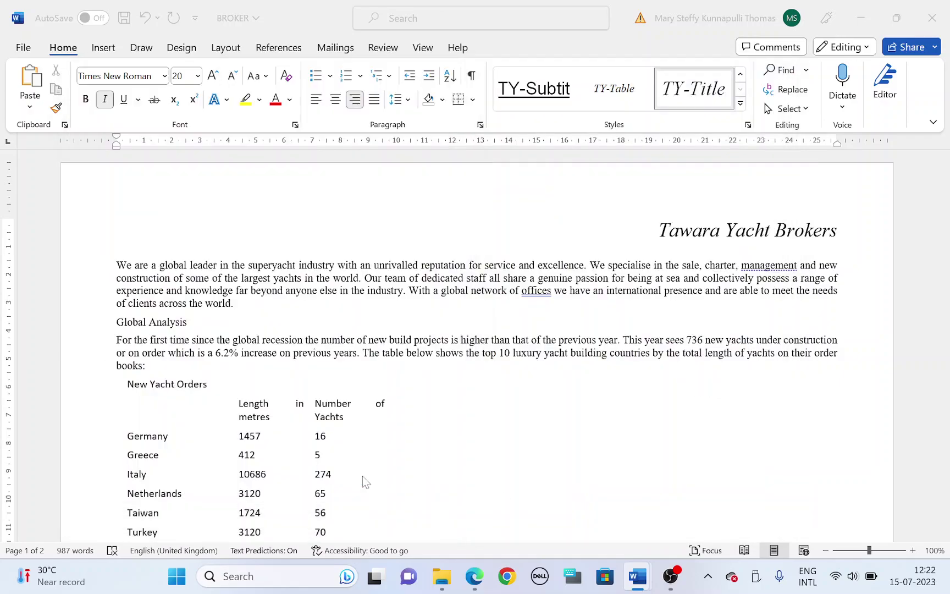
# Step: Highlight "Evidence Document" and "TY-Title" in question 5's screenshot instruction in the question paper
pyautogui.hotkey('alt', 'Tab')
pyautogui.scroll(-5, 389, 453)
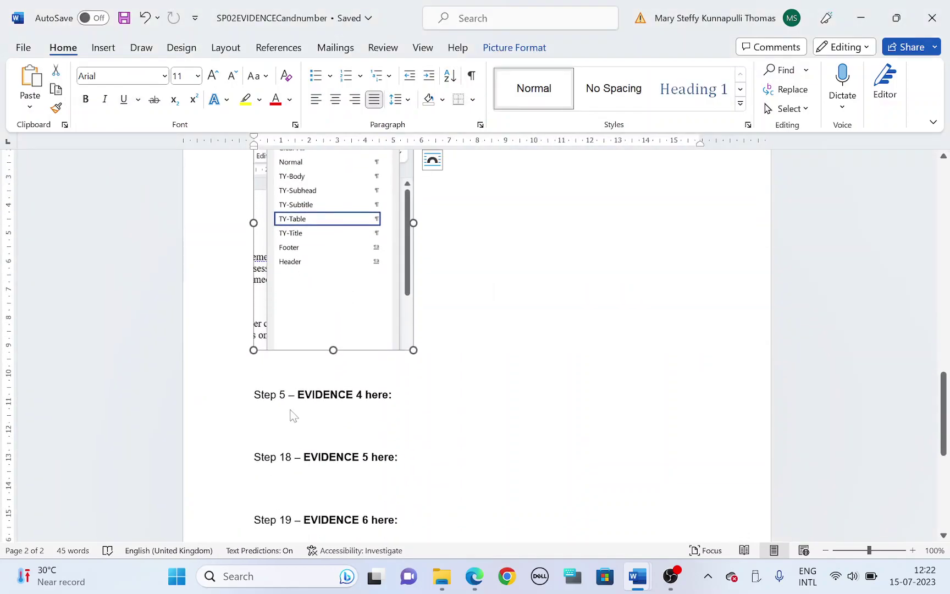
pyautogui.hotkey('alt', 'Tab')
pyautogui.hotkey('alt', 'Tab')
pyautogui.scroll(-2, 313, 364)
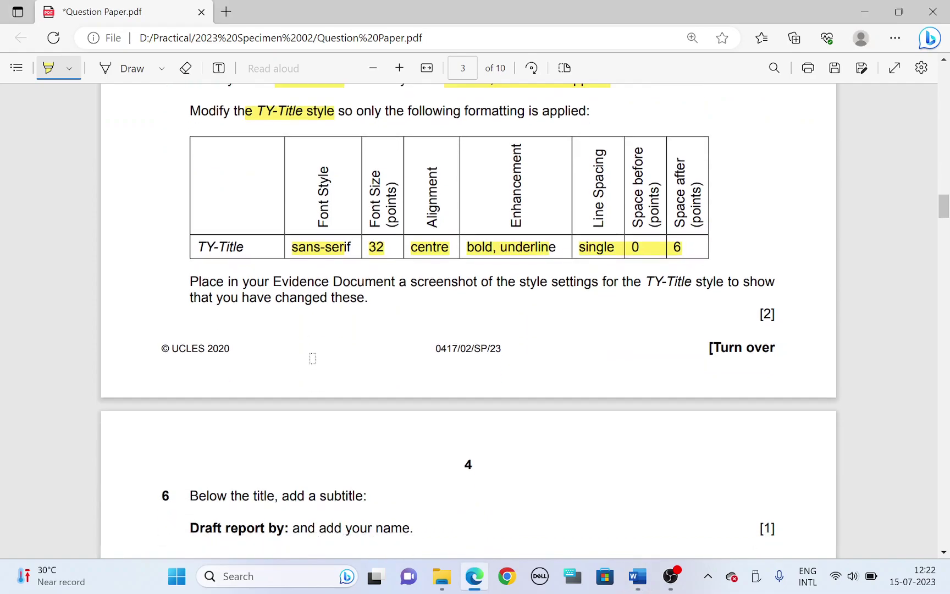
pyautogui.moveTo(280, 279); pyautogui.dragTo(393, 271)
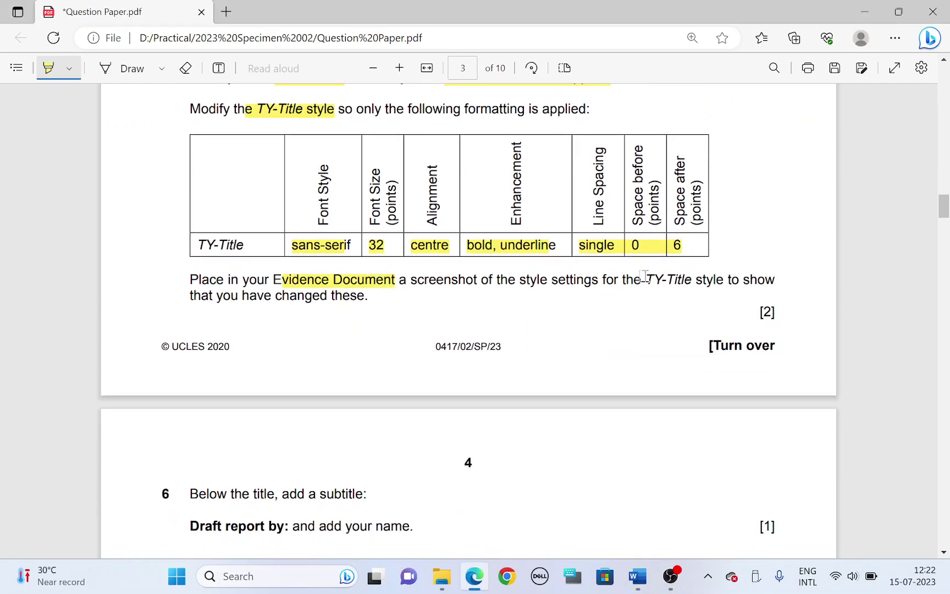
pyautogui.moveTo(649, 278); pyautogui.dragTo(684, 279)
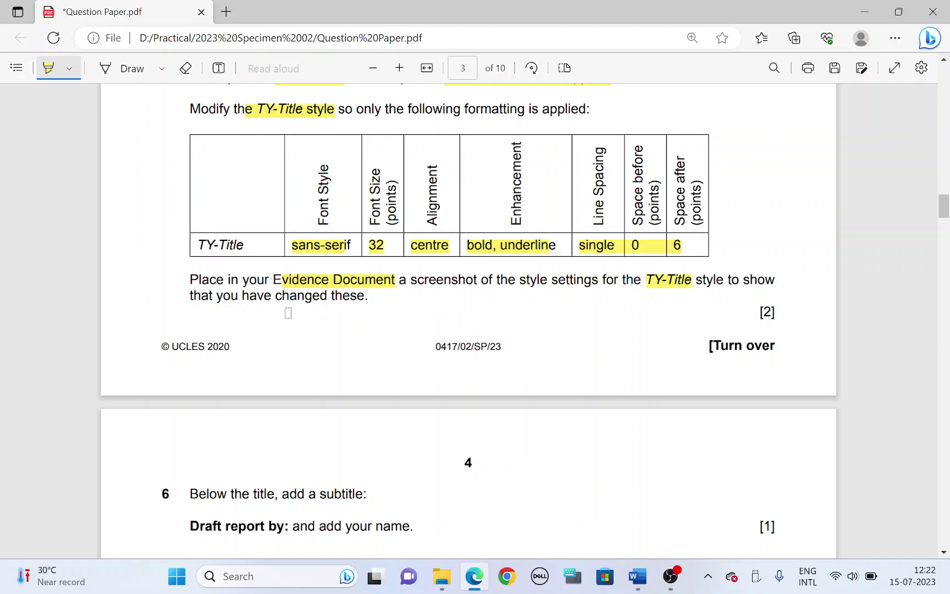
# Step: Switch to the evidence document and paste the style settings screenshot under "Step 5 – EVIDENCE 4 here:"
pyautogui.hotkey('alt', 'Tab')
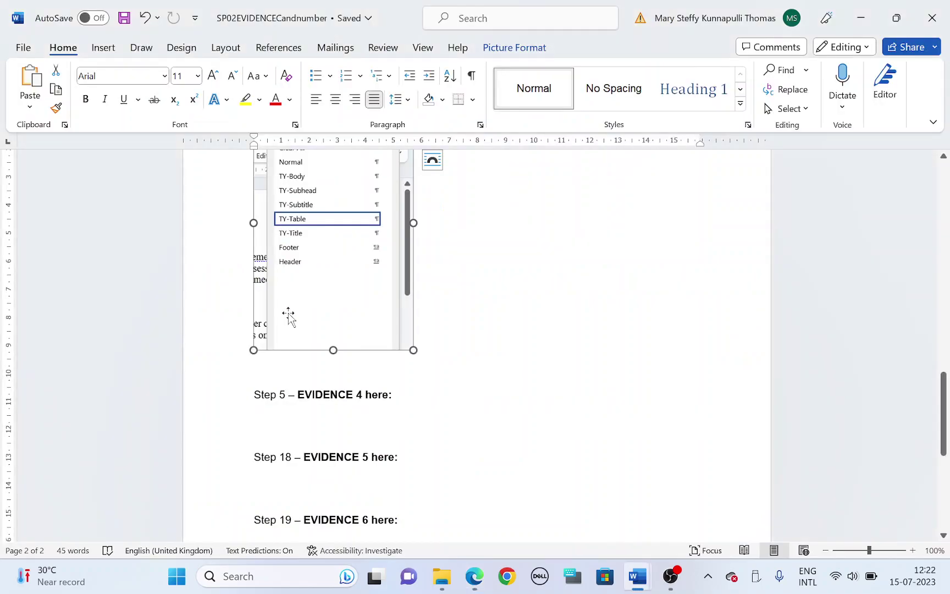
pyautogui.click(432, 159)
pyautogui.click(255, 407)
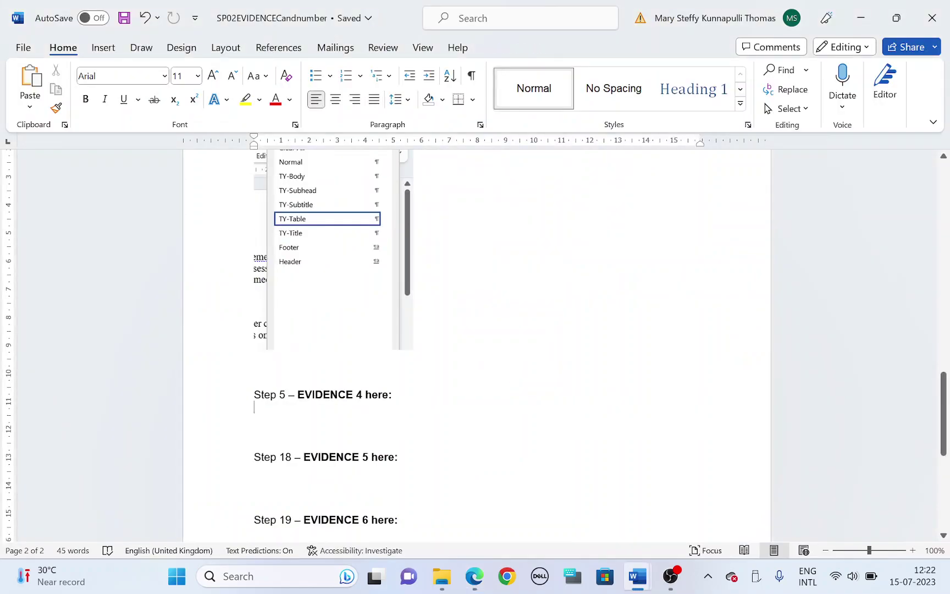
pyautogui.hotkey('ctrl', 'v')
# Step: Crop the Evidence 4 screenshot to the Modify Style and Paragraph dialogs, and enlarge the cropped picture
pyautogui.rightClick(352, 352)
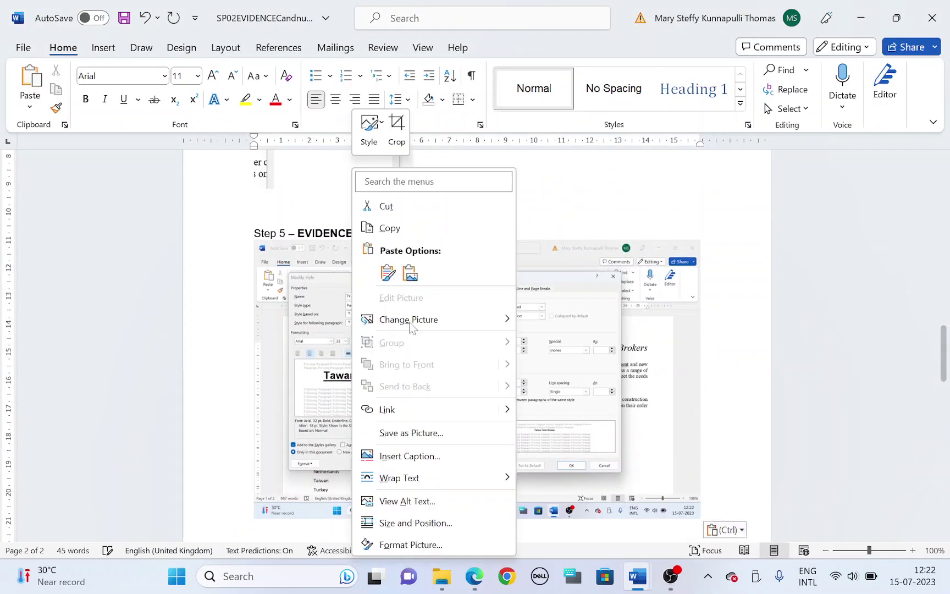
pyautogui.press('Escape')
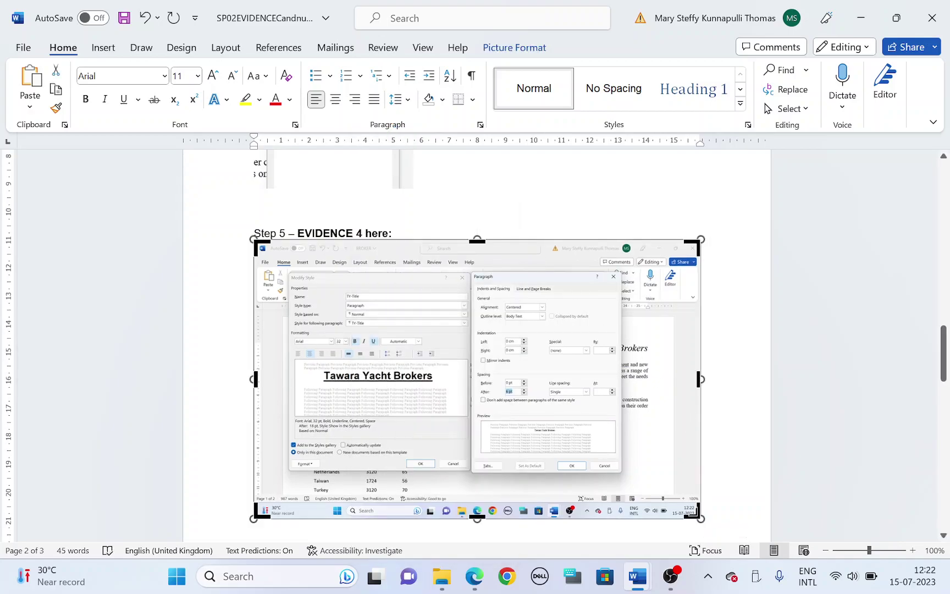
pyautogui.moveTo(691, 510); pyautogui.dragTo(625, 472)
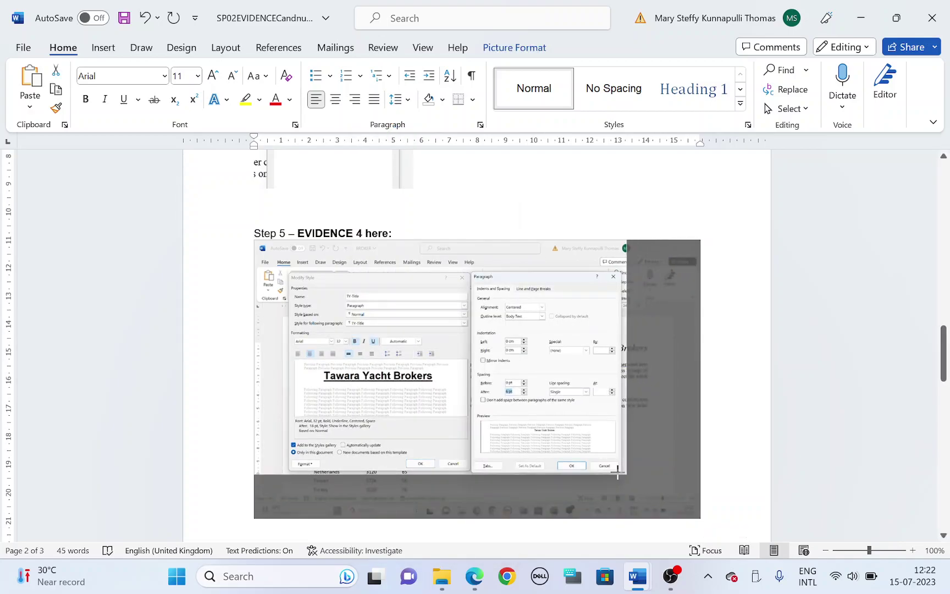
pyautogui.moveTo(256, 242); pyautogui.dragTo(285, 264)
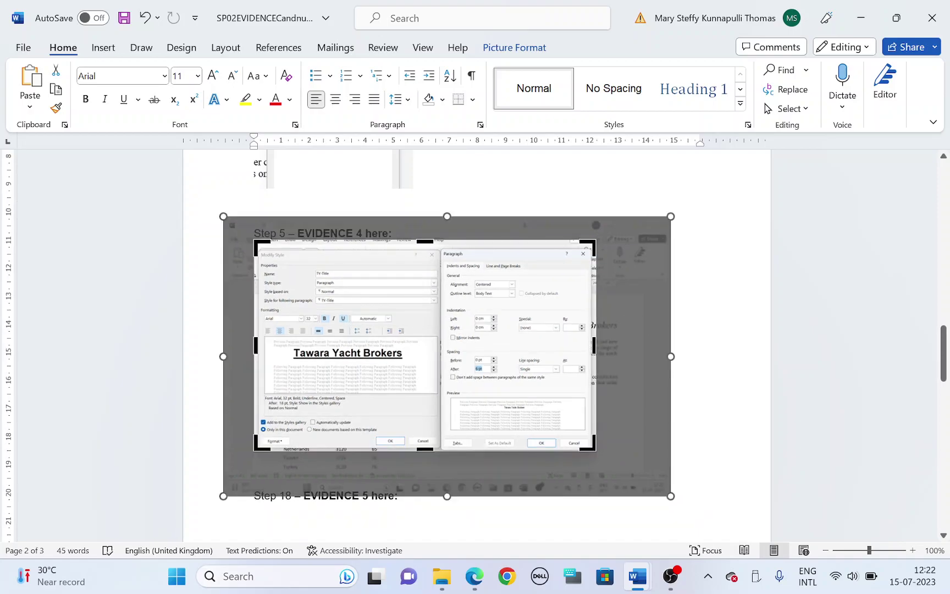
pyautogui.click(709, 311)
pyautogui.click(518, 340)
pyautogui.moveTo(592, 450); pyautogui.dragTo(671, 497)
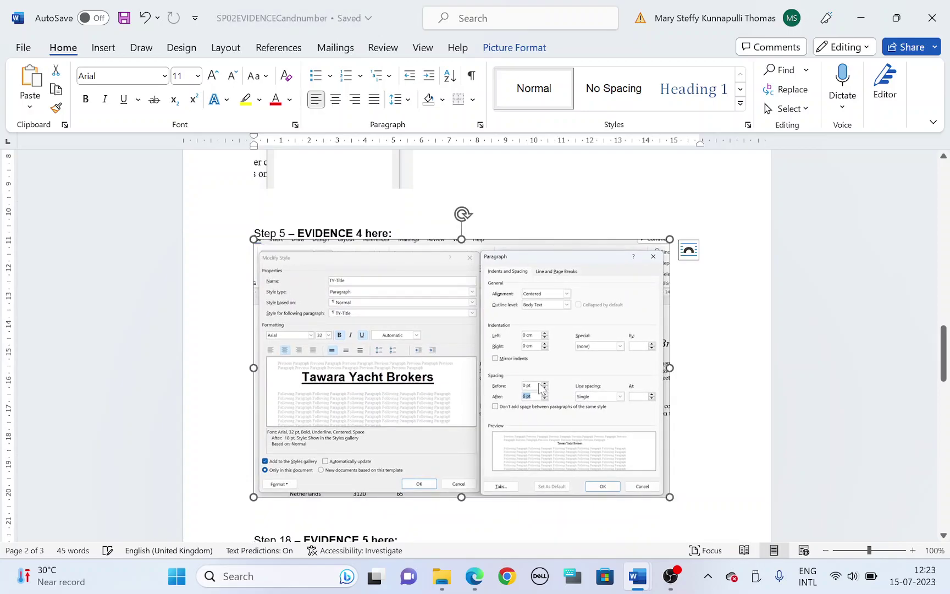
# Step: Highlight "Below the title, add a subtitle" in question 6, and add a new line below BROKER's title
pyautogui.hotkey('alt', 'Tab')
pyautogui.scroll(-5, 399, 341)
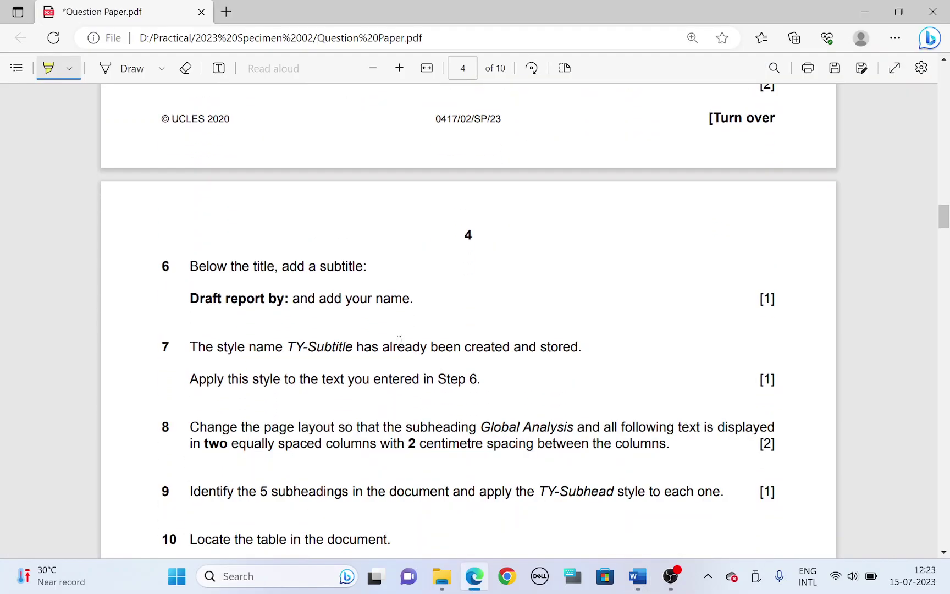
pyautogui.hotkey('alt', 'Tab')
pyautogui.hotkey('alt', 'Tab')
pyautogui.moveTo(190, 266)
pyautogui.mouseDown()
pyautogui.moveTo(356, 266)
pyautogui.moveTo(373, 274)
pyautogui.mouseUp()
pyautogui.hotkey('alt', 'Tab')
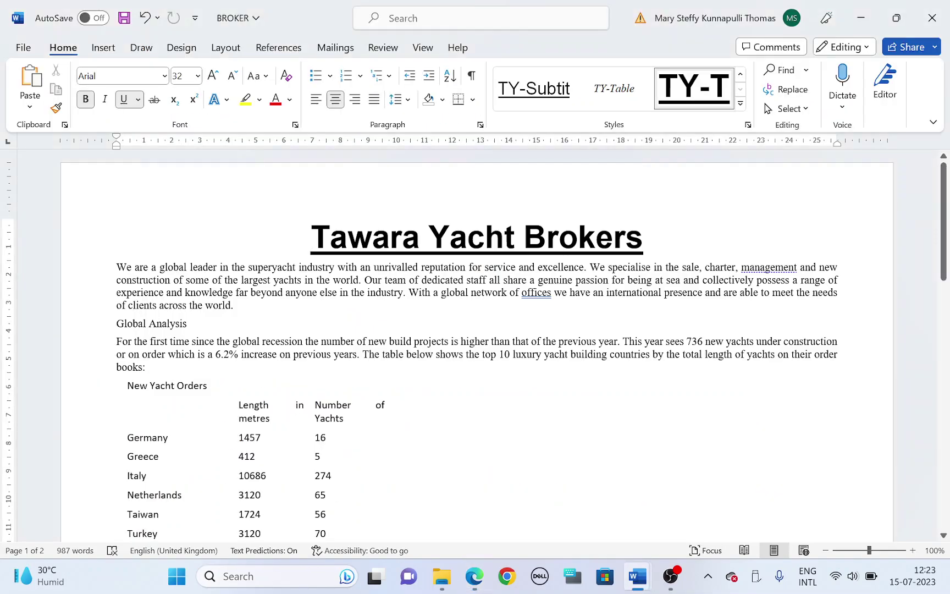
pyautogui.press('Return')
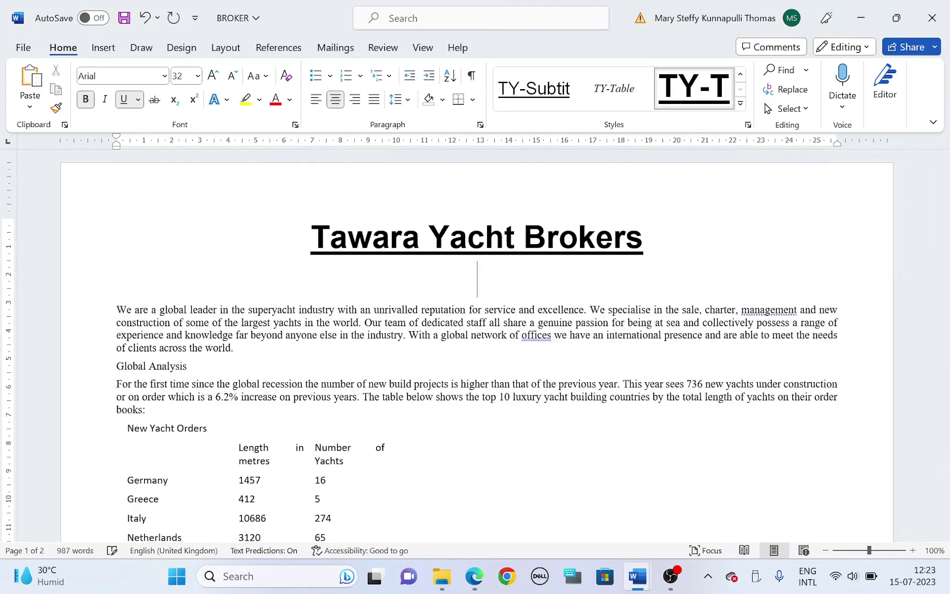
# Step: Highlight the subtitle wording "Draft report by" in question 6 of the question paper
pyautogui.hotkey('alt', 'Tab')
pyautogui.scroll(-3, 204, 314)
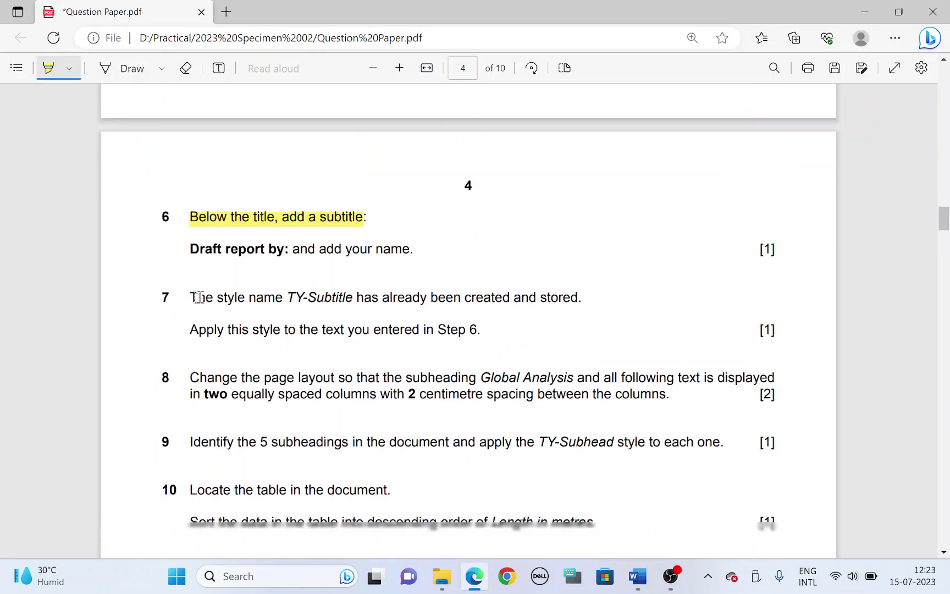
pyautogui.moveTo(195, 224); pyautogui.dragTo(276, 225)
pyautogui.click(361, 262)
# Step: Enter the subtitle "Draft report by: Name" on the new line below BROKER's title, checking the wording against the question paper
pyautogui.hotkey('alt', 'Tab')
pyautogui.write('D')
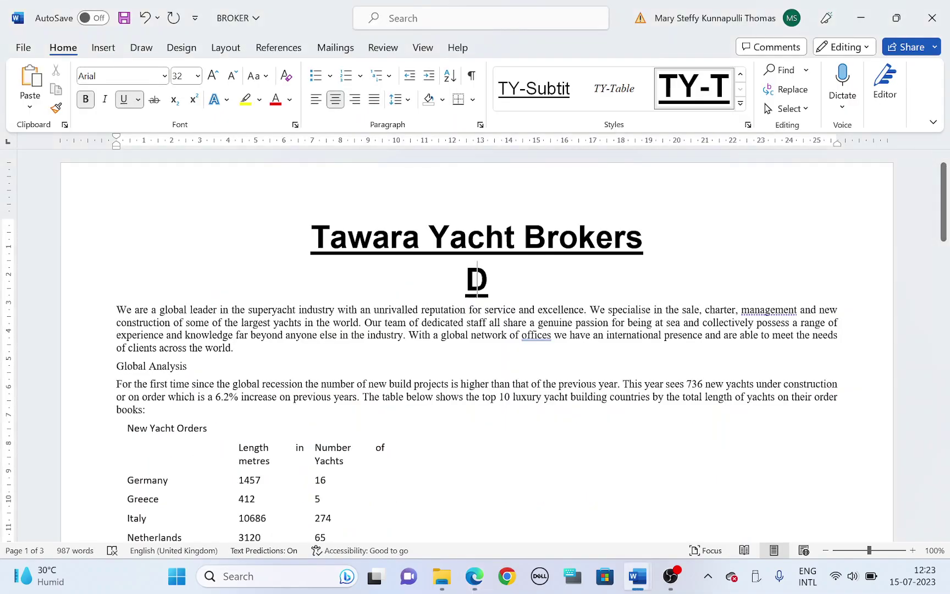
pyautogui.write('raft report by')
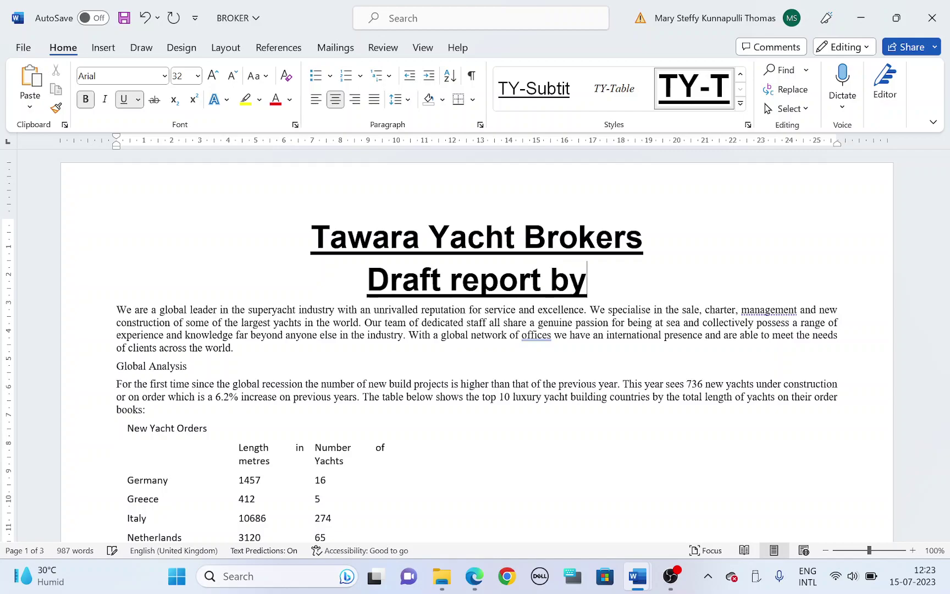
pyautogui.hotkey('alt', 'Tab')
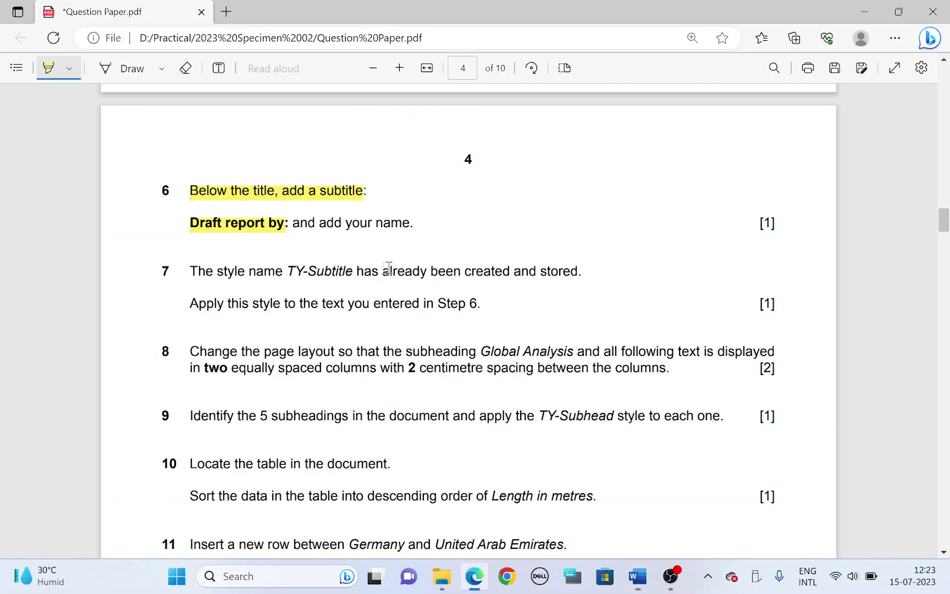
pyautogui.hotkey('alt', 'Tab')
pyautogui.write(':')
pyautogui.hotkey('alt', 'Tab')
pyautogui.hotkey('alt', 'Tab')
pyautogui.write('Name')
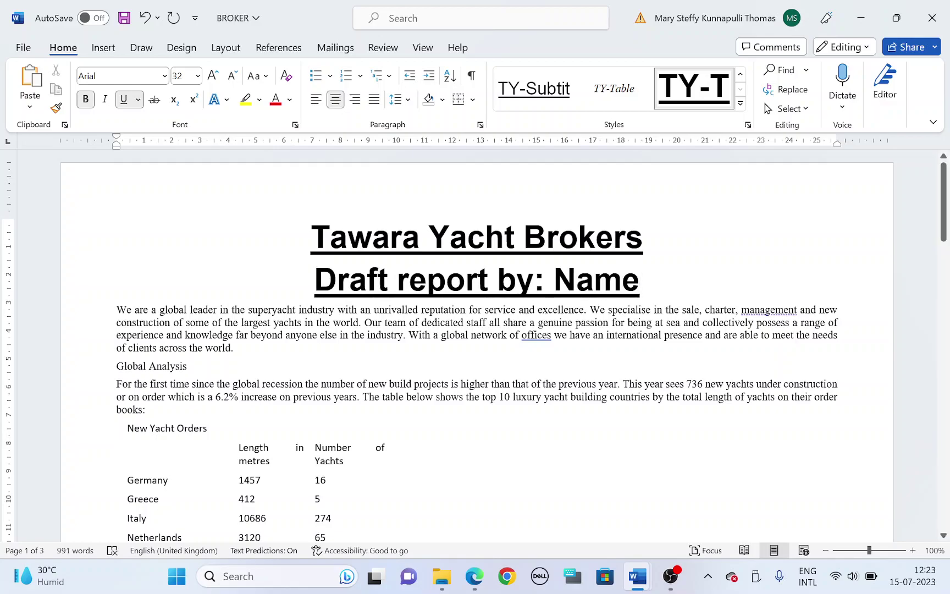
# Step: Highlight "TY-Subtitle", "Apply this style" and "Step 6" in question 7 of the question paper
pyautogui.hotkey('alt', 'Tab')
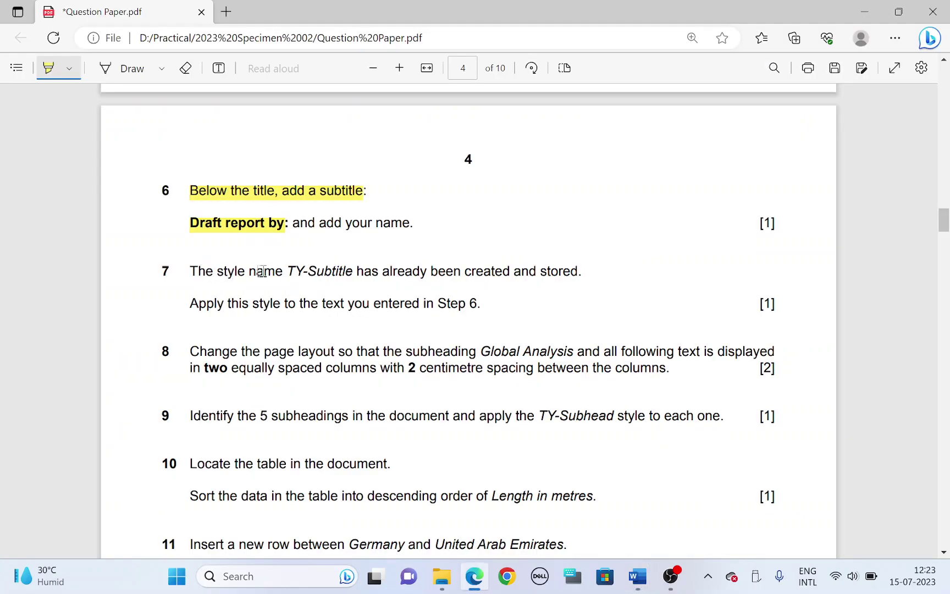
pyautogui.moveTo(292, 271); pyautogui.dragTo(353, 271)
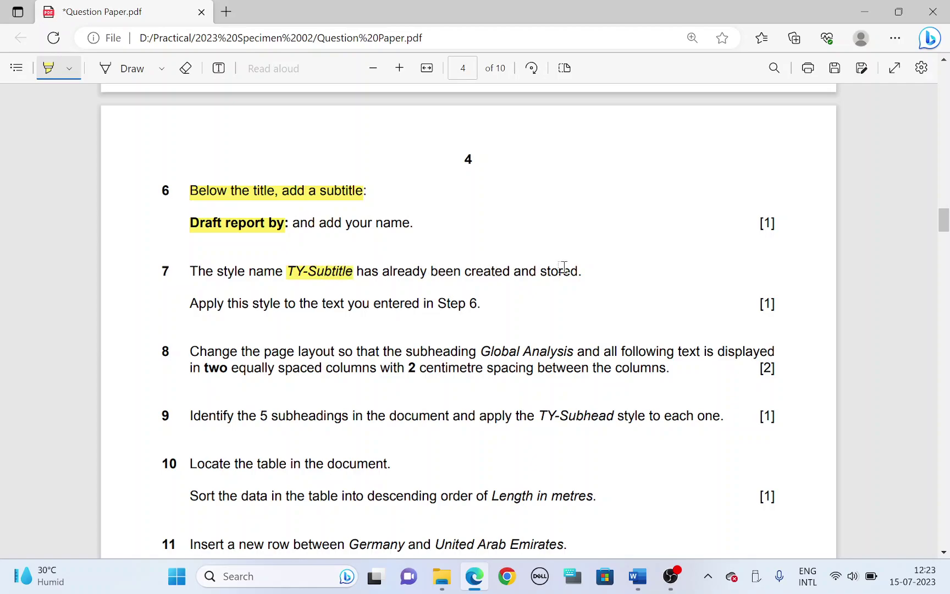
pyautogui.moveTo(191, 303); pyautogui.dragTo(289, 301)
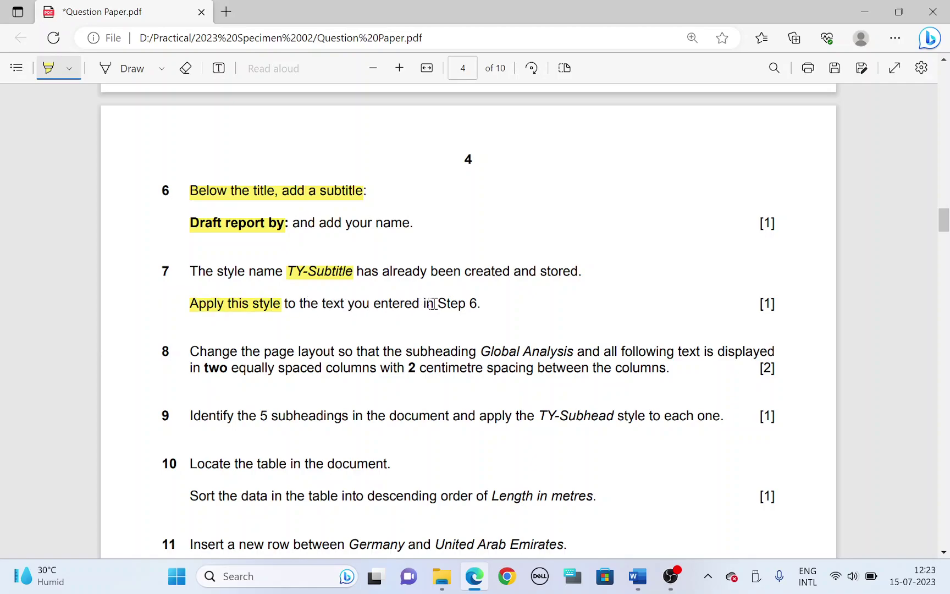
pyautogui.moveTo(438, 303); pyautogui.dragTo(479, 303)
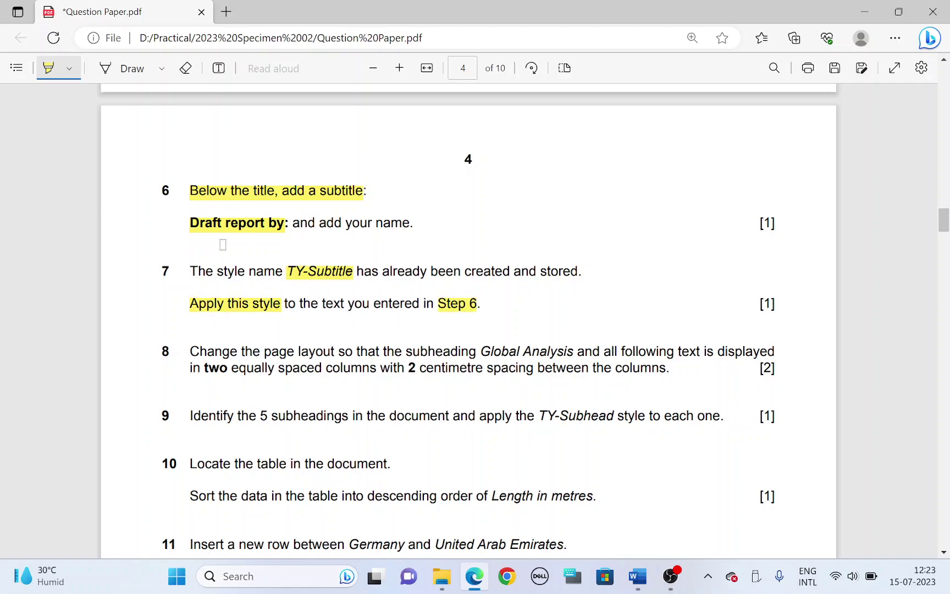
# Step: Apply the TY-Subtitle style to the "Draft report by: Name" line in BROKER
pyautogui.hotkey('alt', 'Tab')
pyautogui.moveTo(315, 279); pyautogui.dragTo(641, 280)
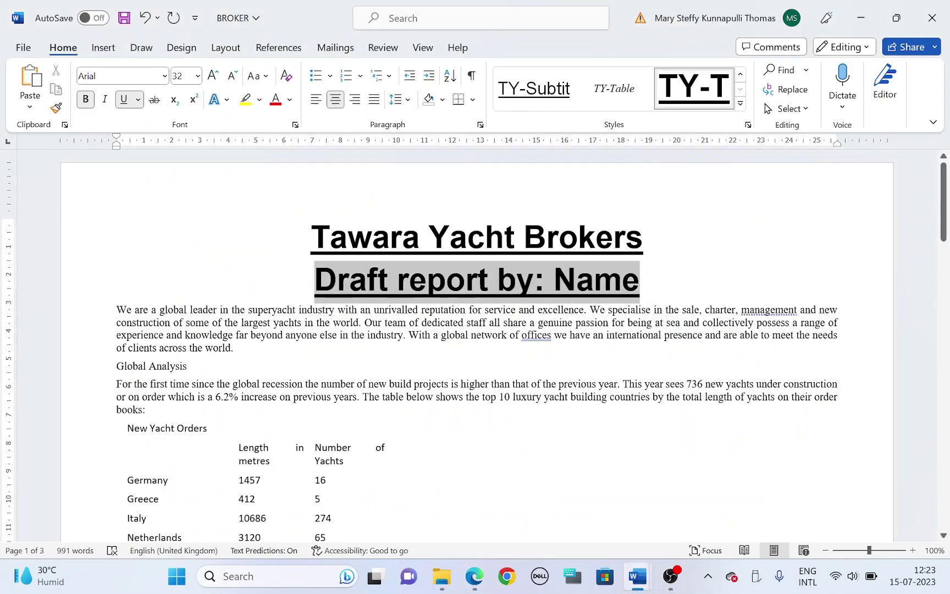
pyautogui.click(549, 104)
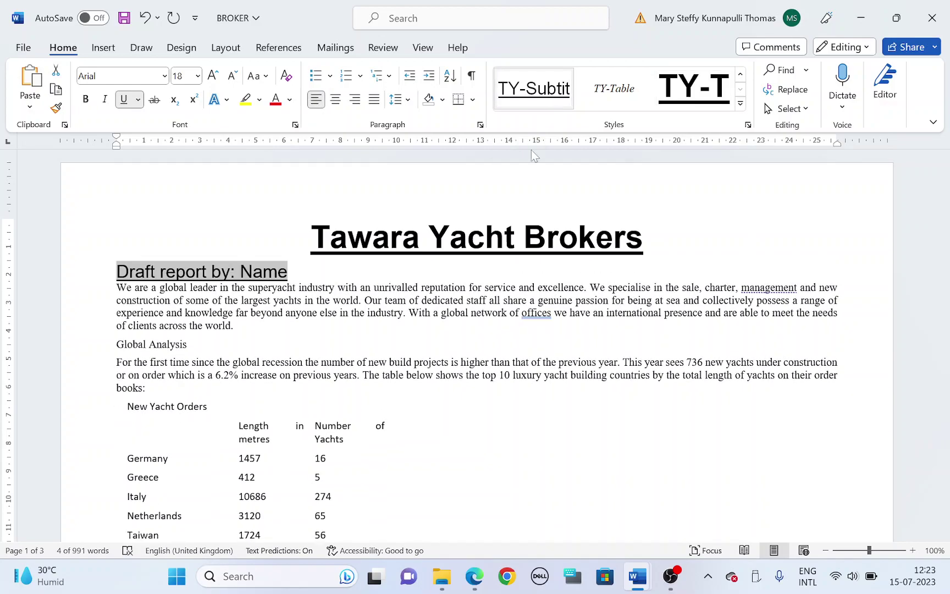
# Step: Highlight "Global Analysis and all following text", "two equally spaced columns" and "2 centimetre spacing" in question 8
pyautogui.hotkey('alt', 'Tab')
pyautogui.scroll(-2, 287, 366)
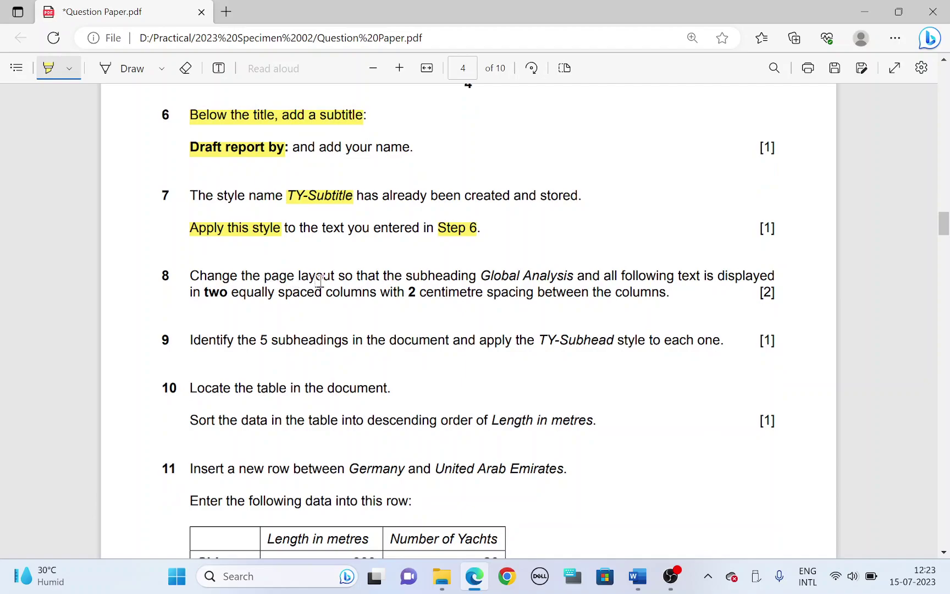
pyautogui.moveTo(498, 276); pyautogui.dragTo(701, 269)
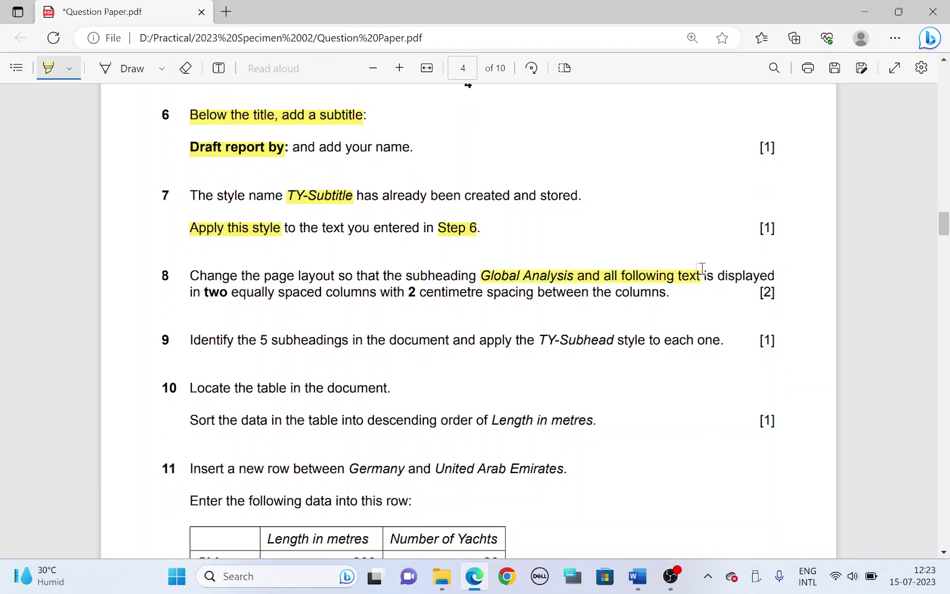
pyautogui.moveTo(204, 293); pyautogui.dragTo(523, 291)
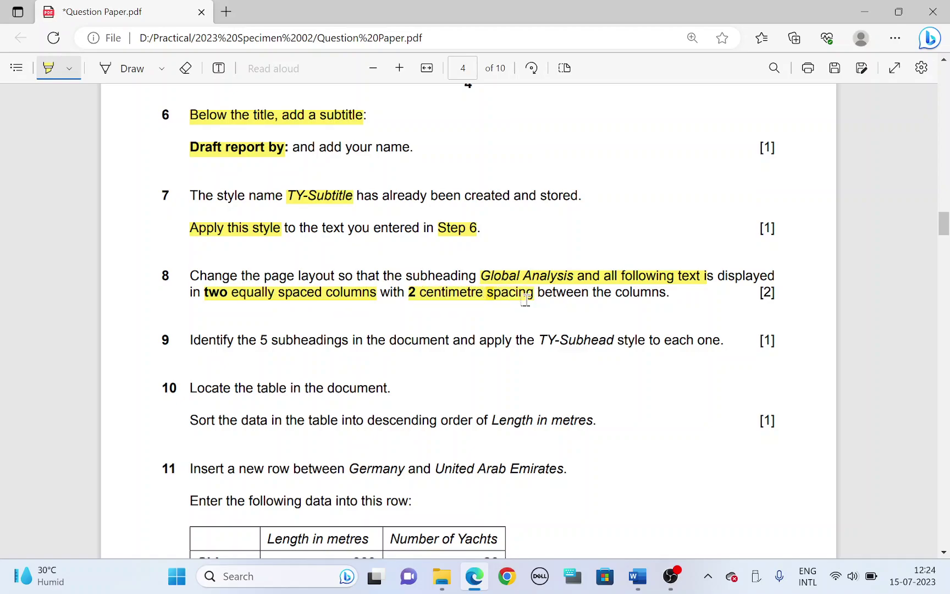
# Step: Select BROKER's text from the Global Analysis subheading to the end and choose two equal-width columns for it
pyautogui.hotkey('alt', 'Tab')
pyautogui.scroll(-2, 116, 301)
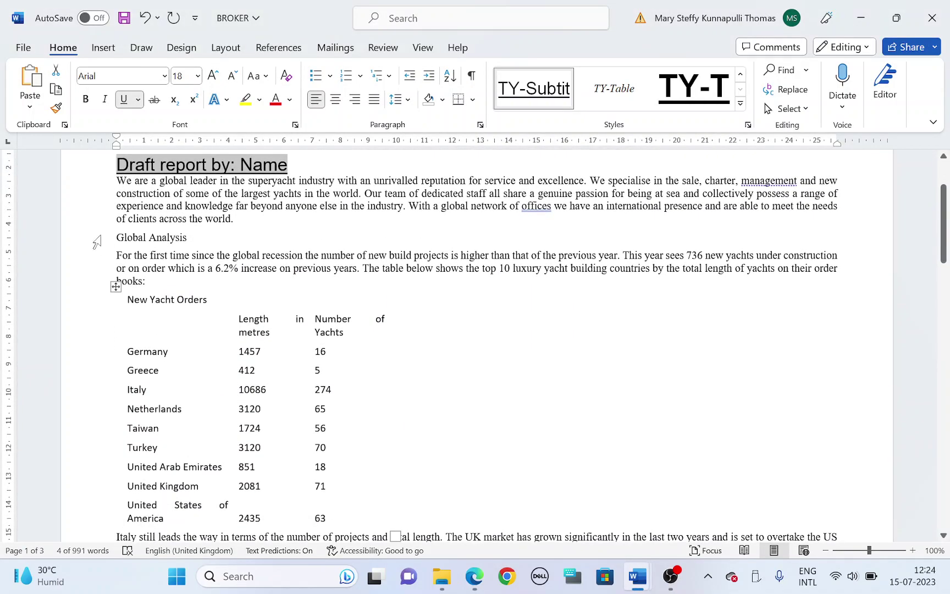
pyautogui.moveTo(117, 238); pyautogui.dragTo(413, 452)
pyautogui.scroll(6, 413, 452)
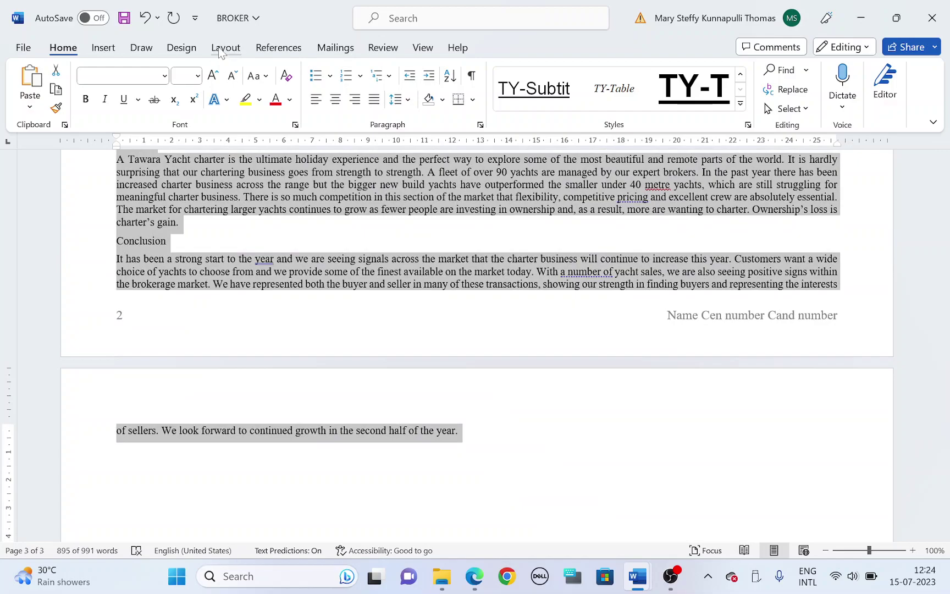
pyautogui.click(223, 48)
pyautogui.click(153, 103)
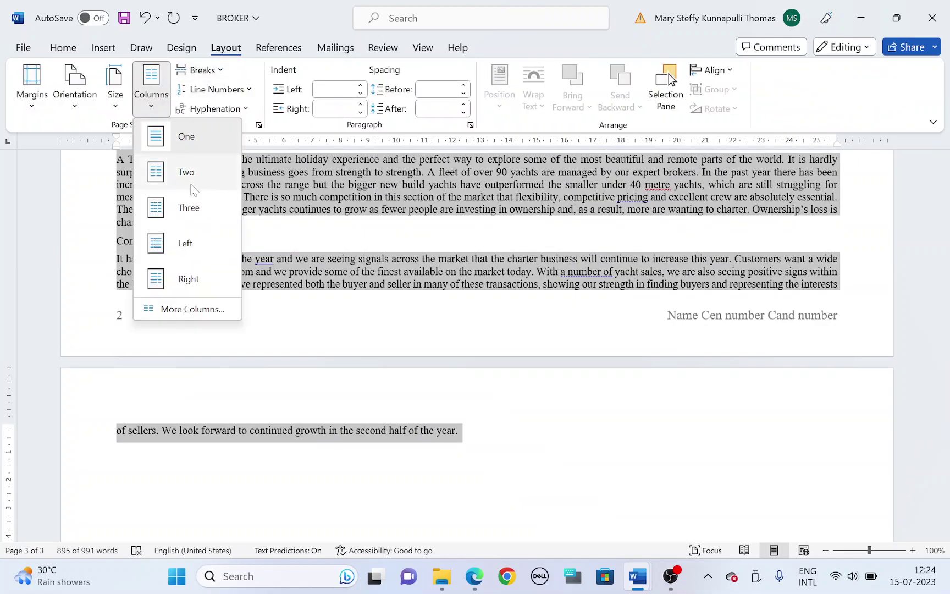
pyautogui.click(198, 311)
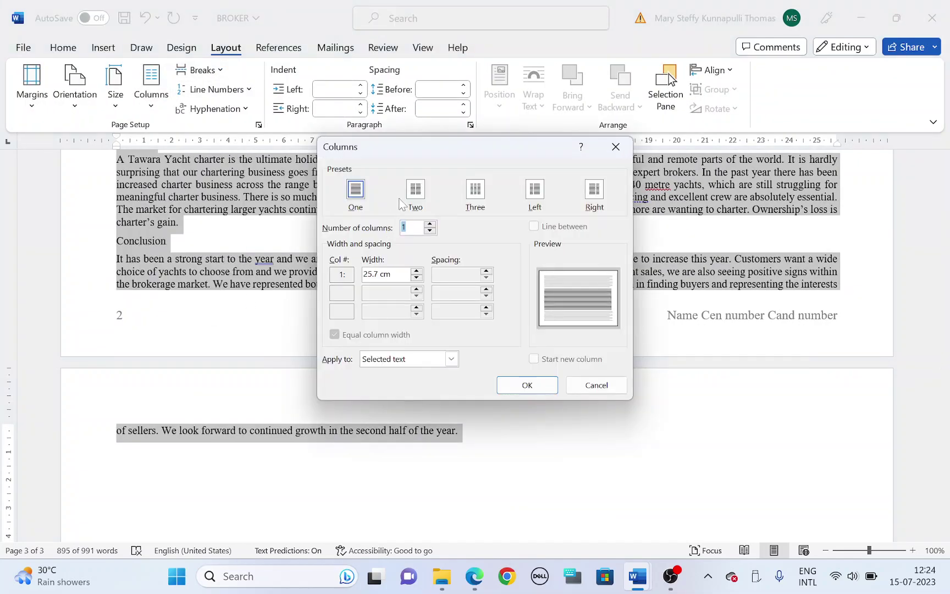
pyautogui.click(415, 192)
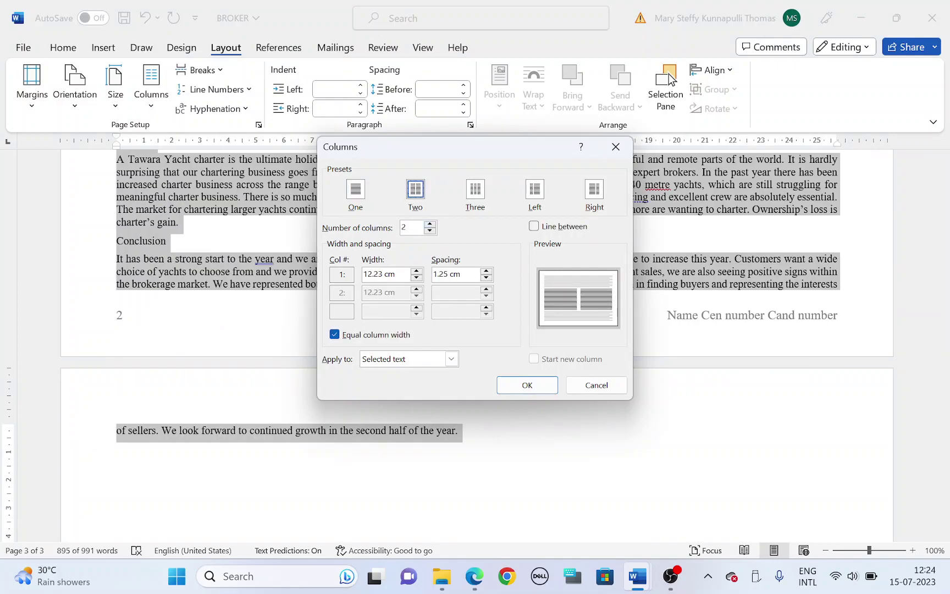
# Step: Set the spacing between the two columns to 2 cm and apply the layout to the selected text
pyautogui.hotkey('alt', 'Tab')
pyautogui.hotkey('alt', 'Tab')
pyautogui.moveTo(458, 274); pyautogui.dragTo(432, 274)
pyautogui.write('2')
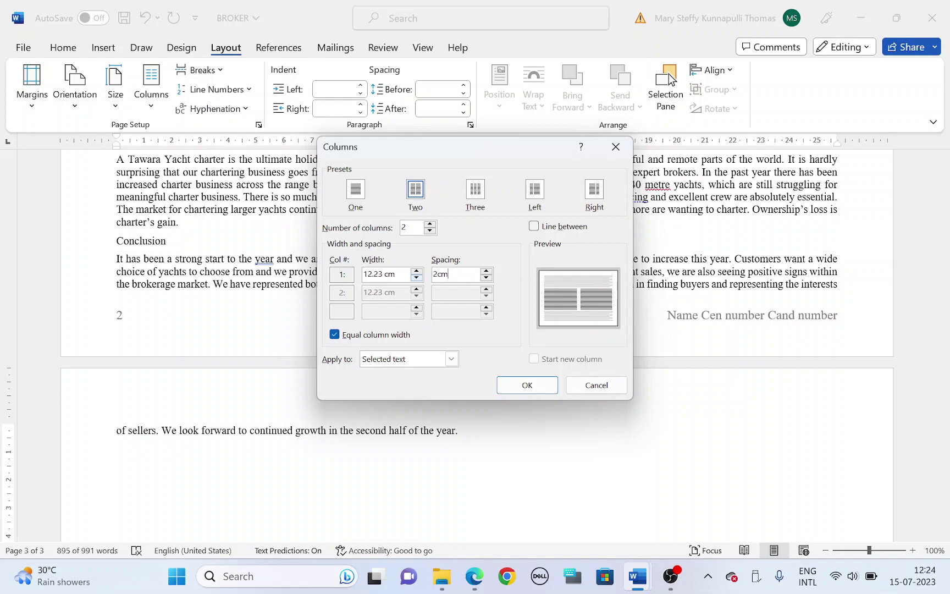
pyautogui.write('cm')
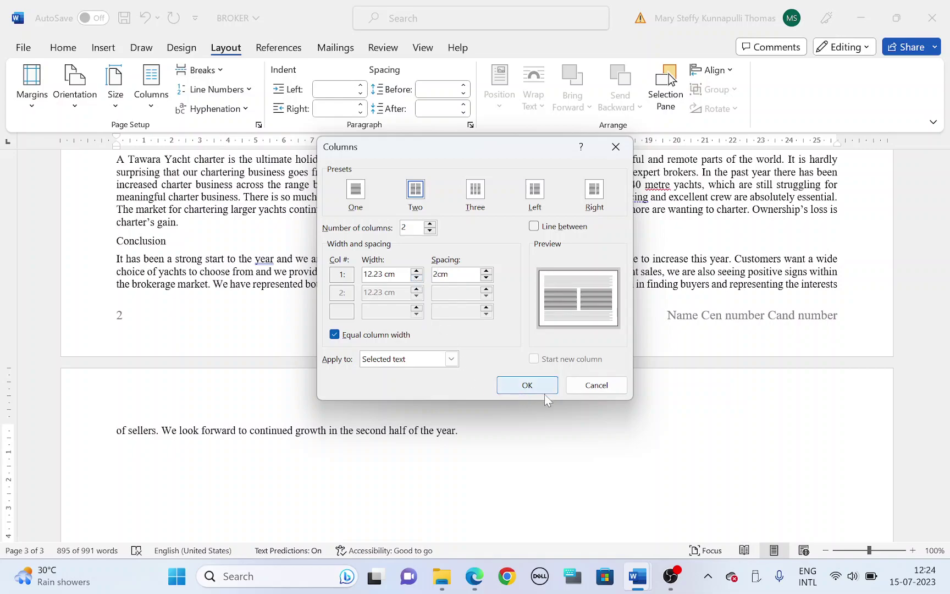
pyautogui.click(542, 390)
pyautogui.scroll(20, 533, 385)
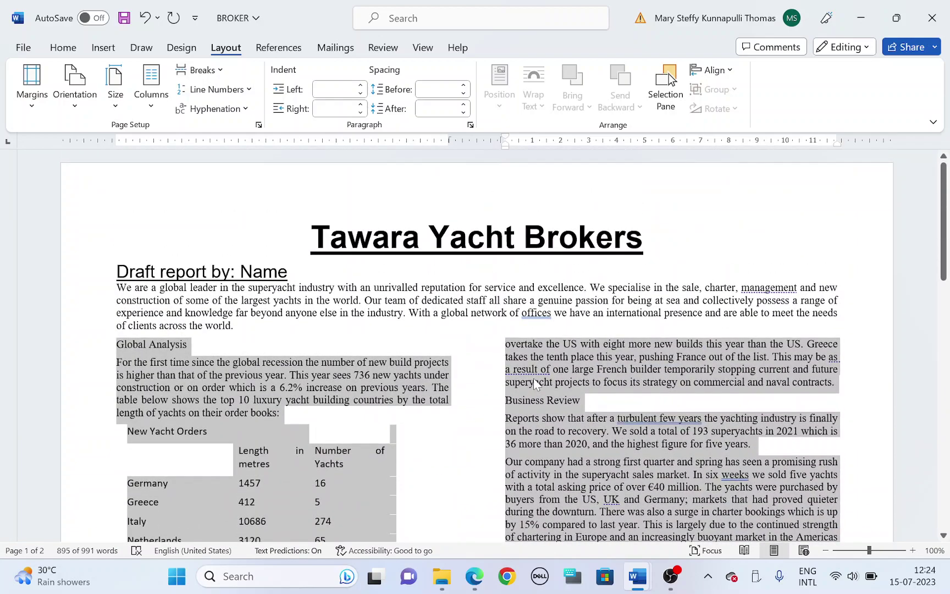
# Step: Highlight "5 subheadings" and "TY-Subhead" in question 9 of the question paper
pyautogui.hotkey('alt', 'Tab')
pyautogui.moveTo(258, 339); pyautogui.dragTo(343, 336)
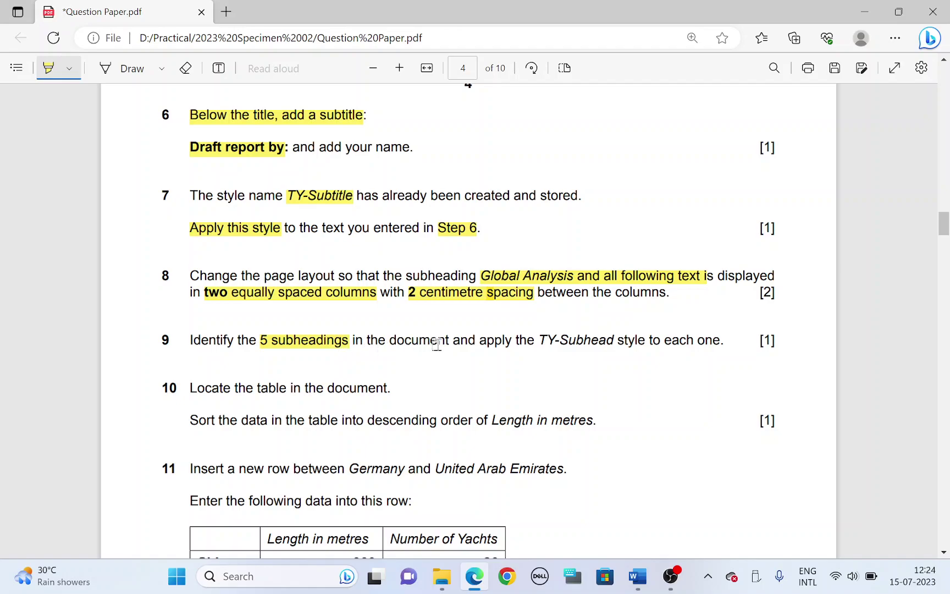
pyautogui.moveTo(536, 340); pyautogui.dragTo(610, 341)
# Step: Apply the TY-Subhead style to BROKER's five subheadings: Global Analysis, Business Review, Sales, Charters and Conclusion
pyautogui.hotkey('alt', 'Tab')
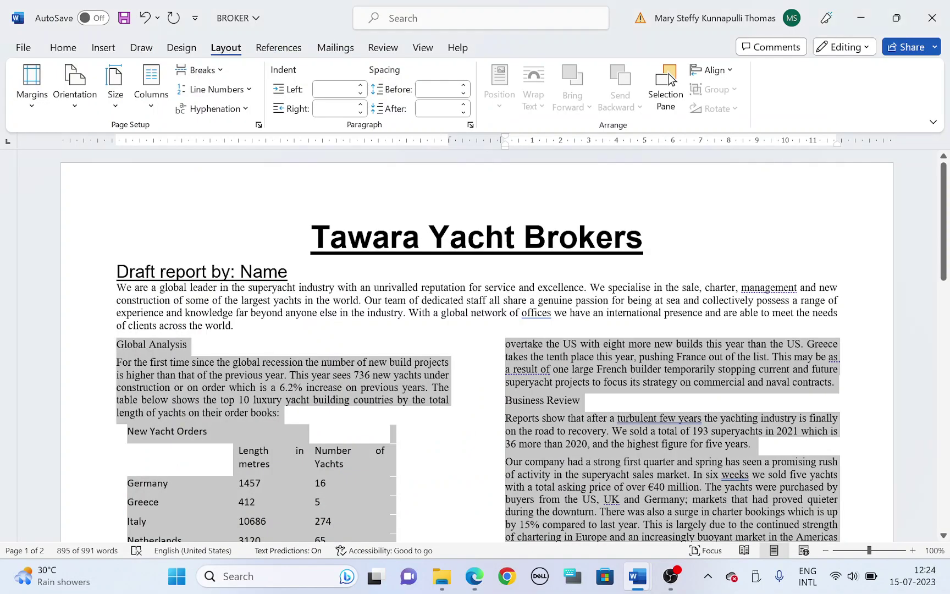
pyautogui.press('Left')
pyautogui.press('Home')
pyautogui.hotkey('shift', 'Right')
pyautogui.hotkey('shift', 'Right')
pyautogui.hotkey('shift', 'Right')
pyautogui.hotkey('shift', 'Right')
pyautogui.hotkey('shift', 'Right')
pyautogui.hotkey('shift', 'Right')
pyautogui.hotkey('shift', 'Right')
pyautogui.hotkey('shift', 'Right')
pyautogui.hotkey('shift', 'Right')
pyautogui.hotkey('shift', 'Right')
pyautogui.hotkey('shift', 'Right')
pyautogui.hotkey('shift', 'Right')
pyautogui.hotkey('shift', 'Right')
pyautogui.hotkey('shift', 'Right')
pyautogui.hotkey('shift', 'Right')
pyautogui.scroll(-3, 668, 74)
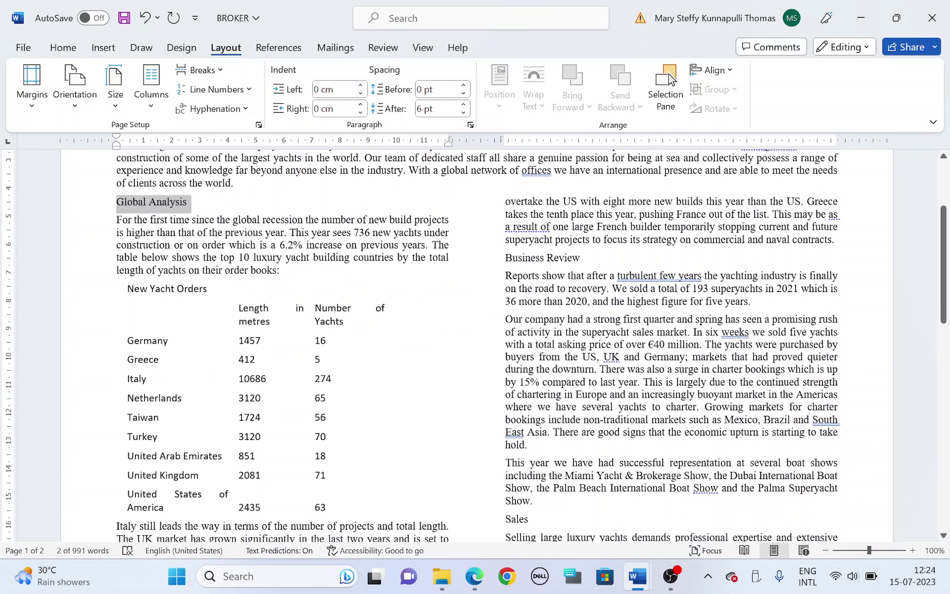
pyautogui.moveTo(505, 257); pyautogui.dragTo(585, 257)
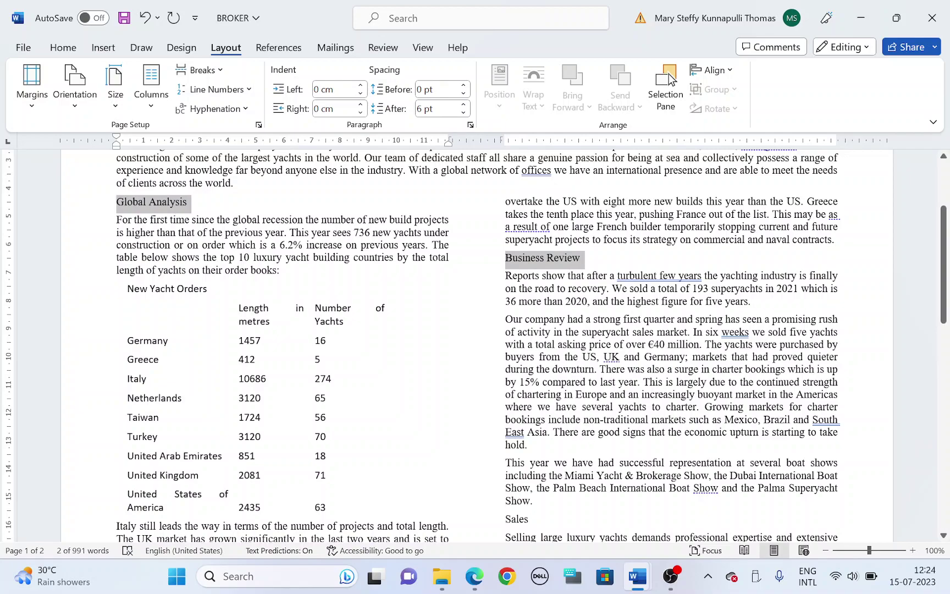
pyautogui.scroll(-3, 669, 74)
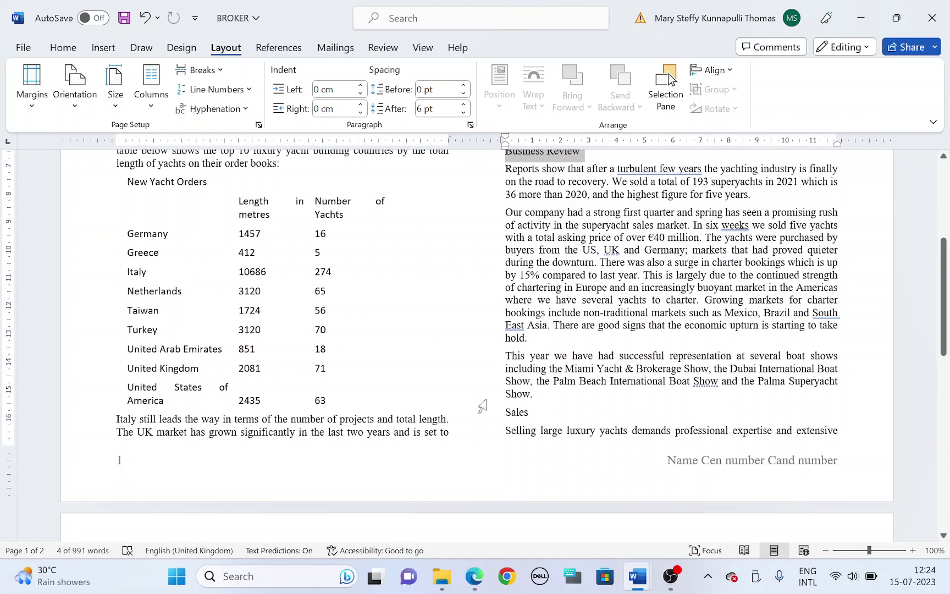
pyautogui.moveTo(505, 412); pyautogui.dragTo(529, 411)
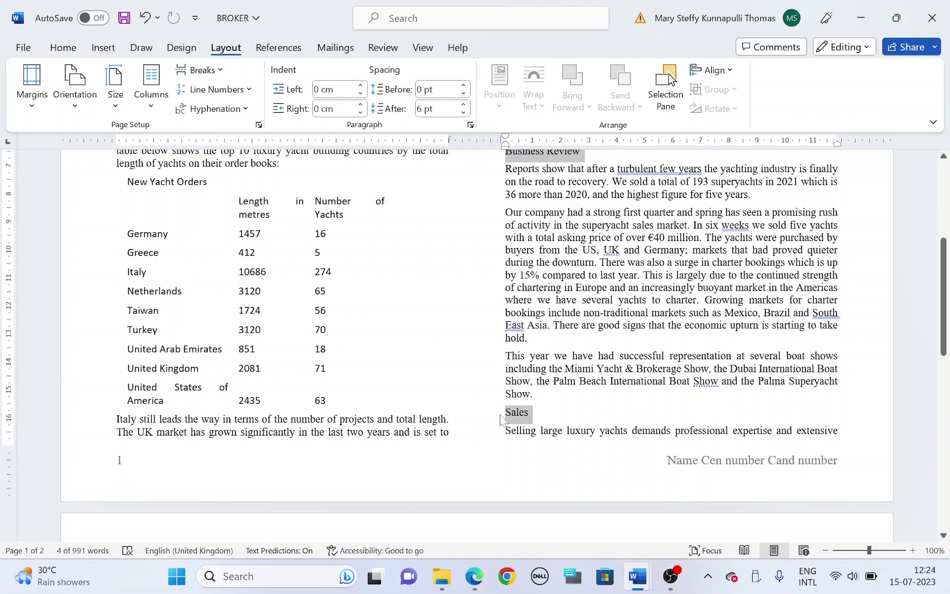
pyautogui.scroll(-7, 529, 411)
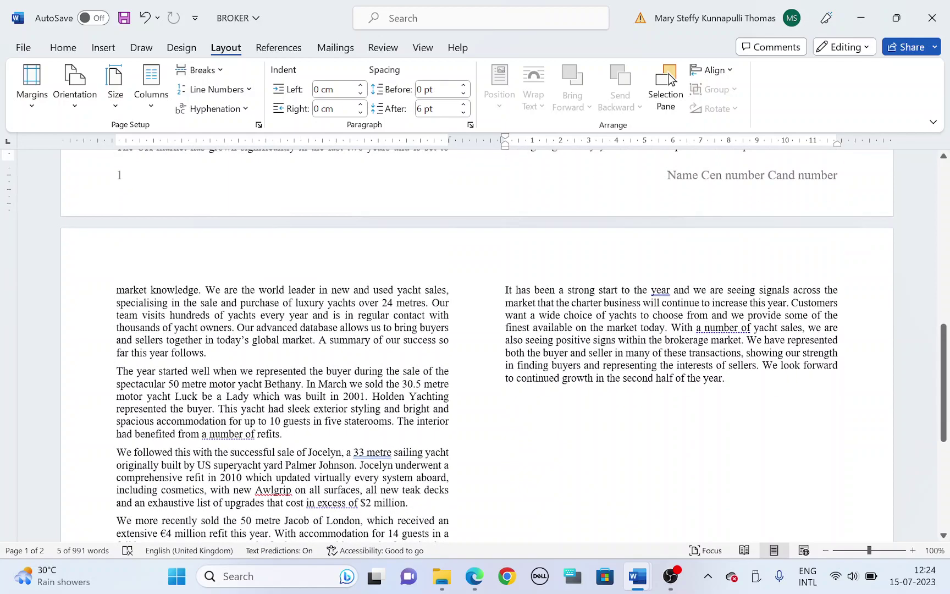
pyautogui.scroll(-4, 668, 74)
pyautogui.scroll(-1, 668, 74)
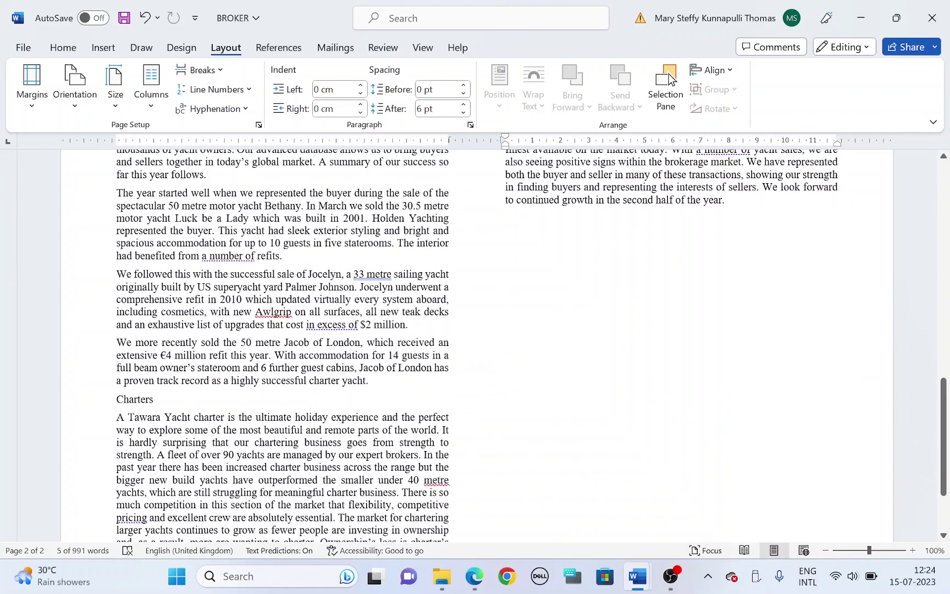
pyautogui.moveTo(116, 399); pyautogui.dragTo(159, 400)
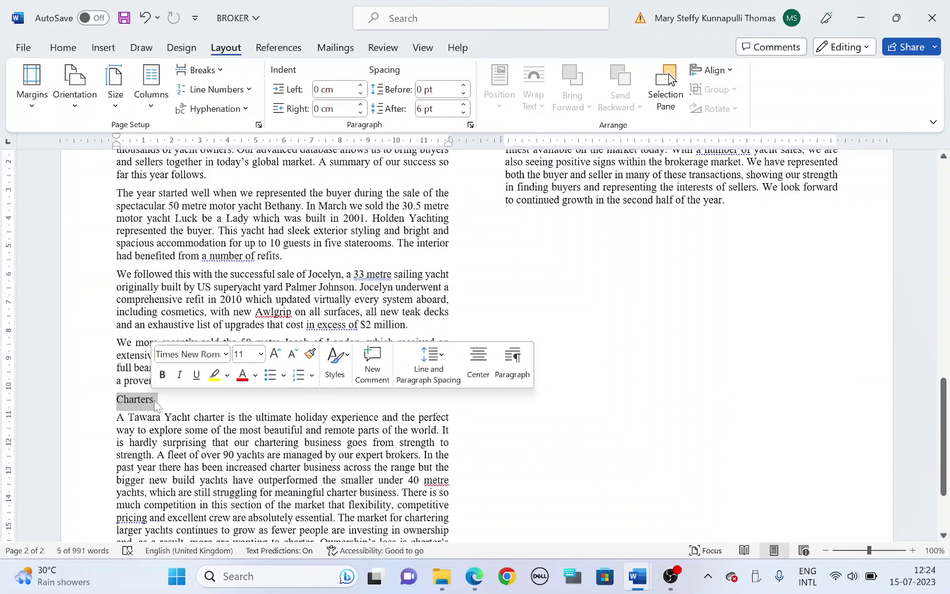
pyautogui.scroll(-3, 159, 400)
pyautogui.moveTo(116, 464); pyautogui.dragTo(171, 465)
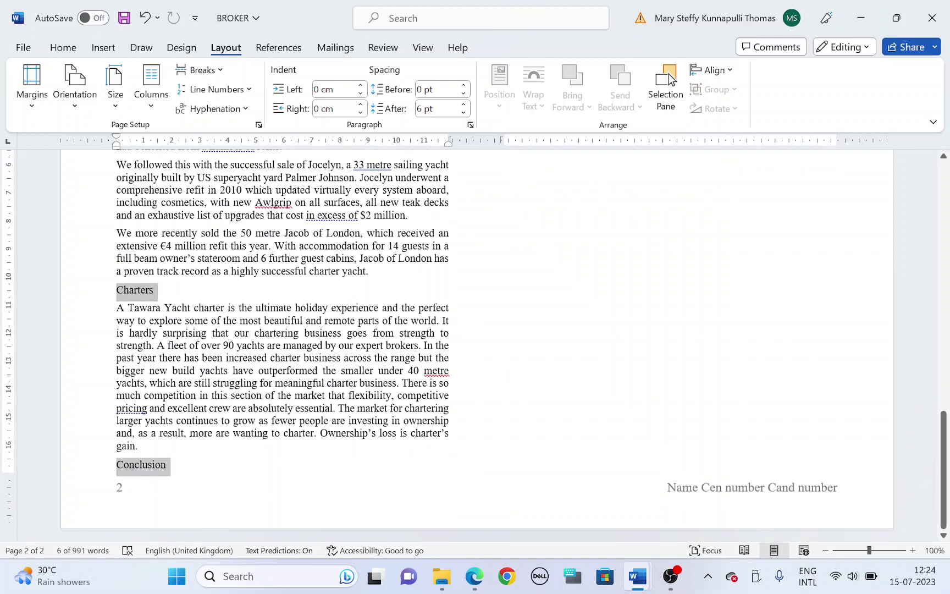
pyautogui.click(77, 47)
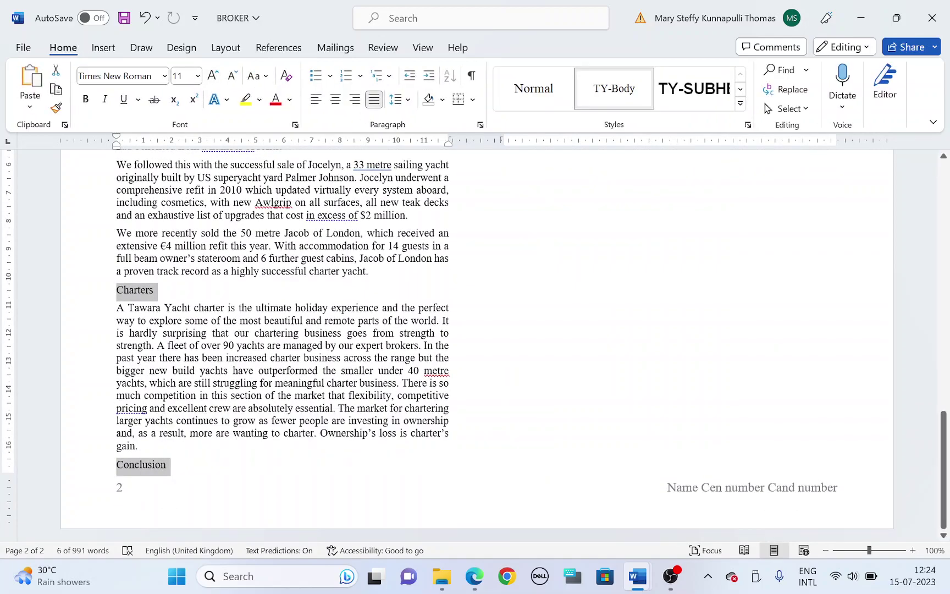
pyautogui.click(701, 91)
pyautogui.click(701, 91)
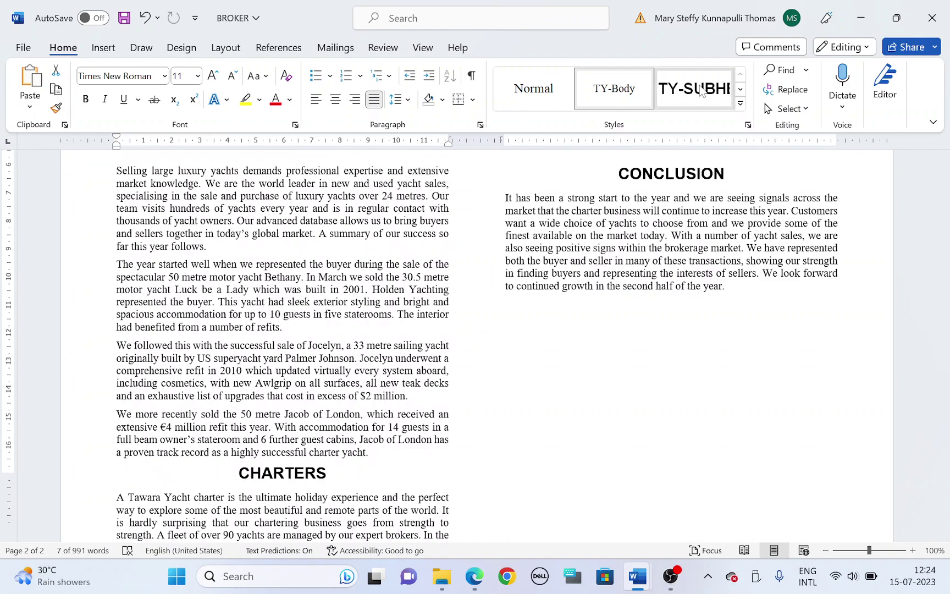
pyautogui.scroll(3, 663, 249)
pyautogui.scroll(15, 663, 249)
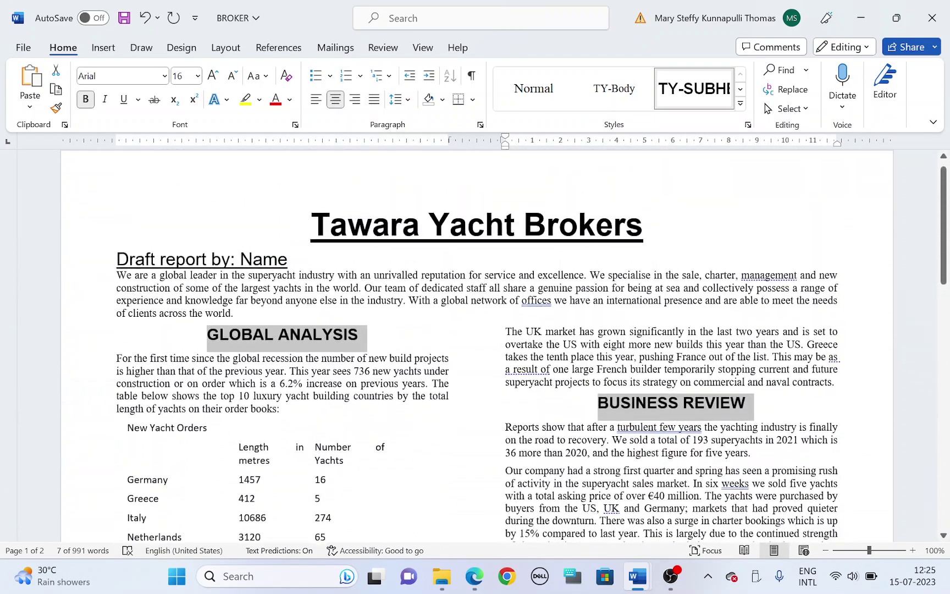
# Step: Highlight "in the document" in the first line of question 10 of the question paper
pyautogui.hotkey('alt', 'Tab')
pyautogui.scroll(-3, 539, 252)
pyautogui.moveTo(293, 237); pyautogui.dragTo(369, 238)
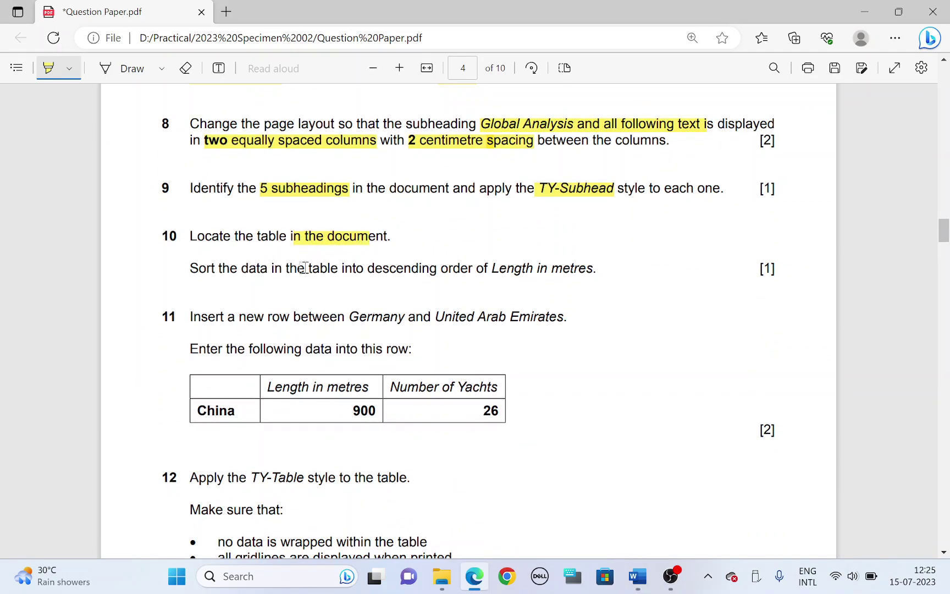
# Step: Apply all borders to the whole New Yacht Orders table in BROKER
pyautogui.hotkey('alt', 'Tab')
pyautogui.scroll(-1, 117, 307)
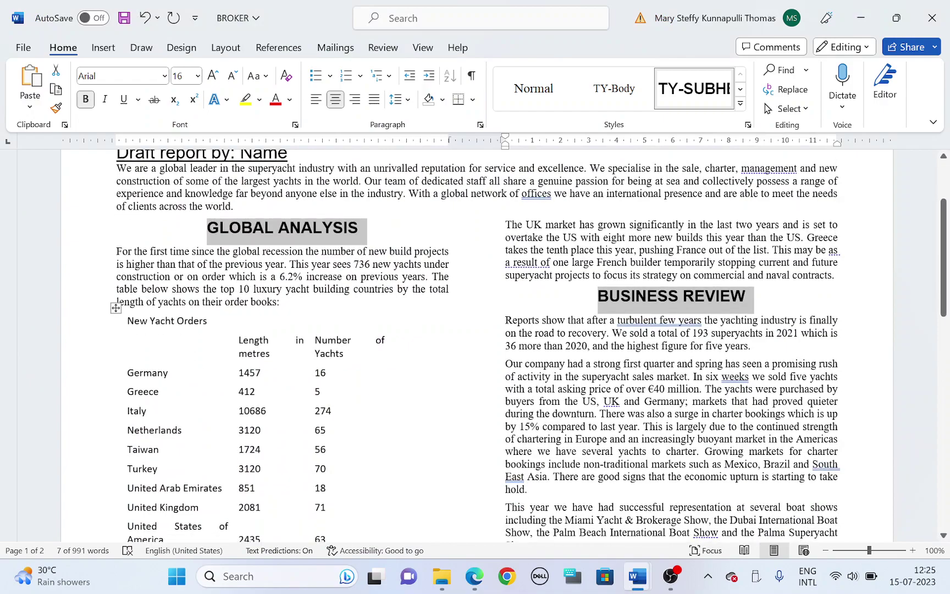
pyautogui.click(116, 308)
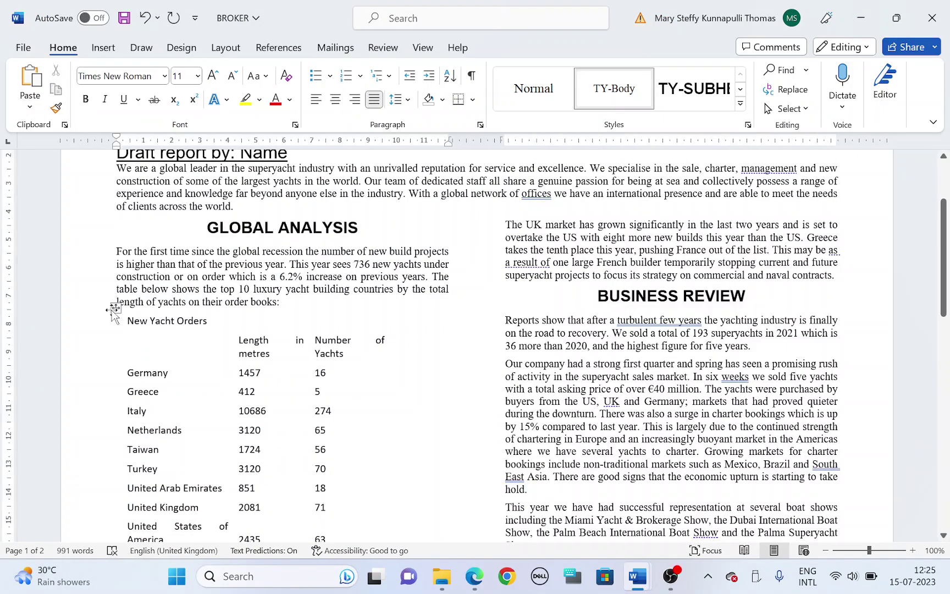
pyautogui.click(115, 308)
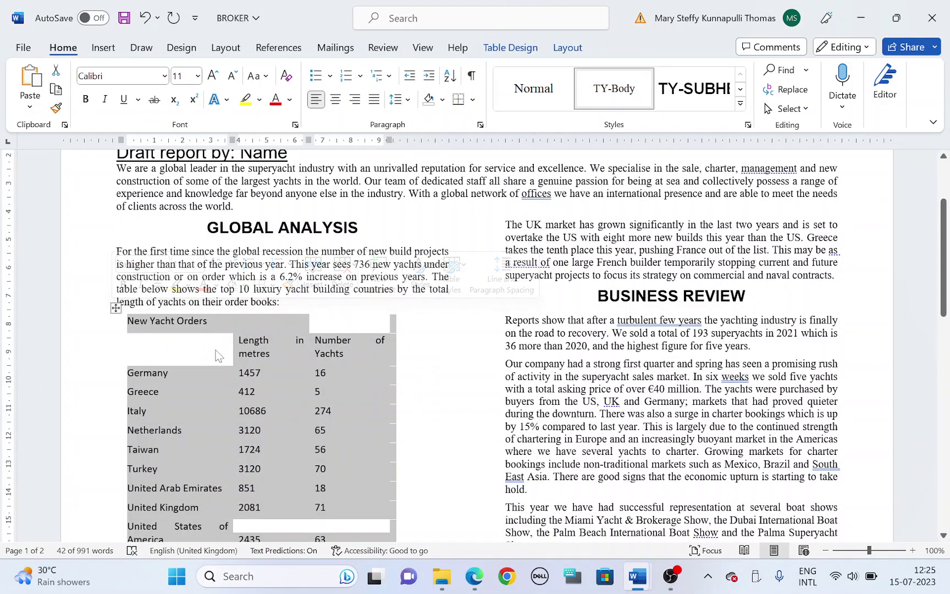
pyautogui.click(472, 100)
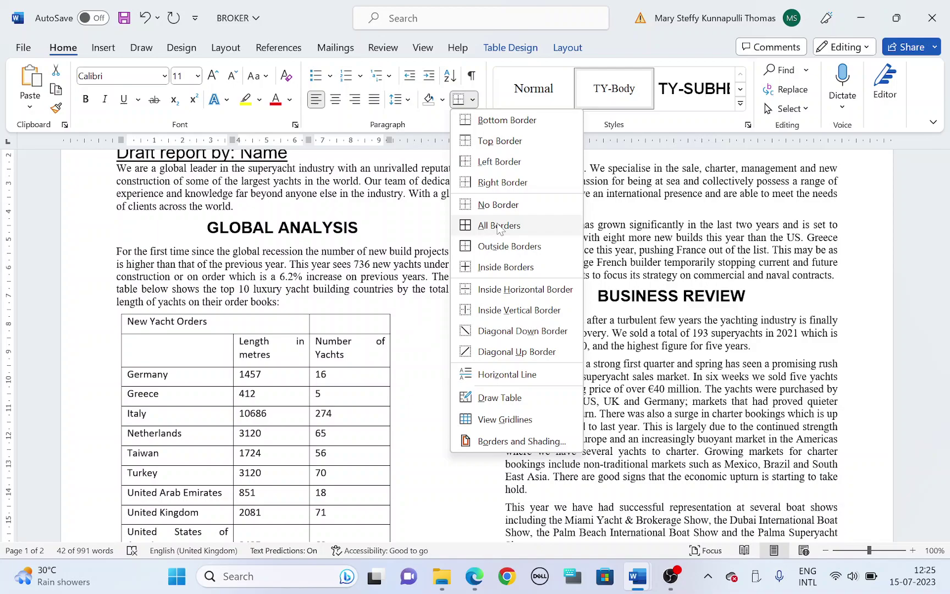
pyautogui.click(498, 226)
pyautogui.scroll(-3, 368, 266)
# Step: Highlight "data in the table", "Sort" and "descending order of Length in metres" in question 10 of the question paper
pyautogui.hotkey('alt', 'Tab')
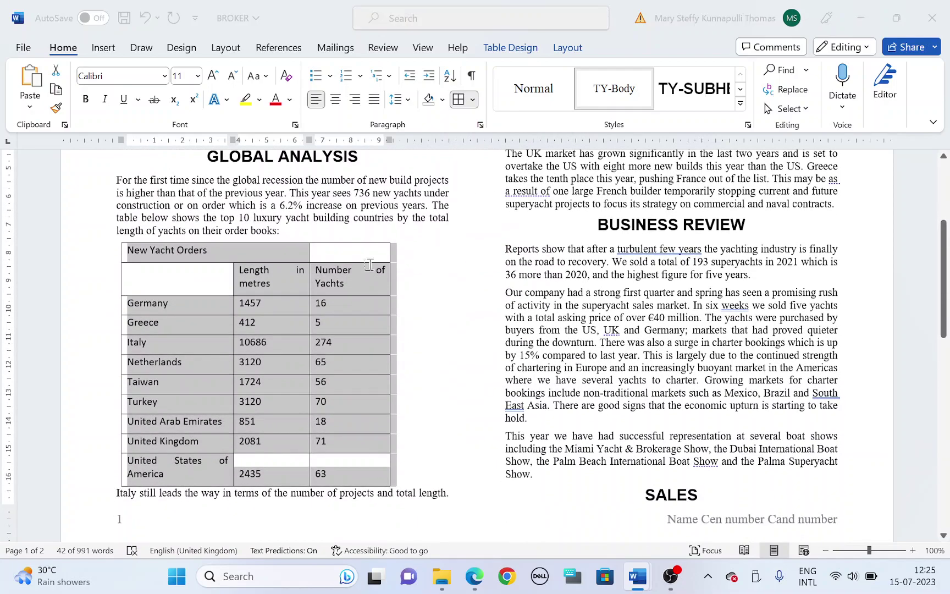
pyautogui.moveTo(242, 271); pyautogui.dragTo(338, 272)
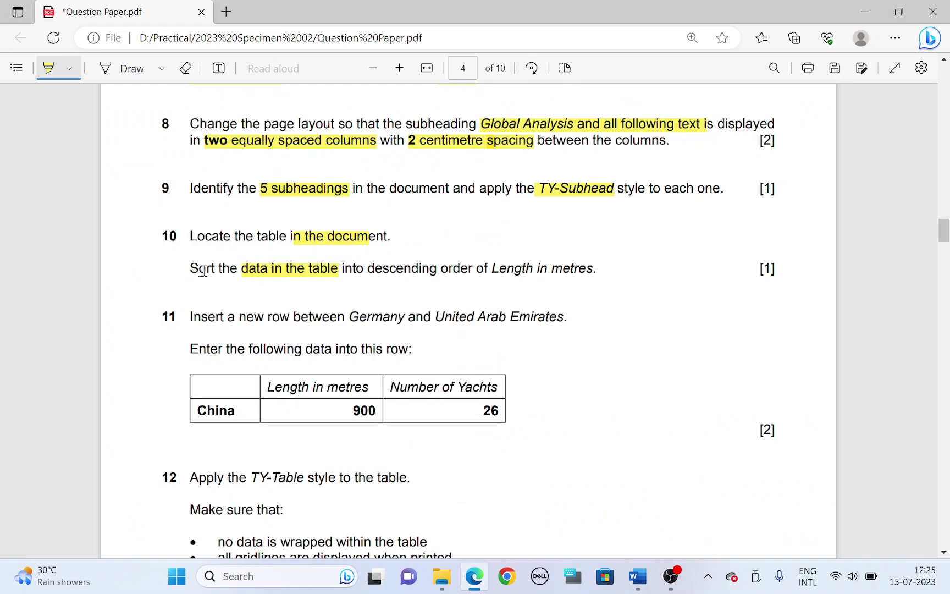
pyautogui.moveTo(194, 269); pyautogui.dragTo(223, 270)
pyautogui.moveTo(367, 269); pyautogui.dragTo(587, 269)
# Step: Sort the country rows of BROKER's New Yacht Orders table by Column 2 as numbers in descending order, without a header row
pyautogui.hotkey('alt', 'Tab')
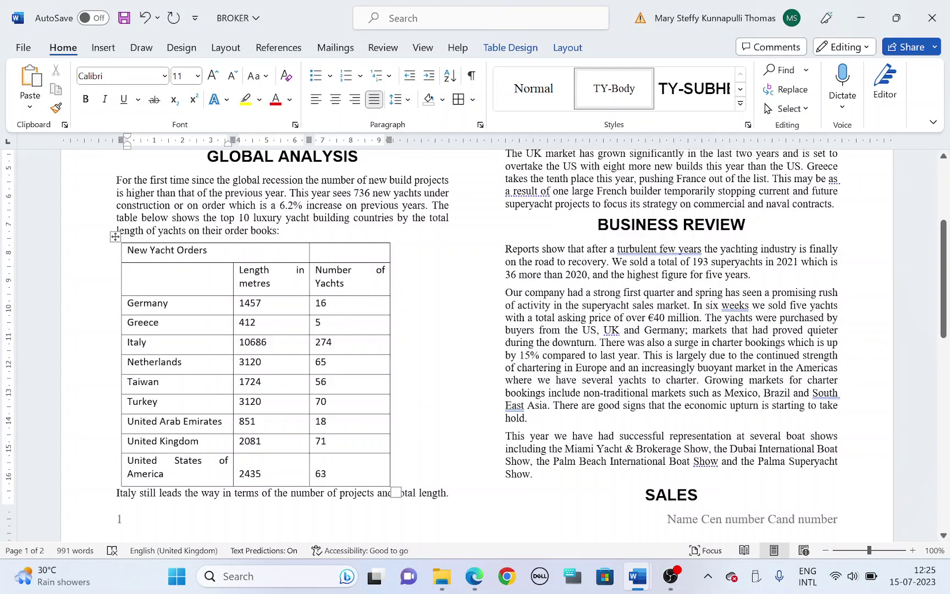
pyautogui.moveTo(158, 303); pyautogui.dragTo(357, 455)
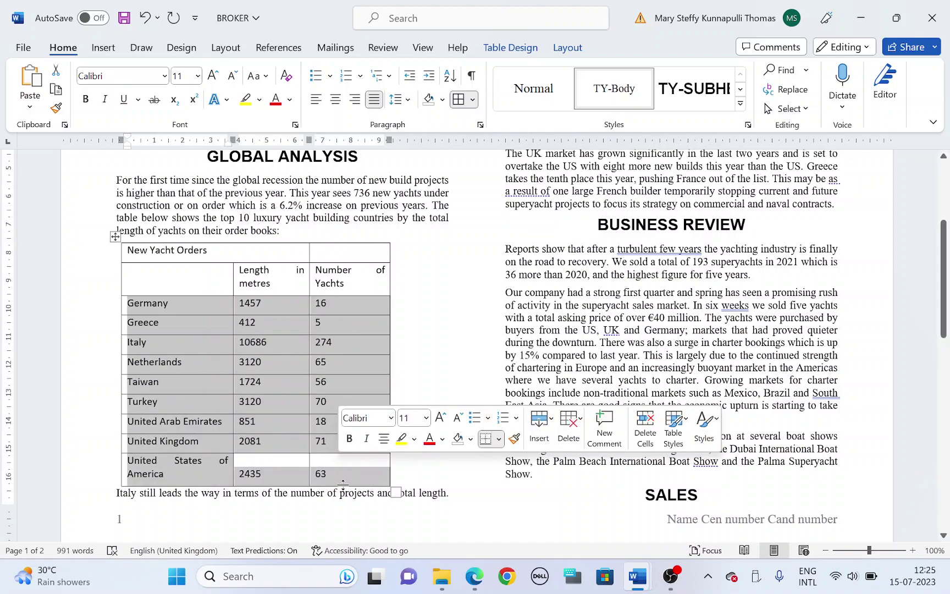
pyautogui.click(454, 80)
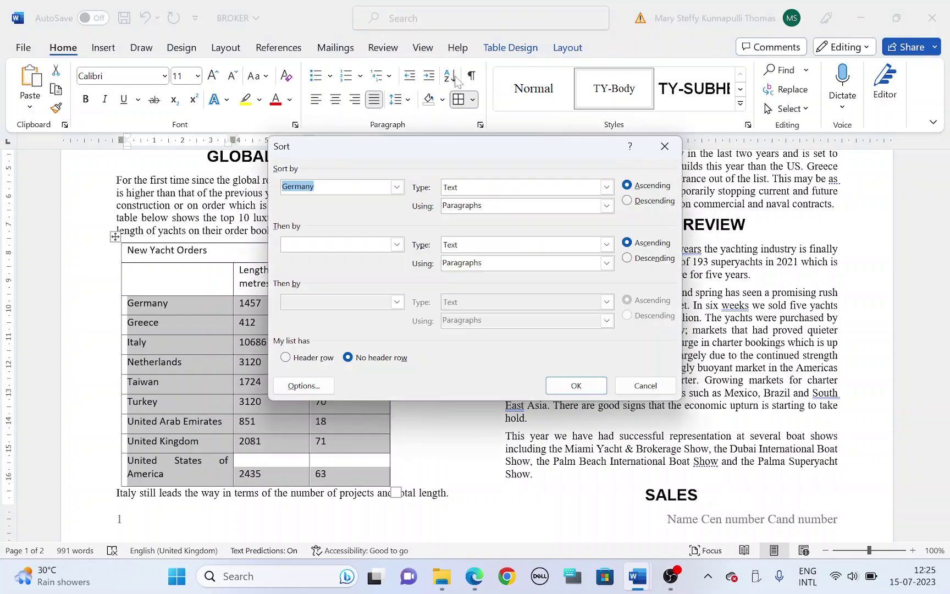
pyautogui.click(397, 187)
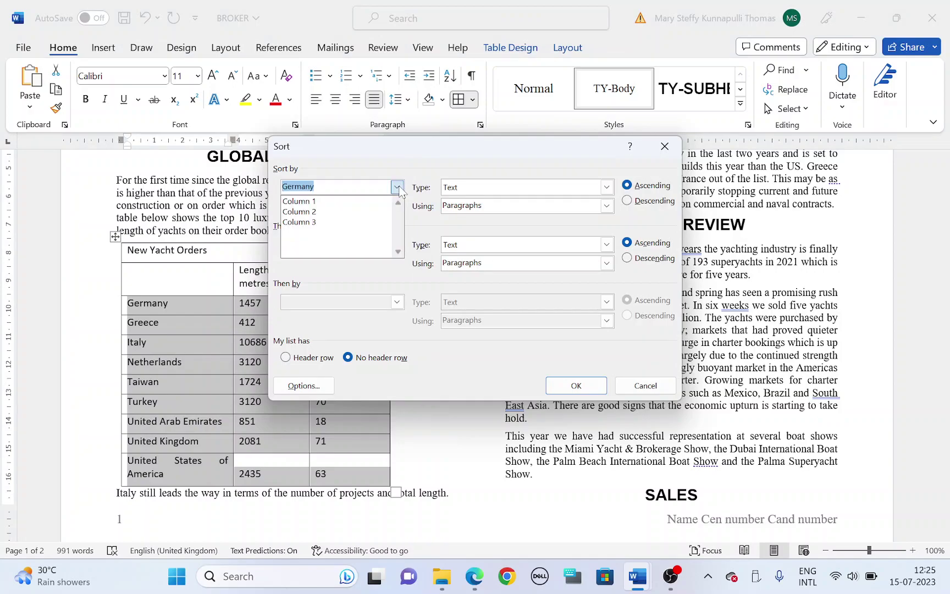
pyautogui.click(360, 214)
pyautogui.moveTo(407, 152); pyautogui.dragTo(484, 148)
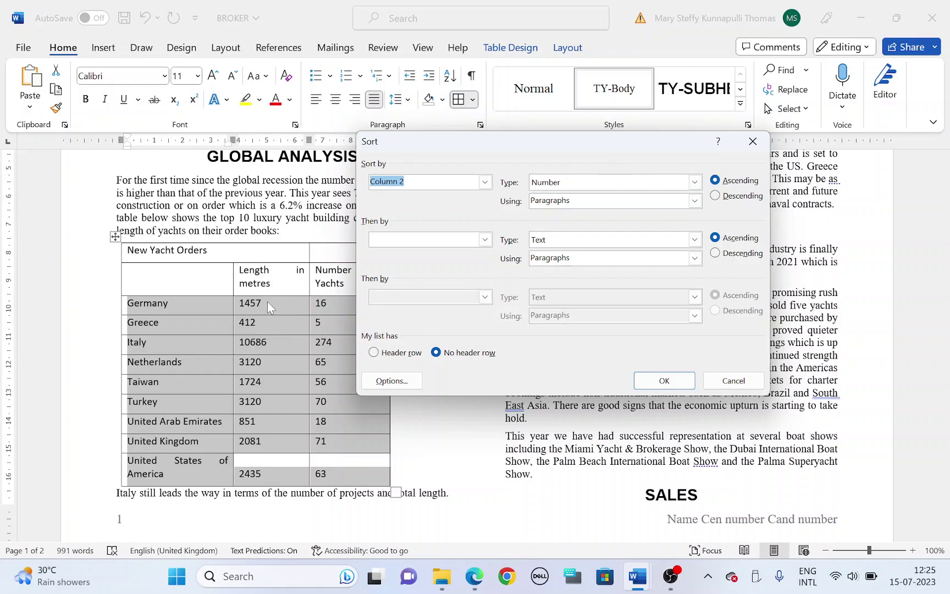
pyautogui.click(715, 195)
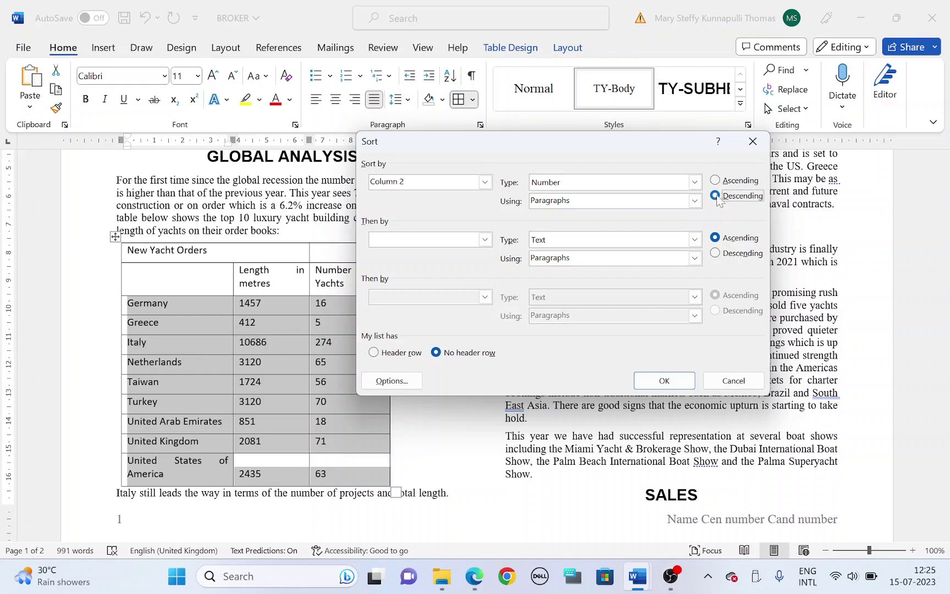
pyautogui.click(664, 381)
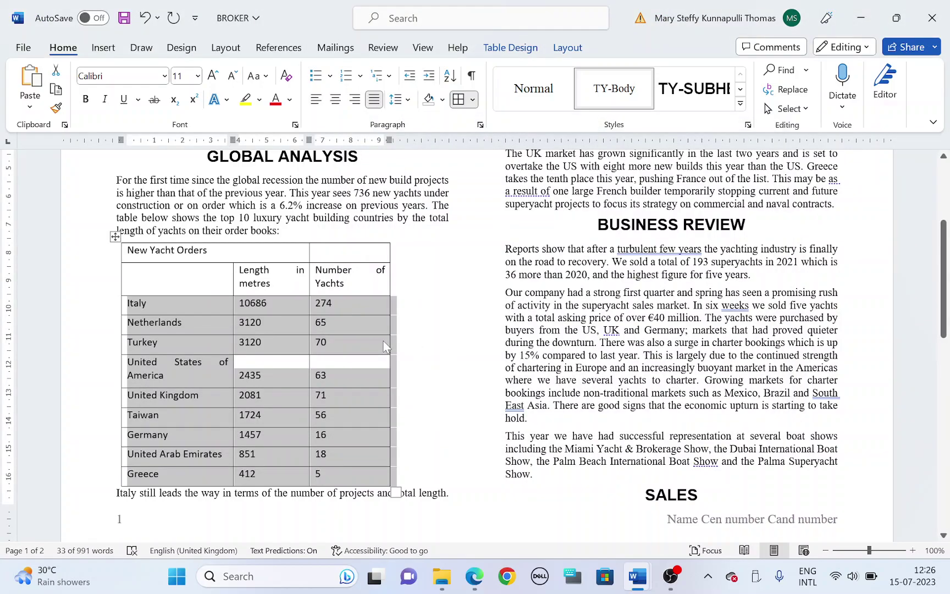
# Step: Switch to the question paper and highlight "new row" and "Germany and United Arab Em" in question 11
pyautogui.hotkey('alt', 'Tab')
pyautogui.moveTo(240, 315); pyautogui.dragTo(284, 319)
pyautogui.moveTo(349, 317); pyautogui.dragTo(523, 321)
# Step: Insert an empty row below Germany in BROKER's New Yacht Orders table and place the cursor in its first cell
pyautogui.hotkey('alt', 'Tab')
pyautogui.click(186, 452)
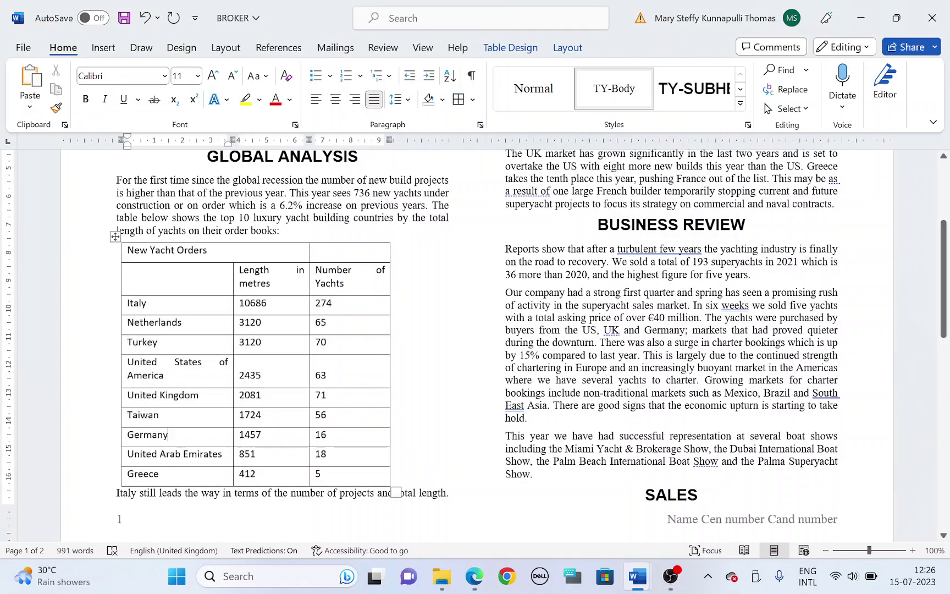
pyautogui.rightClick(182, 436)
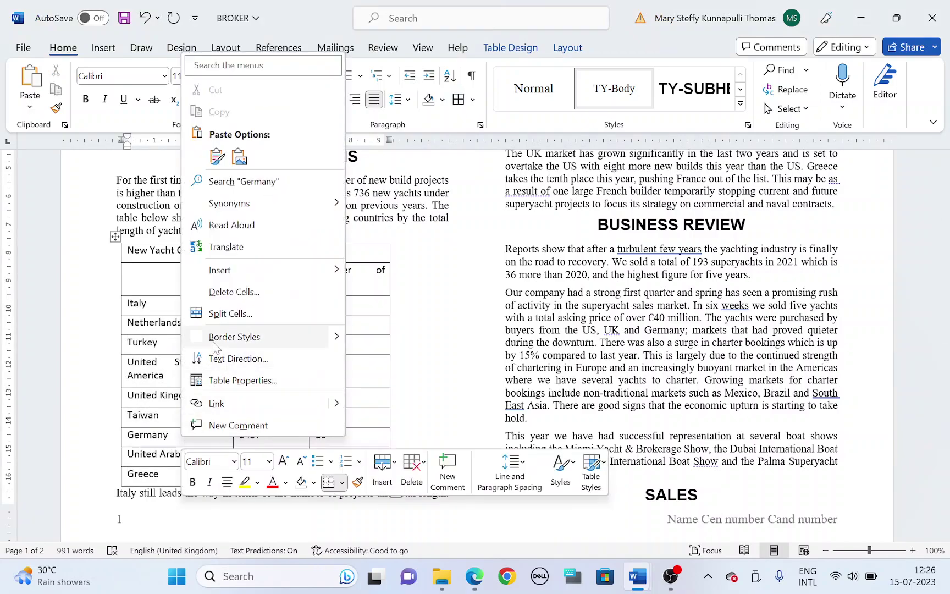
pyautogui.moveTo(223, 275)
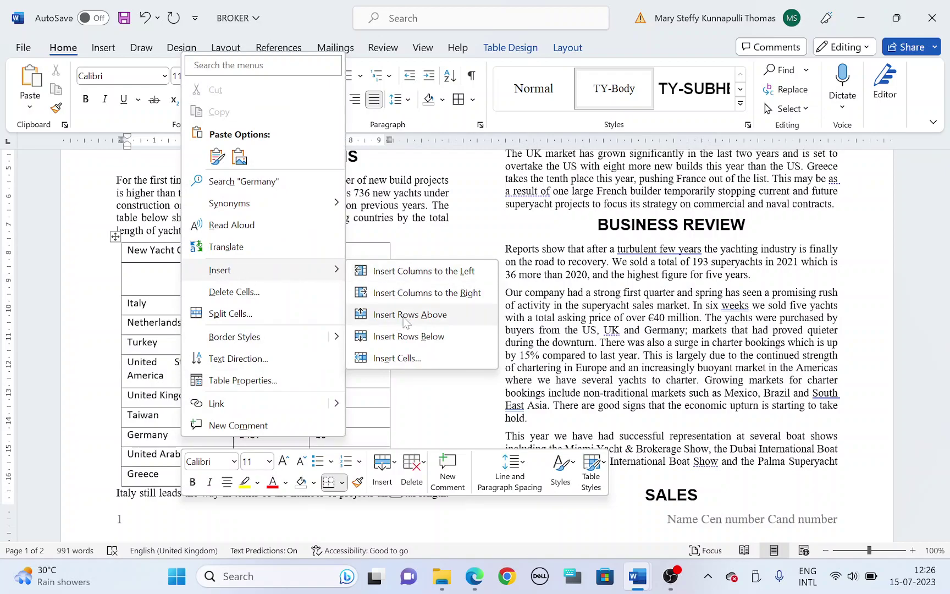
pyautogui.click(408, 336)
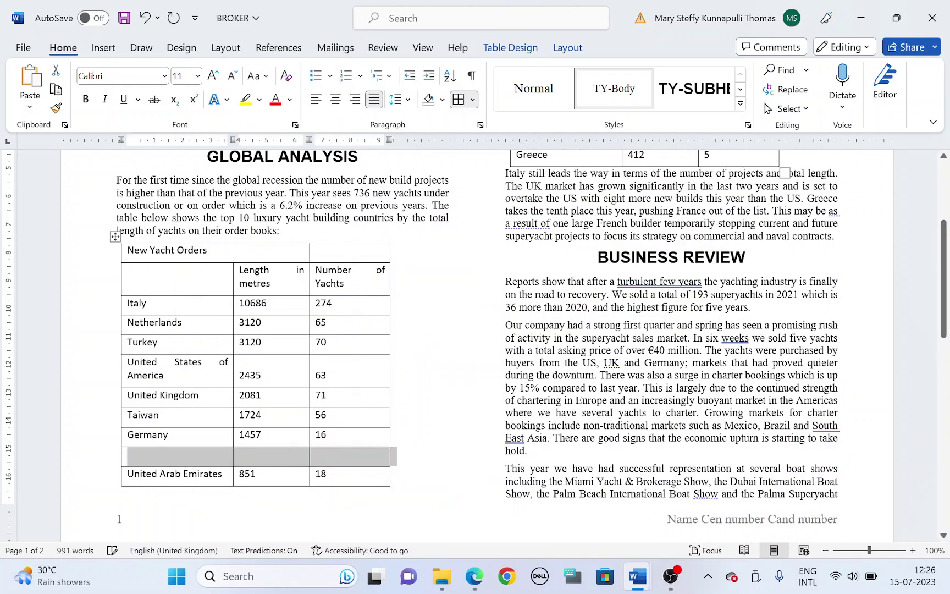
pyautogui.click(193, 455)
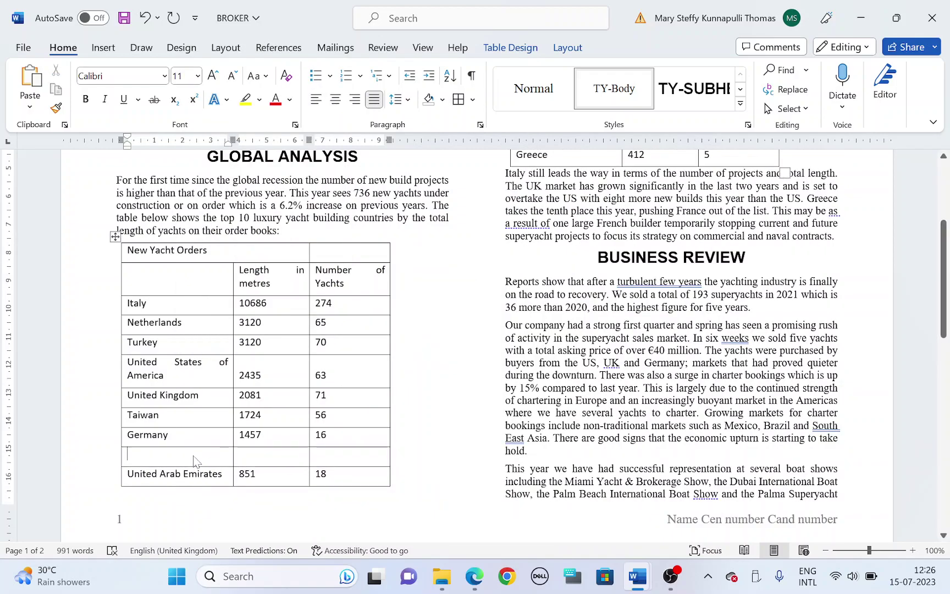
# Step: Highlight "following data into this row" and "China" in question 11 of the question paper
pyautogui.hotkey('alt', 'Tab')
pyautogui.scroll(-3, 297, 373)
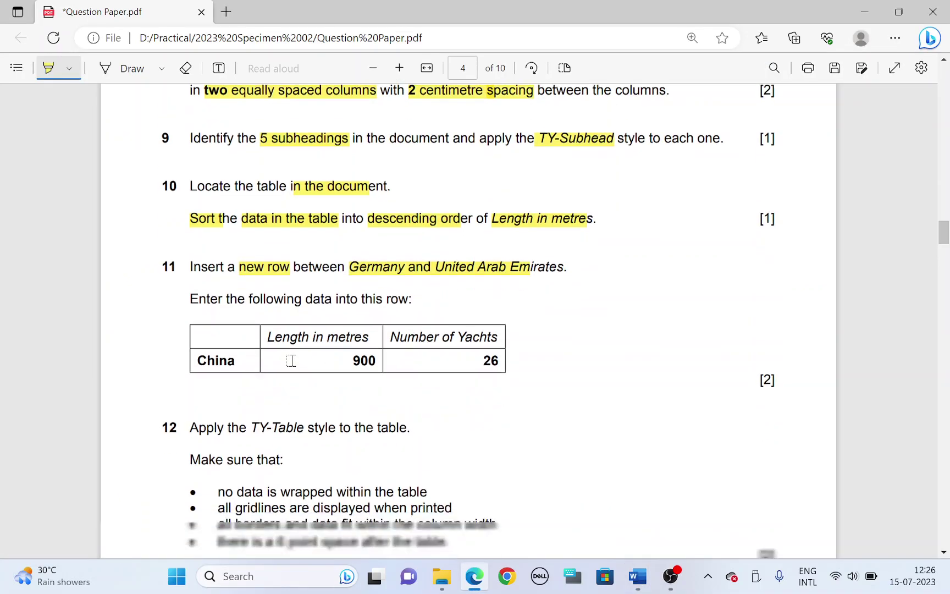
pyautogui.moveTo(265, 274); pyautogui.dragTo(409, 274)
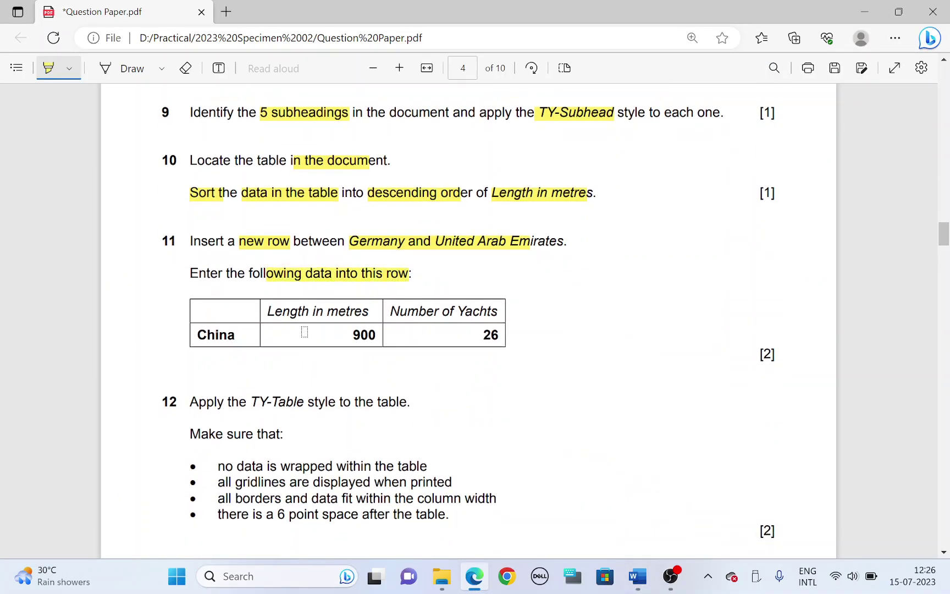
pyautogui.moveTo(196, 334); pyautogui.dragTo(236, 336)
# Step: Fill the new row of BROKER's table with China, 900 and 26, highlighting 900 and 26 in question 11 as well
pyautogui.hotkey('alt', 'Tab')
pyautogui.write('Chi')
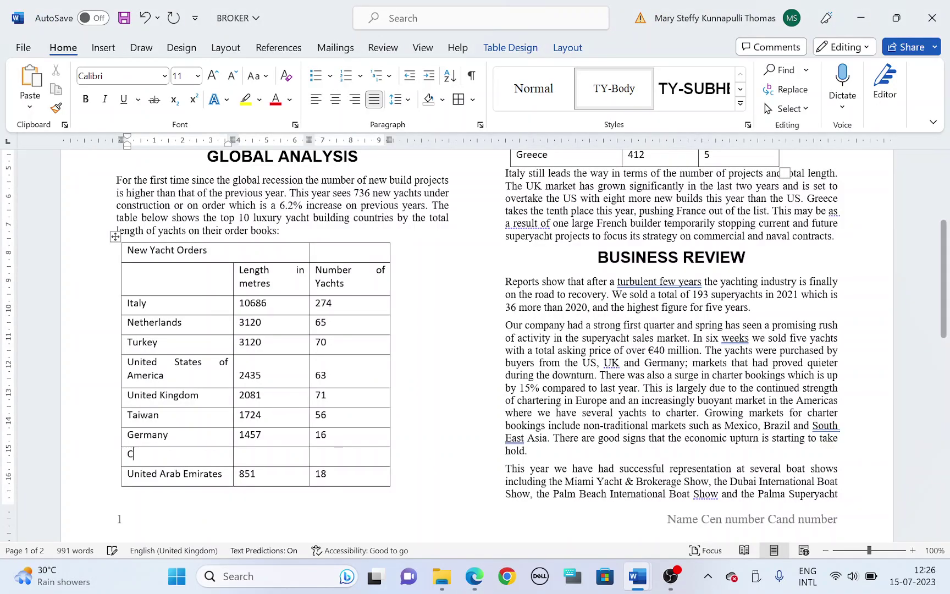
pyautogui.hotkey('alt', 'Tab')
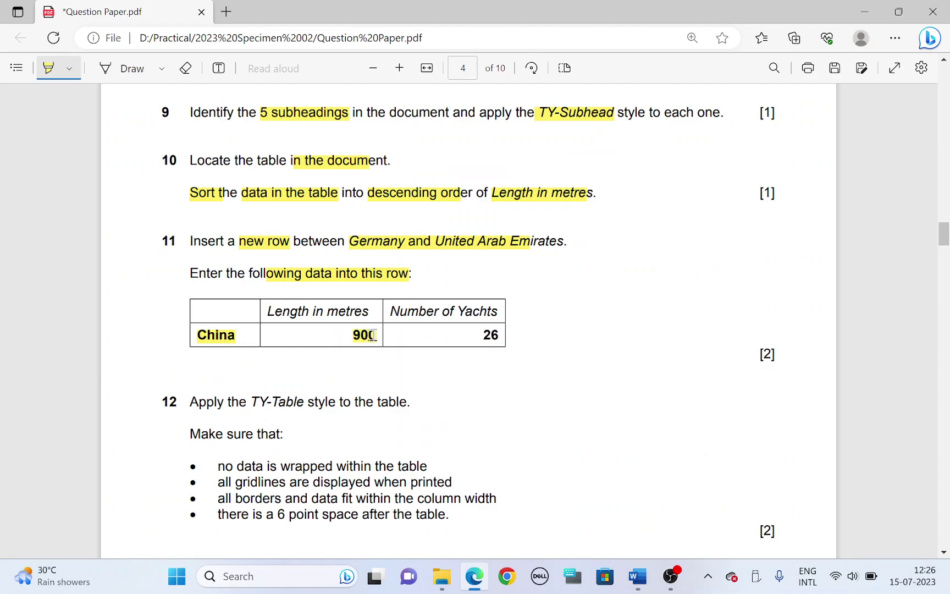
pyautogui.moveTo(473, 335); pyautogui.dragTo(494, 337)
pyautogui.hotkey('alt', 'Tab')
pyautogui.write('900')
pyautogui.press('Tab')
pyautogui.write('2')
# Step: Highlight "TY-Table style" in question 12 of the question paper
pyautogui.hotkey('alt', 'Tab')
pyautogui.scroll(-3, 490, 335)
pyautogui.scroll(-2, 231, 236)
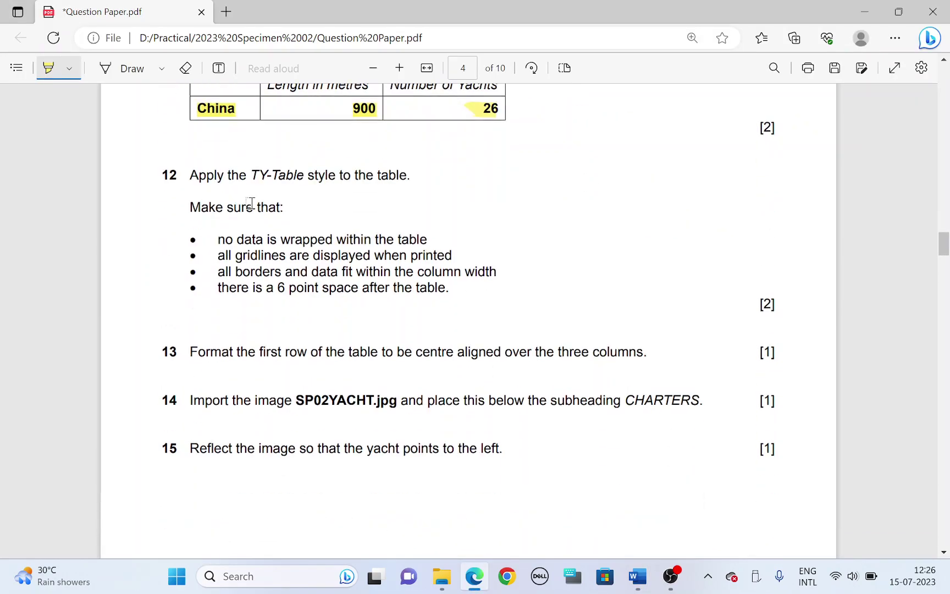
pyautogui.moveTo(253, 168); pyautogui.dragTo(334, 163)
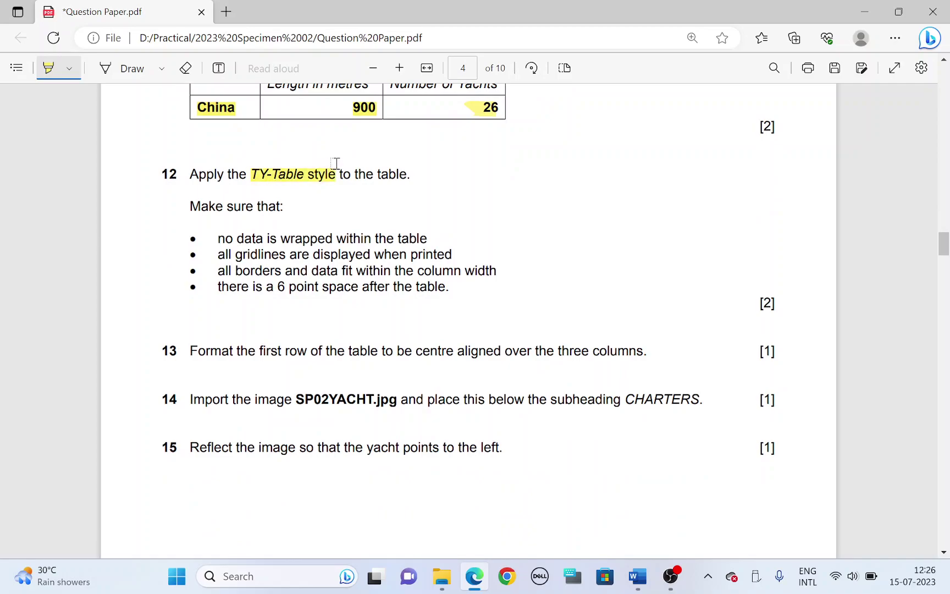
# Step: Apply the TY-Table style to the whole New Yacht Orders table in BROKER
pyautogui.hotkey('alt', 'Tab')
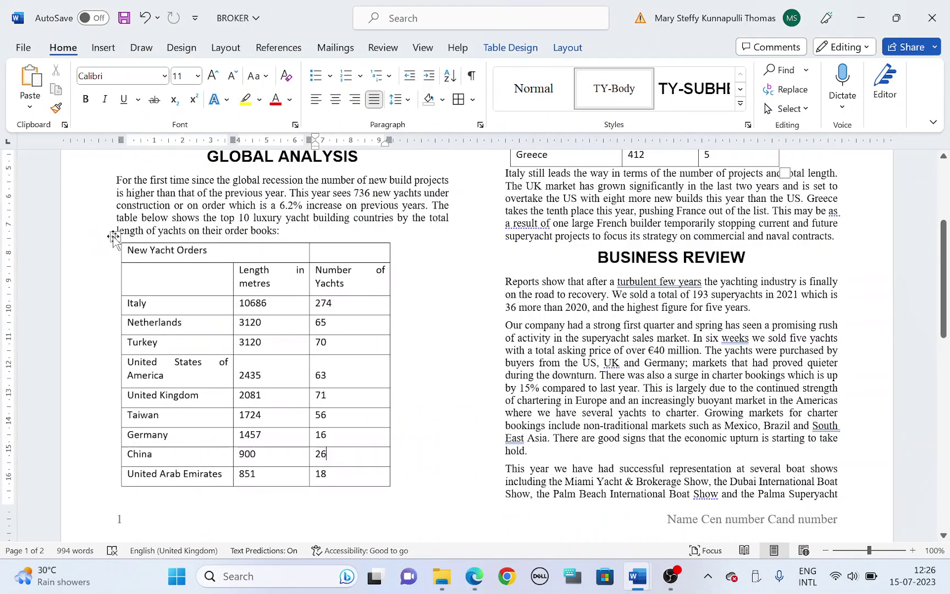
pyautogui.click(113, 236)
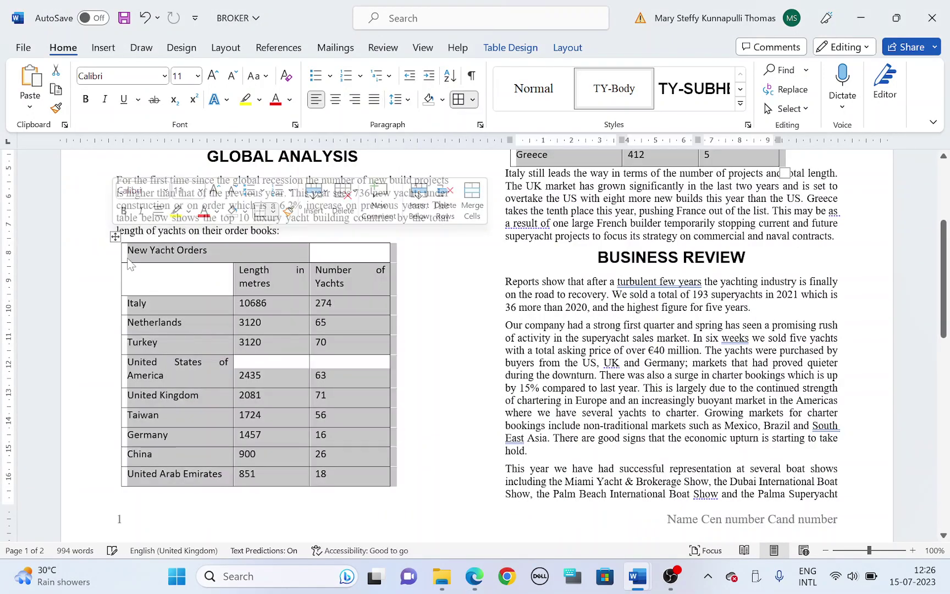
pyautogui.click(741, 103)
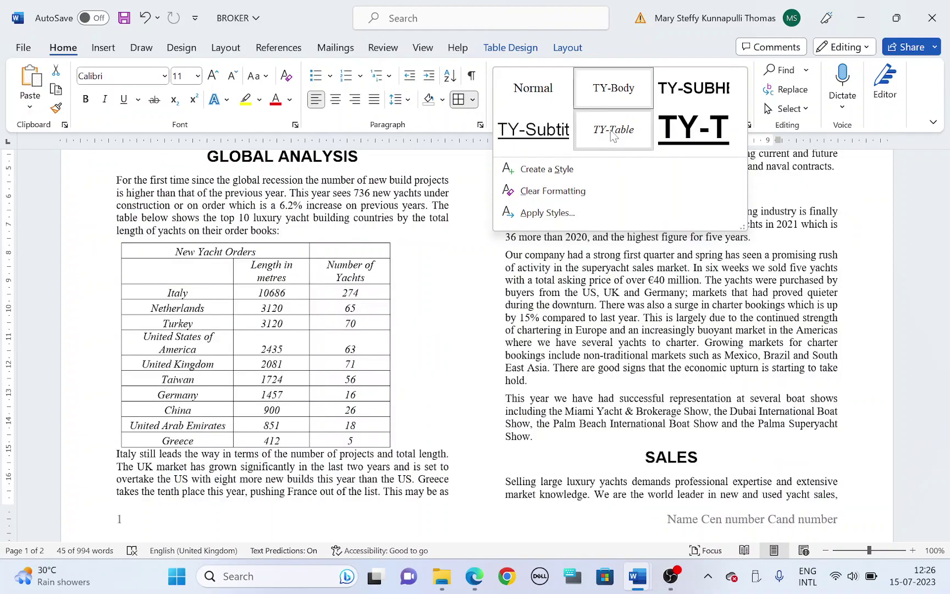
pyautogui.click(614, 135)
# Step: Highlight "is wrapped within the table" in the first bullet of question 12 of the question paper
pyautogui.hotkey('alt', 'Tab')
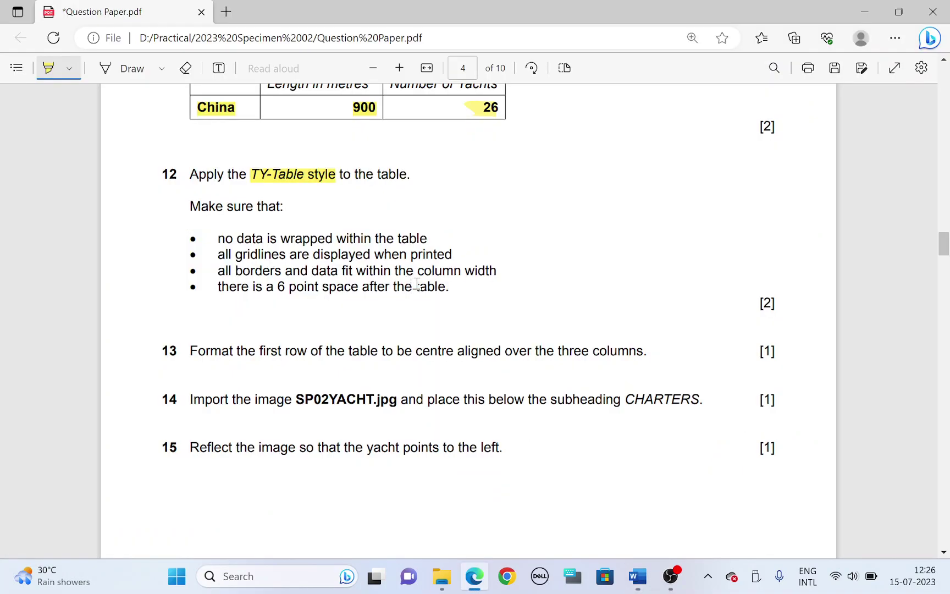
pyautogui.scroll(-2, 406, 278)
pyautogui.moveTo(270, 165); pyautogui.dragTo(427, 163)
# Step: Widen BROKER's New Yacht Orders table to the text column's edge and adjust its column dividers so every entry fits on one line
pyautogui.hotkey('alt', 'Tab')
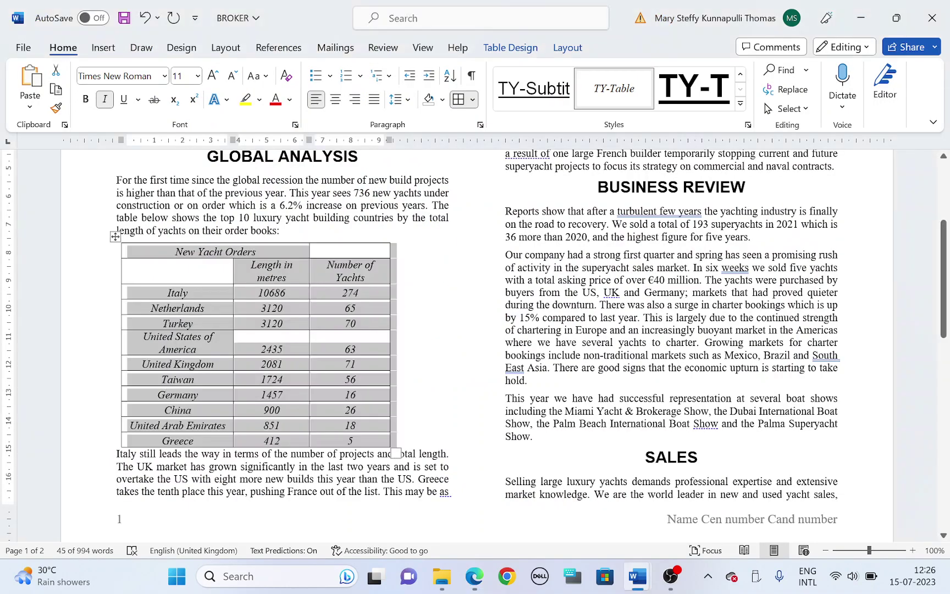
pyautogui.click(368, 253)
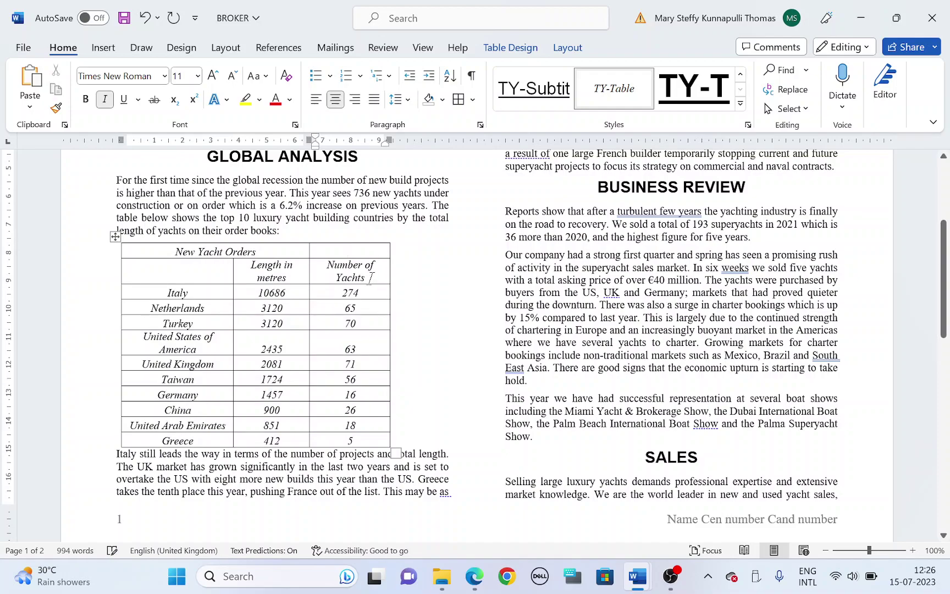
pyautogui.click(289, 279)
pyautogui.click(214, 350)
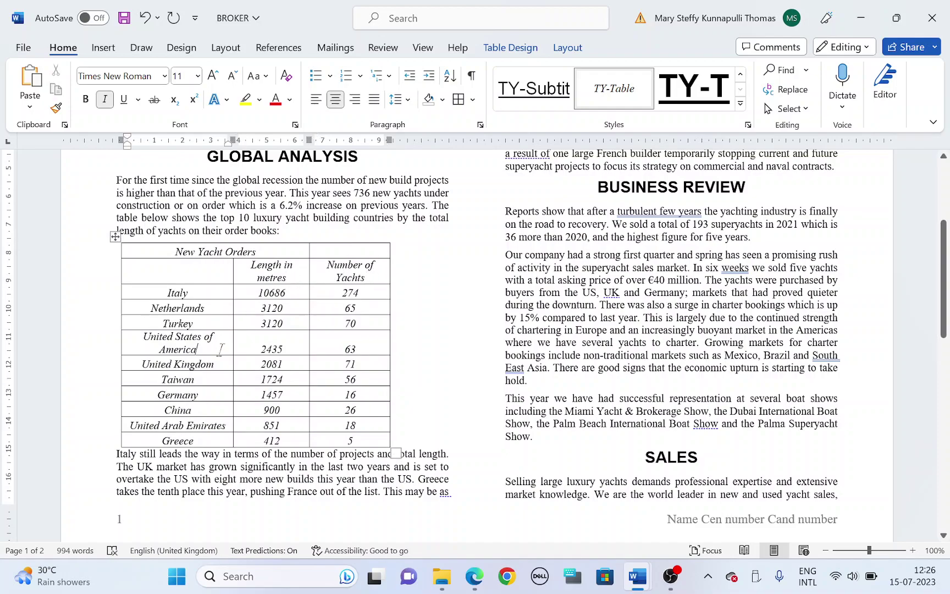
pyautogui.moveTo(389, 251); pyautogui.dragTo(445, 255)
pyautogui.moveTo(309, 251); pyautogui.dragTo(356, 254)
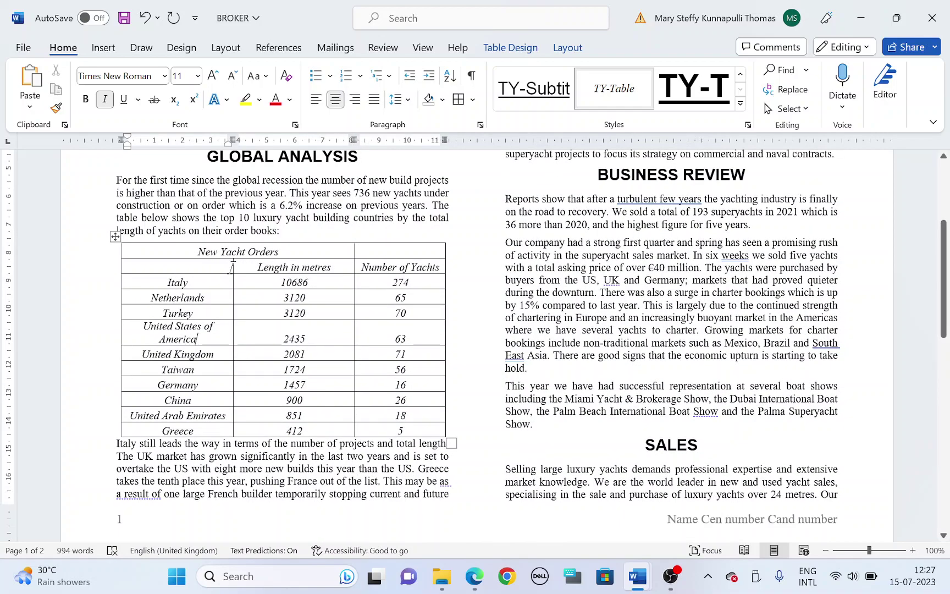
pyautogui.moveTo(233, 268); pyautogui.dragTo(262, 267)
# Step: Highlight "gridlines are displayed when print" in question 12, and reapply all borders to the whole New Yacht Orders table in BROKER
pyautogui.hotkey('alt', 'Tab')
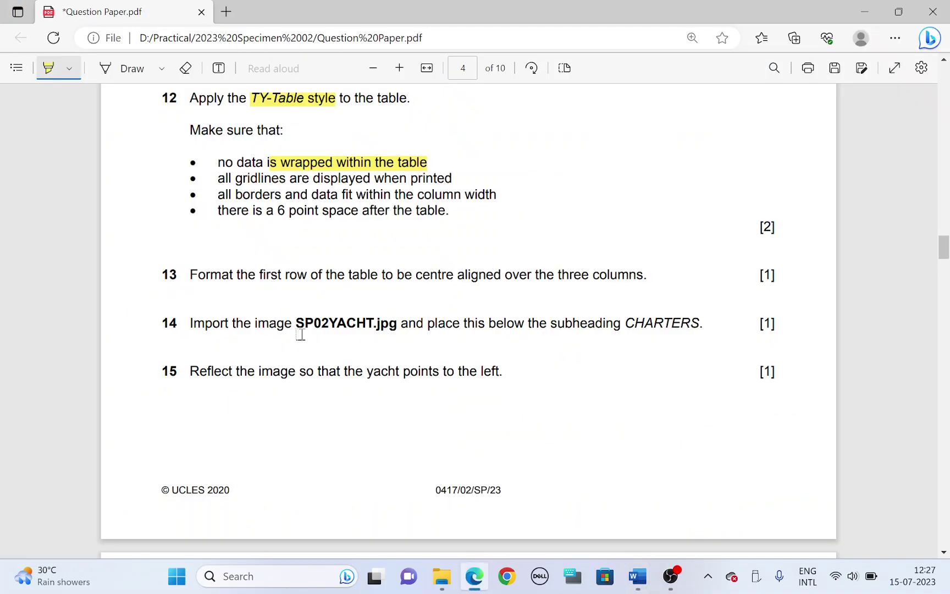
pyautogui.moveTo(249, 179); pyautogui.dragTo(429, 180)
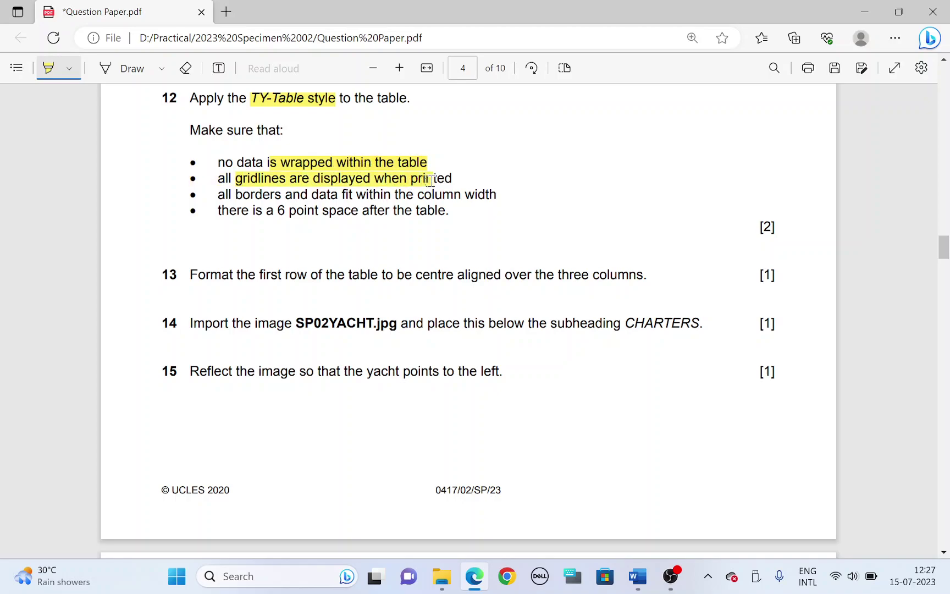
pyautogui.hotkey('alt', 'Tab')
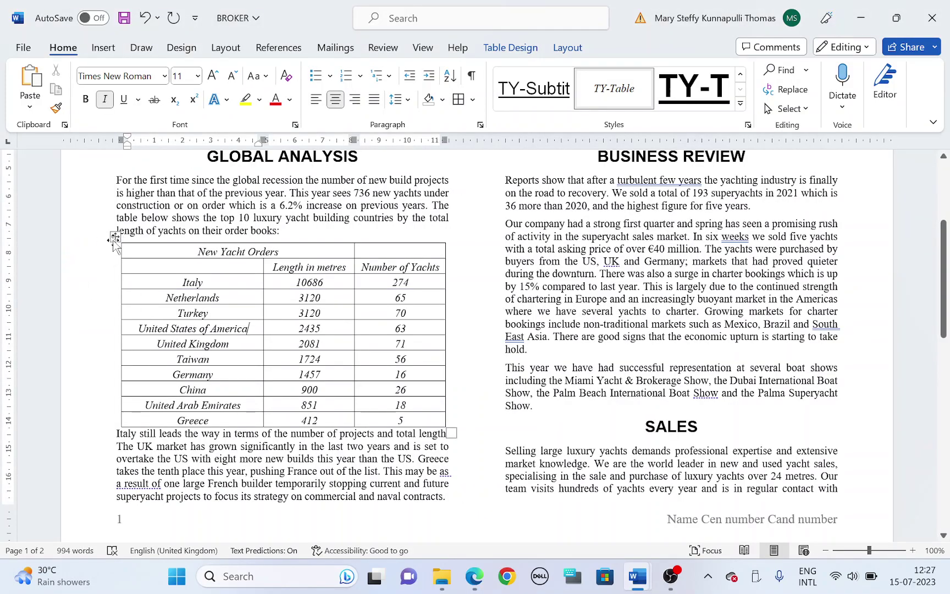
pyautogui.click(115, 238)
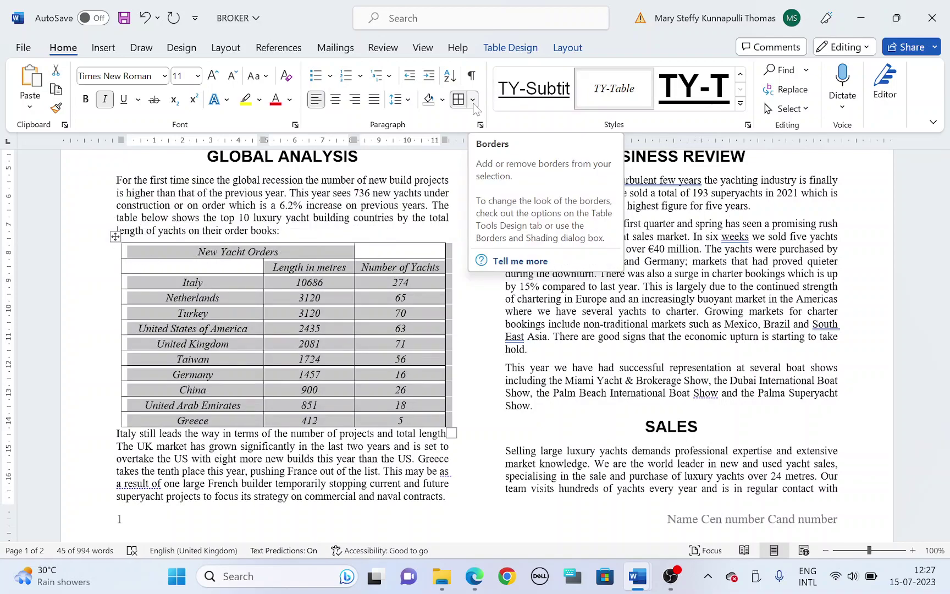
pyautogui.click(473, 102)
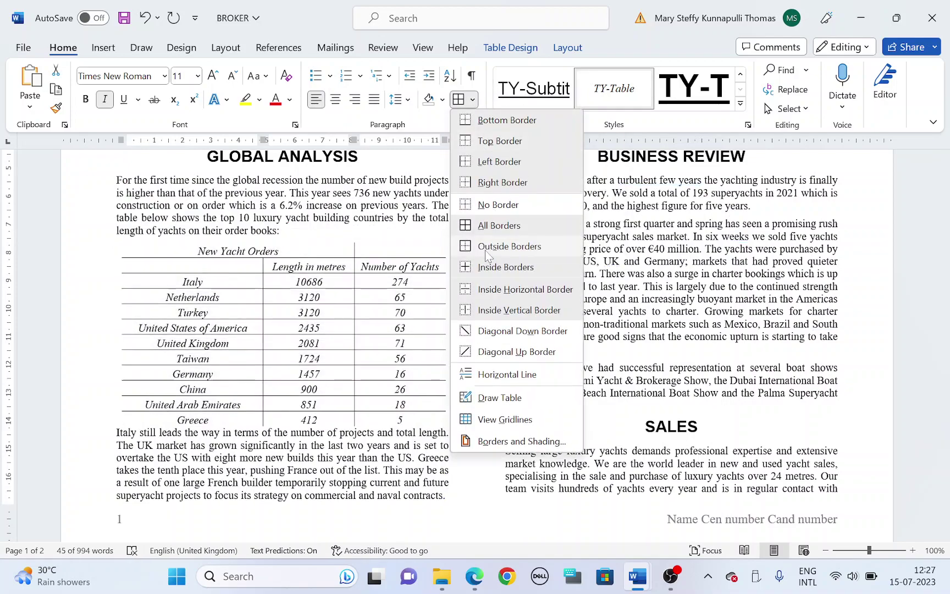
pyautogui.click(489, 226)
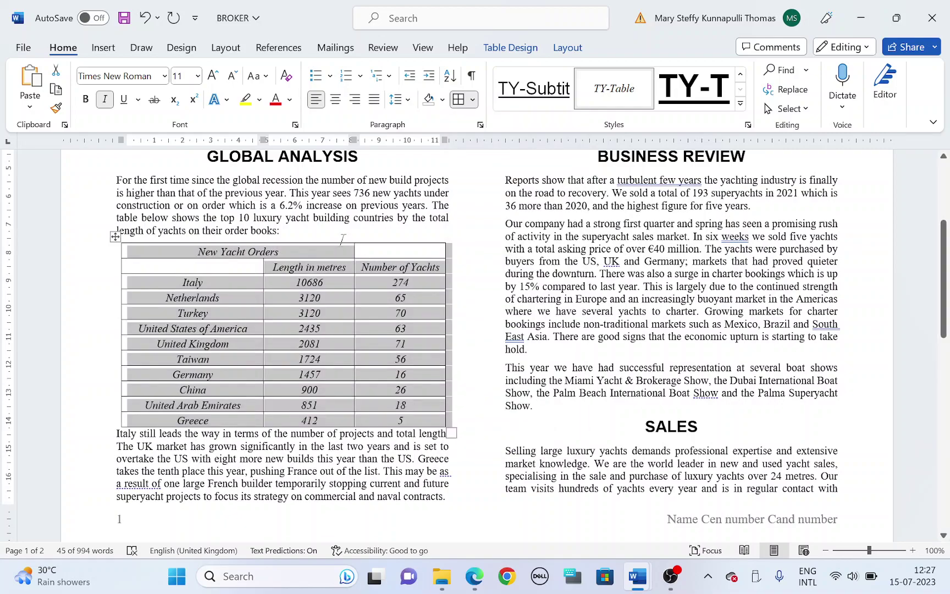
# Step: Highlight "borders and data fit within the column" and "6 point space after the" in question 12 of the question paper
pyautogui.hotkey('alt', 'Tab')
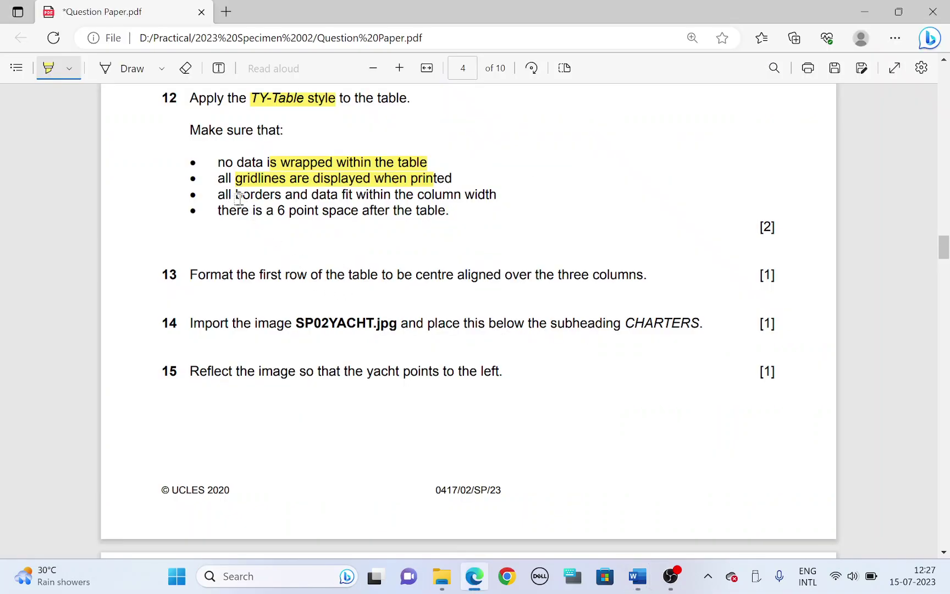
pyautogui.moveTo(239, 196); pyautogui.dragTo(451, 192)
pyautogui.hotkey('alt', 'Tab')
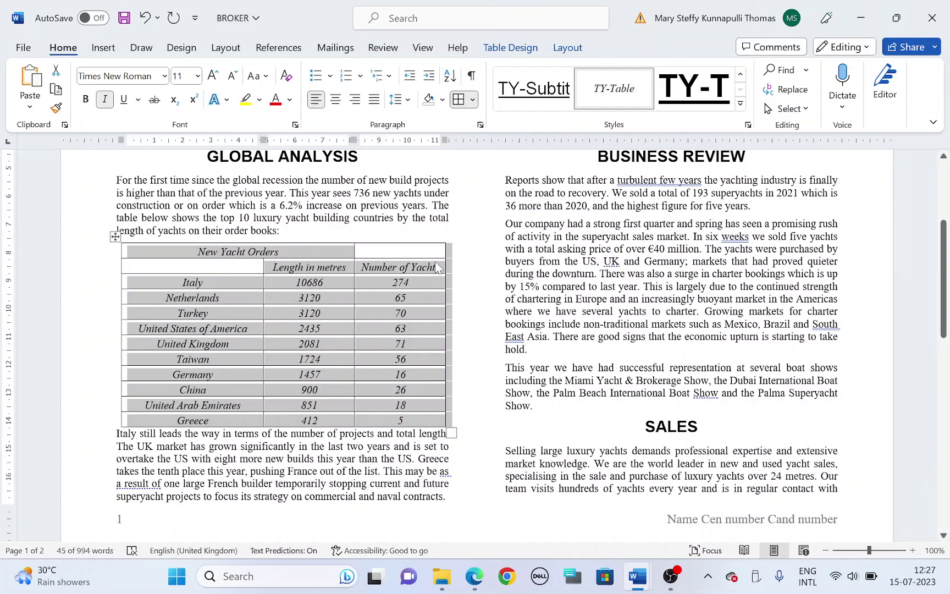
pyautogui.hotkey('alt', 'Tab')
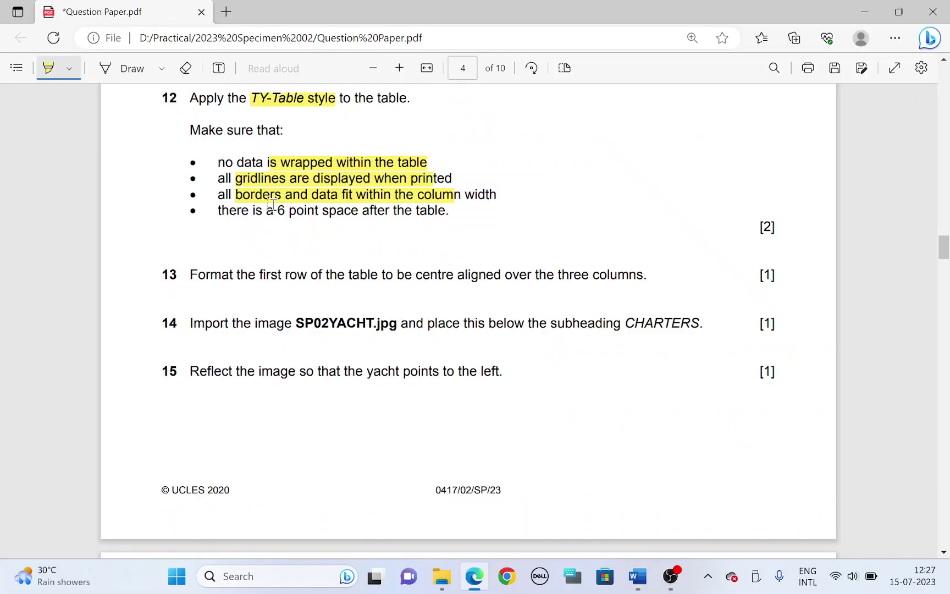
pyautogui.moveTo(278, 210); pyautogui.dragTo(434, 214)
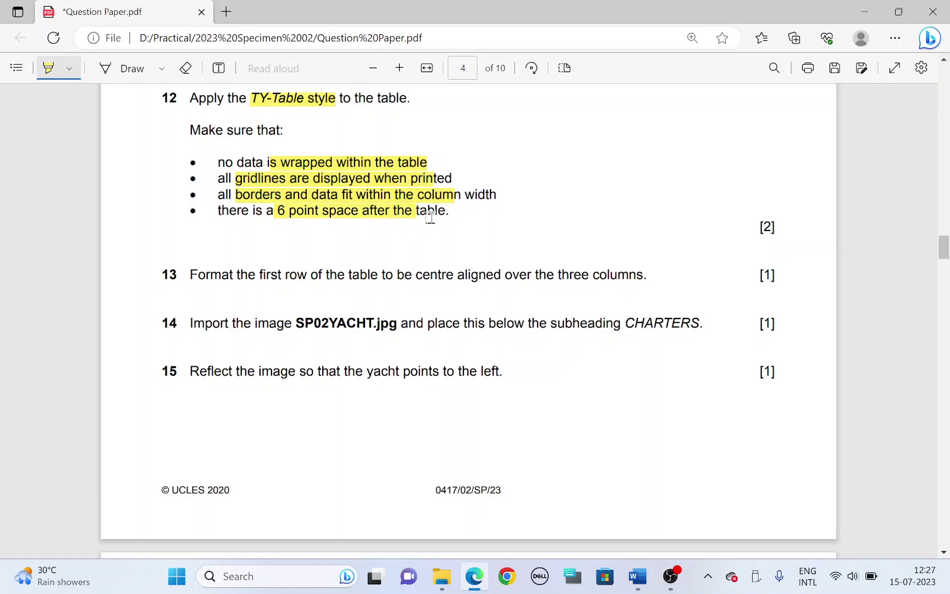
# Step: Set 6 pt spacing before the "Italy still leads the way" paragraph directly below the table in BROKER
pyautogui.hotkey('alt', 'Tab')
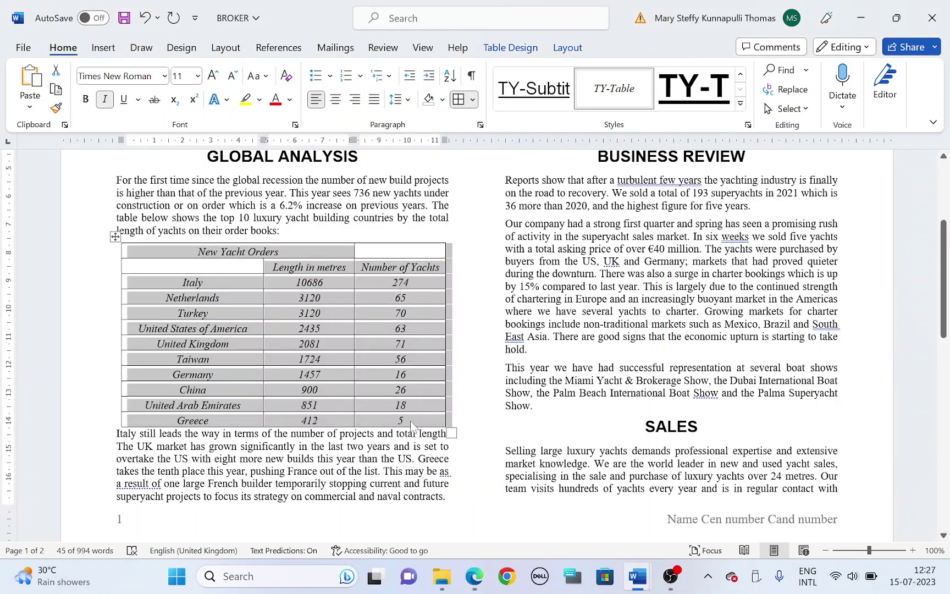
pyautogui.click(411, 425)
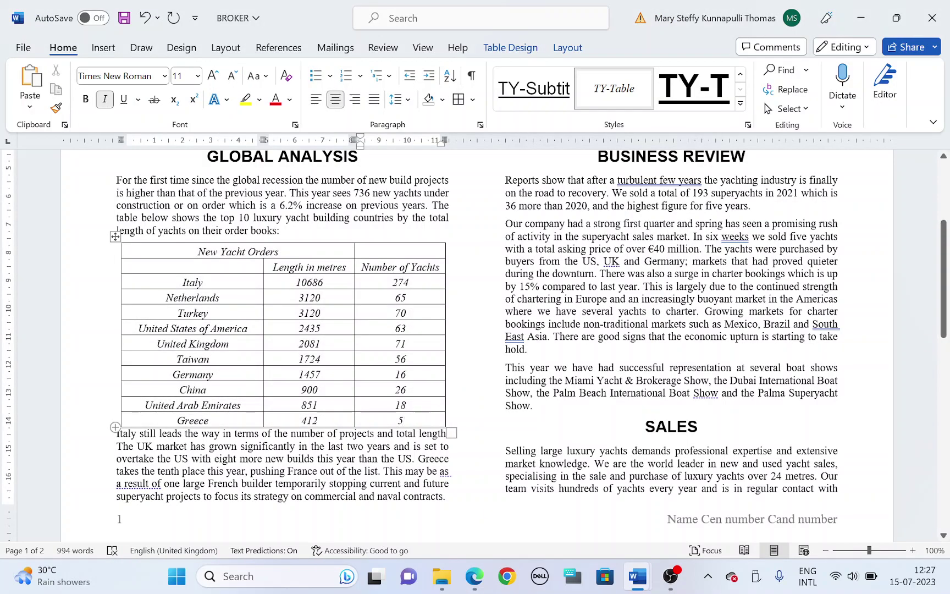
pyautogui.click(116, 434)
pyautogui.rightClick(116, 434)
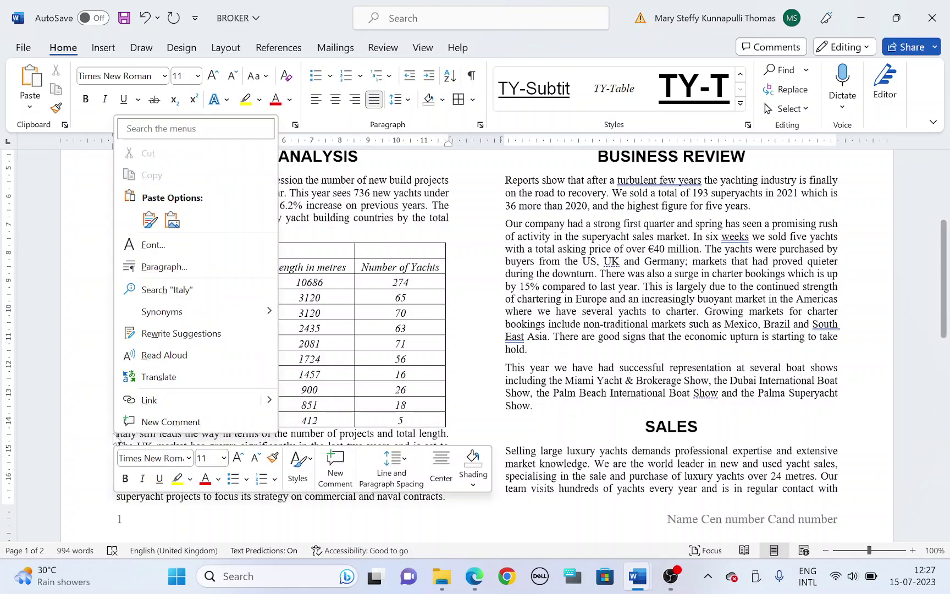
pyautogui.click(155, 266)
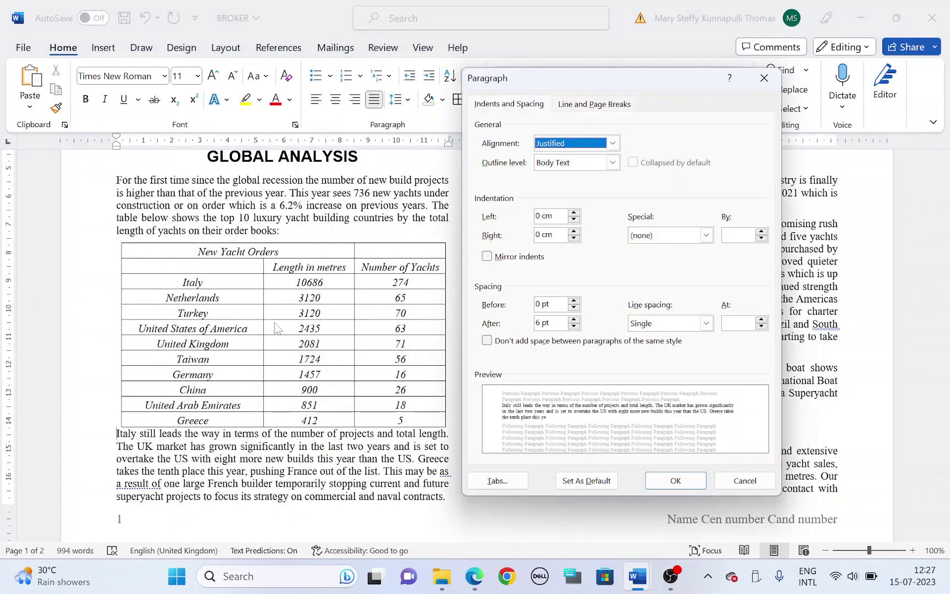
pyautogui.click(574, 301)
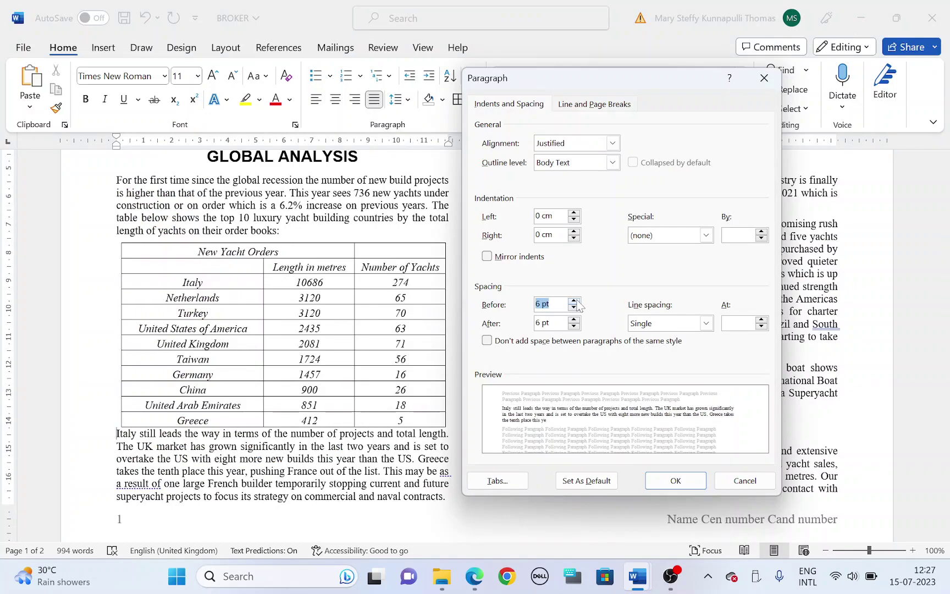
pyautogui.click(674, 485)
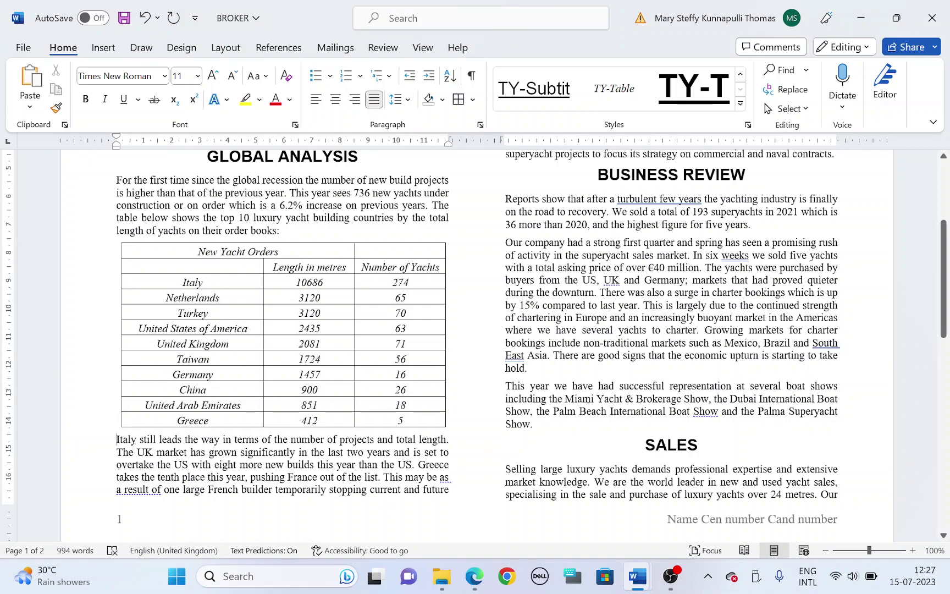
# Step: Highlight question 13's first-row centring requirement in the question paper, and merge and centre the New Yacht Orders row across BROKER's three table columns
pyautogui.hotkey('alt', 'Tab')
pyautogui.moveTo(259, 275); pyautogui.dragTo(602, 275)
pyautogui.hotkey('alt', 'Tab')
pyautogui.moveTo(284, 246); pyautogui.dragTo(441, 251)
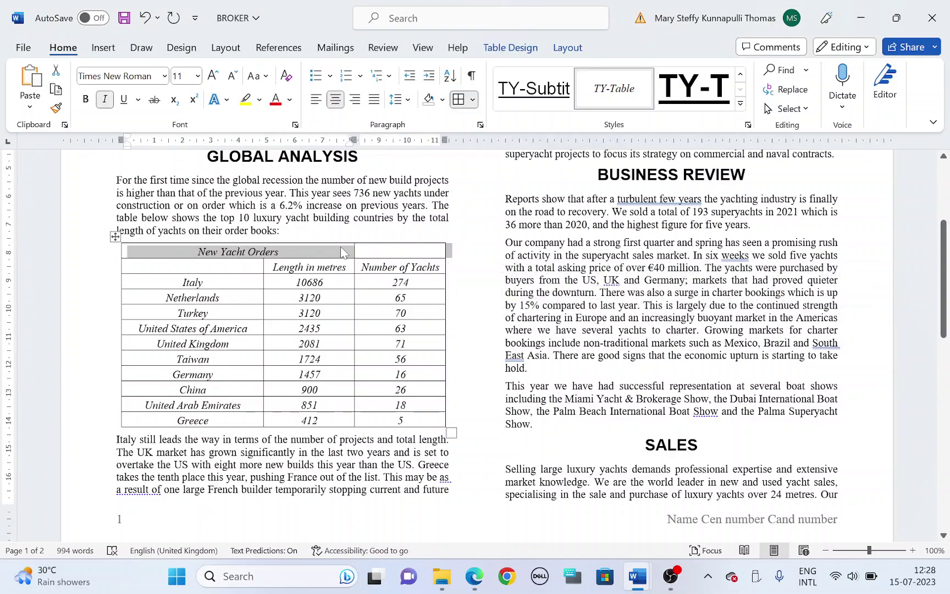
pyautogui.rightClick(342, 252)
pyautogui.click(390, 413)
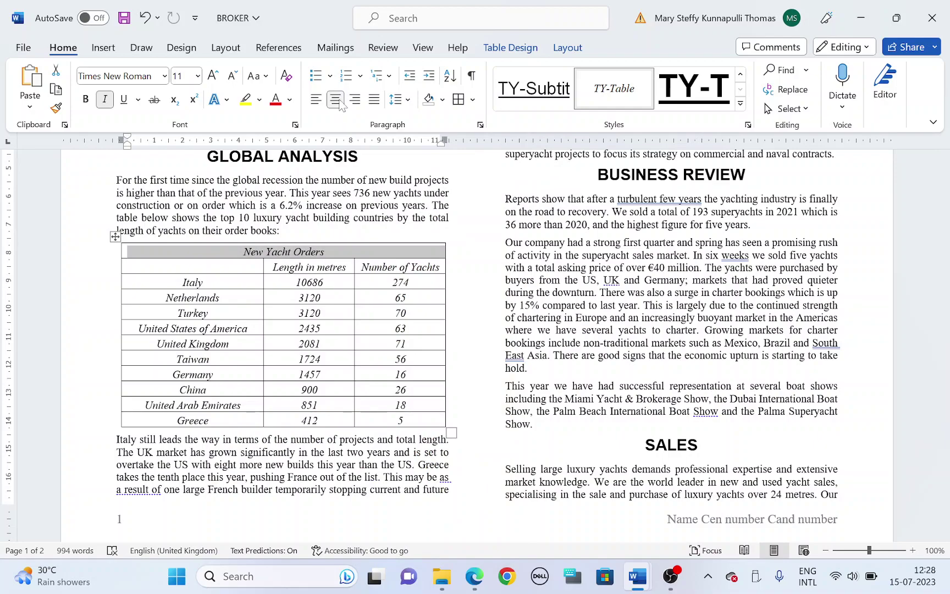
pyautogui.click(323, 251)
# Step: Highlight the image name "SP02YACHT" and the subheading "CHARTERS" in question 14 of the question paper
pyautogui.hotkey('alt', 'Tab')
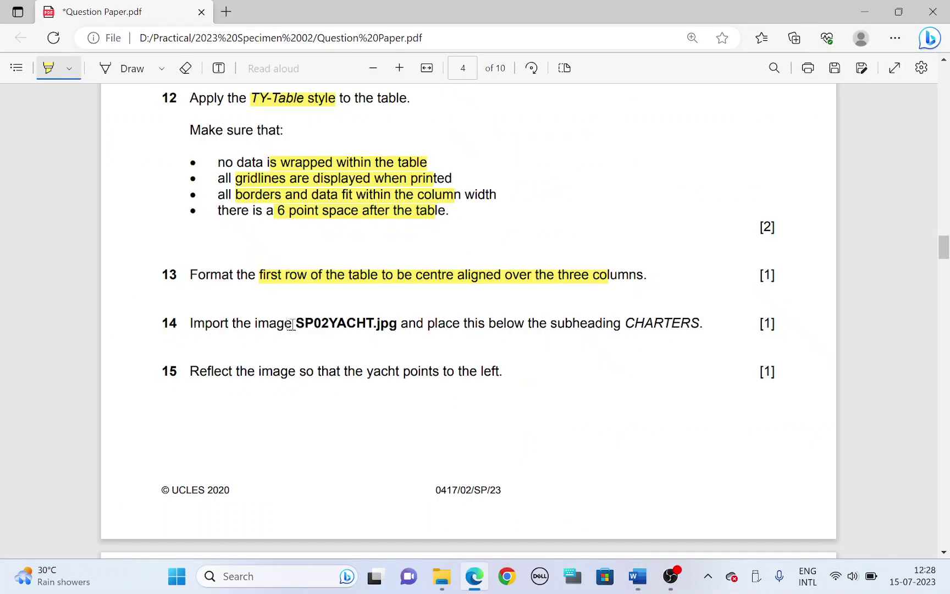
pyautogui.moveTo(295, 325)
pyautogui.mouseDown()
pyautogui.moveTo(369, 323)
pyautogui.moveTo(361, 322)
pyautogui.mouseUp()
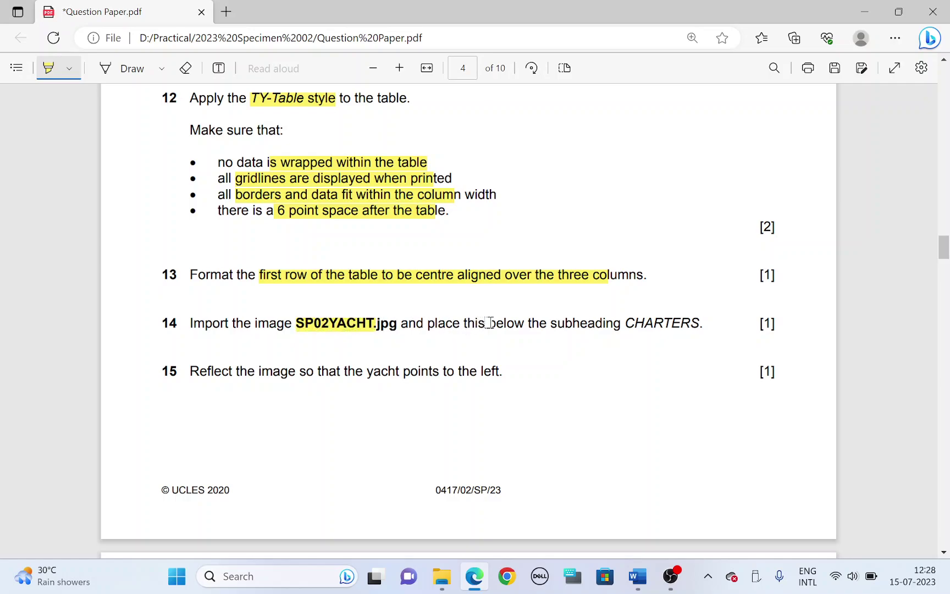
pyautogui.moveTo(626, 324); pyautogui.dragTo(699, 324)
# Step: Add an empty paragraph below the CHARTERS subheading in BROKER and insert the SP02YACHT picture from the device there
pyautogui.hotkey('alt', 'Tab')
pyautogui.scroll(-15, 420, 337)
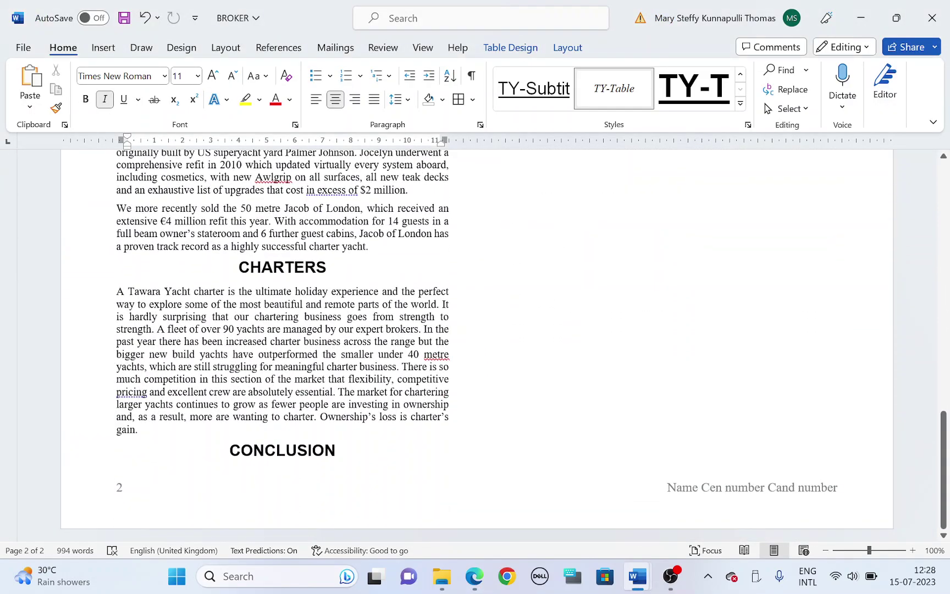
pyautogui.click(117, 291)
pyautogui.press('Return')
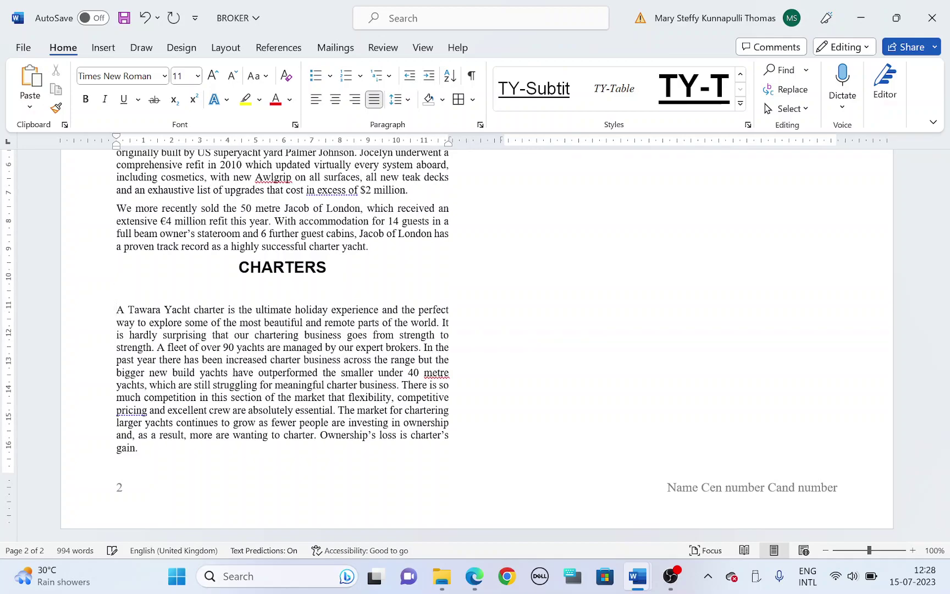
pyautogui.click(103, 47)
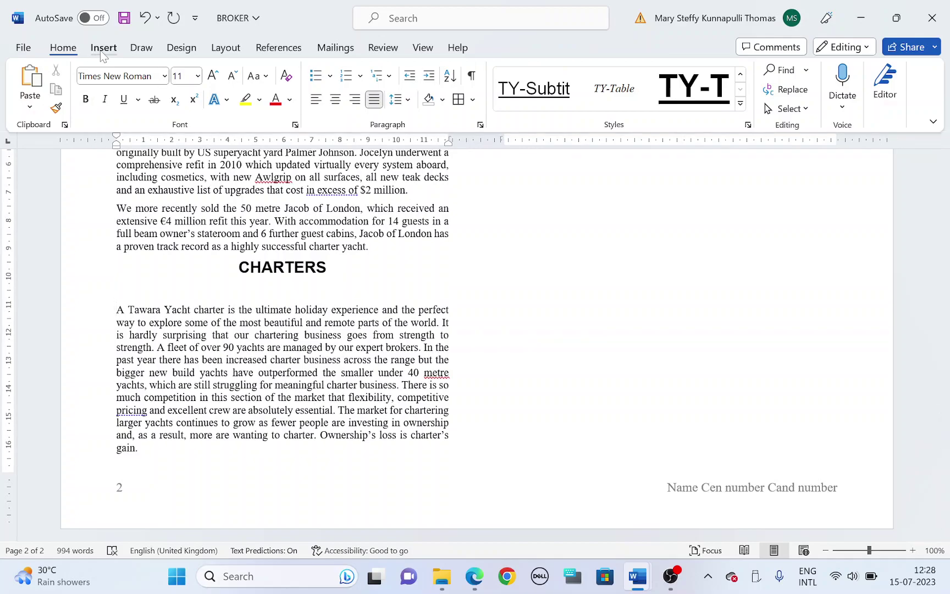
pyautogui.click(160, 96)
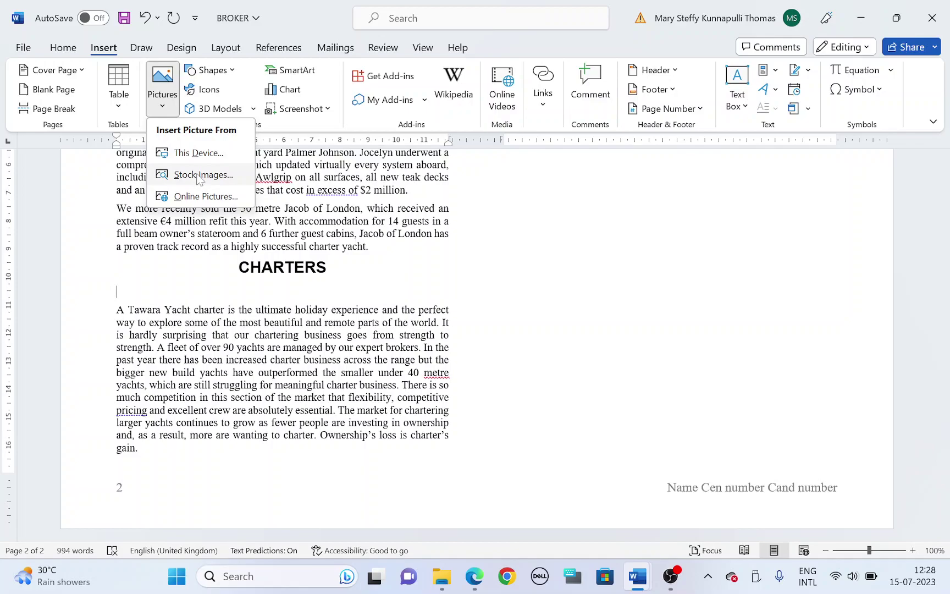
pyautogui.click(199, 154)
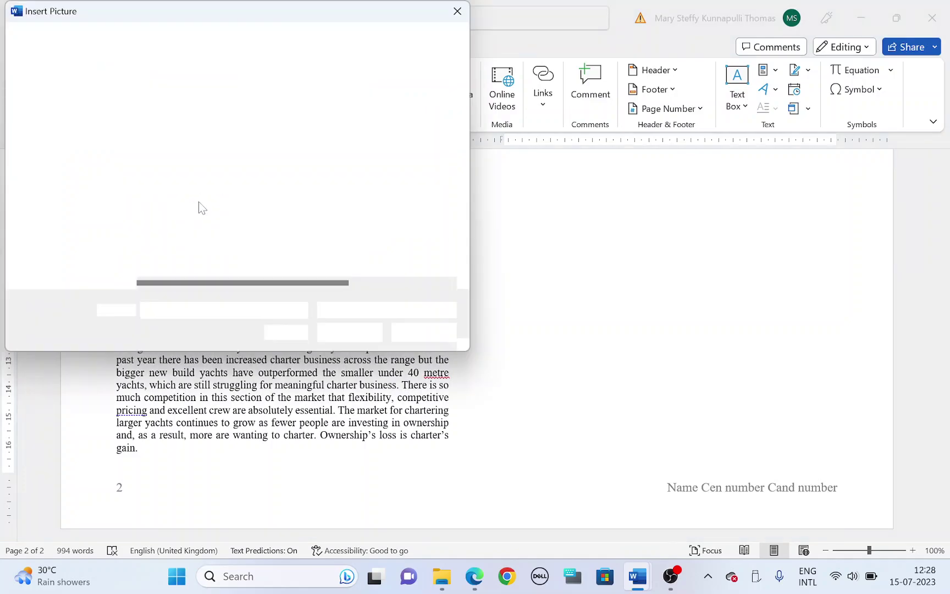
pyautogui.click(161, 142)
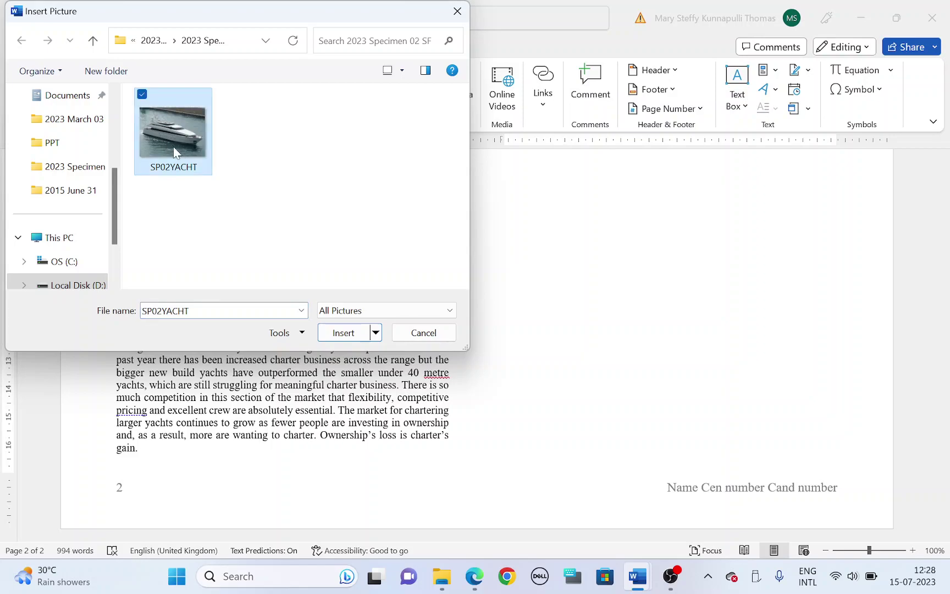
pyautogui.click(344, 333)
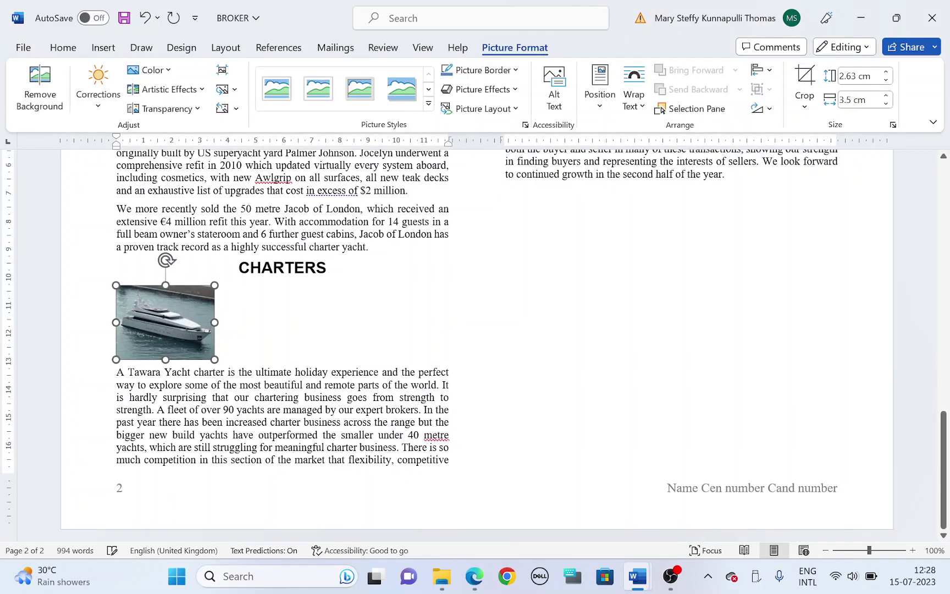
# Step: Highlight "image" and "points to the left" in question 15, and flip the yacht picture in BROKER horizontally
pyautogui.hotkey('alt', 'Tab')
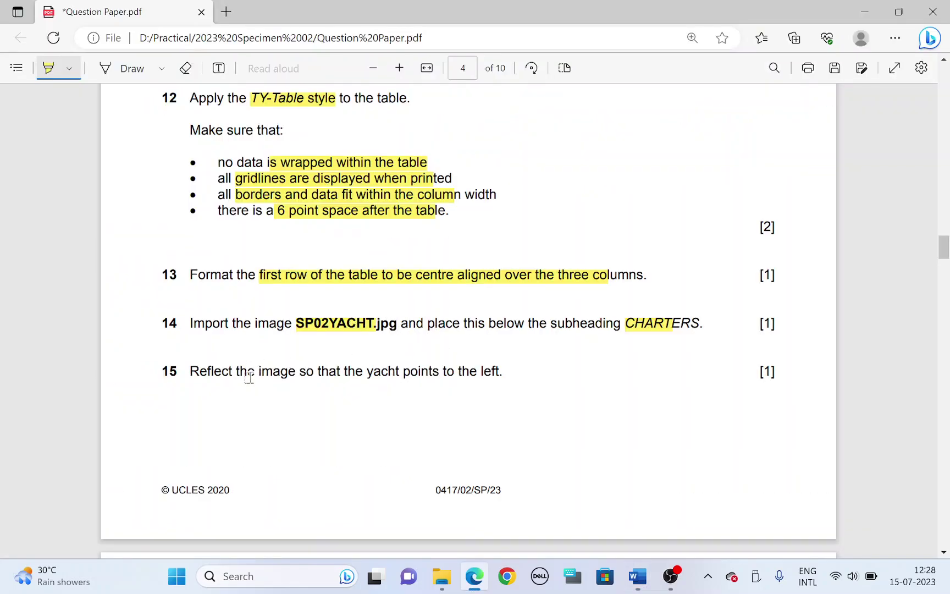
pyautogui.moveTo(258, 373); pyautogui.dragTo(295, 373)
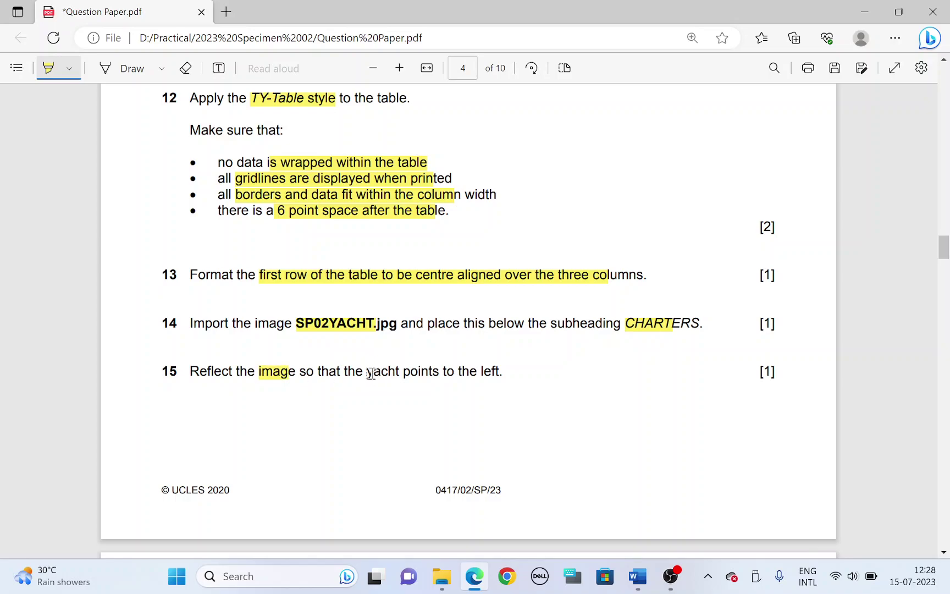
pyautogui.moveTo(405, 374); pyautogui.dragTo(501, 371)
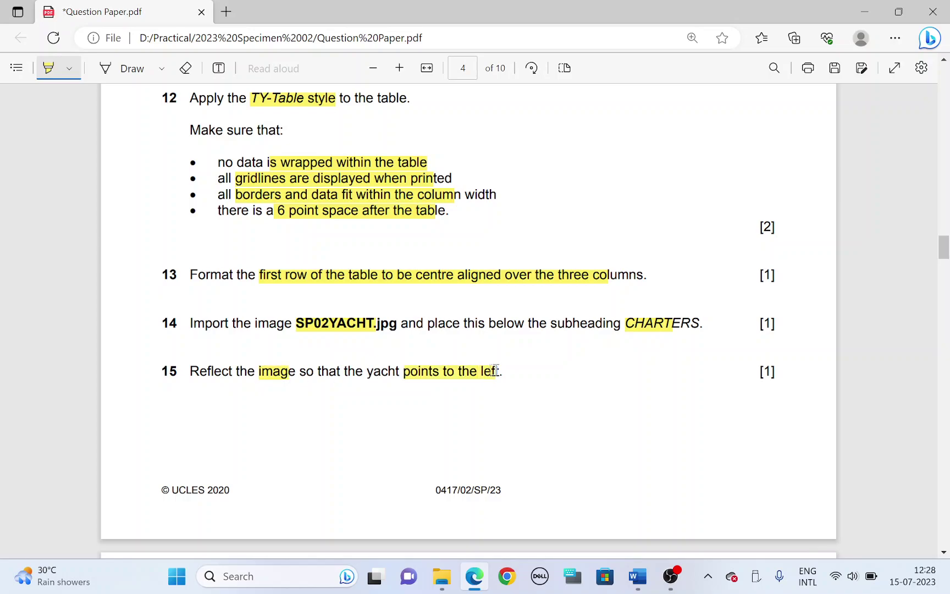
pyautogui.hotkey('alt', 'Tab')
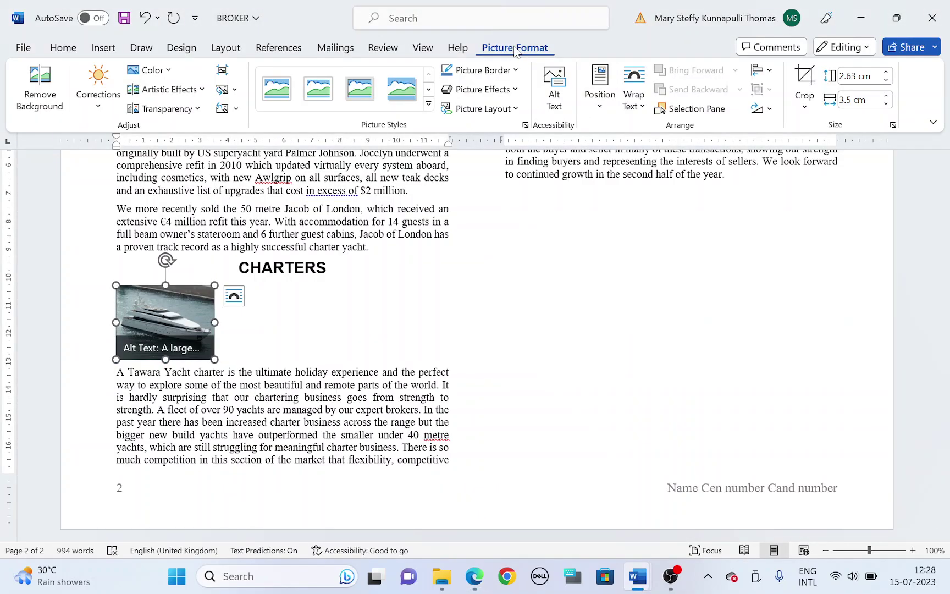
pyautogui.click(758, 109)
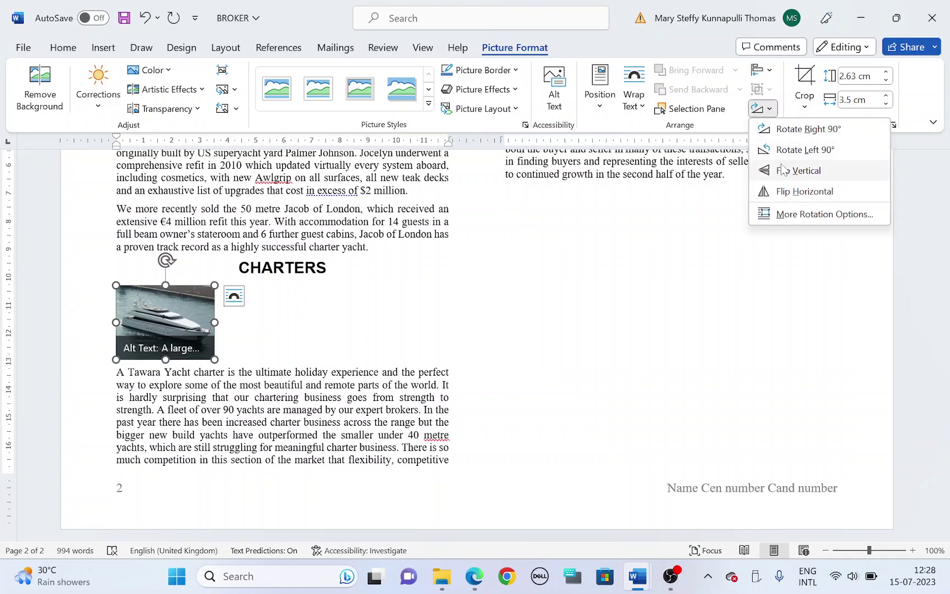
pyautogui.click(787, 192)
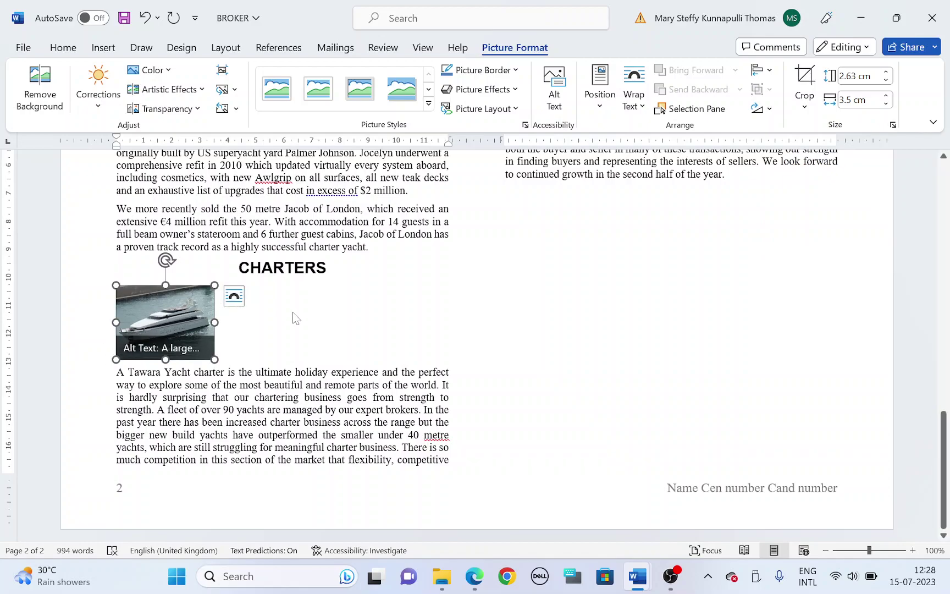
# Step: Highlight "re-sized" and "width of 6 centimetres" in question 16 of the question paper
pyautogui.hotkey('alt', 'Tab')
pyautogui.scroll(-8, 282, 330)
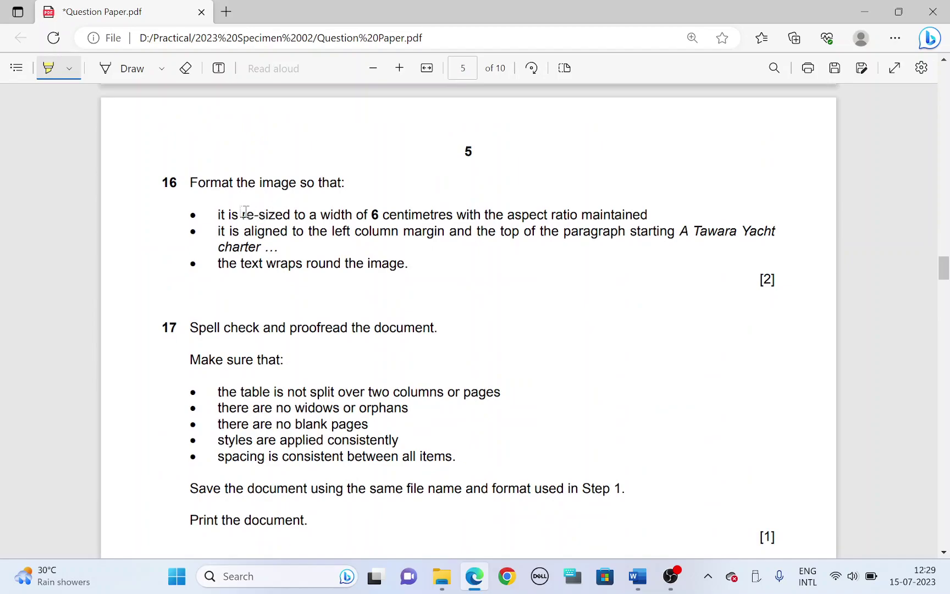
pyautogui.moveTo(244, 212); pyautogui.dragTo(424, 217)
# Step: Check that the yacht picture's aspect ratio is locked in BROKER, and set its width to 6 cm
pyautogui.hotkey('alt', 'Tab')
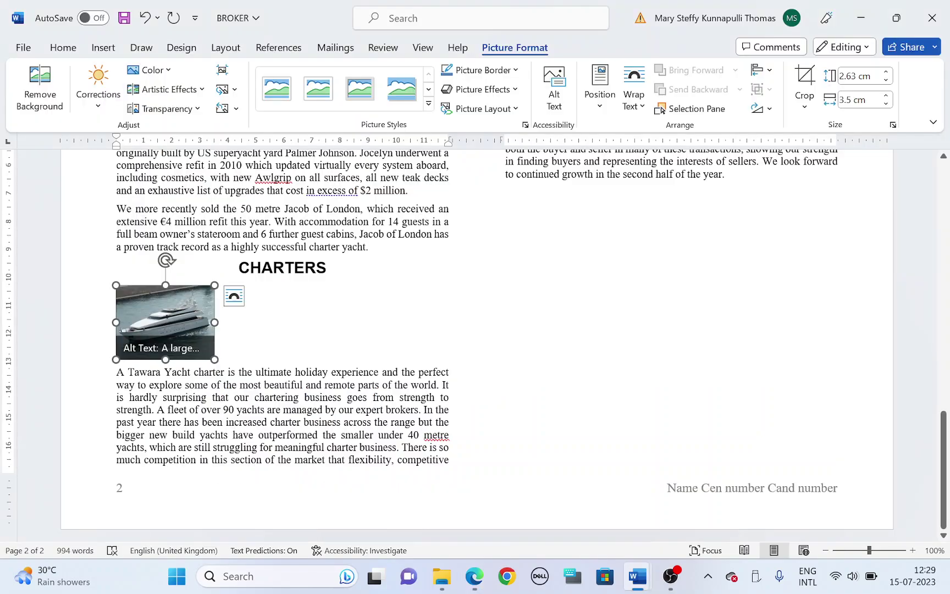
pyautogui.click(893, 125)
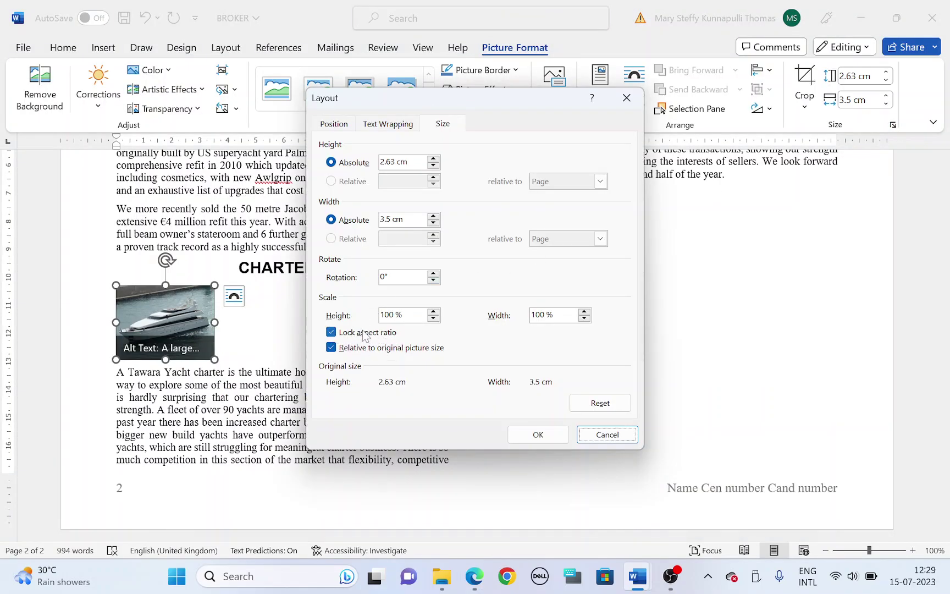
pyautogui.click(607, 434)
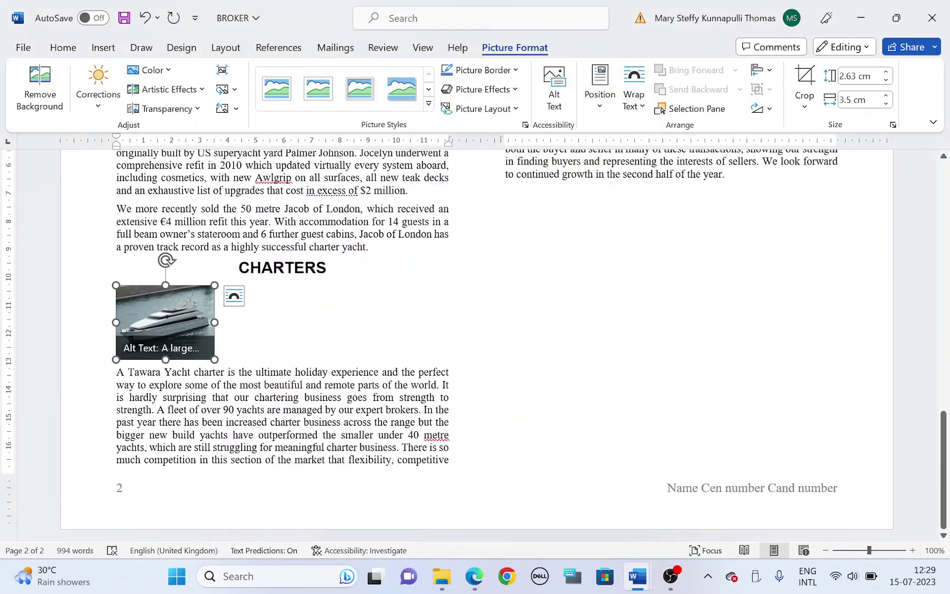
pyautogui.click(870, 101)
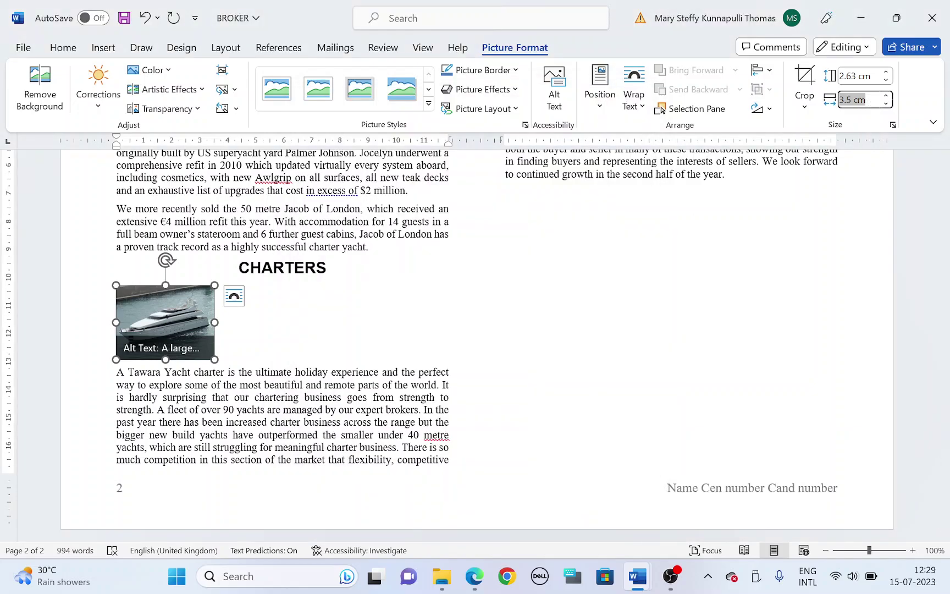
pyautogui.hotkey('alt', 'Tab')
pyautogui.hotkey('alt', 'Tab')
pyautogui.click(868, 102)
pyautogui.write('6')
pyautogui.press('Return')
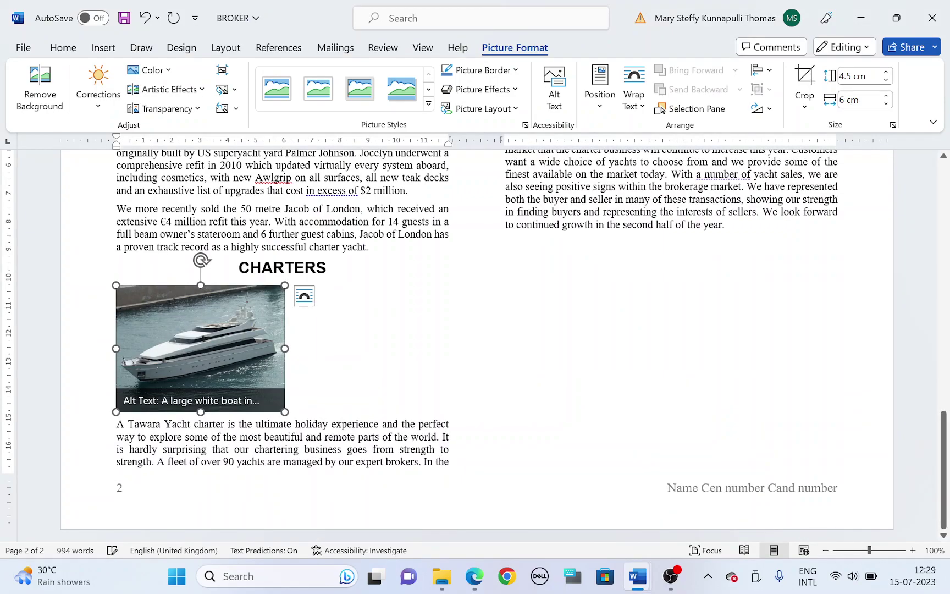
# Step: Highlight question 16's requirements for left column margin and paragraph-top alignment and for text wrapping round the image
pyautogui.hotkey('alt', 'Tab')
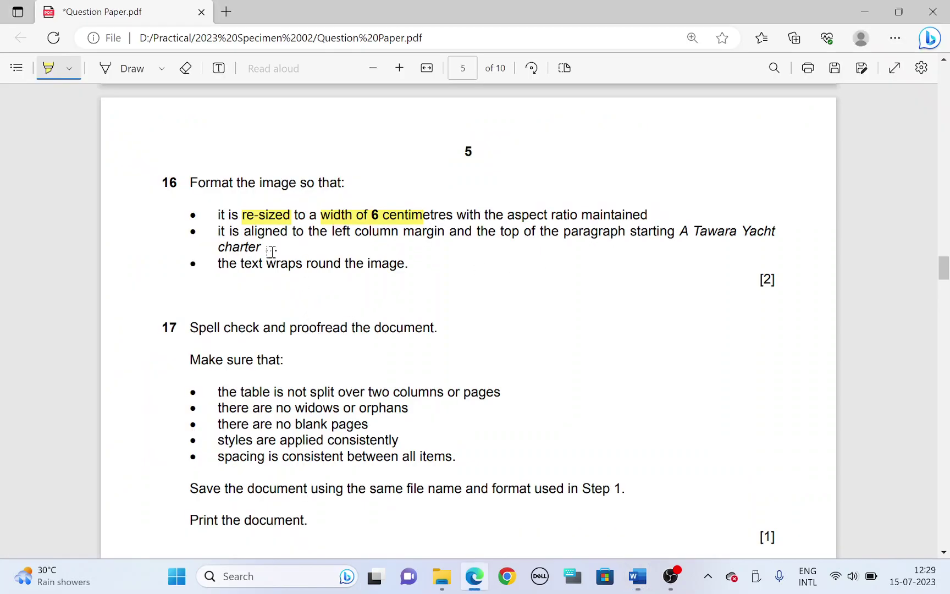
pyautogui.moveTo(252, 230)
pyautogui.mouseDown()
pyautogui.moveTo(424, 216)
pyautogui.moveTo(426, 230)
pyautogui.moveTo(444, 232)
pyautogui.moveTo(744, 231)
pyautogui.mouseUp()
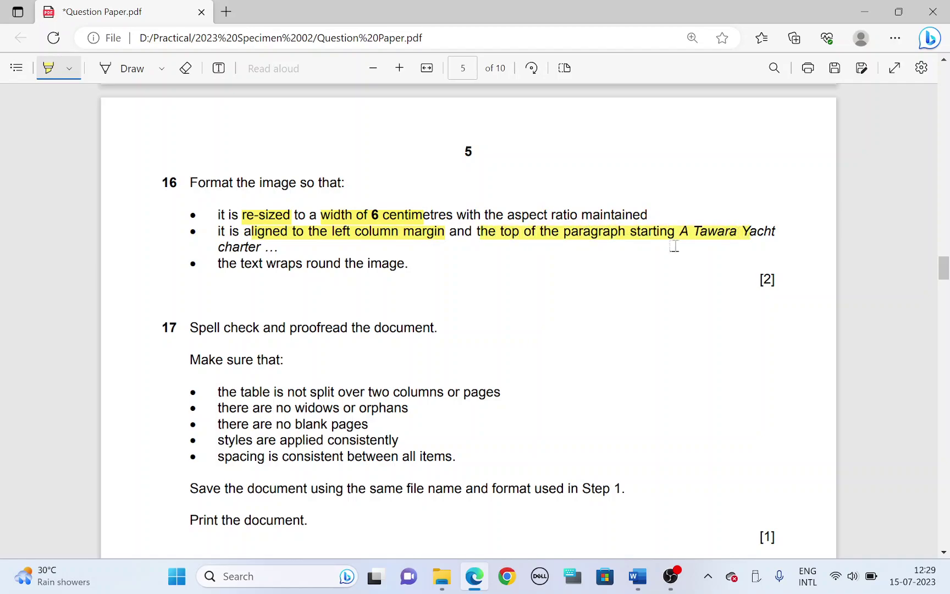
pyautogui.hotkey('alt', 'Tab')
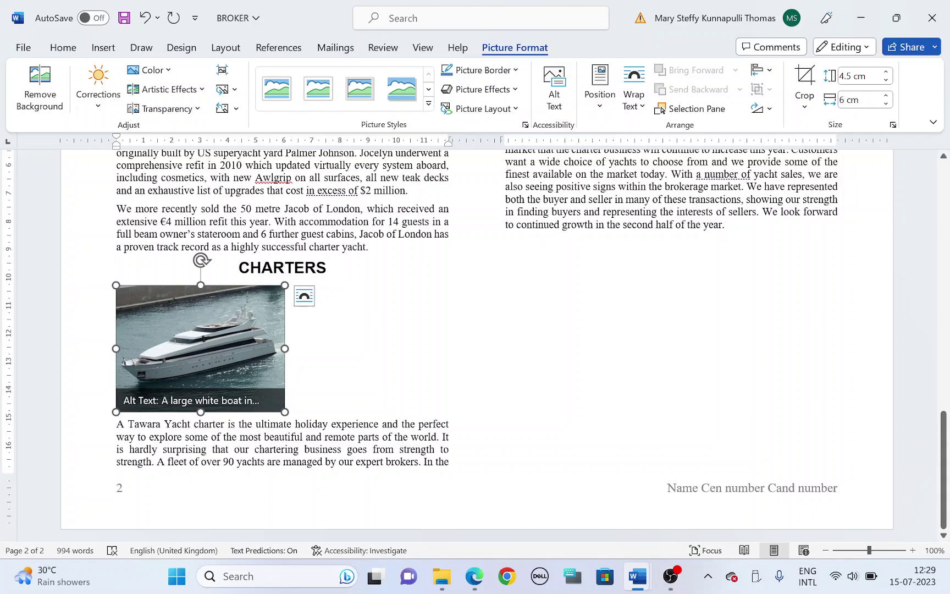
pyautogui.hotkey('alt', 'Tab')
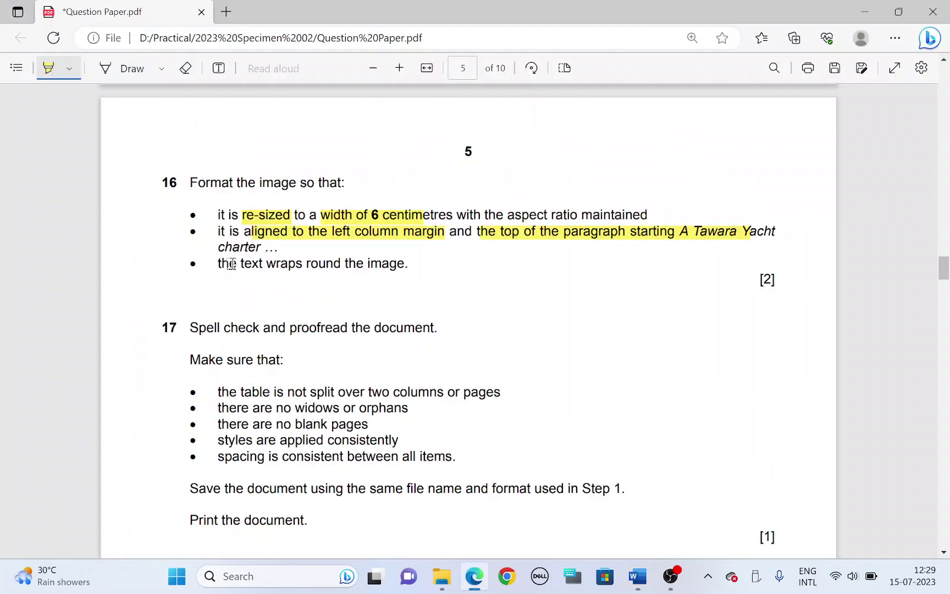
pyautogui.moveTo(240, 264); pyautogui.dragTo(392, 263)
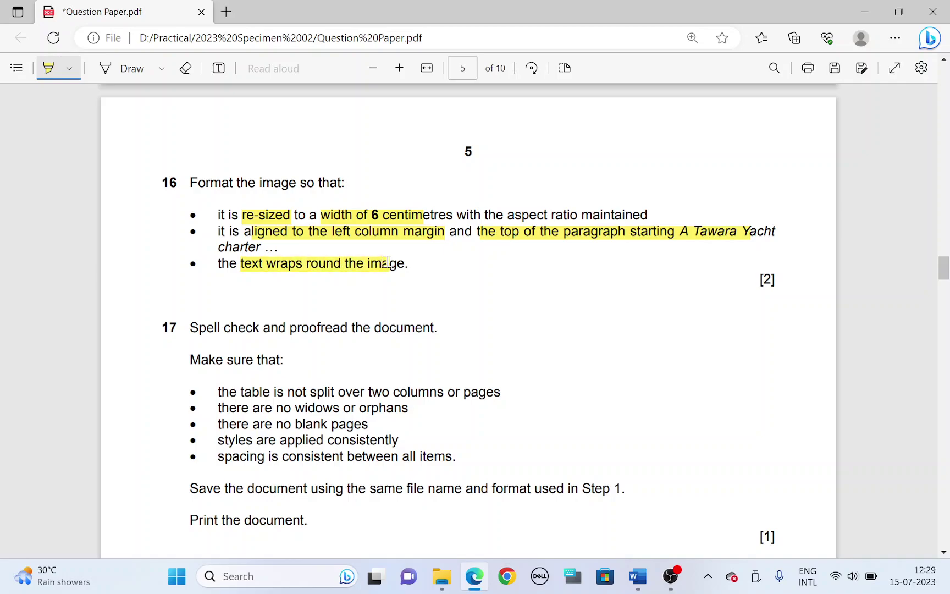
# Step: Apply Square text wrapping to the yacht picture in BROKER and remove the empty paragraph above "A Tawara Yacht charter"
pyautogui.hotkey('alt', 'Tab')
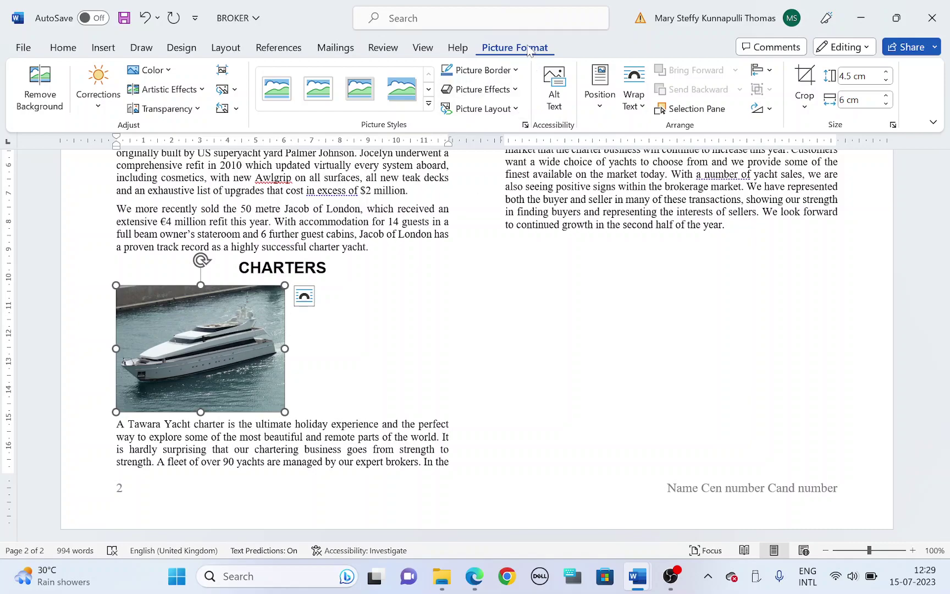
pyautogui.click(634, 96)
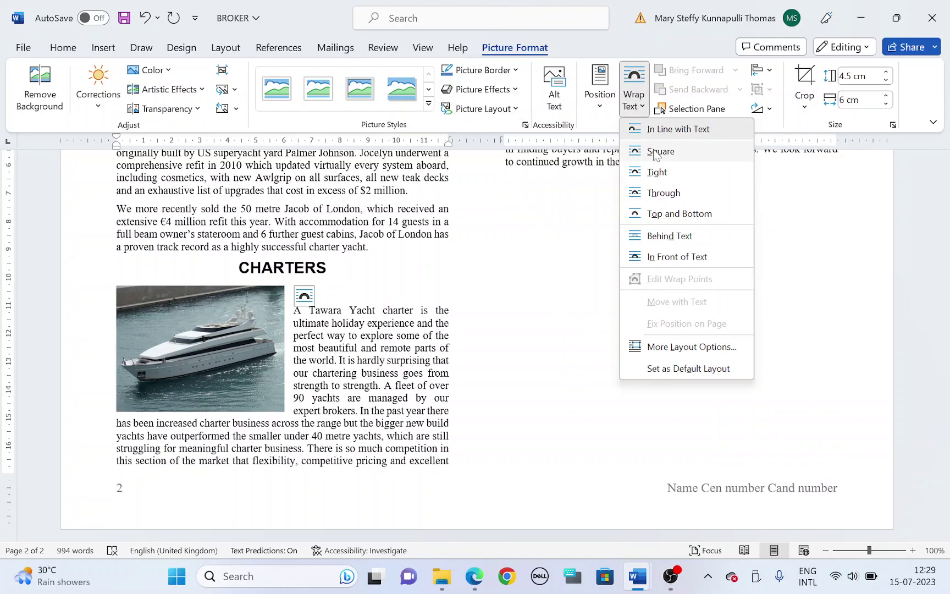
pyautogui.click(657, 152)
pyautogui.click(360, 298)
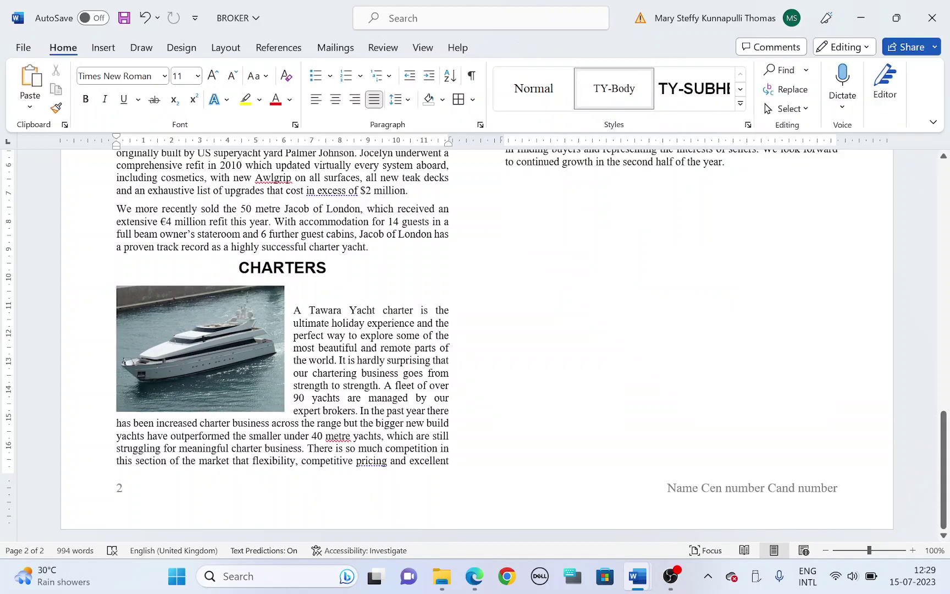
pyautogui.press('BackSpace')
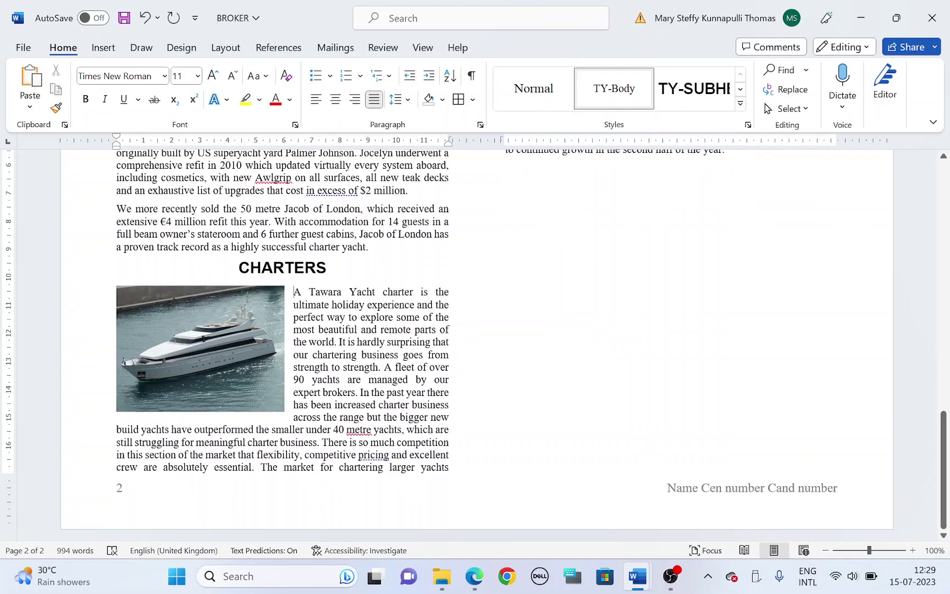
# Step: Check question 17, start BROKER's spelling and grammar check, and ignore the suggestions for "offices", "turbulent few years", "weeks" and "South East"
pyautogui.hotkey('alt', 'Tab')
pyautogui.scroll(-2, 314, 371)
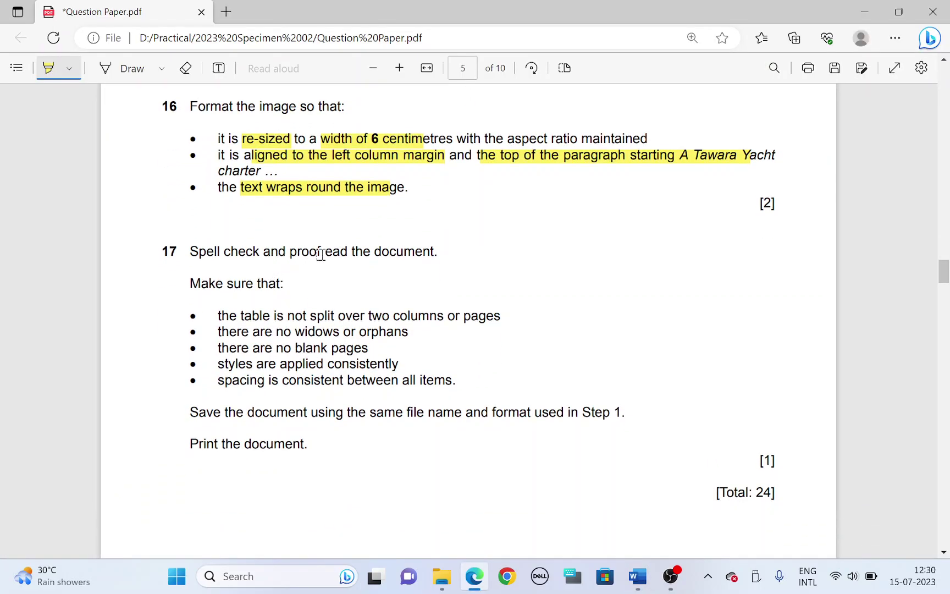
pyautogui.hotkey('alt', 'Tab')
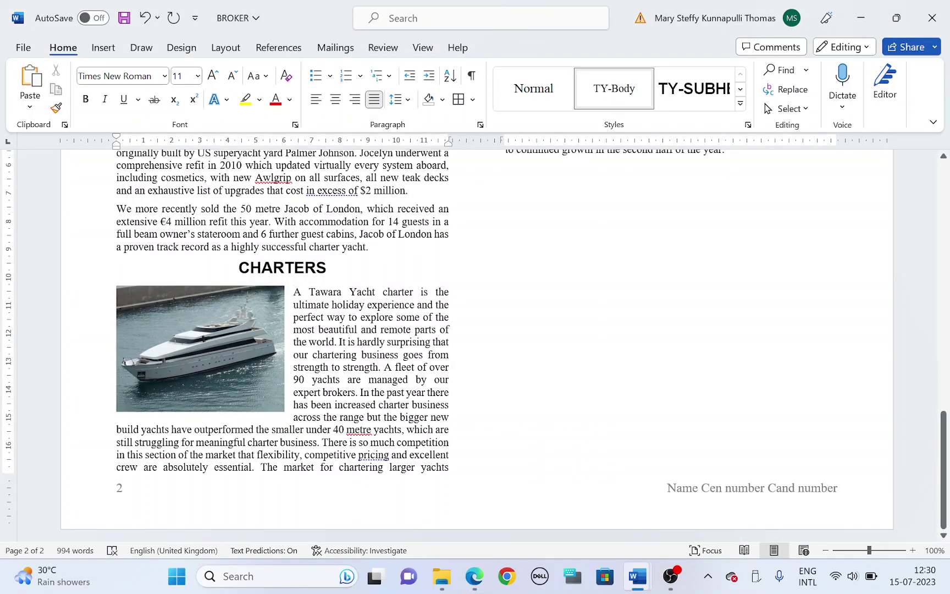
pyautogui.click(383, 48)
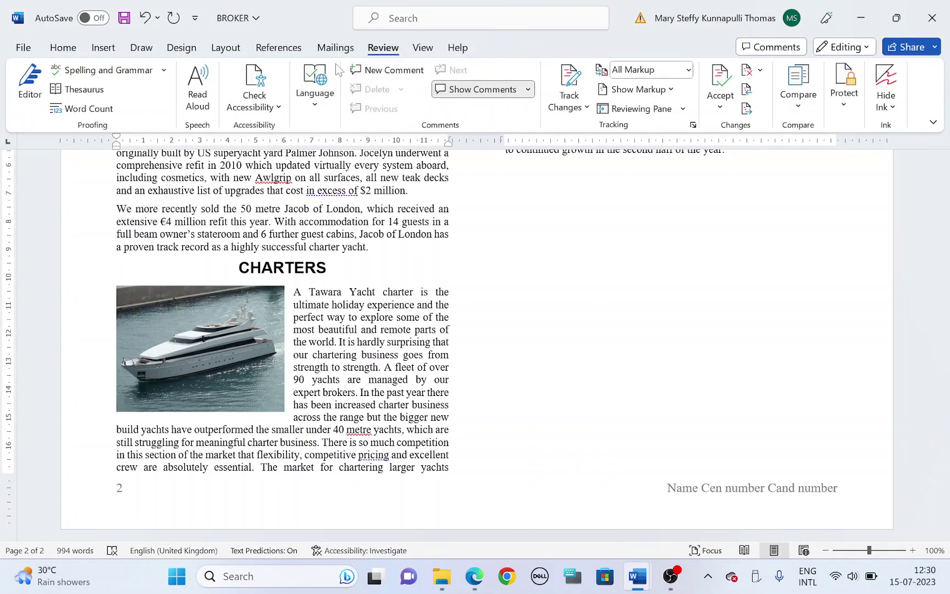
pyautogui.click(83, 77)
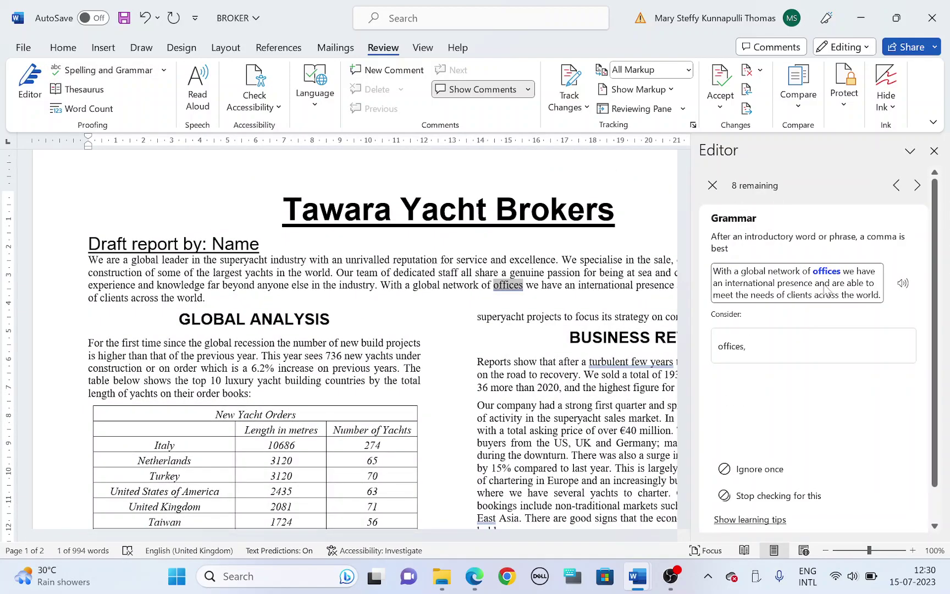
pyautogui.click(775, 471)
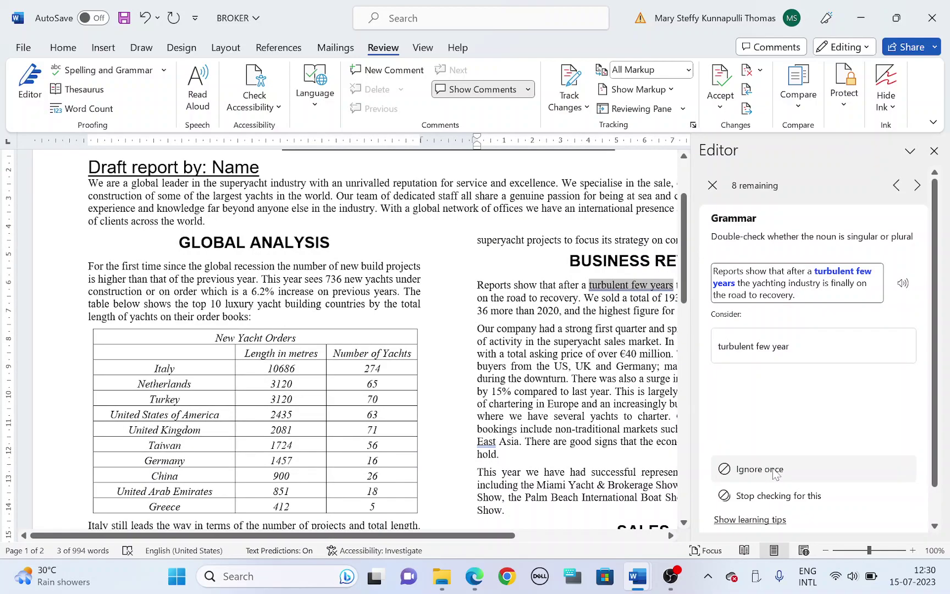
pyautogui.click(775, 471)
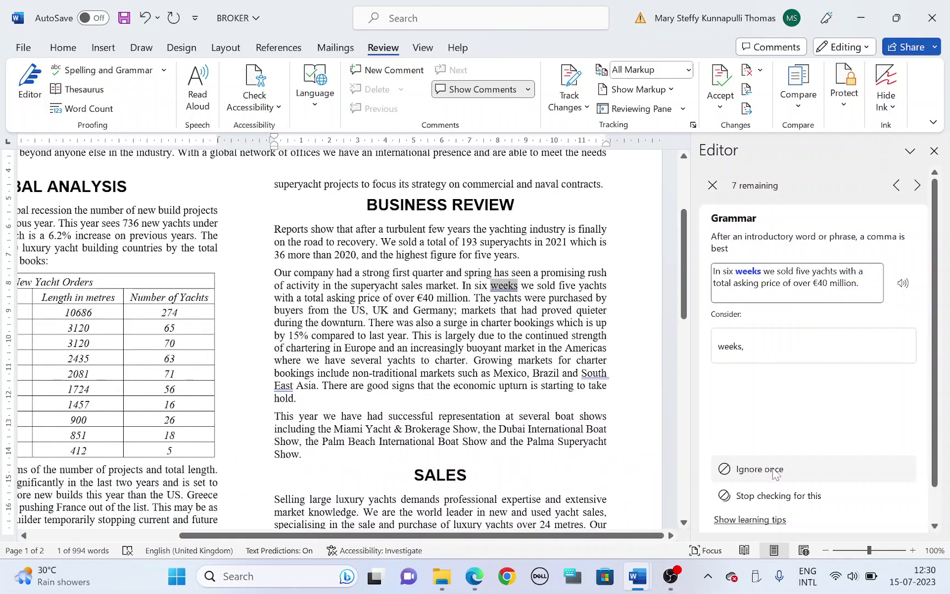
pyautogui.click(775, 470)
pyautogui.click(775, 471)
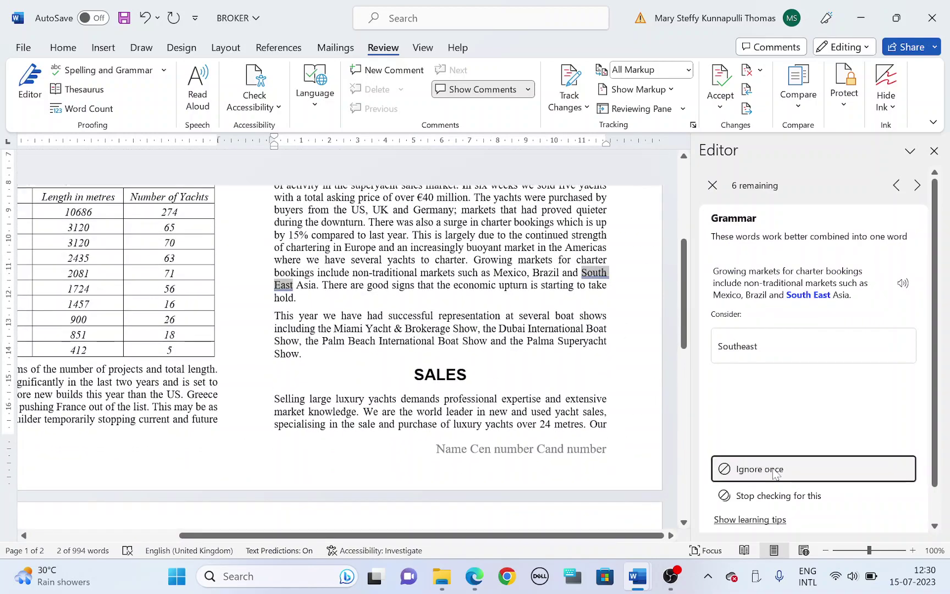
pyautogui.click(775, 470)
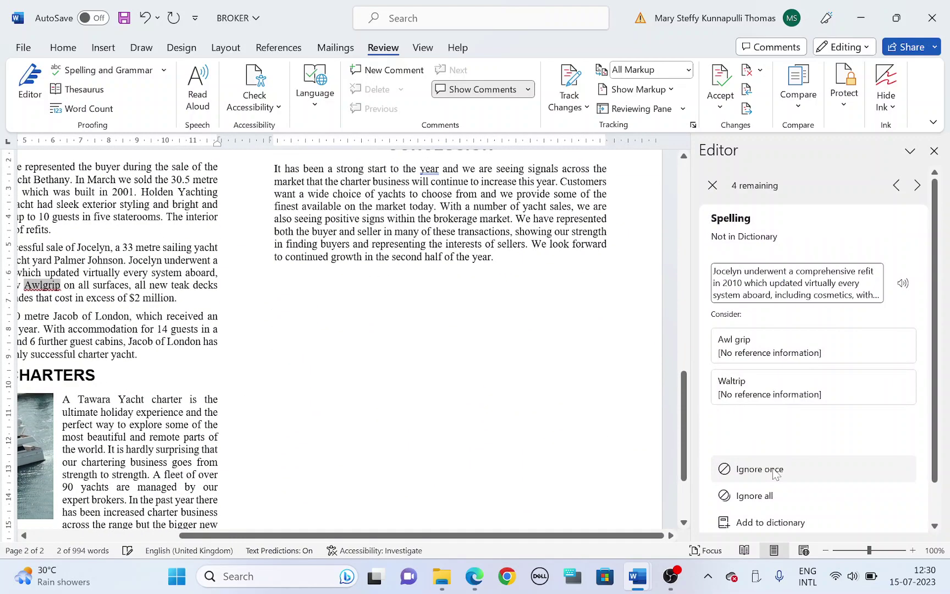
# Step: Accept the Editor suggestions "Awl grip", "year," and "40-meter" in BROKER, and close the Editor
pyautogui.click(772, 351)
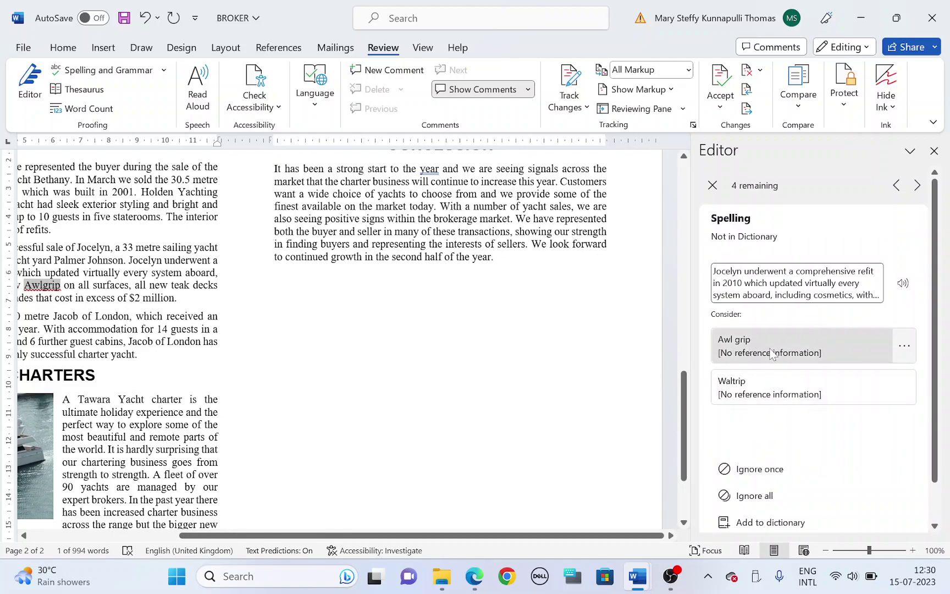
pyautogui.click(772, 352)
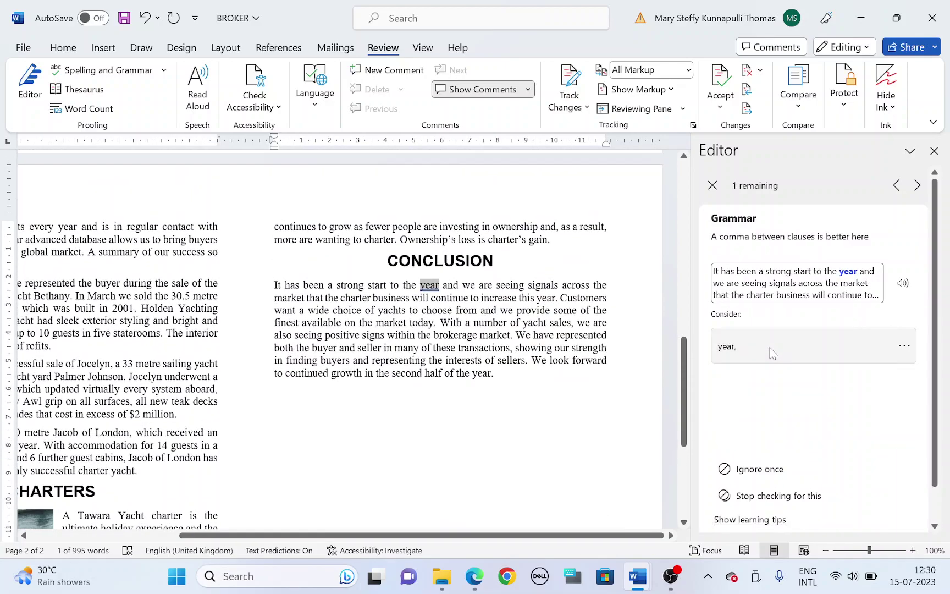
pyautogui.click(772, 352)
pyautogui.click(772, 352)
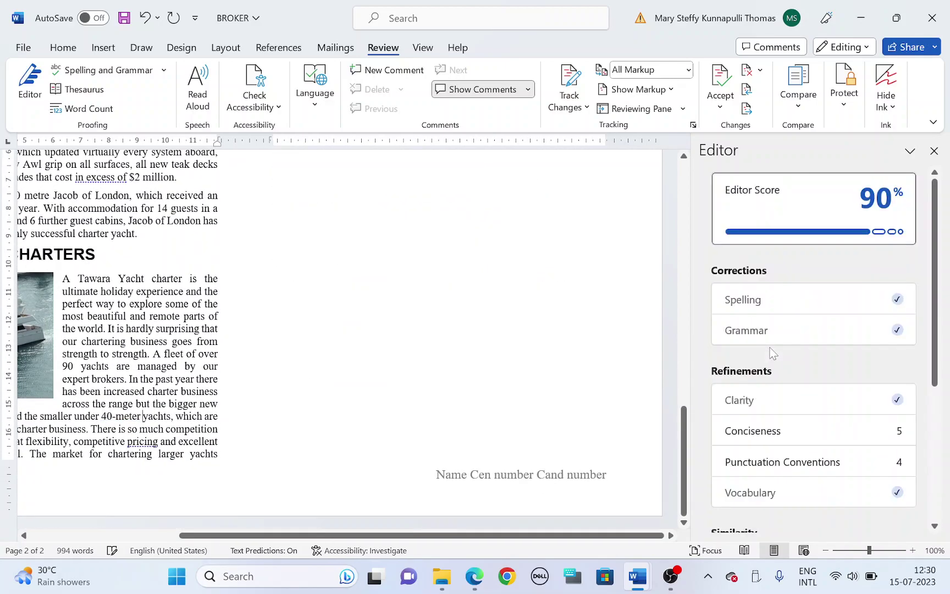
pyautogui.click(933, 151)
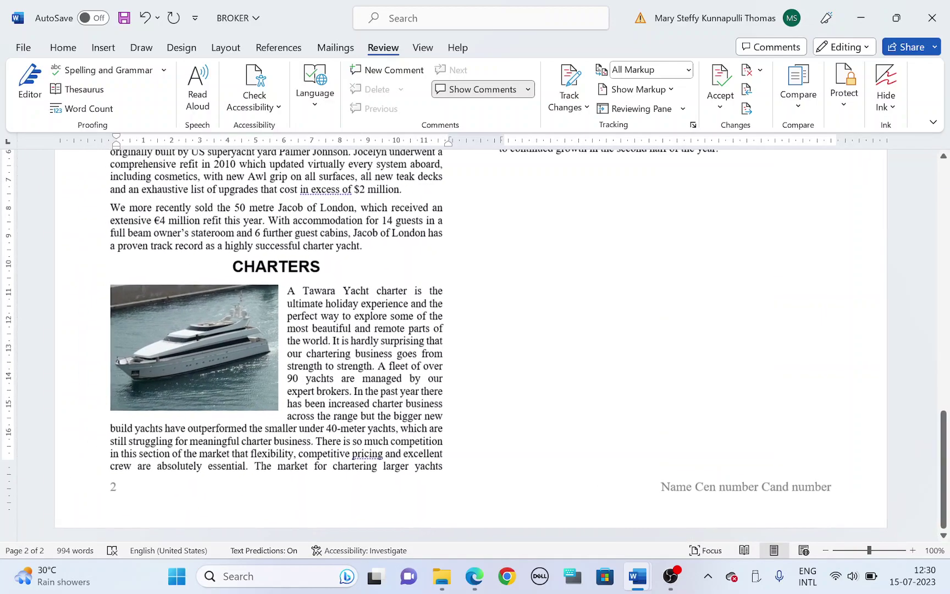
# Step: Highlight "table is not split" and "two columns or" in question 17, and check the New Yacht Orders table in BROKER
pyautogui.scroll(15, 580, 302)
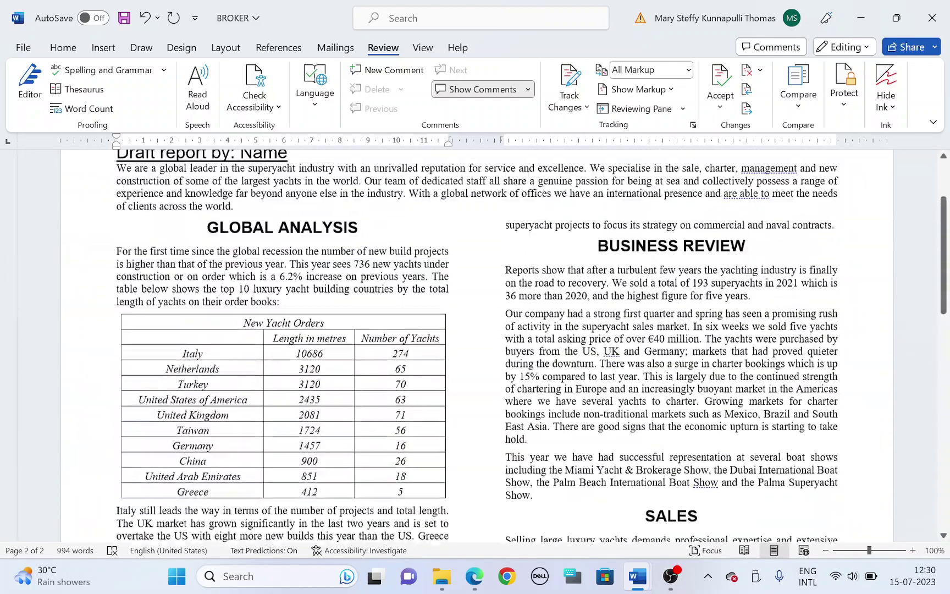
pyautogui.hotkey('alt', 'Tab')
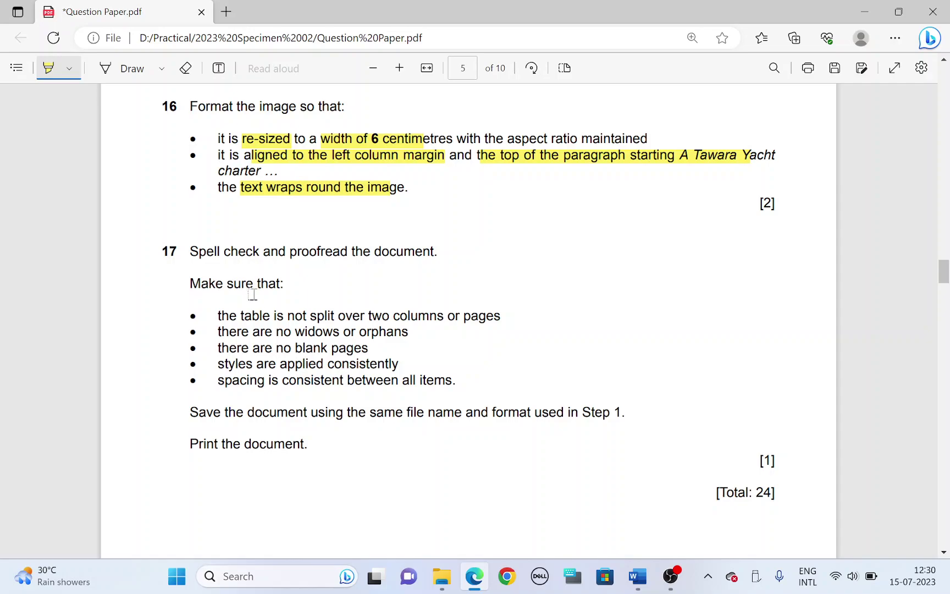
pyautogui.moveTo(246, 316); pyautogui.dragTo(443, 317)
pyautogui.hotkey('alt', 'Tab')
pyautogui.scroll(2, 447, 357)
pyautogui.scroll(-3, 450, 407)
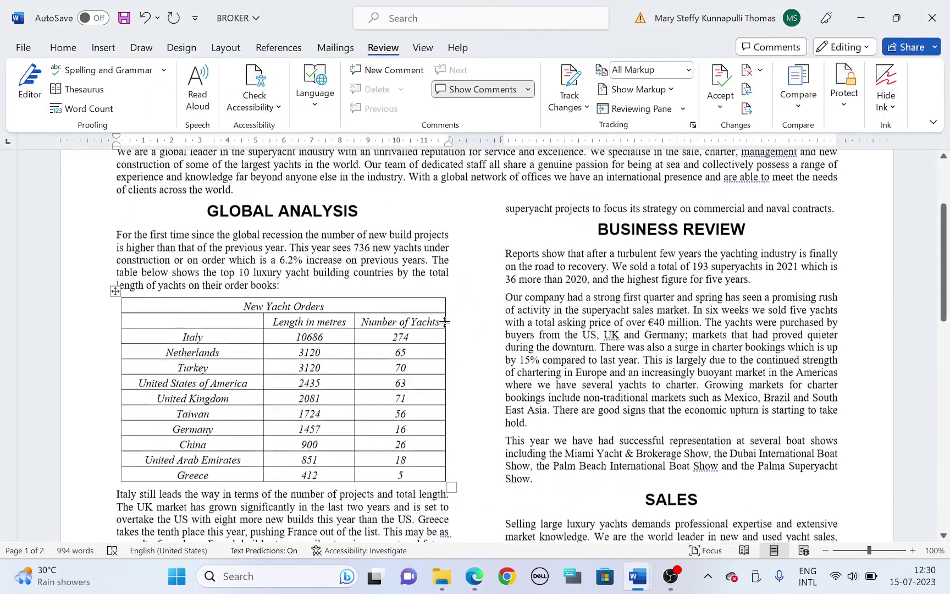
# Step: Highlight "no widows or orphans" in question 17, and inspect BROKER's column and page breaks for stray lines
pyautogui.hotkey('alt', 'Tab')
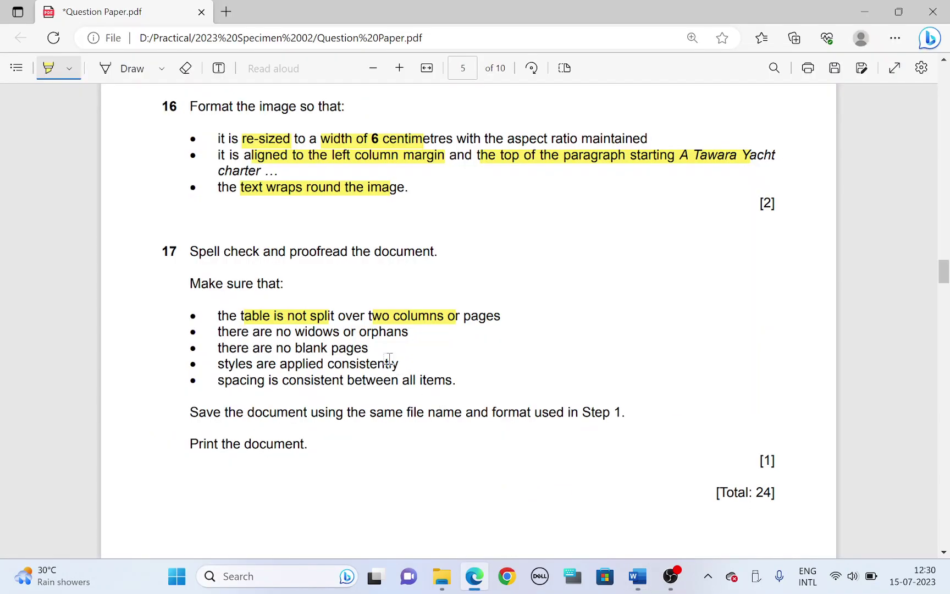
pyautogui.moveTo(275, 332); pyautogui.dragTo(387, 338)
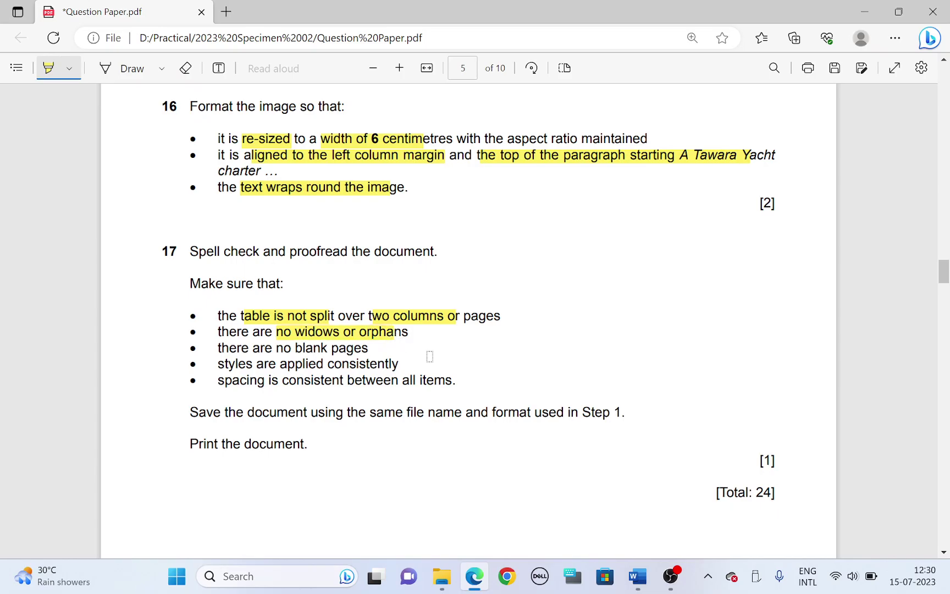
pyautogui.hotkey('alt', 'Tab')
pyautogui.scroll(-3, 418, 352)
pyautogui.scroll(-9, 476, 346)
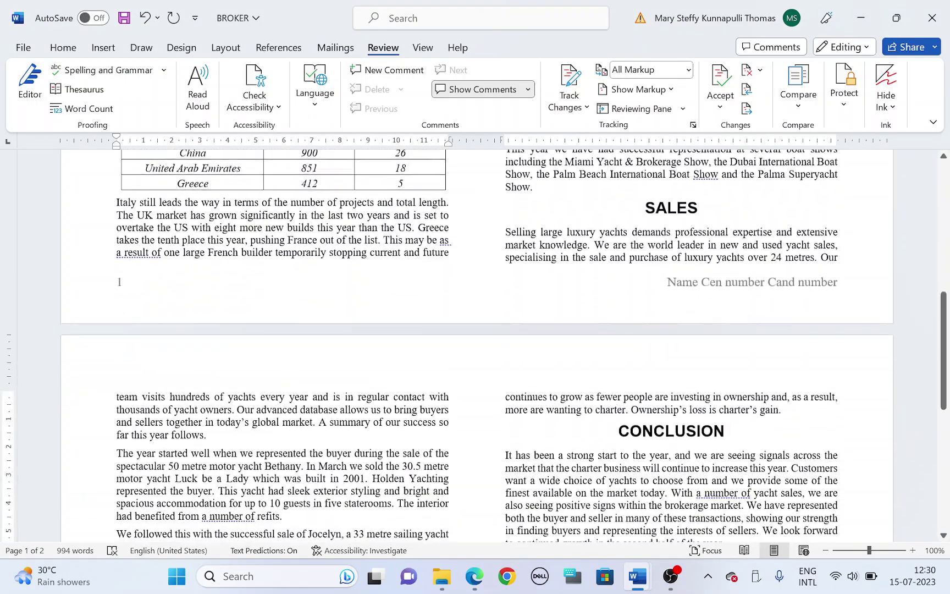
pyautogui.scroll(12, 476, 346)
pyautogui.scroll(2, 476, 346)
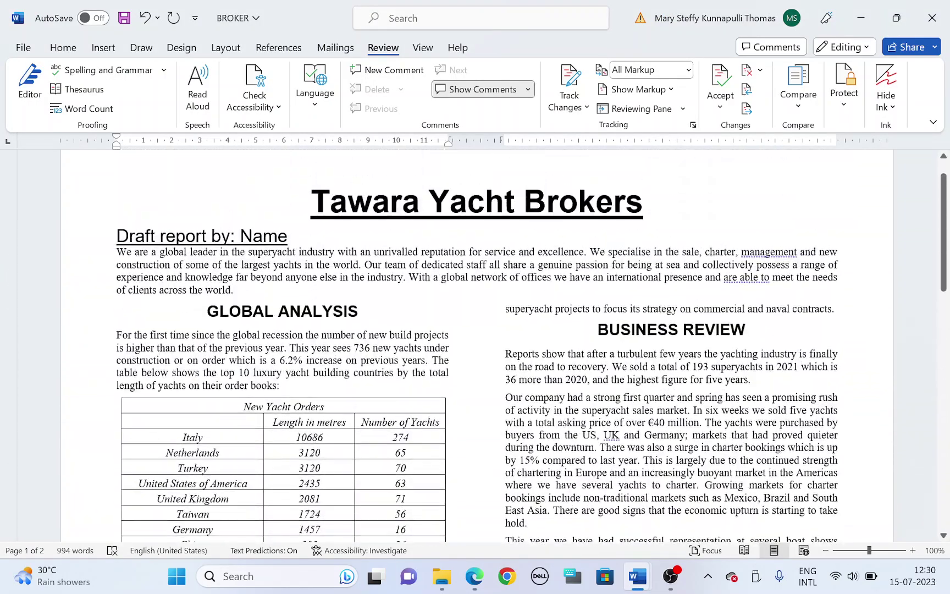
pyautogui.scroll(-7, 476, 346)
pyautogui.scroll(4, 476, 346)
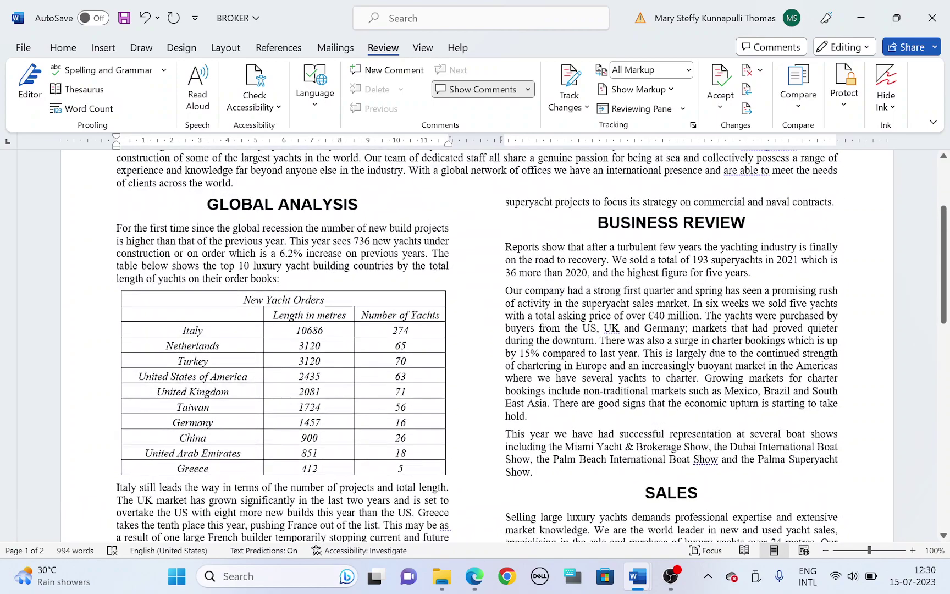
# Step: Enlarge the New Yacht Orders table slightly so the paragraph below it carries two lines into the second column
pyautogui.click(457, 378)
pyautogui.scroll(-2, 457, 378)
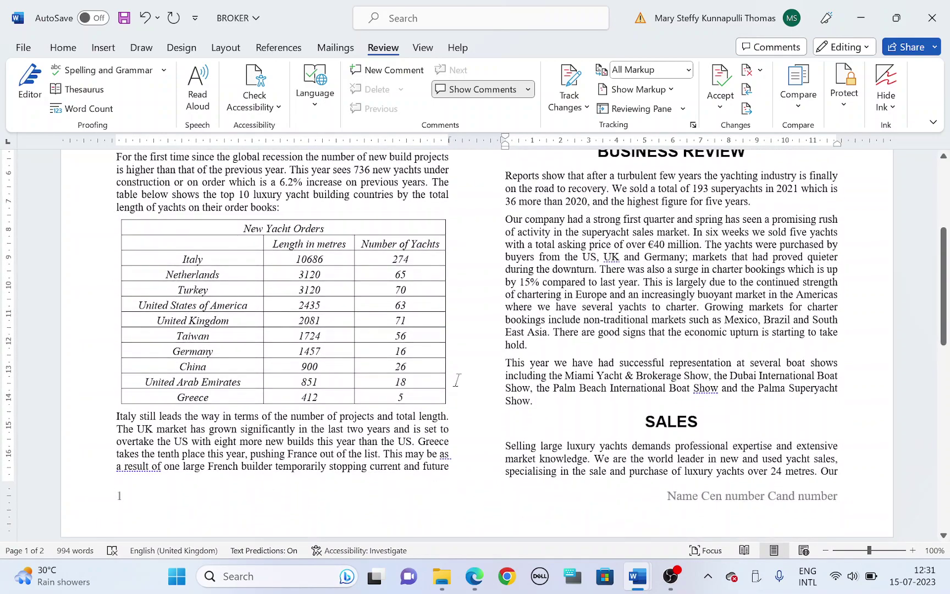
pyautogui.moveTo(449, 408); pyautogui.dragTo(449, 421)
pyautogui.scroll(2, 449, 421)
pyautogui.click(245, 301)
pyautogui.scroll(-2, 245, 300)
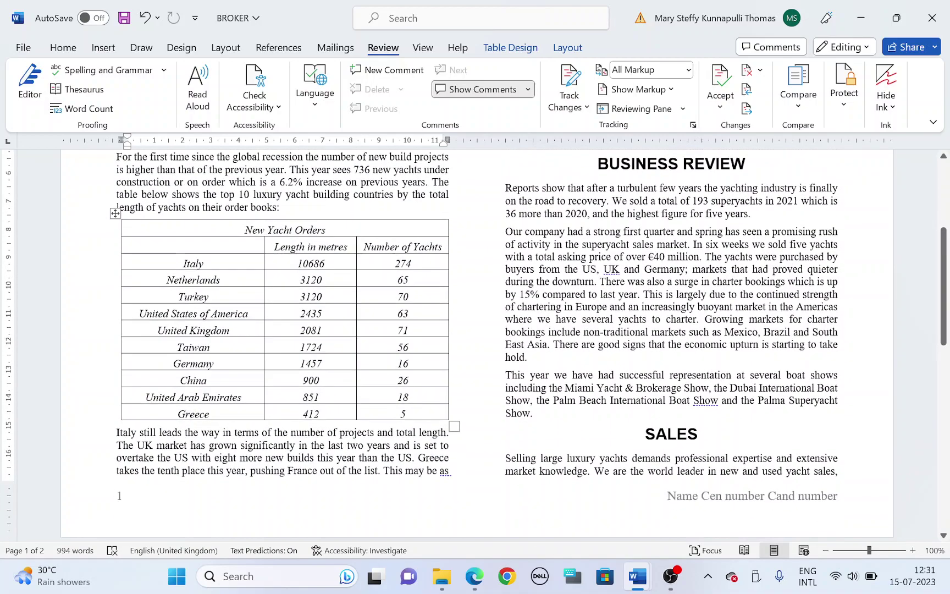
# Step: Highlight "blank pages" in question 17, and check the end of BROKER for any blank page
pyautogui.hotkey('alt', 'Tab')
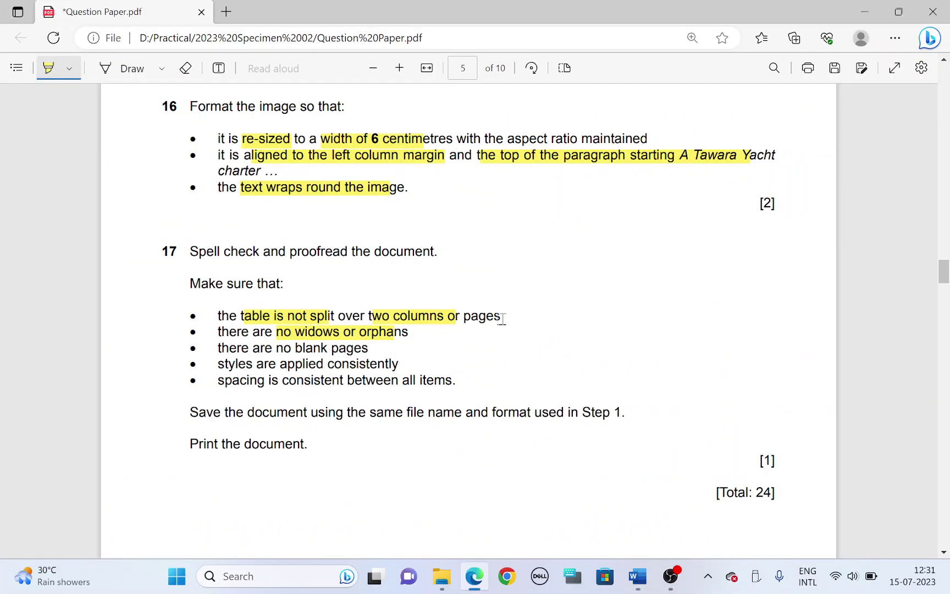
pyautogui.moveTo(296, 347); pyautogui.dragTo(380, 349)
pyautogui.hotkey('alt', 'Tab')
pyautogui.scroll(-5, 490, 338)
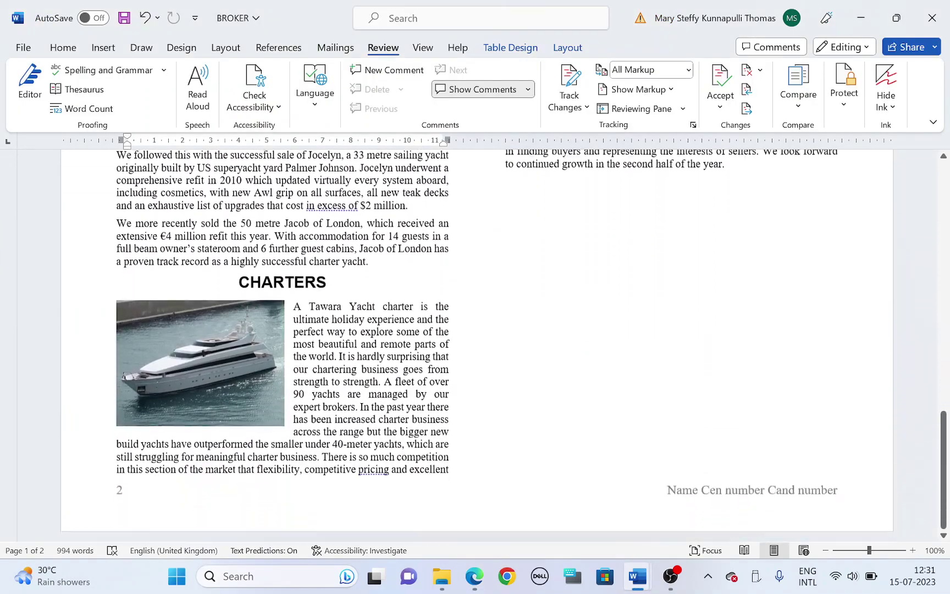
# Step: Highlight question 17's consistent styles and consistent spacing requirements, and review BROKER from end to start against them
pyautogui.hotkey('alt', 'Tab')
pyautogui.moveTo(265, 364); pyautogui.dragTo(392, 364)
pyautogui.moveTo(267, 384); pyautogui.dragTo(424, 380)
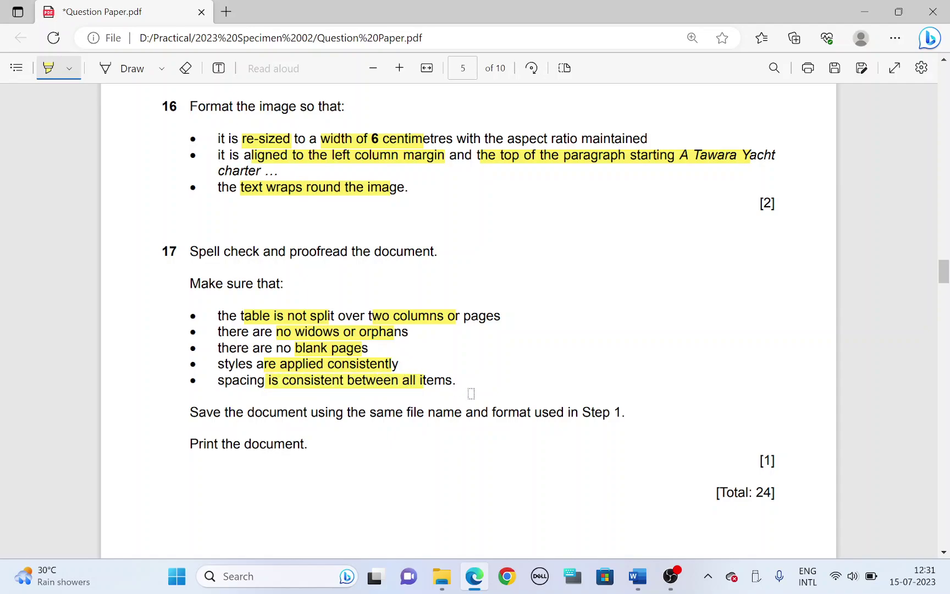
pyautogui.hotkey('alt', 'Tab')
pyautogui.scroll(10, 487, 309)
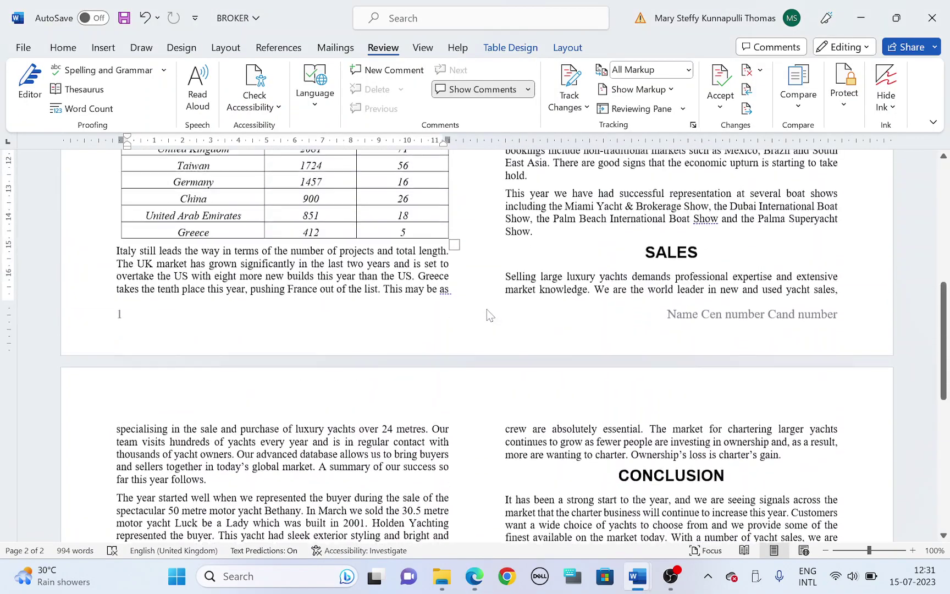
pyautogui.scroll(10, 487, 309)
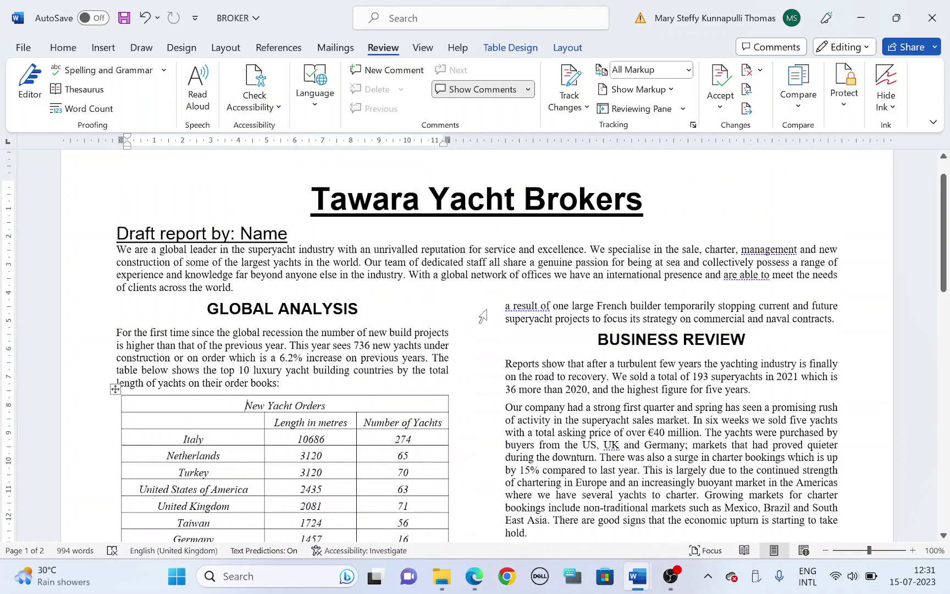
# Step: Check question 17's saving instruction, and save BROKER under its existing file name and format
pyautogui.hotkey('alt', 'Tab')
pyautogui.scroll(-3, 426, 360)
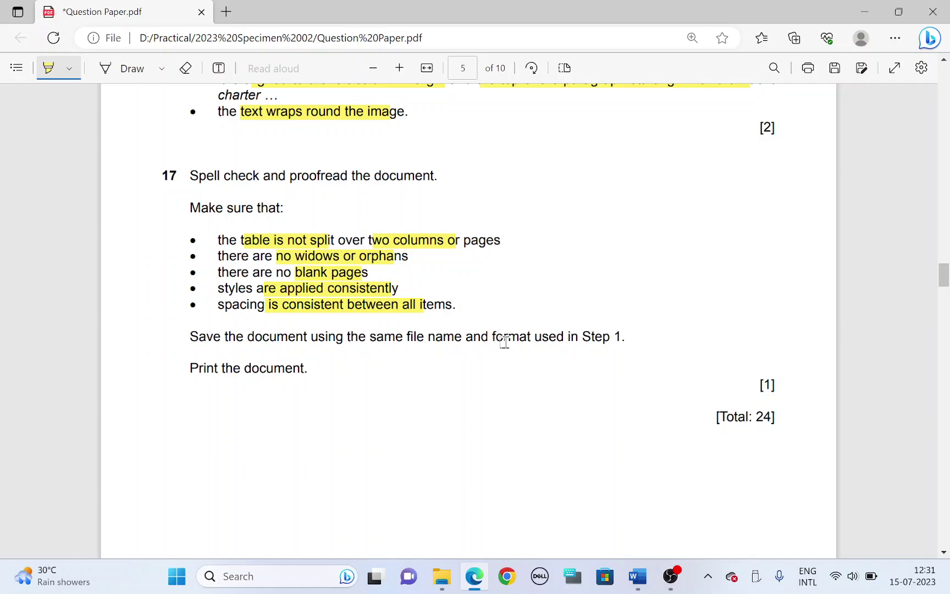
pyautogui.hotkey('alt', 'Tab')
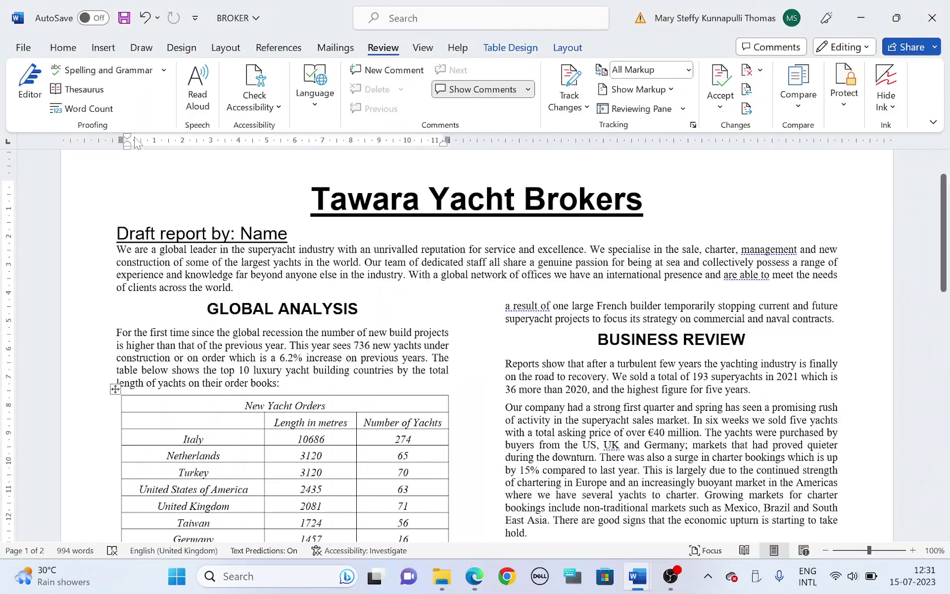
pyautogui.click(124, 18)
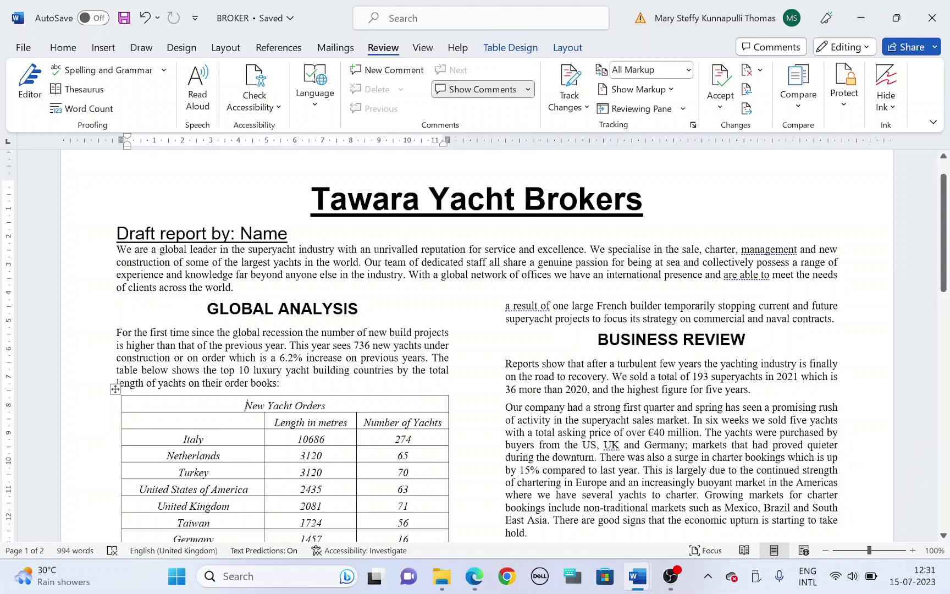
pyautogui.scroll(-1, 474, 347)
pyautogui.scroll(-1, 475, 346)
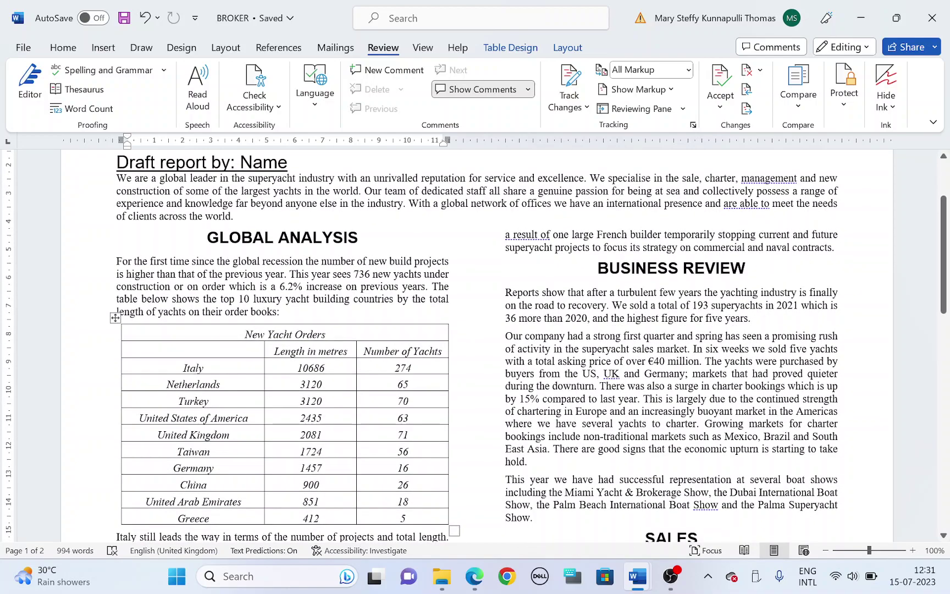
# Step: Highlight "Print the document" in question 17, view BROKER's print settings and preview without printing, and return to the question paper
pyautogui.hotkey('alt', 'Tab')
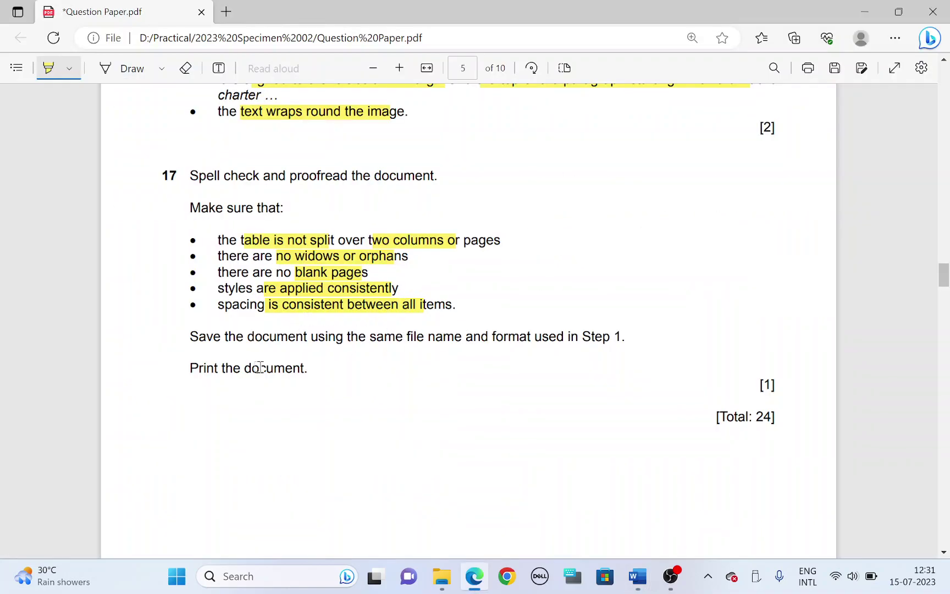
pyautogui.moveTo(190, 369); pyautogui.dragTo(282, 368)
pyautogui.hotkey('alt', 'Tab')
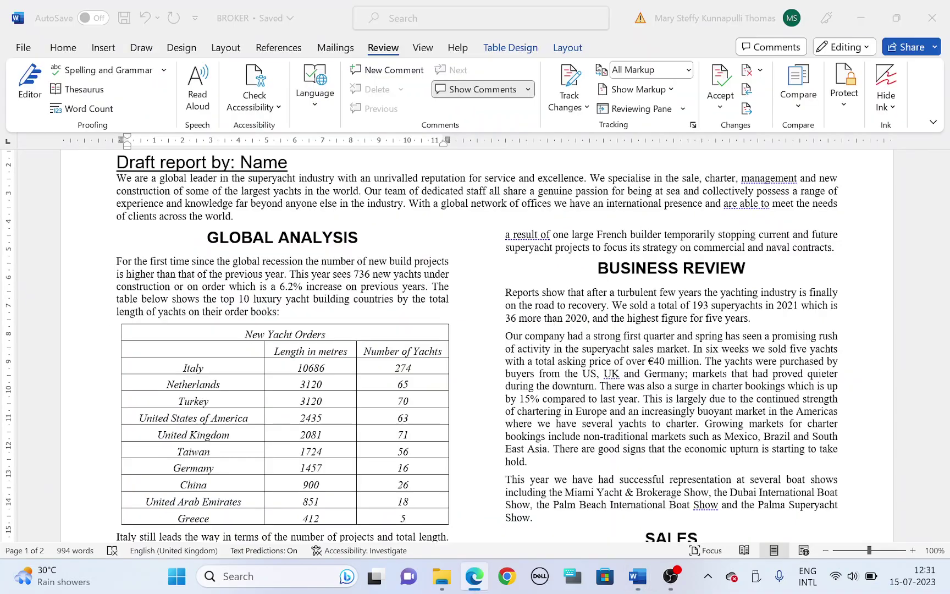
pyautogui.click(23, 49)
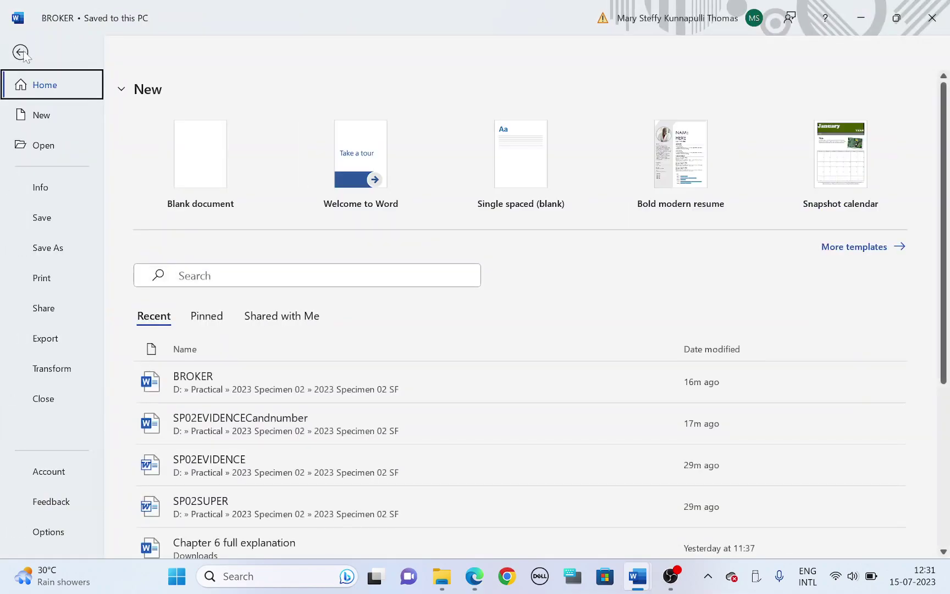
pyautogui.click(70, 287)
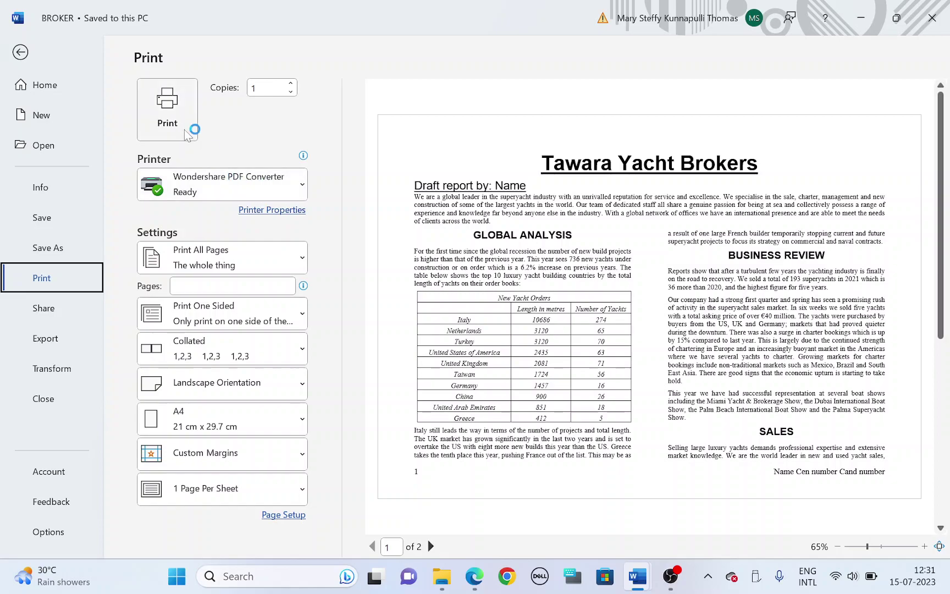
pyautogui.click(20, 53)
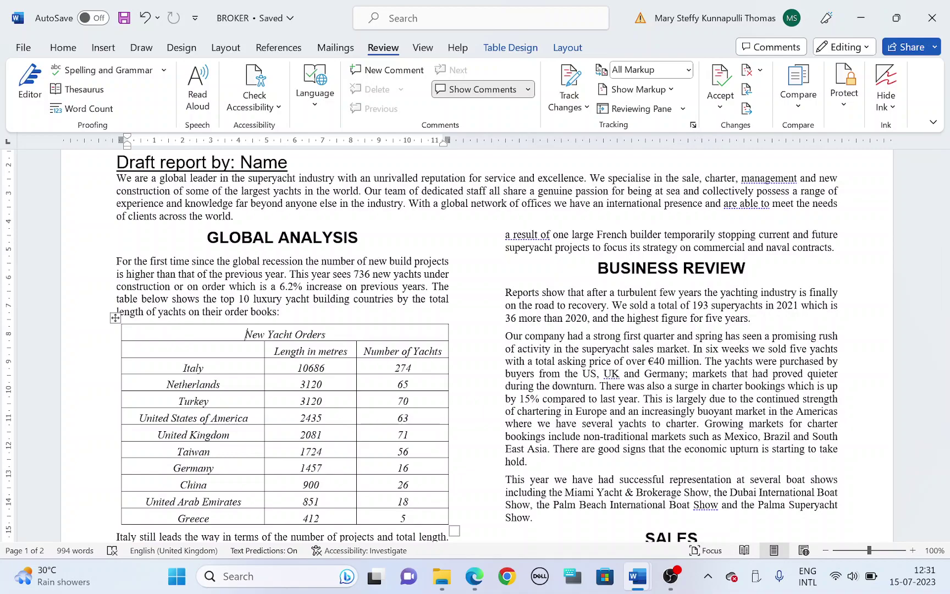
pyautogui.press('alt')
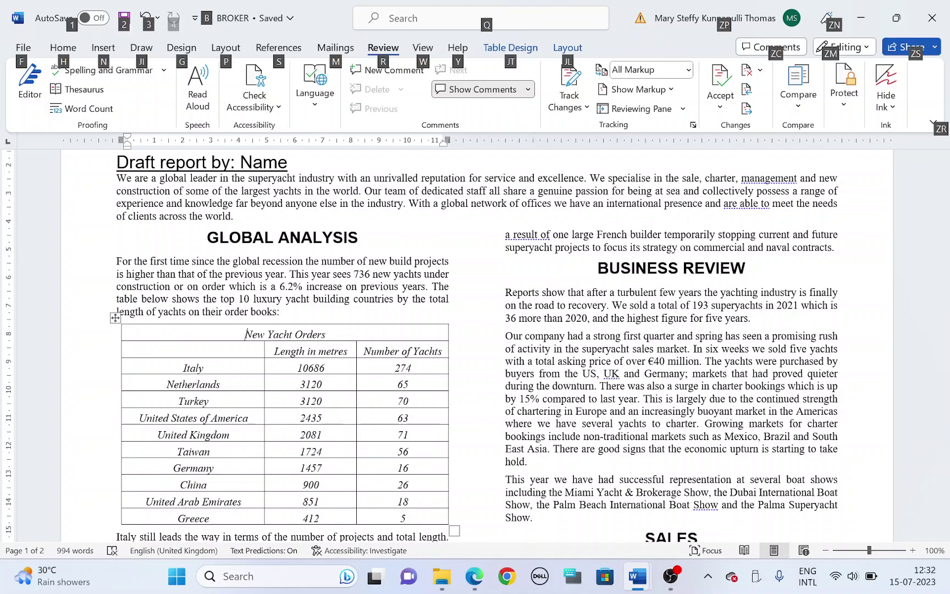
pyautogui.hotkey('alt', 'Tab')
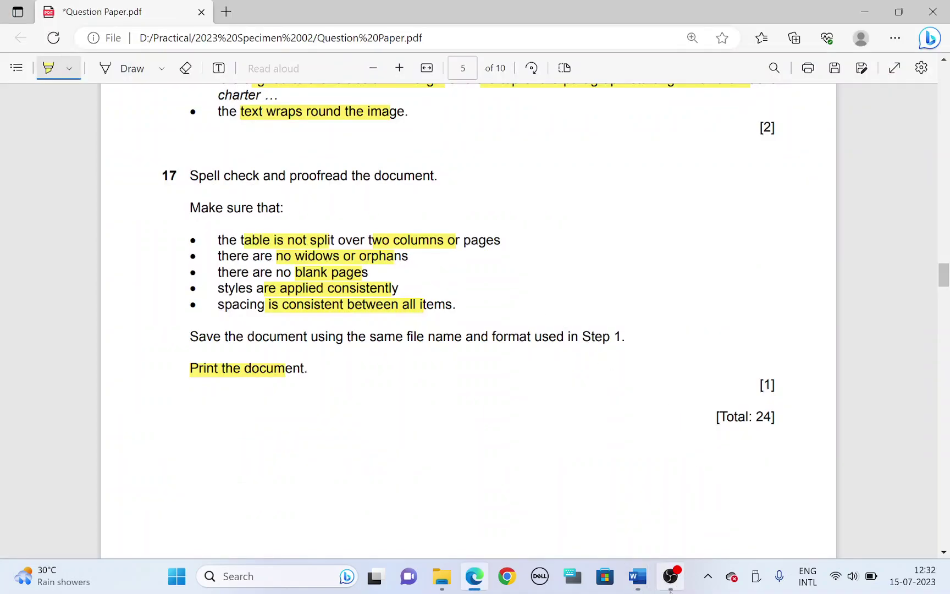